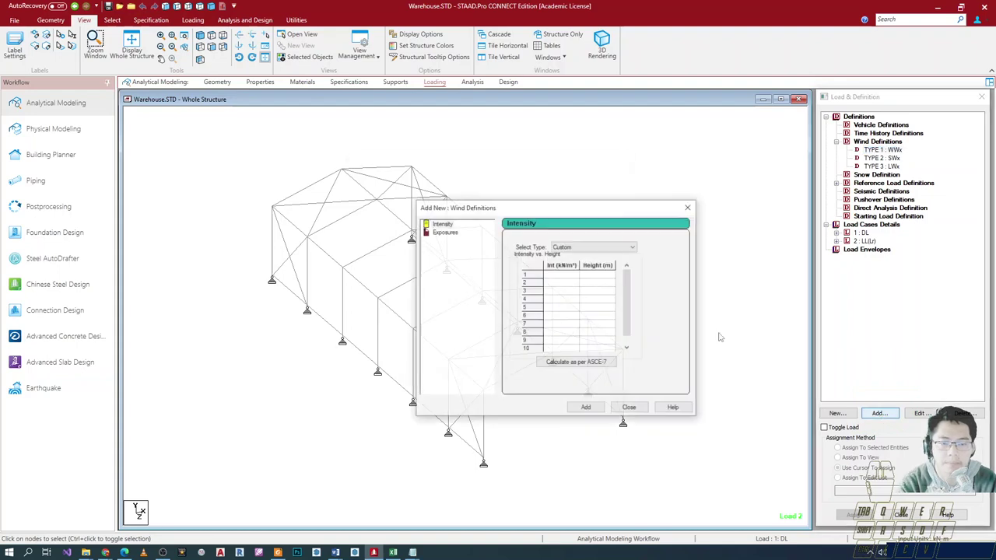
- Examine the intensity type options and the ASCE-7 calculation option in the new wind definition dialog
left_click_drag(529, 204, 345, 147)
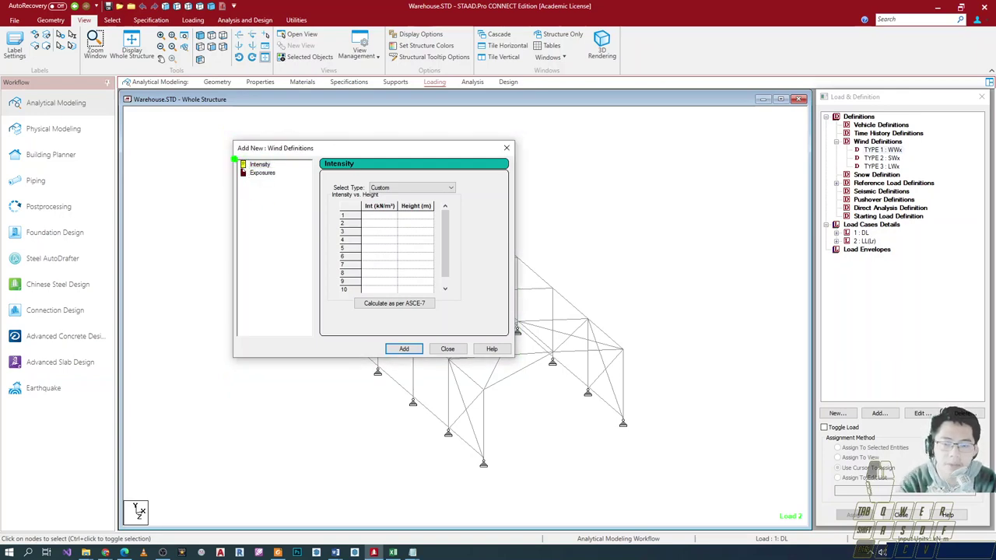
left_click_drag(291, 178, 292, 178, "ctrl")
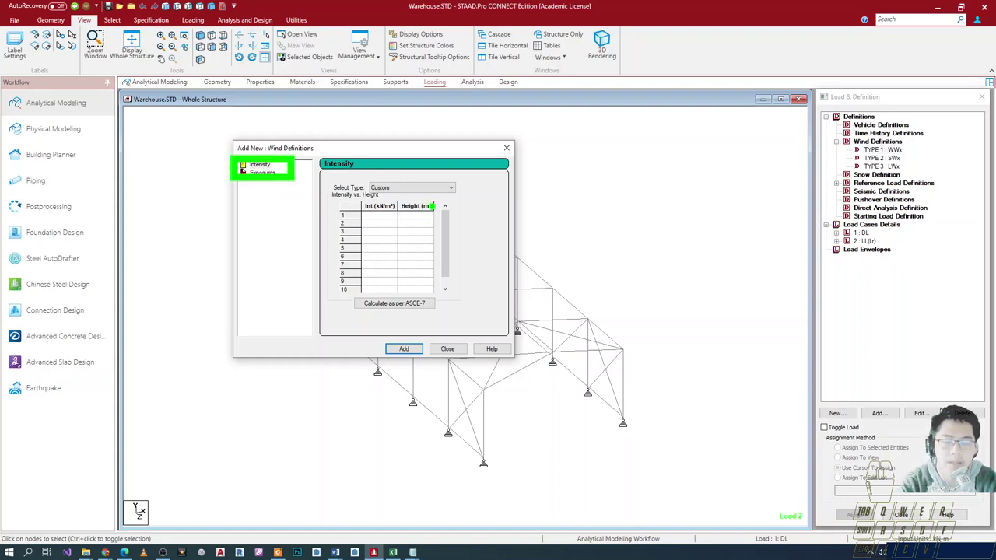
key("Escape")
key("ctrl+2")
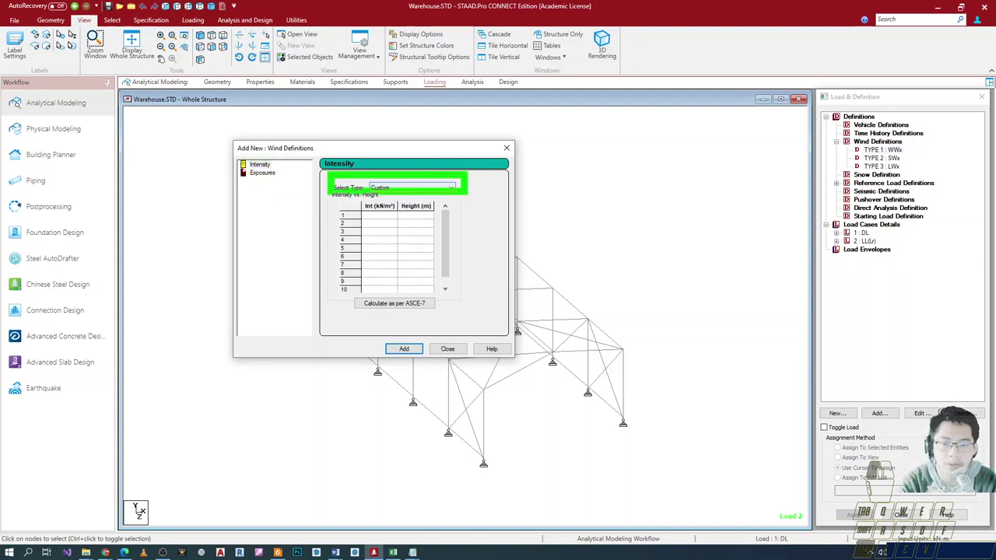
key("Escape")
left_click(425, 191)
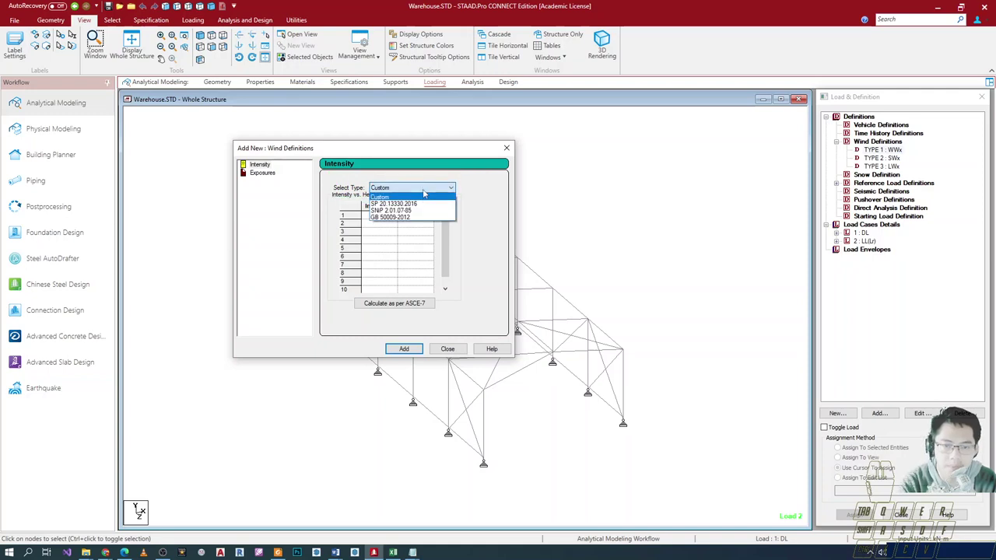
key("ctrl+2")
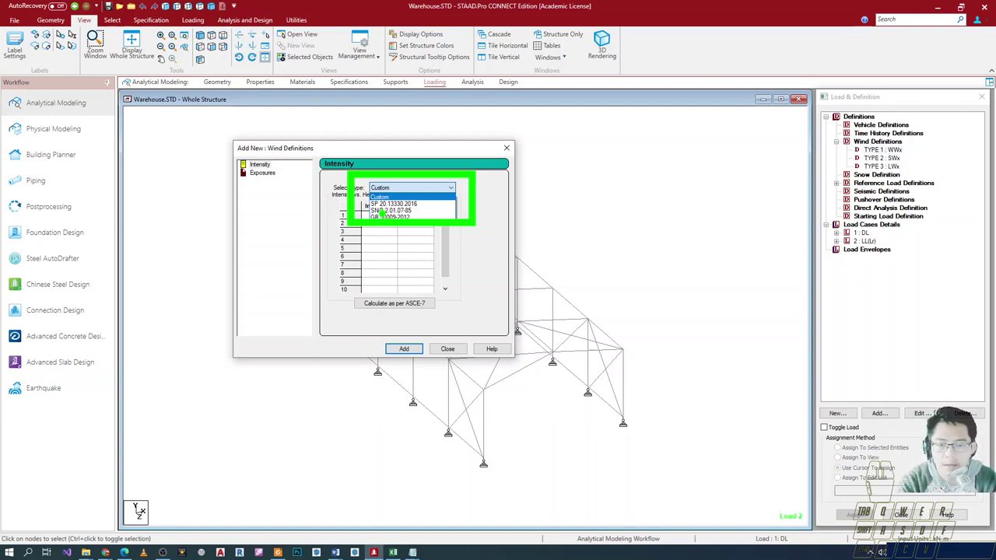
key("Escape")
key("ctrl+2")
left_click_drag(351, 294, 440, 322)
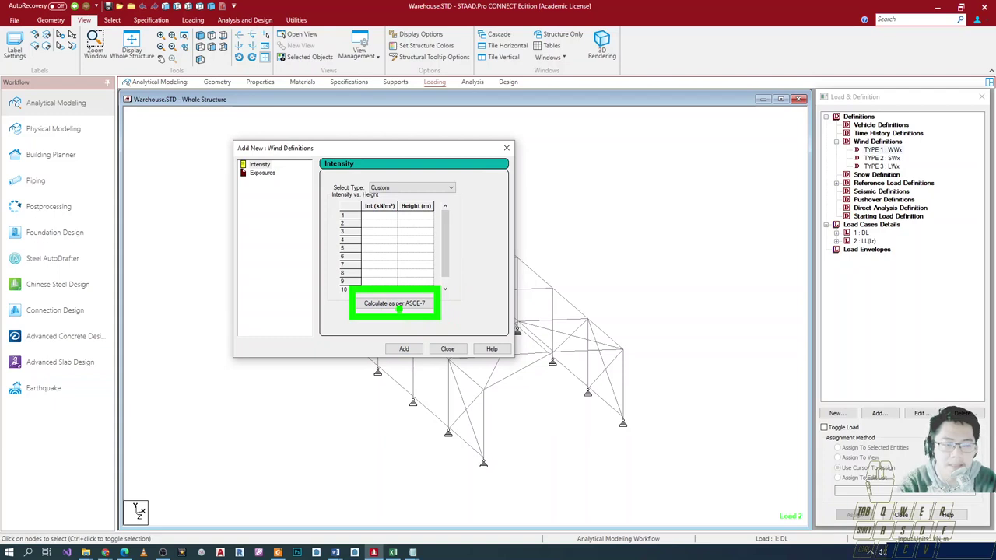
key("Escape")
- Open the ASCE-7 wind load calculation for the new wind definition and set the code edition to 2010
left_click(398, 304)
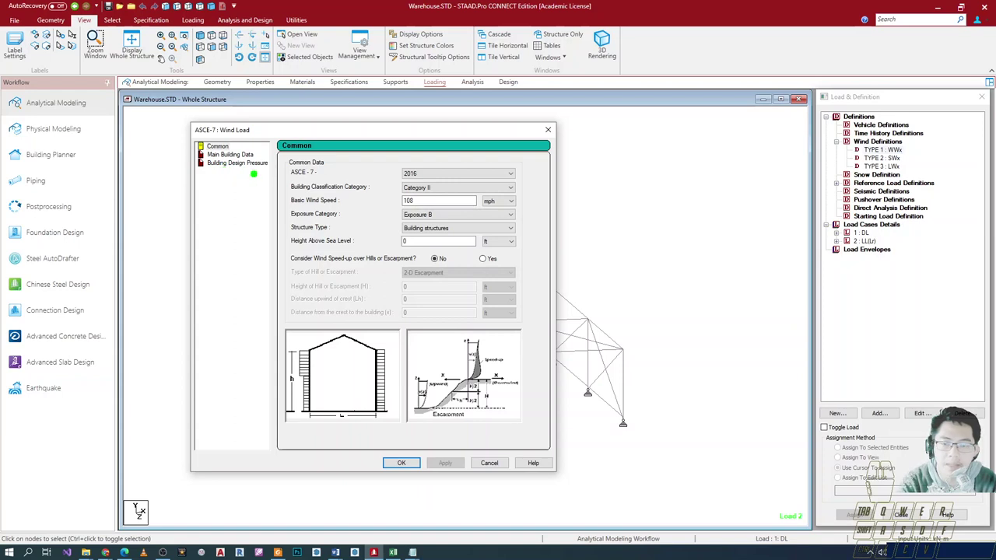
left_click_drag(461, 134, 634, 148)
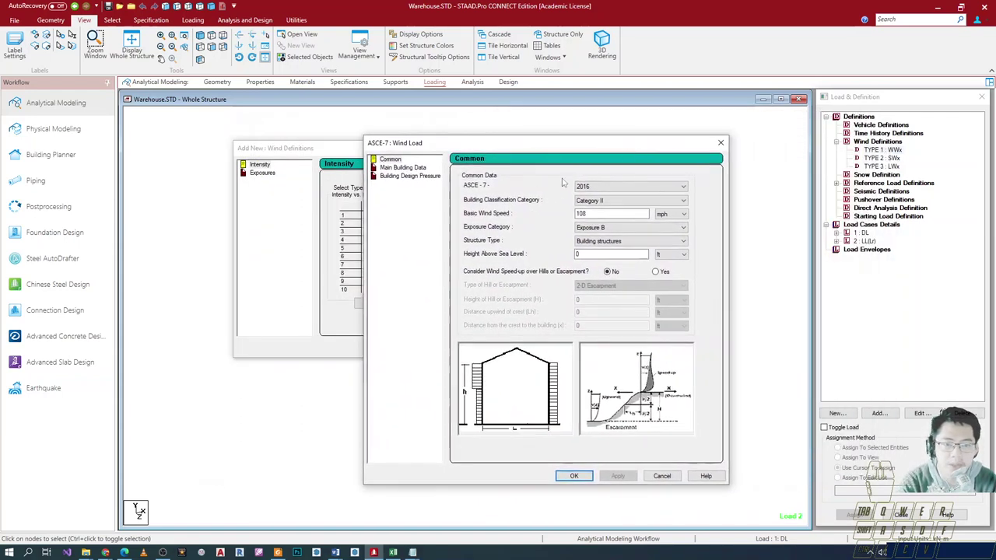
left_click(644, 187)
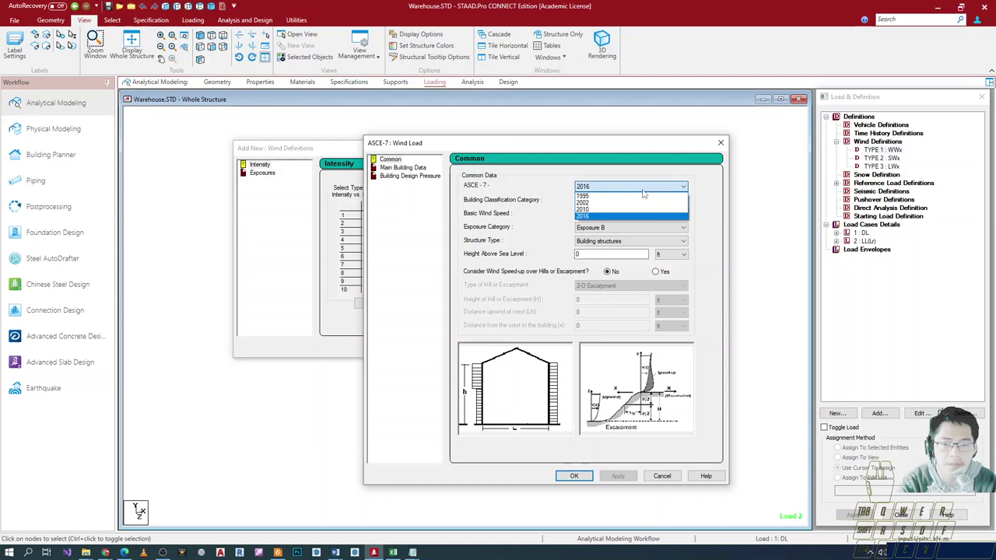
left_click(590, 209)
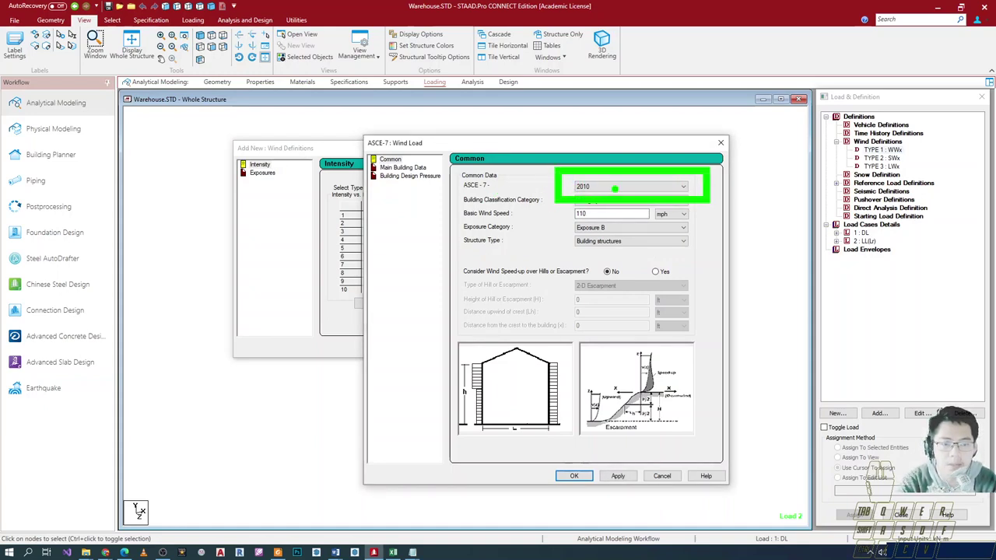
- Switch the ASCE-7 edition to 2002 for comparison and return it to 2010
left_click(615, 186)
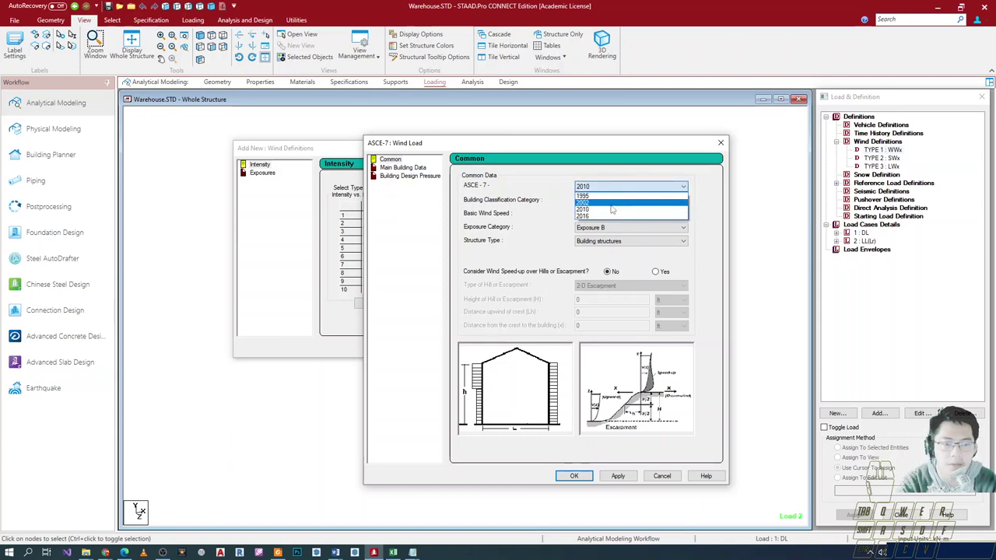
left_click(621, 202)
left_click(623, 188)
left_click(619, 200)
left_click(611, 188)
left_click(610, 201)
left_click(613, 188)
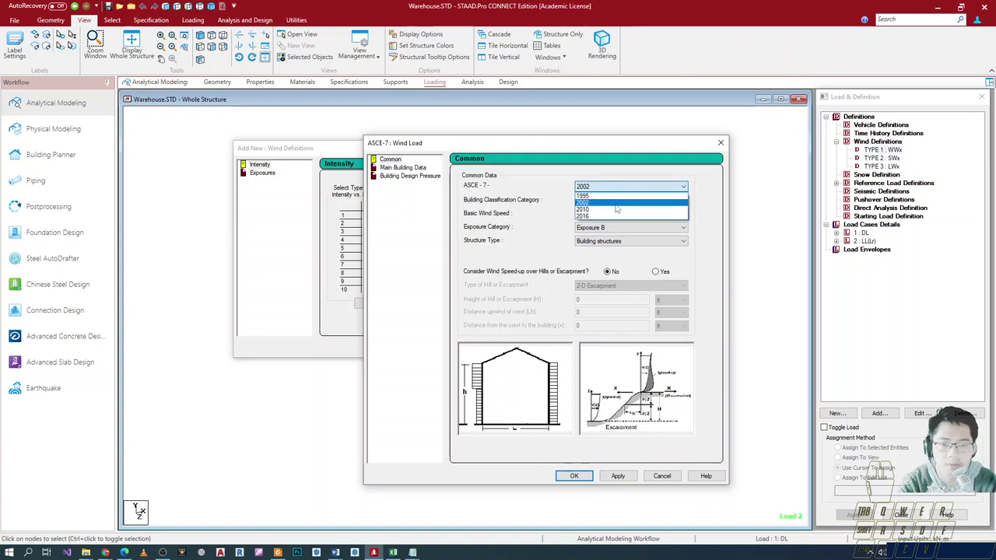
left_click(615, 211)
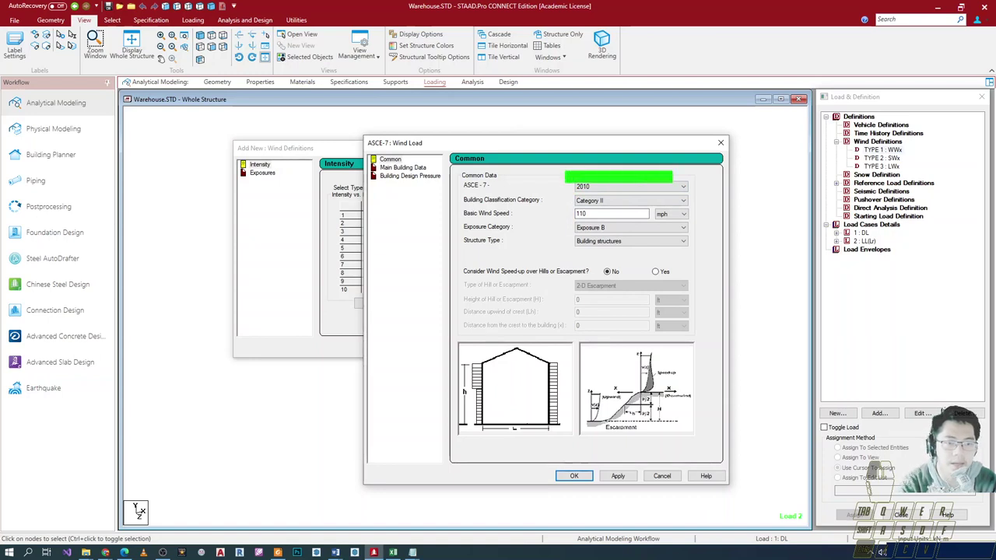
- Switch to the NSCP-2015 PDF in Foxit Reader and review occupancy categories I and II in Table 103-1
left_click(600, 204)
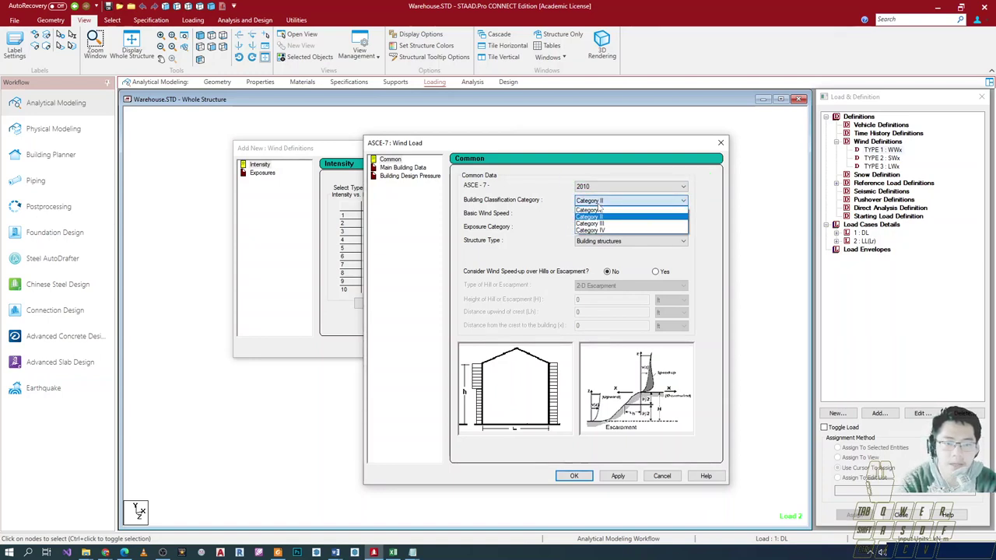
left_click(277, 552)
scroll(515, 284, "up", 1)
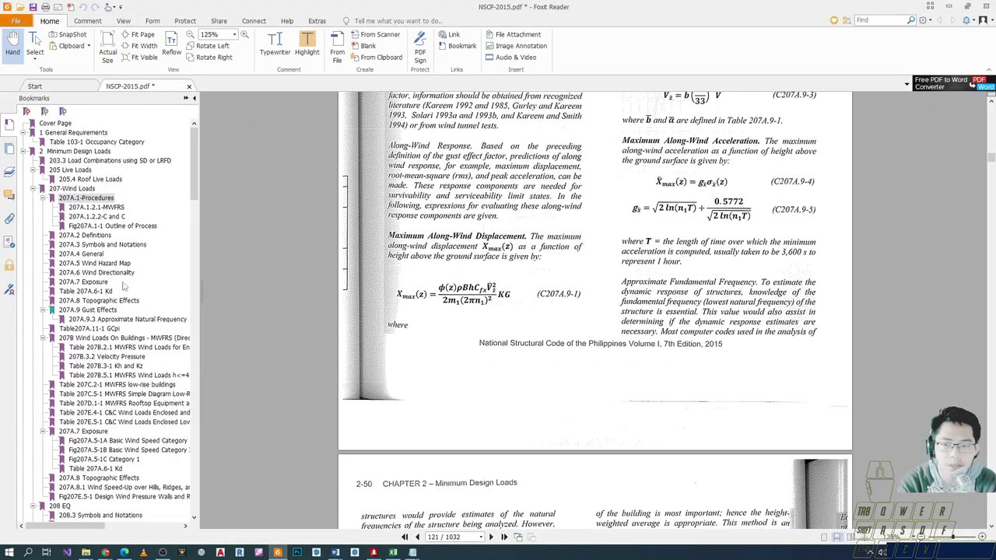
left_click(96, 142)
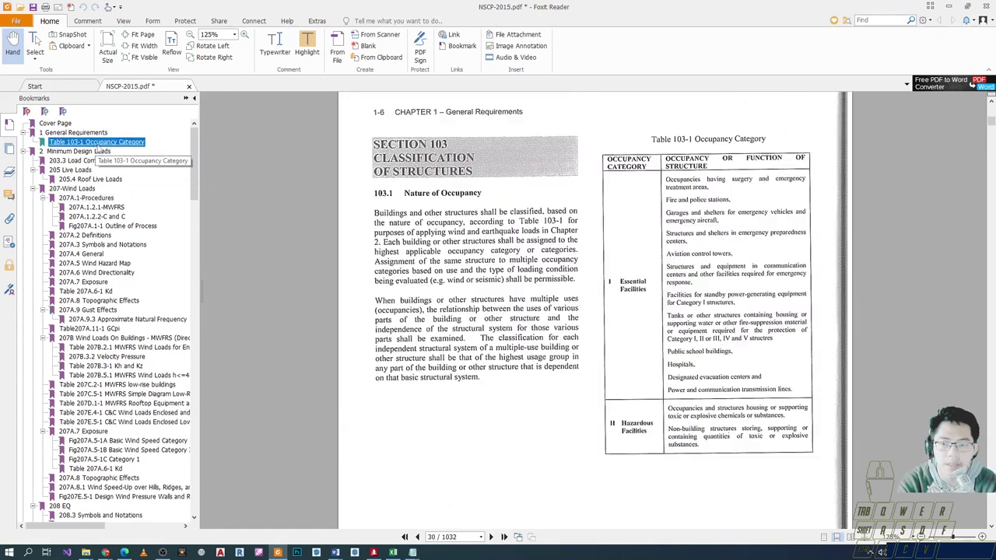
scroll(769, 236, "down", 12)
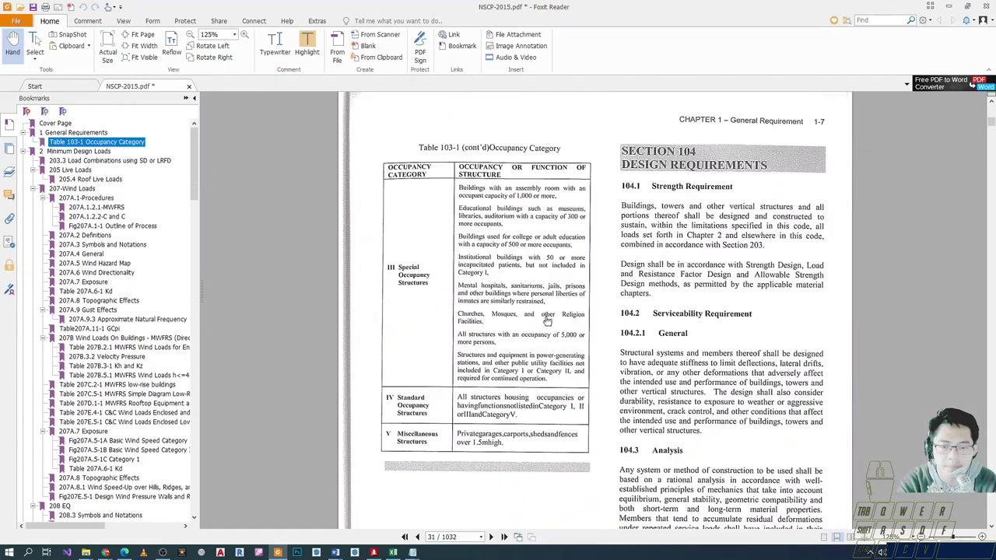
left_click(447, 450)
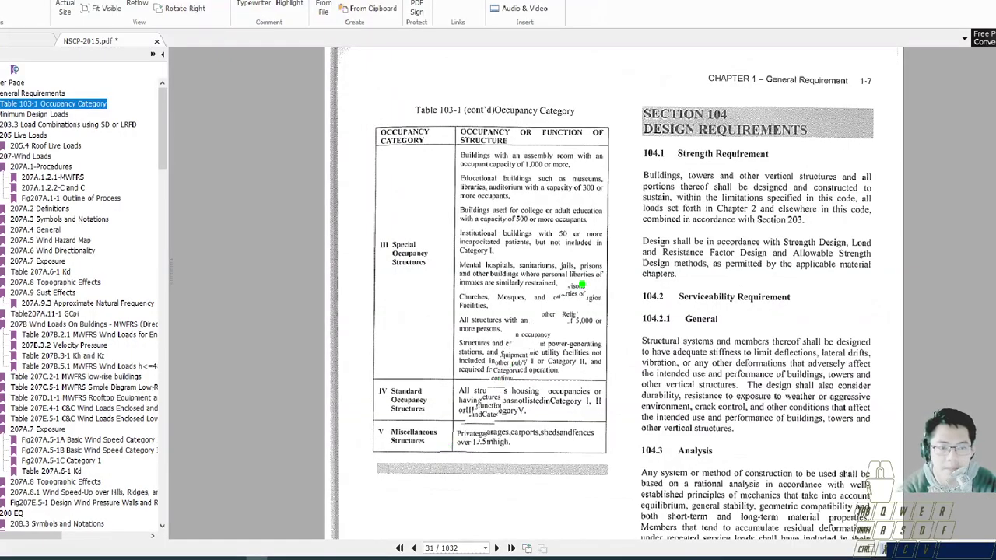
scroll(660, 222, "up", 10)
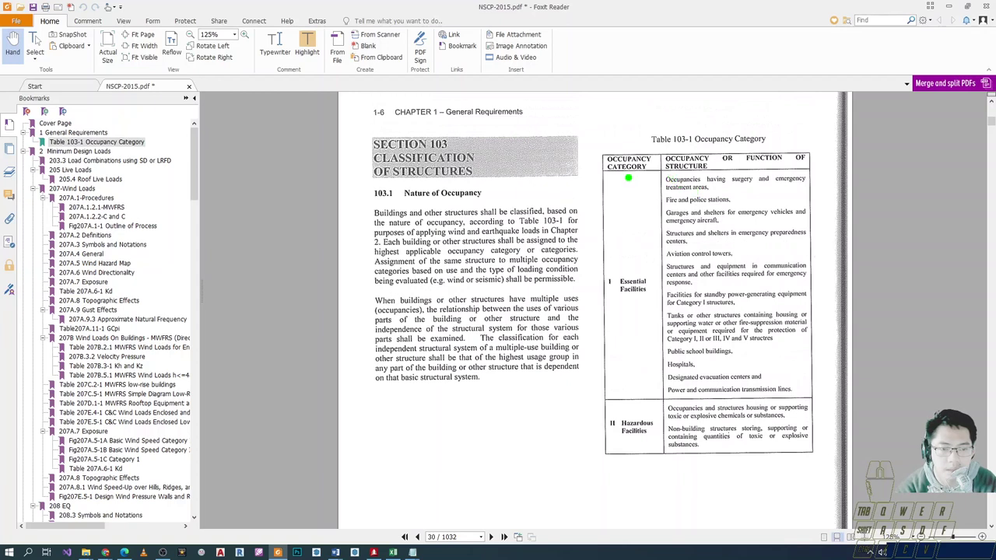
left_click_drag(599, 171, 821, 401)
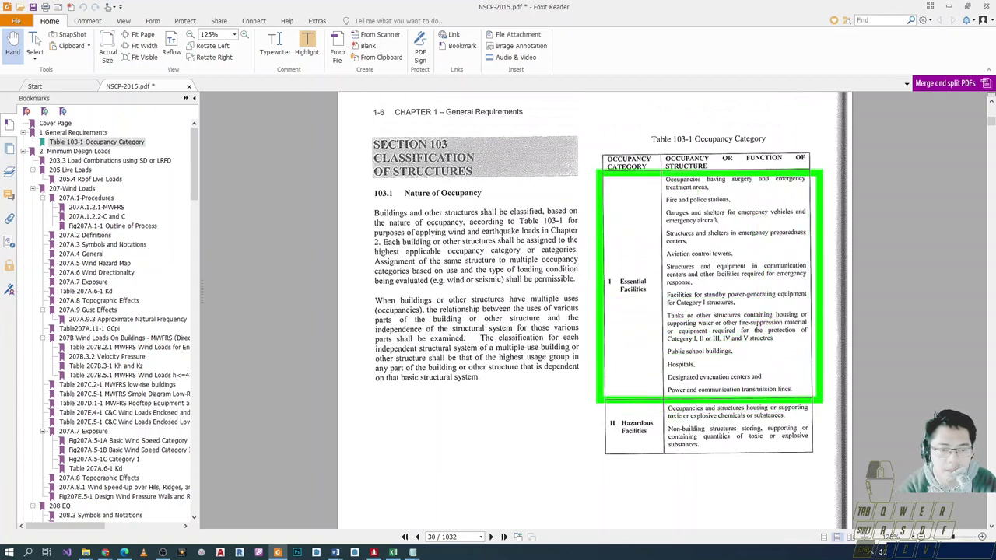
left_click_drag(600, 402, 811, 459)
key("Escape")
- Review occupancy categories III, IV and V in the continued part of Table 103-1
scroll(429, 424, "down", 10)
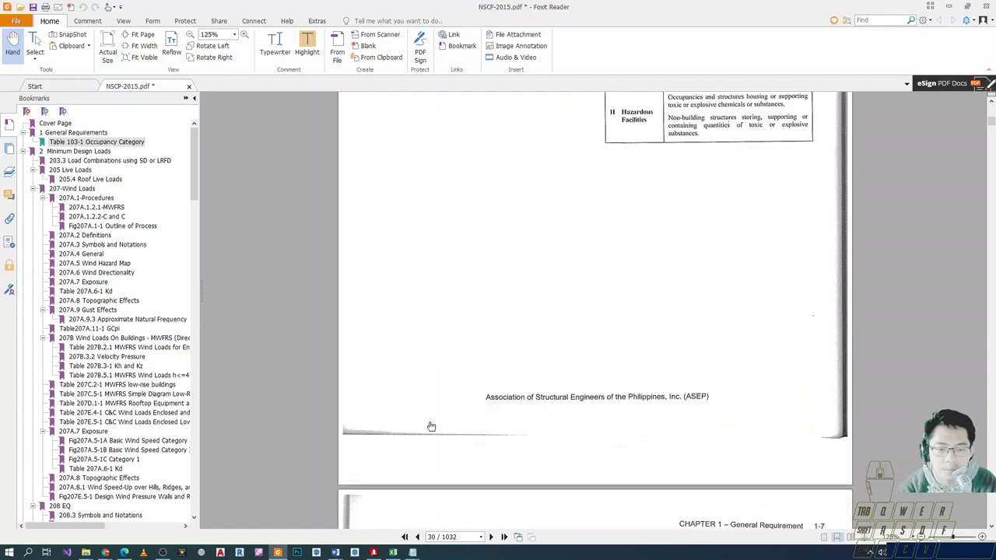
key("ctrl+2")
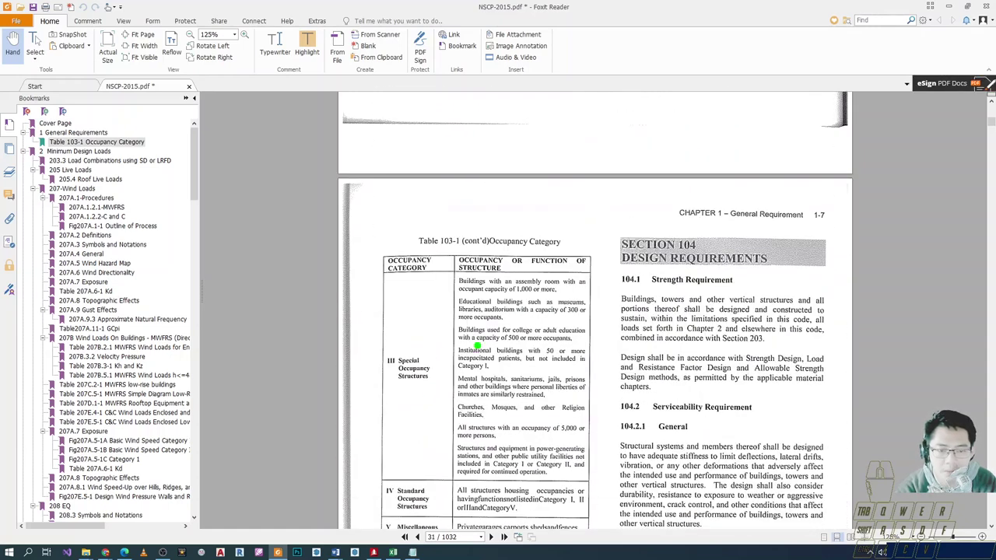
left_click_drag(379, 282, 581, 481)
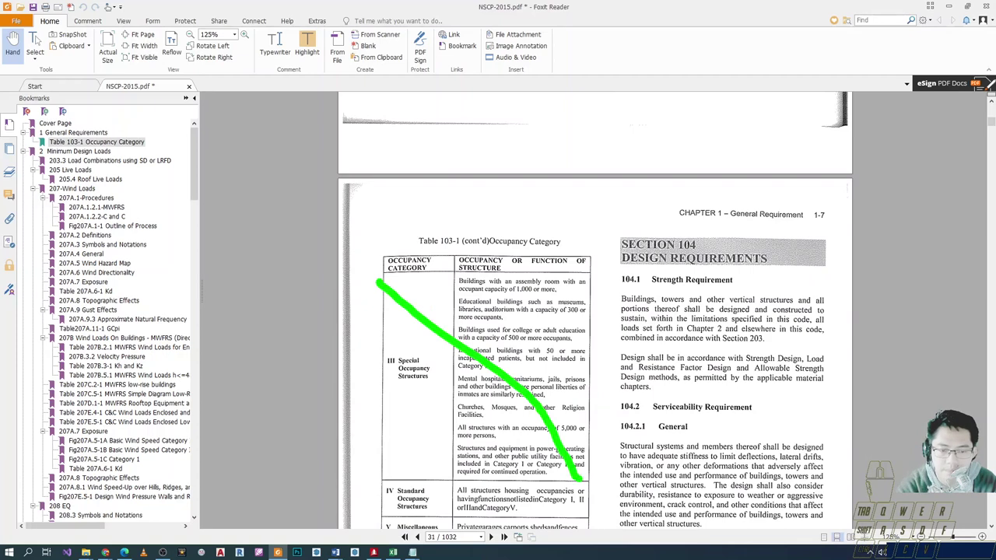
key("Escape")
scroll(512, 467, "down", 3)
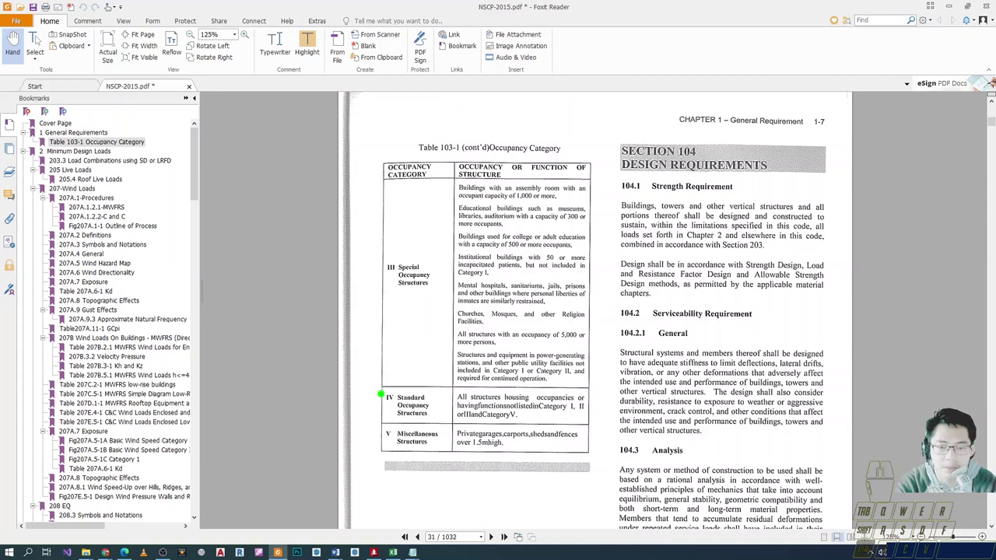
left_click_drag(380, 386, 593, 427)
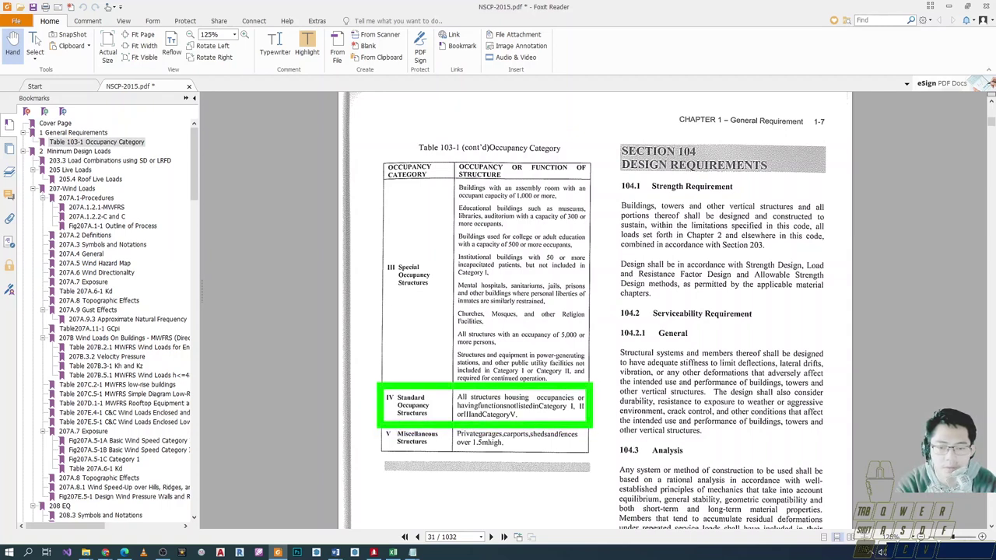
left_click_drag(372, 421, 601, 459)
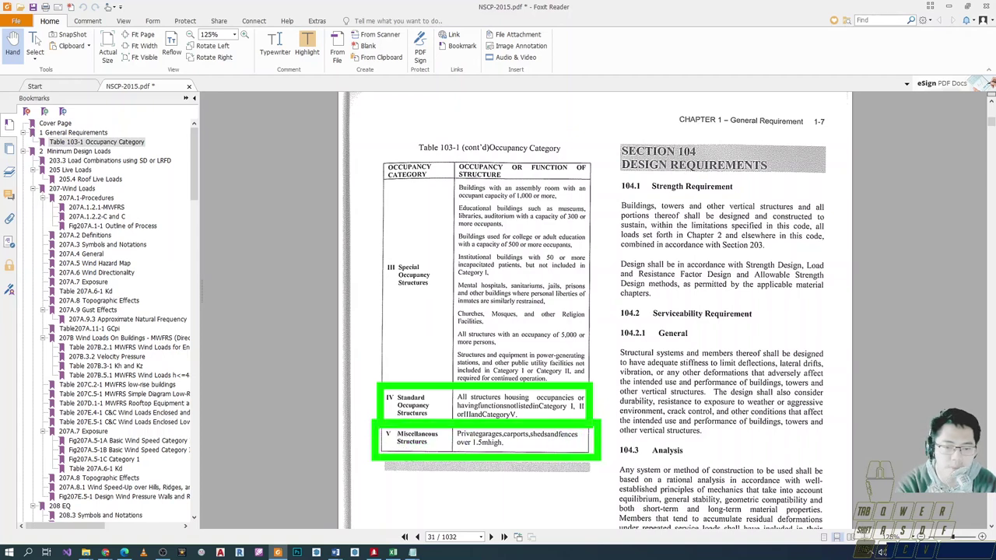
- Return to STAAD.Pro and set the building classification category to Category IV in the ASCE-7 common data
key("alt+Tab")
key("alt+Tab")
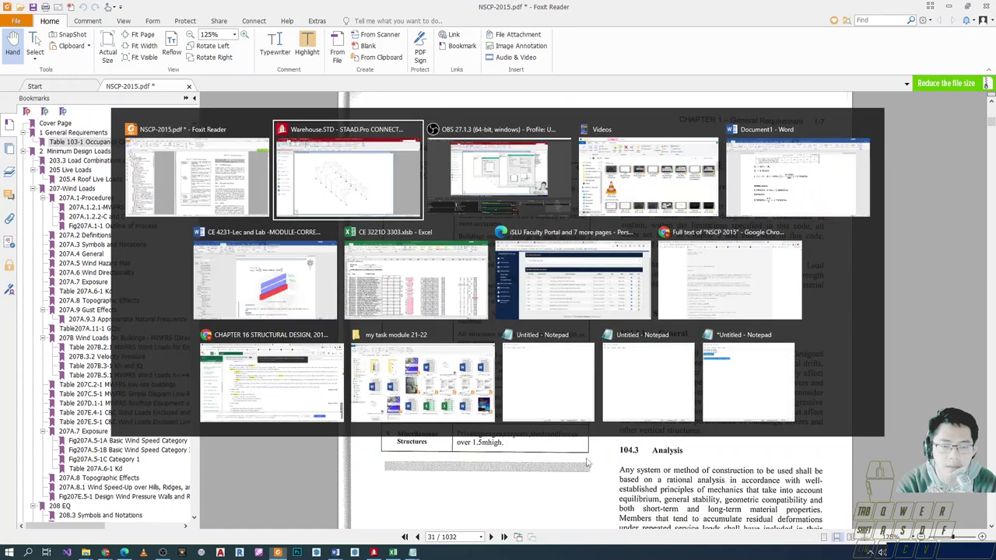
key("alt+Tab")
key("alt+shift+Tab")
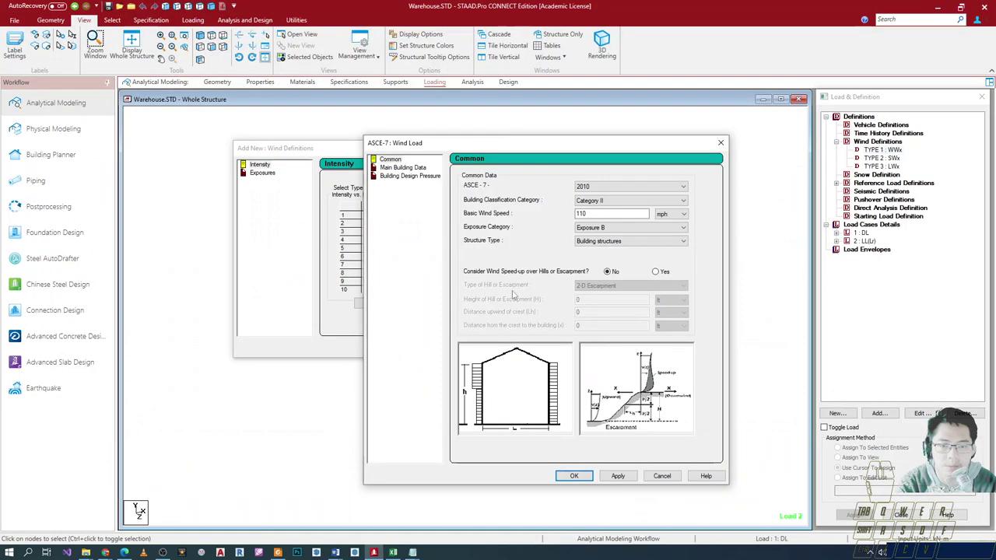
left_click_drag(503, 142, 675, 160)
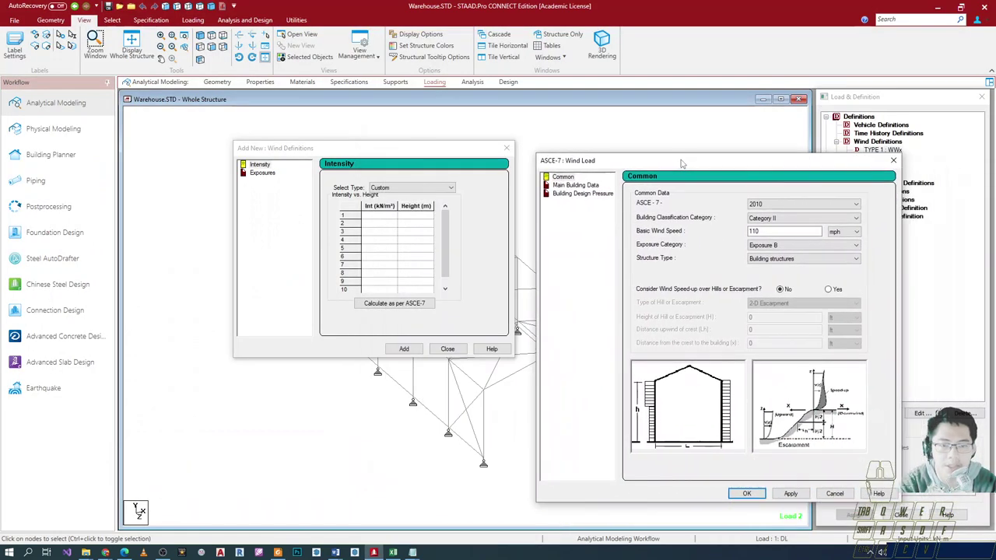
left_click(375, 198)
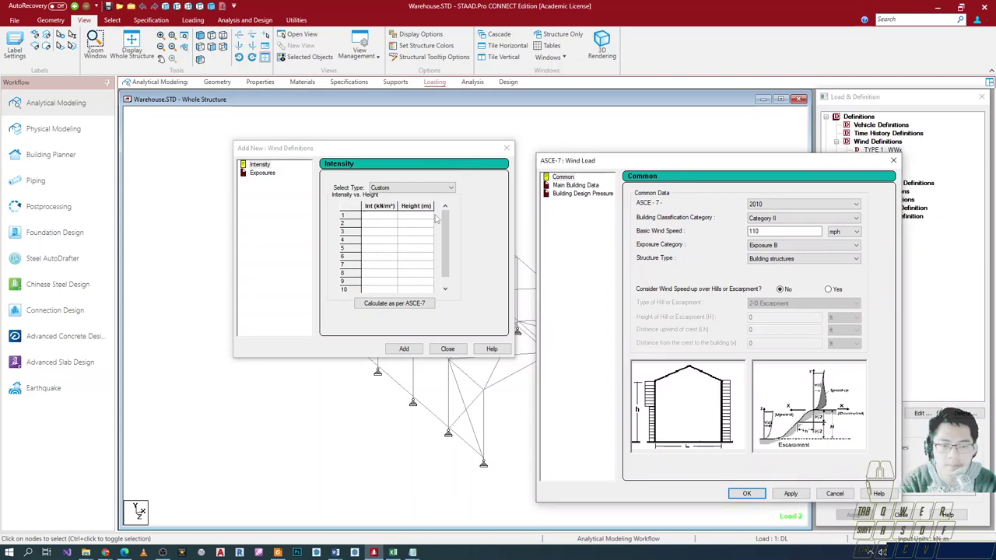
left_click_drag(623, 161, 415, 162)
key("alt+Tab")
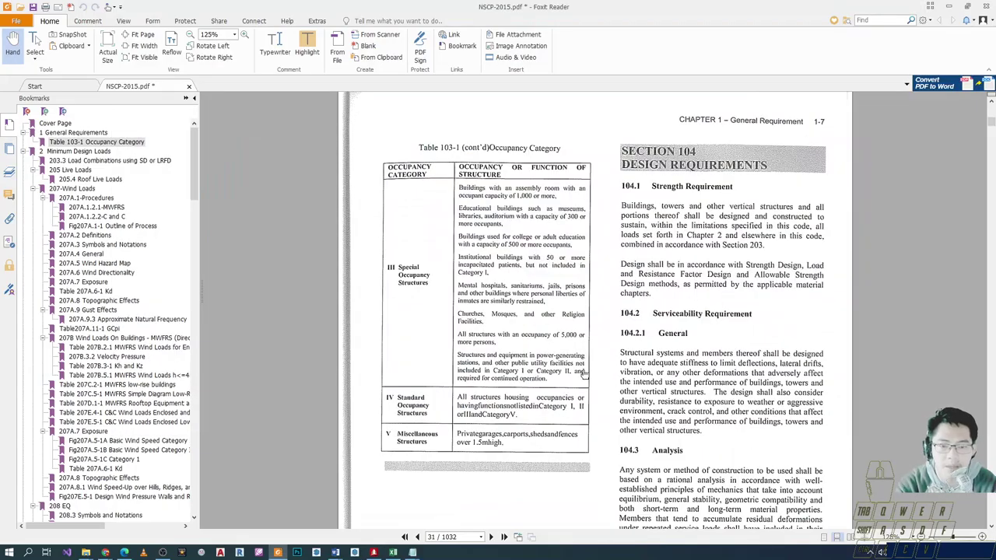
key("alt+Tab")
left_click(592, 224)
left_click(535, 246)
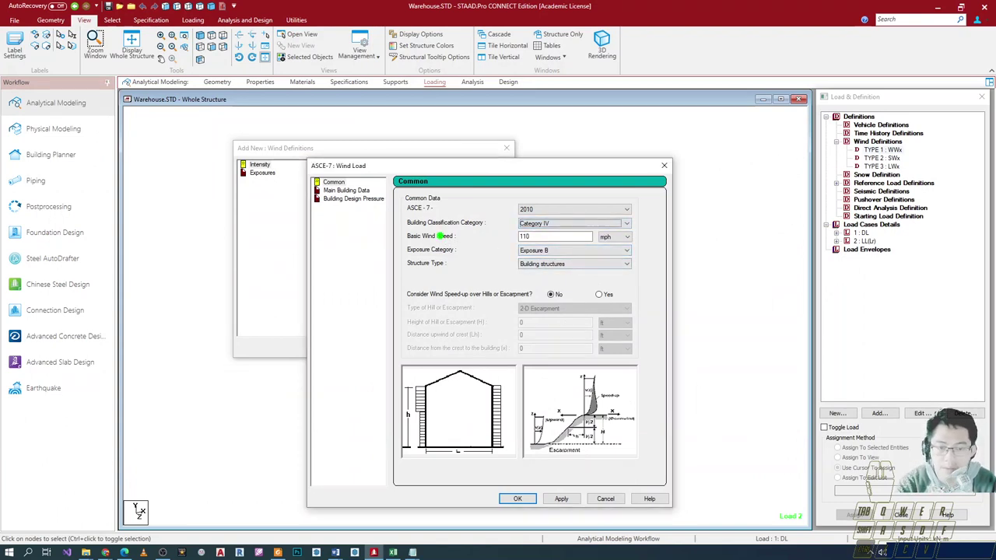
- Switch to the NSCP-2015 PDF in Foxit Reader and look up section 207B.3.2 Velocity Pressure
left_click_drag(402, 227, 658, 283)
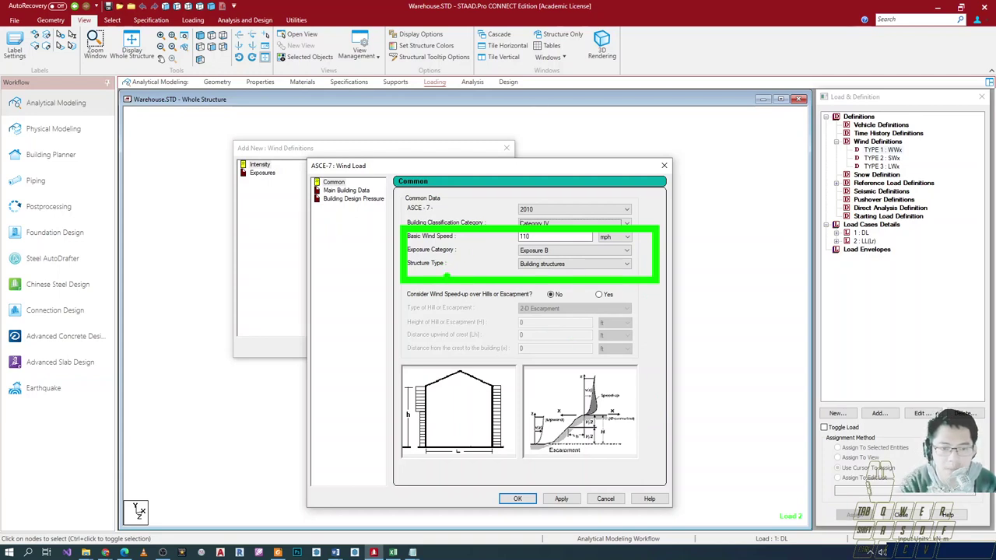
key("alt+Tab")
key("alt+Tab")
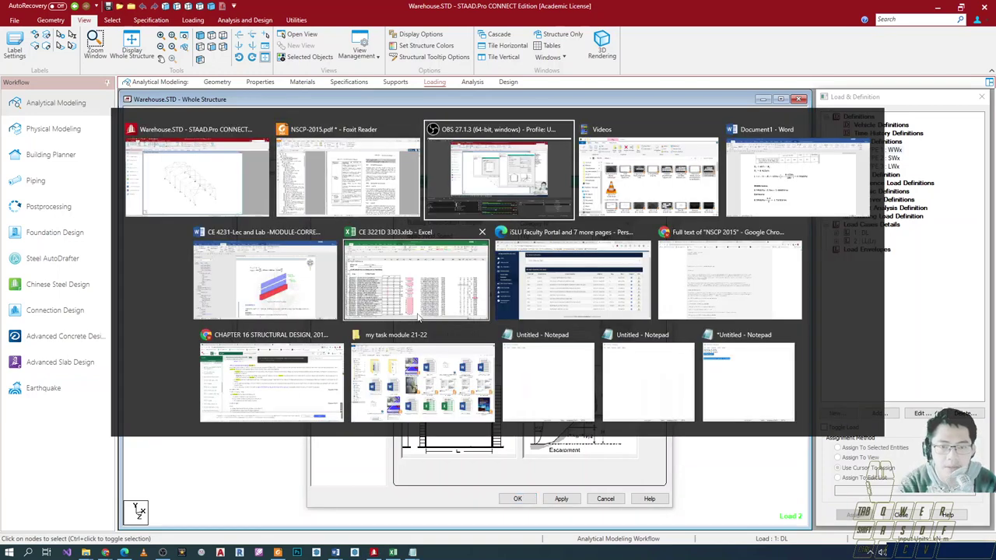
left_click(392, 163)
scroll(436, 330, "down", 3)
left_click(132, 359)
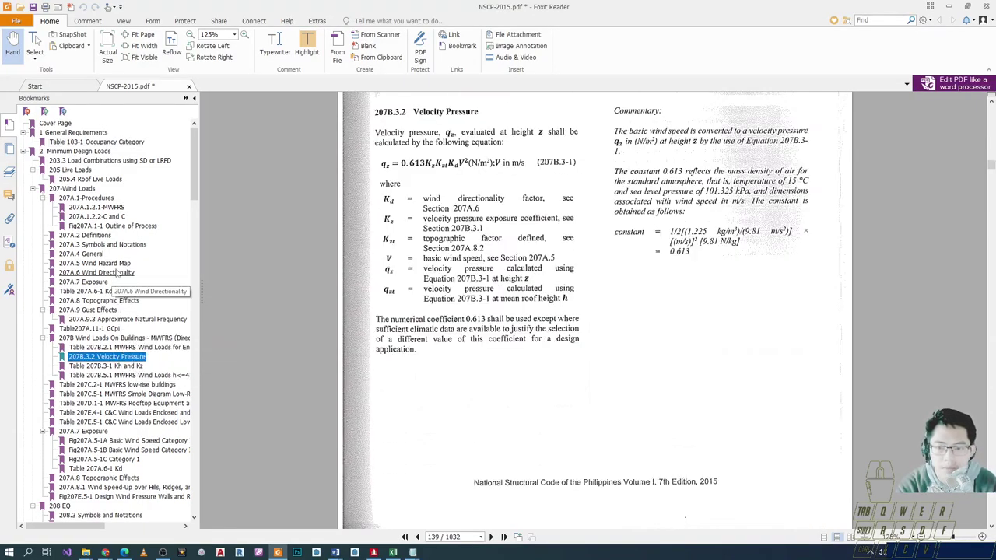
- Look through the basic wind speed maps in Figures 207A.5-1A, 207A.5-1B and 207A.5-1C and the occupancy categories they cover
left_click(116, 272)
scroll(365, 358, "down", 15)
scroll(366, 358, "down", 10)
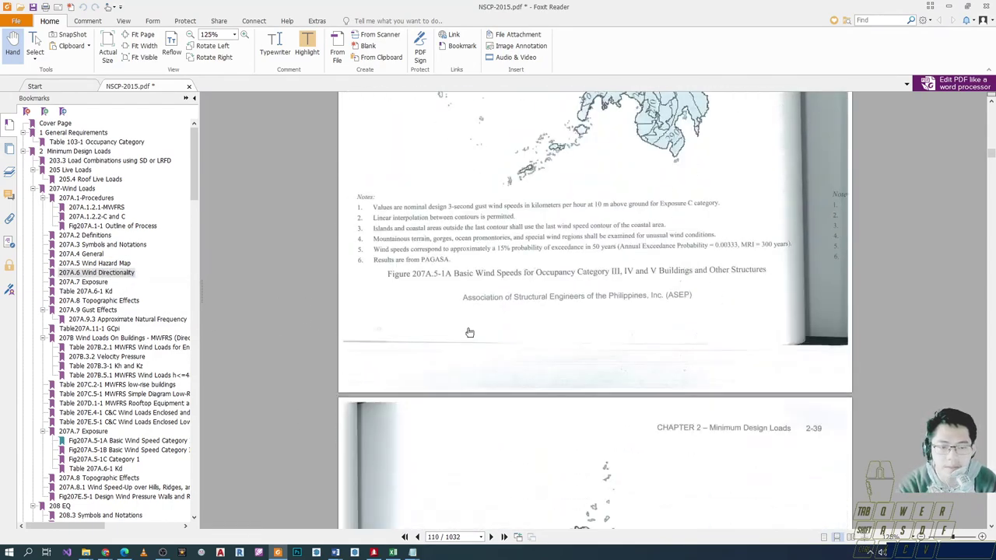
scroll(469, 332, "down", 8)
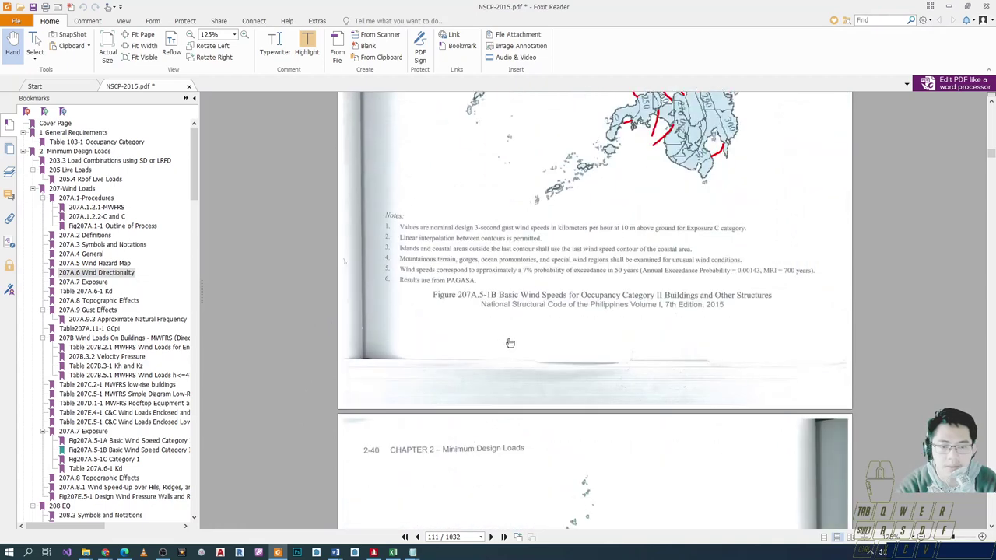
scroll(498, 333, "up", 10)
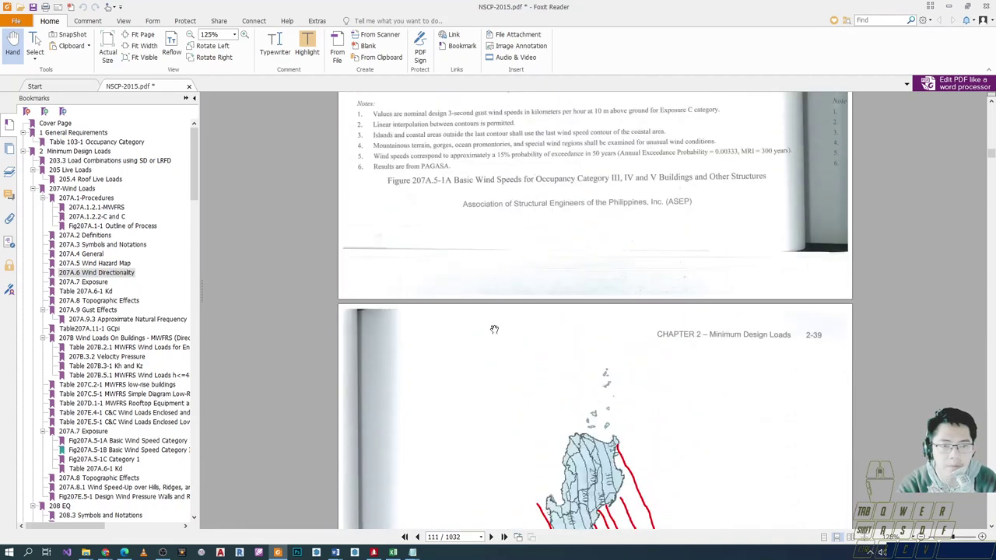
scroll(494, 329, "down", 10)
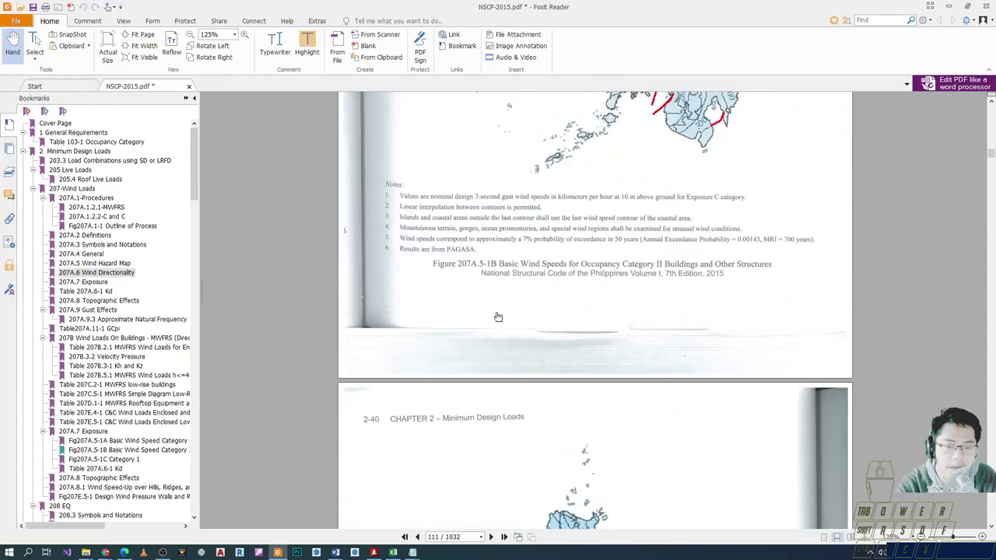
scroll(498, 317, "up", 10)
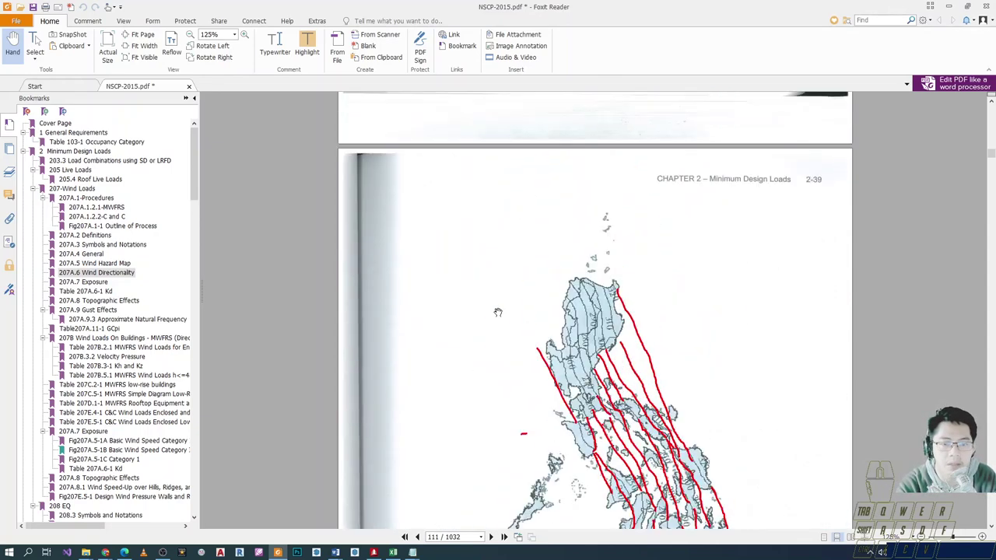
scroll(498, 312, "down", 20)
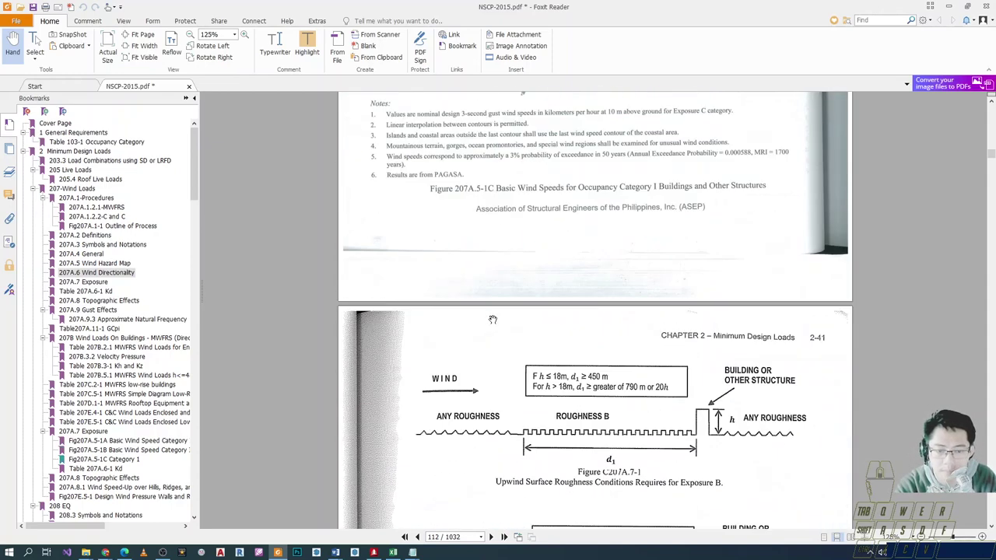
scroll(494, 318, "up", 4)
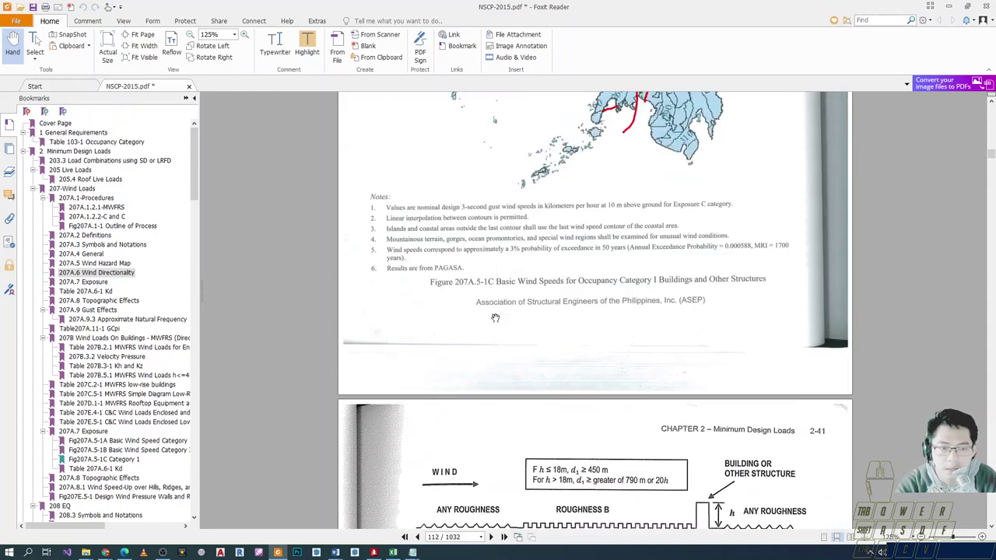
scroll(494, 318, "up", 1)
scroll(498, 318, "up", 6)
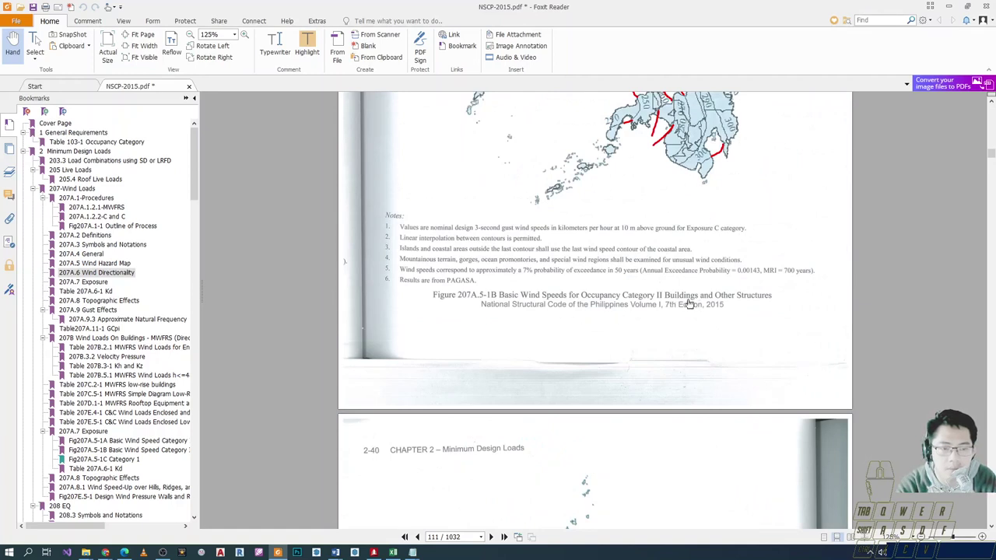
- Examine the wind speed contours over the northern Philippines in Figure 207A.5-1A for occupancy categories III, IV and V
scroll(700, 310, "up", 10)
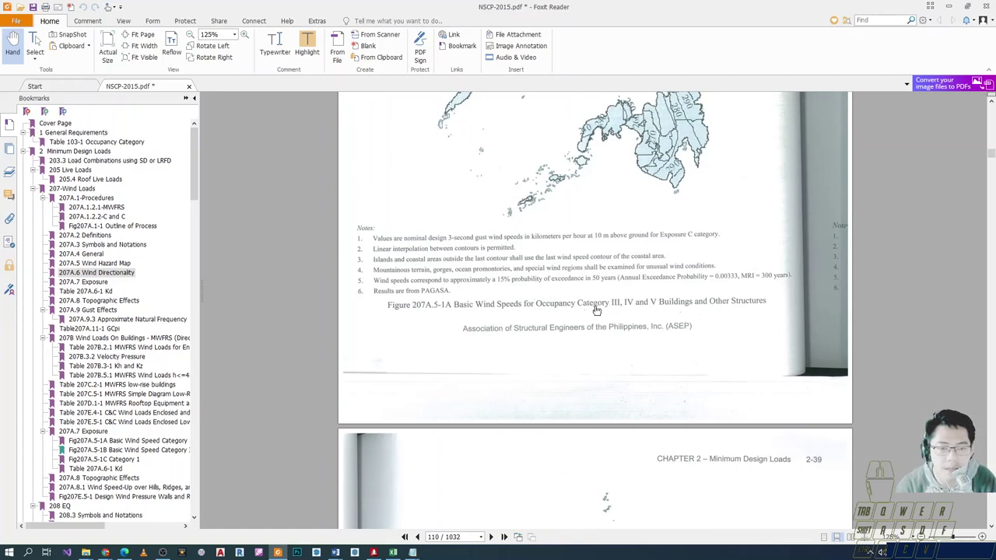
scroll(625, 310, "up", 3)
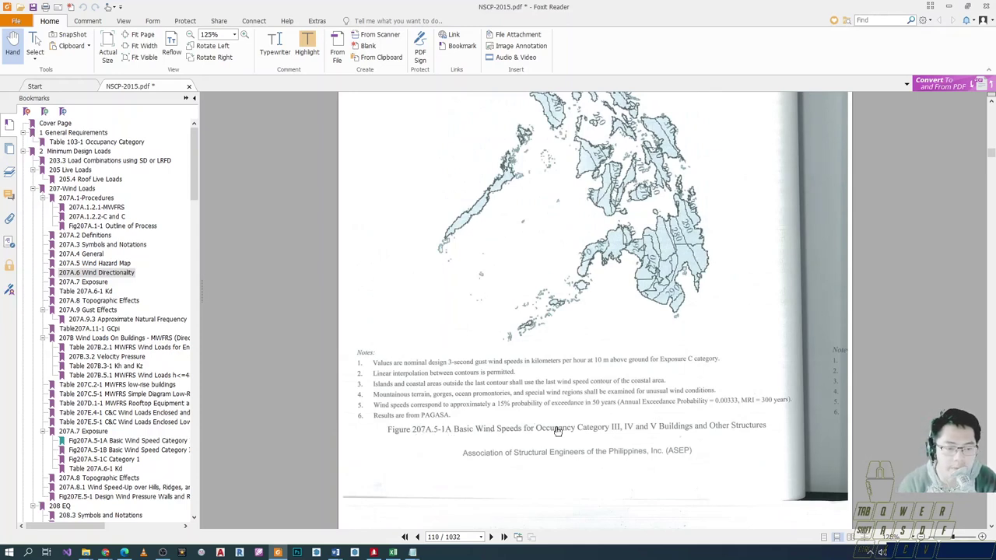
scroll(579, 420, "up", 2)
scroll(579, 419, "up", 3)
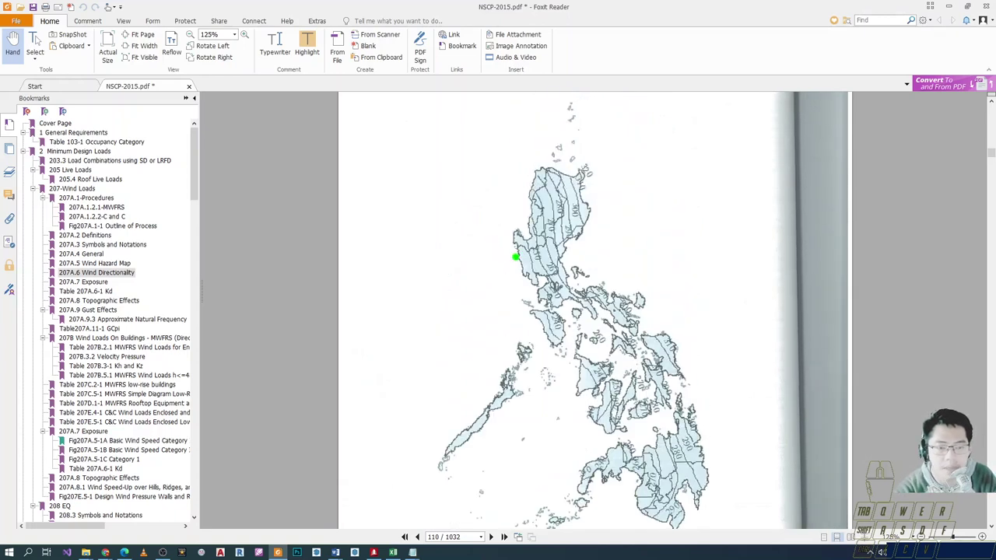
scroll(510, 298, "down", 3)
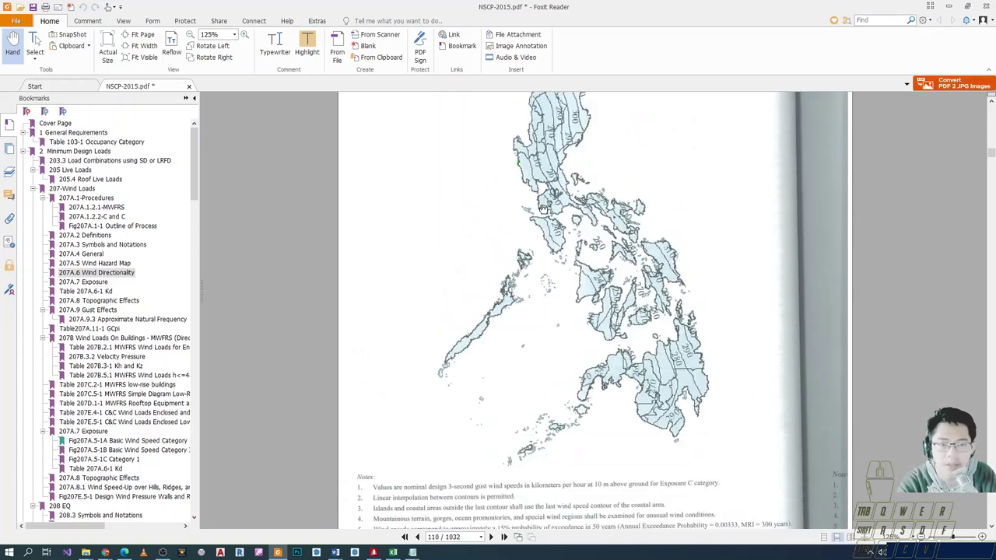
scroll(544, 161, "up", 2, "ctrl")
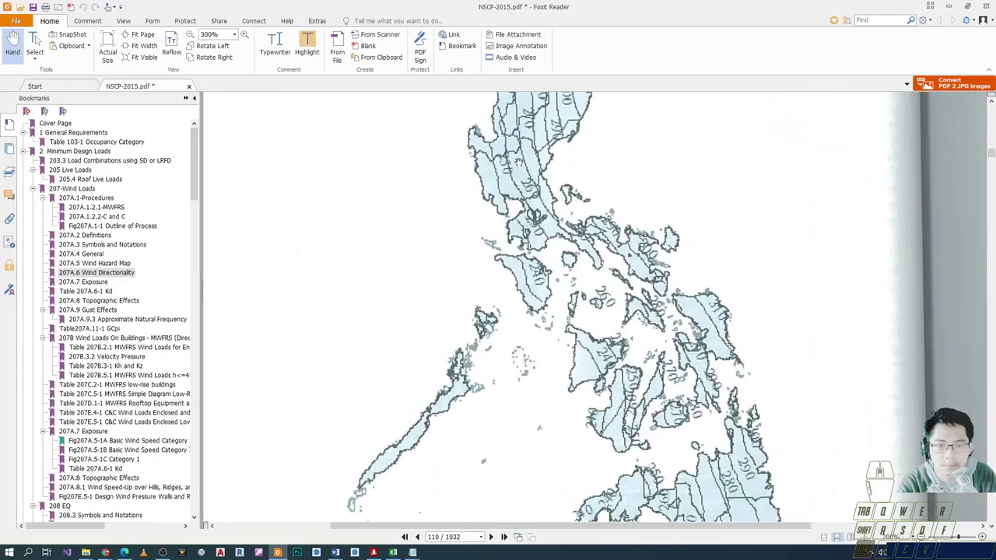
scroll(517, 161, "up", 3, "ctrl")
left_click_drag(508, 184, 545, 341)
left_click_drag(531, 169, 480, 359)
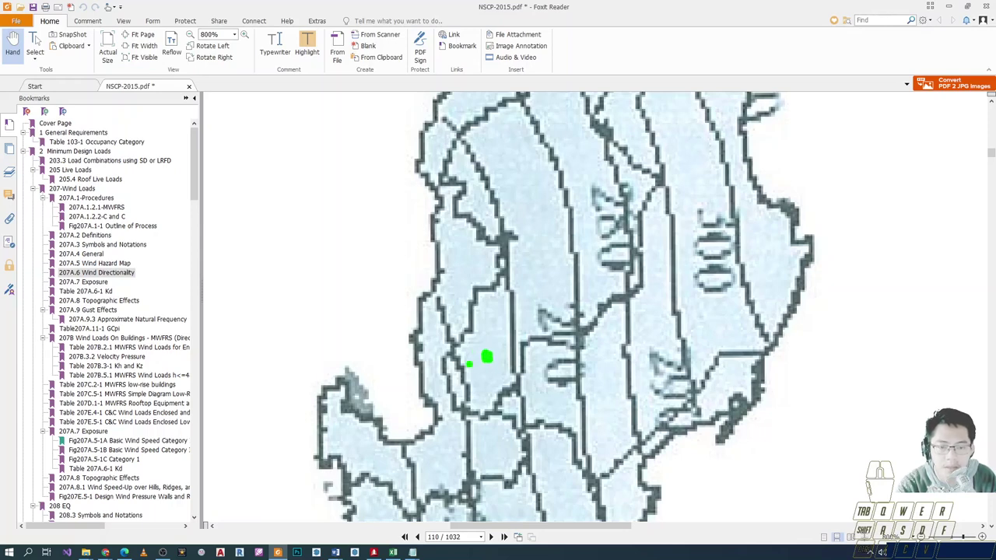
scroll(486, 357, "down", 3)
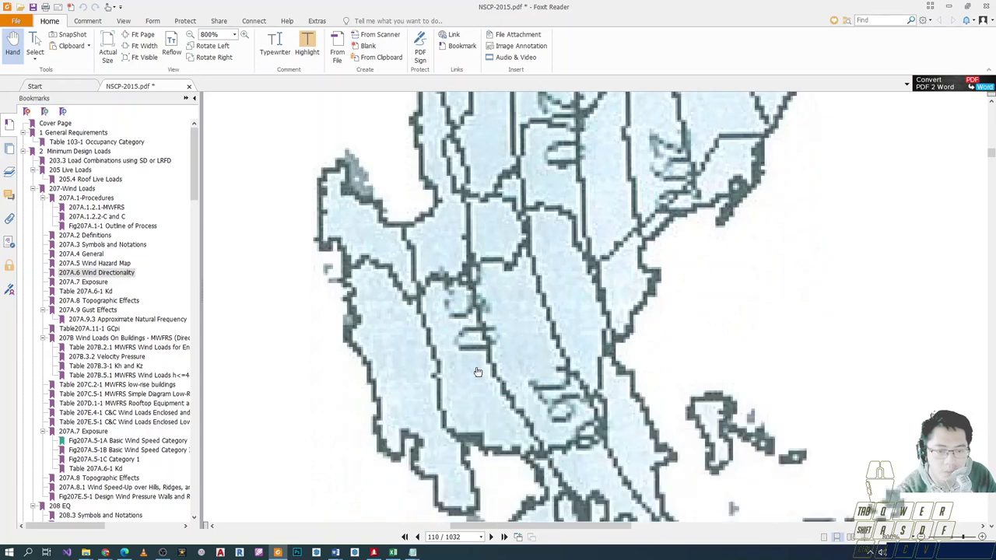
scroll(549, 364, "up", 2)
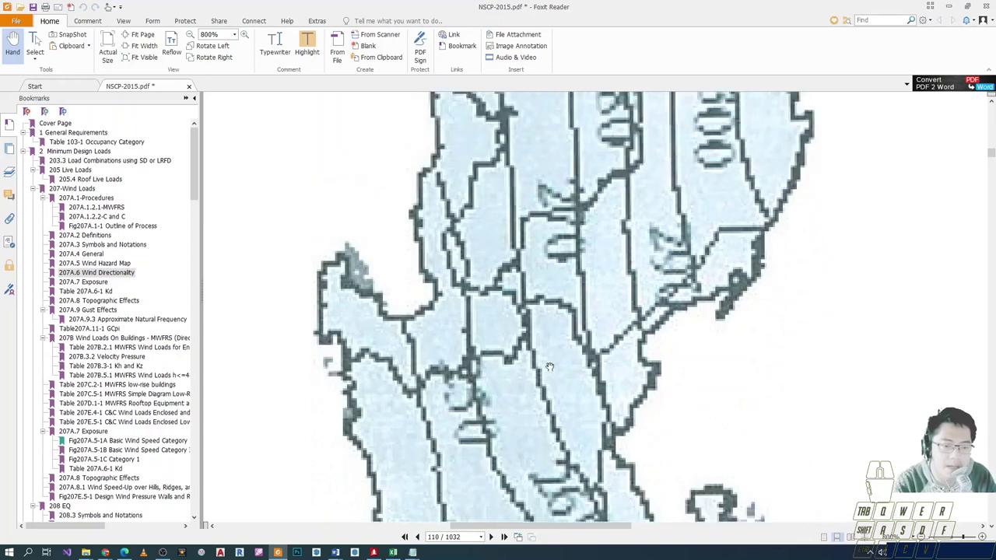
- Return to STAAD.Pro and set the basic wind speed to 260 kmph and the exposure category to Exposure B
key("alt+Tab")
left_click(611, 238)
left_click(611, 251)
left_click(612, 237)
left_click(610, 245)
key("shift+Tab")
type("2")
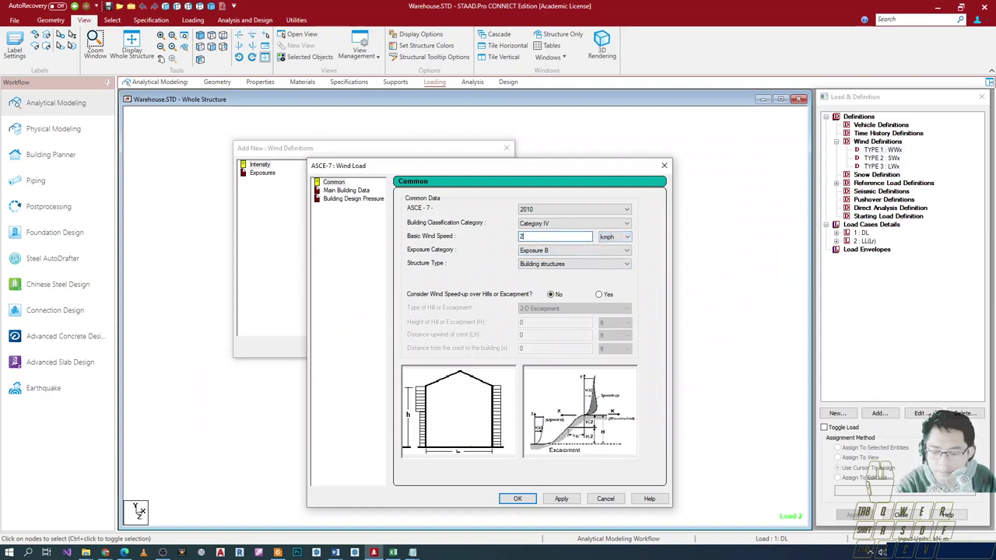
left_click(539, 251)
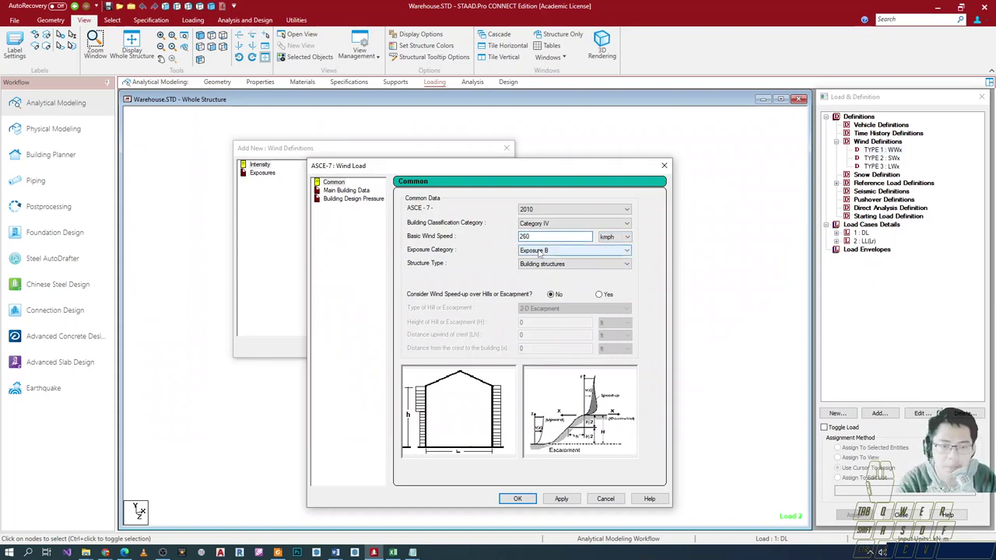
left_click(537, 259)
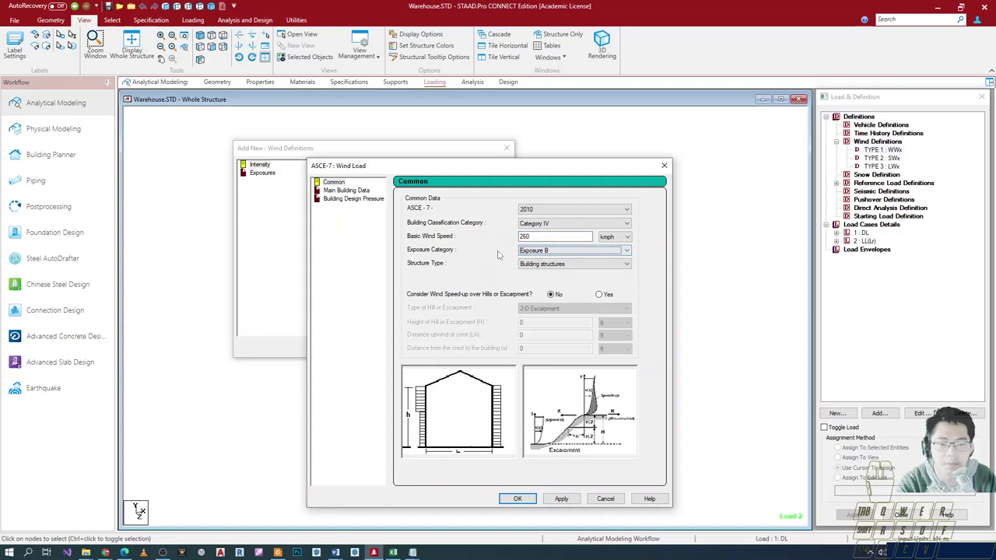
- Switch to the NSCP-2015 PDF in Foxit Reader and review section 207A.7 Exposure
key("alt+Tab")
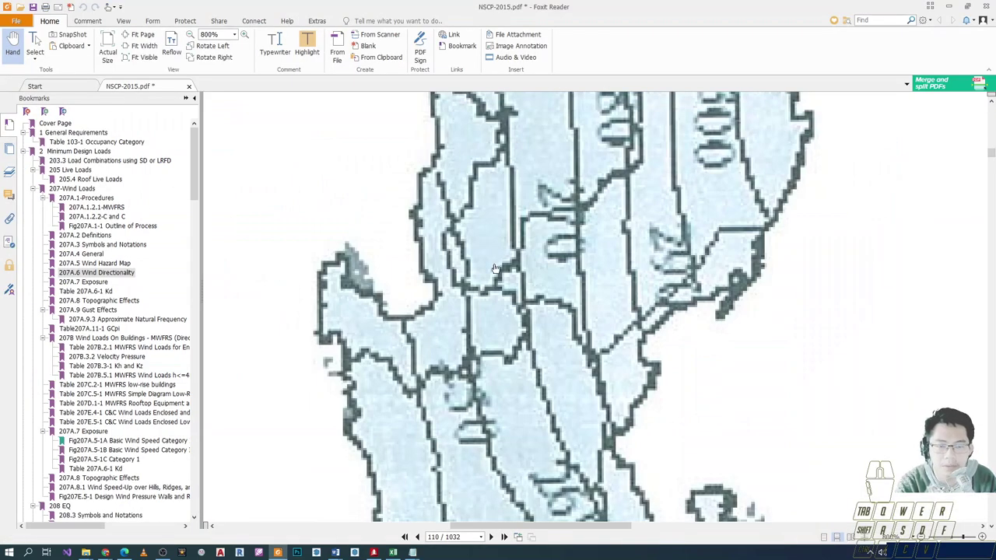
scroll(497, 270, "down", 2)
scroll(501, 296, "down", 2)
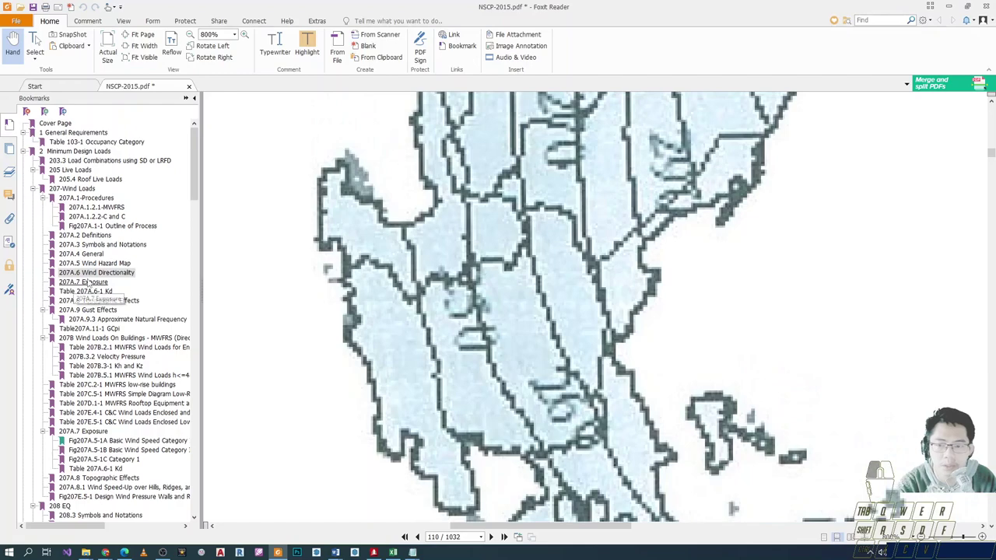
left_click(83, 282)
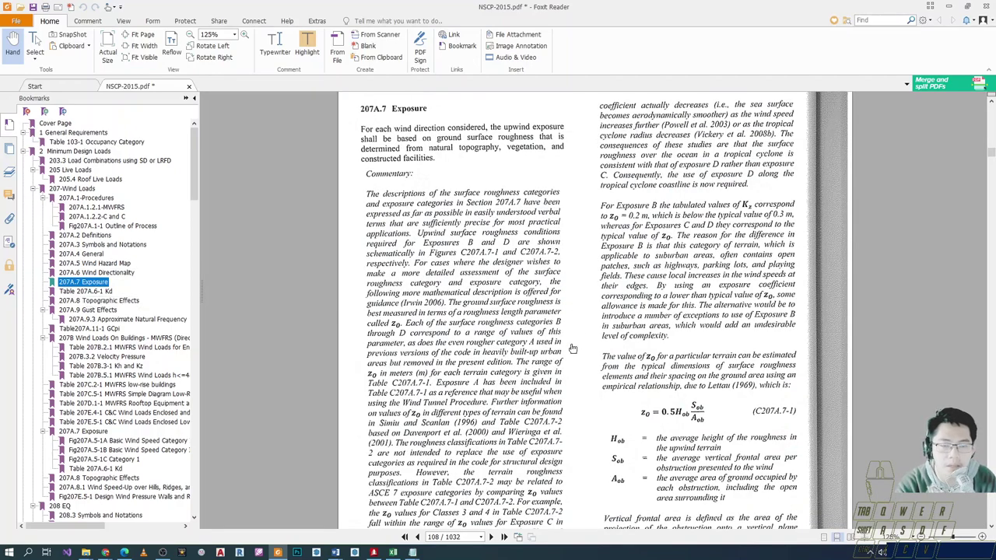
scroll(572, 348, "down", 10)
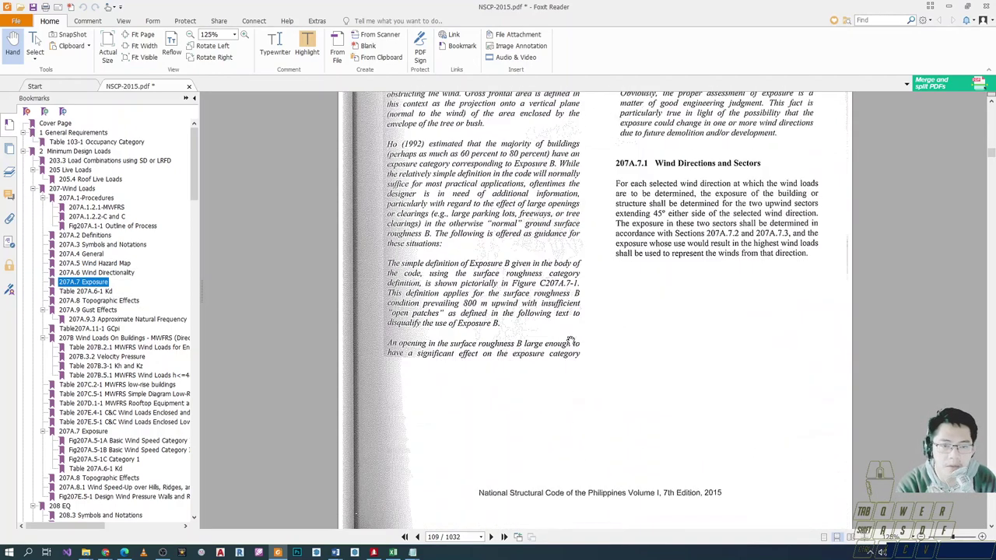
scroll(572, 342, "down", 5)
scroll(555, 329, "up", 8)
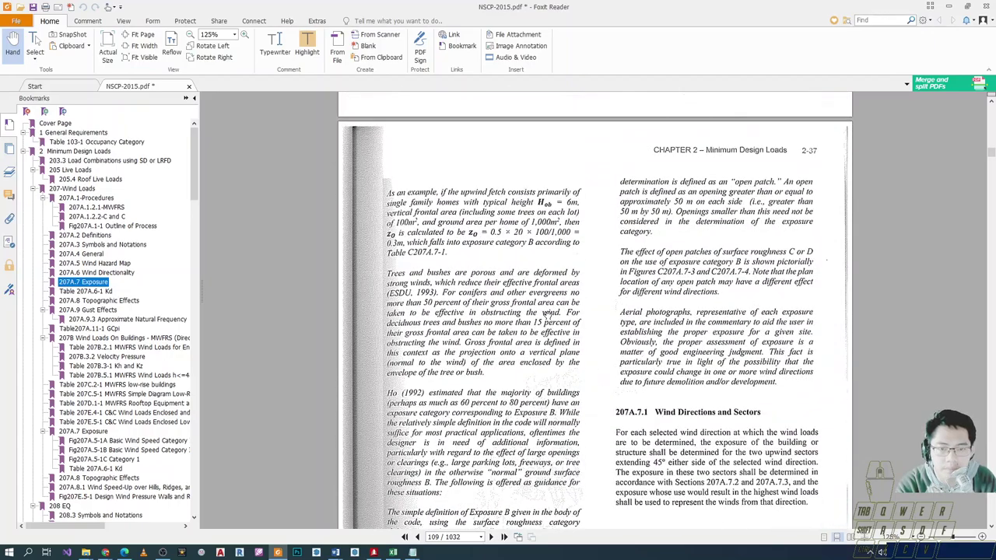
scroll(547, 315, "up", 10)
scroll(550, 303, "down", 1)
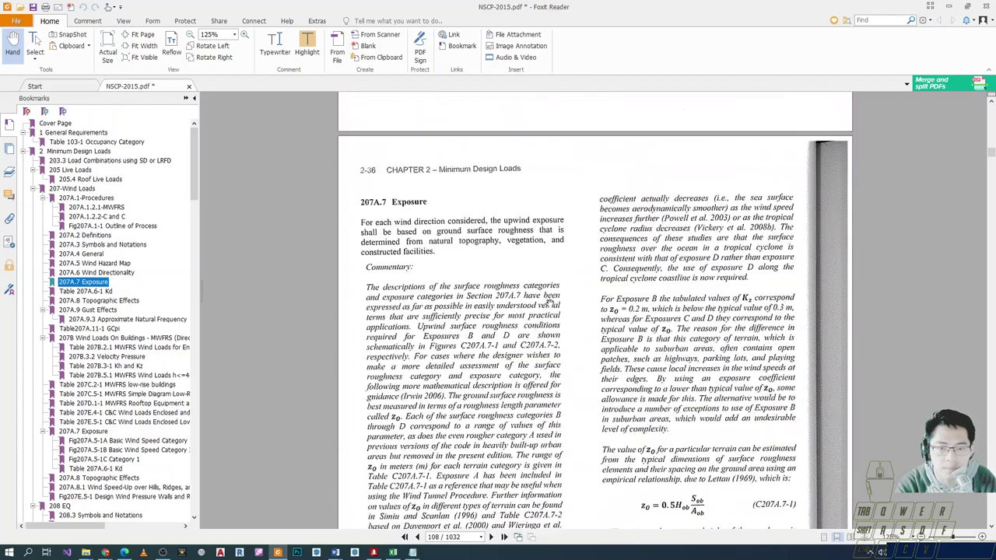
- Find sections 207A.7.2 Surface Roughness Categories and 207A.7.3 Exposure Categories further on in the PDF
scroll(551, 305, "down", 10)
scroll(591, 272, "down", 5)
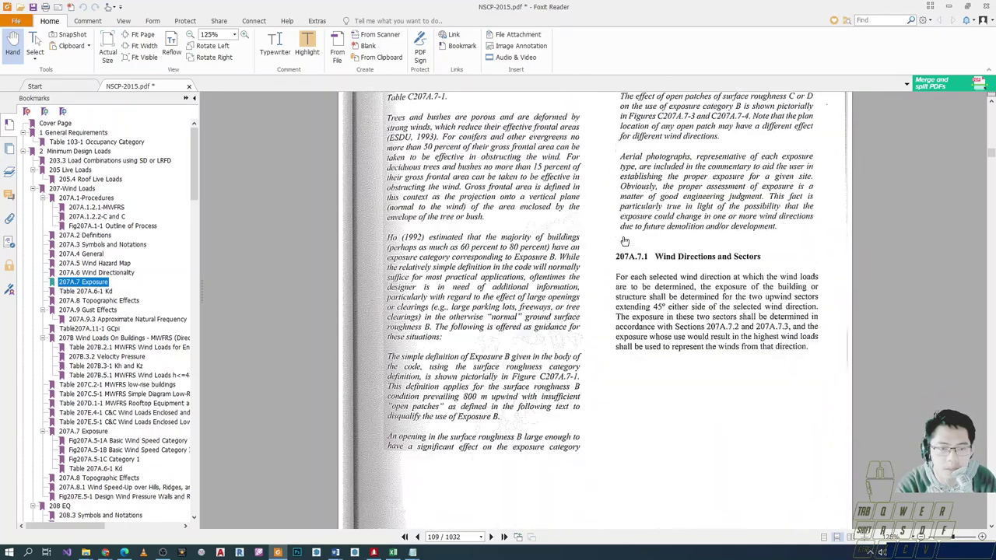
scroll(625, 242, "down", 1)
scroll(702, 250, "down", 10)
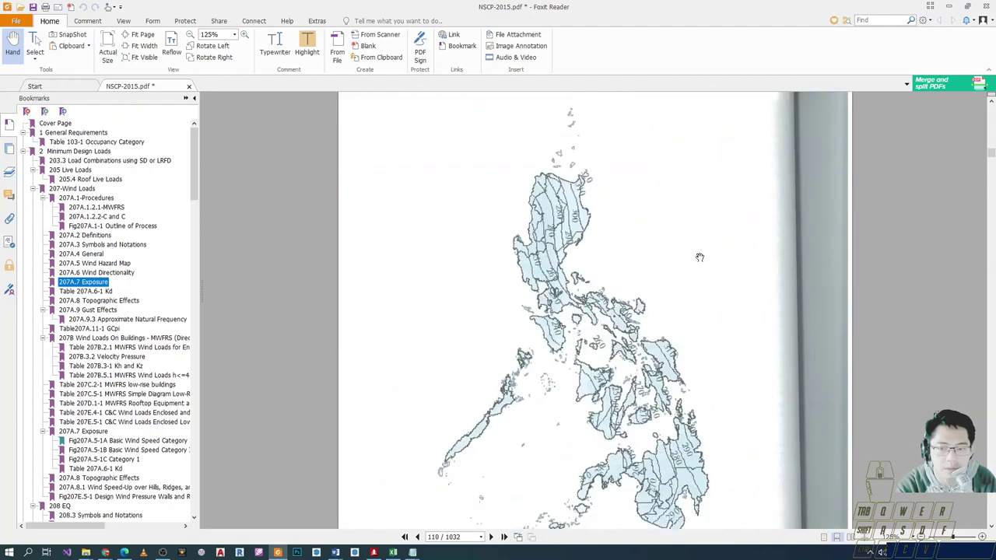
scroll(700, 257, "down", 20)
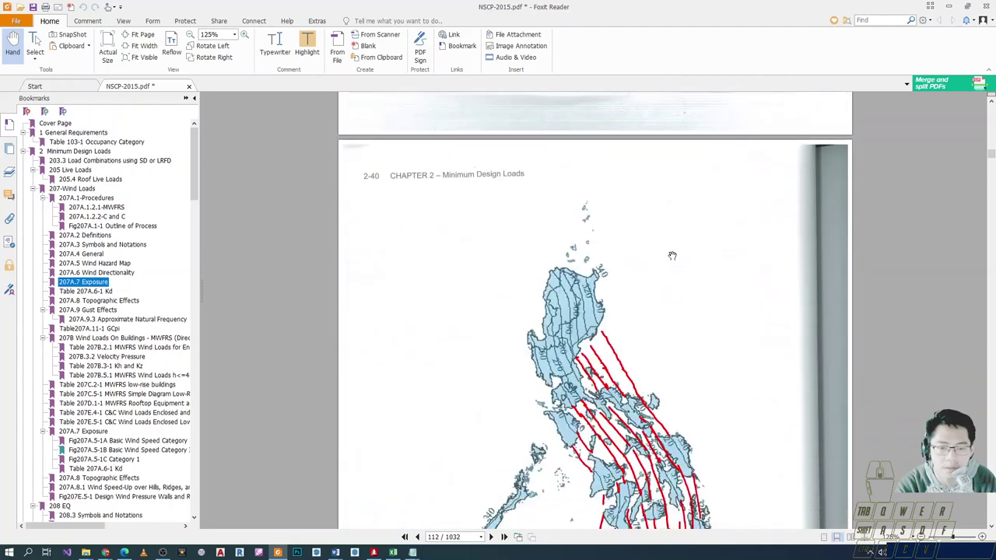
scroll(668, 266, "down", 9)
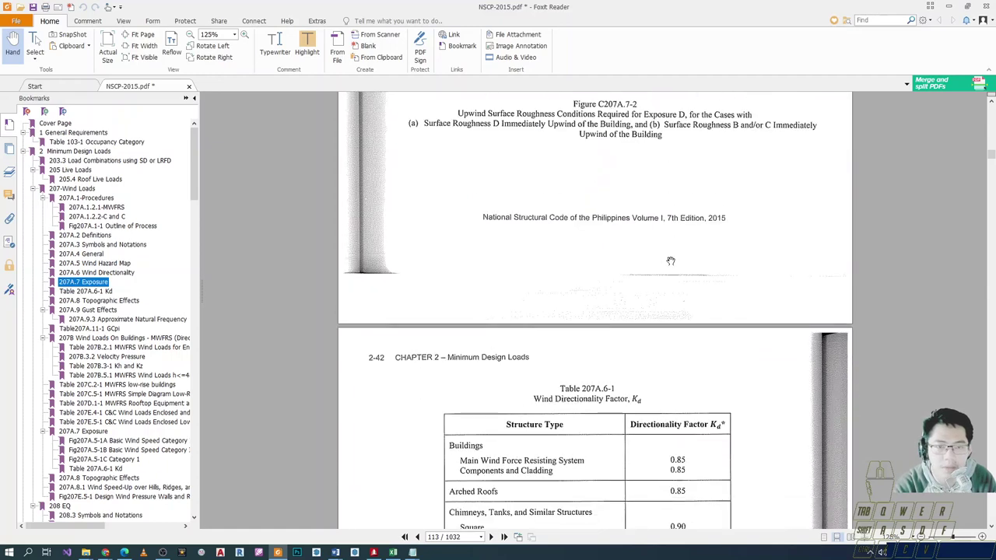
scroll(666, 254, "up", 3)
scroll(666, 254, "up", 2)
scroll(669, 258, "down", 15)
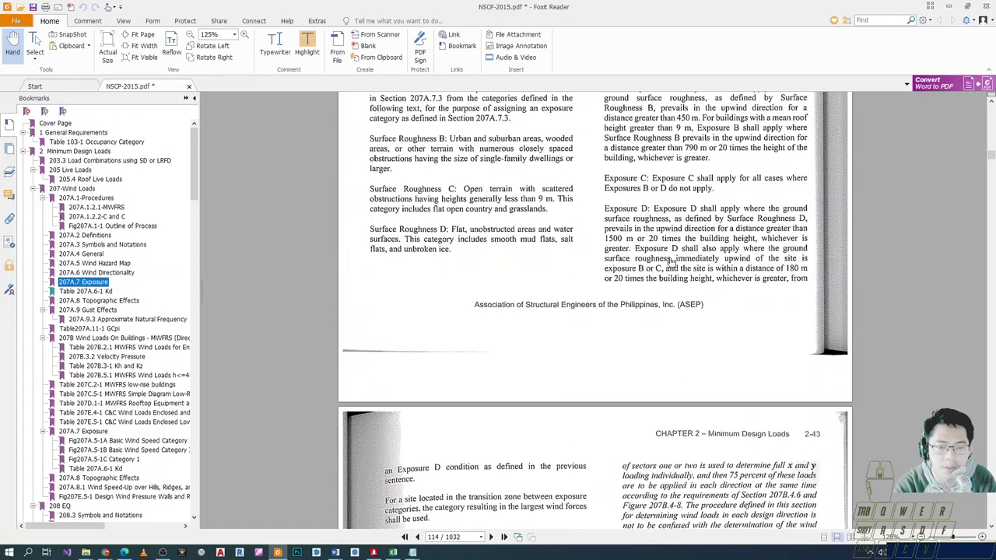
scroll(690, 223, "up", 2)
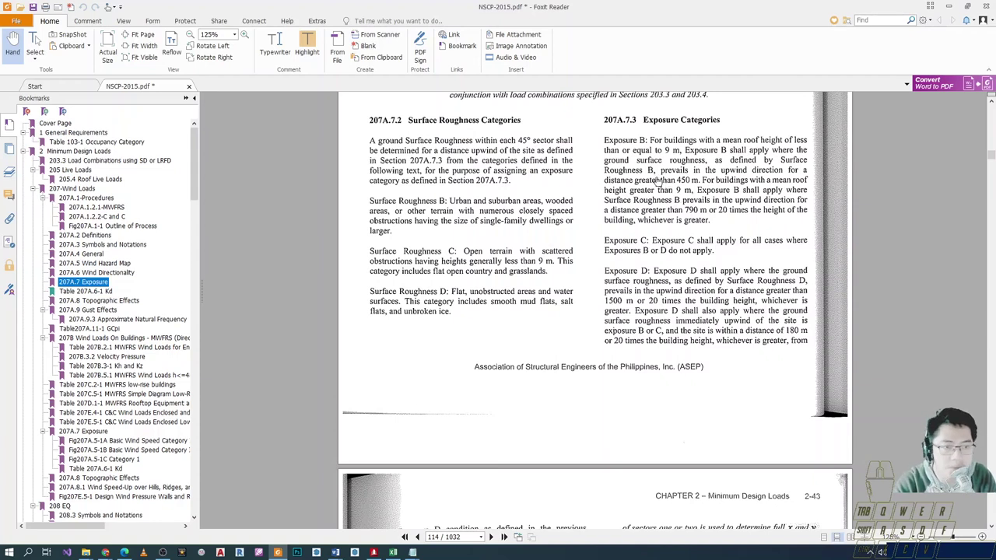
- Move the ASCE-7 wind load dialog aside in STAAD.Pro and return to the PDF to read the Exposure B definition
key("alt+Tab")
left_click_drag(603, 166, 709, 178)
key("alt+Tab")
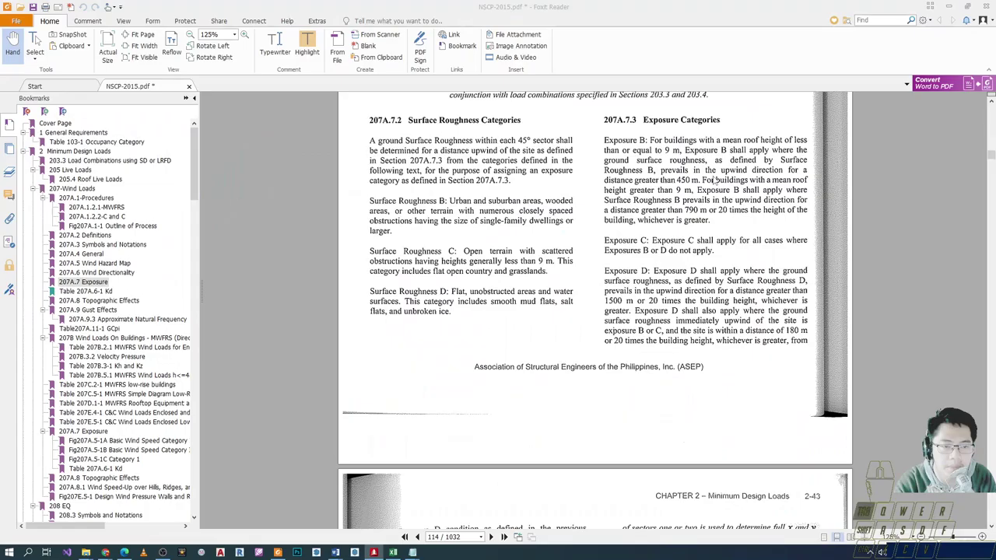
mouse_move(599, 125)
left_mouse_down()
mouse_move(663, 187)
mouse_move(823, 234)
left_mouse_up()
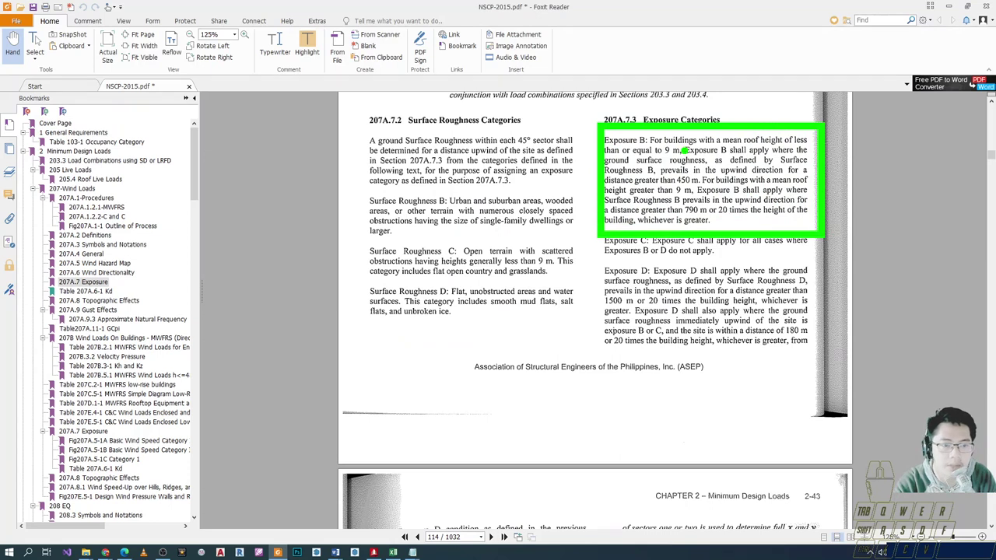
- Return to STAAD.Pro and choose Exposure B as the exposure category in the ASCE-7 common data
key("alt+Tab")
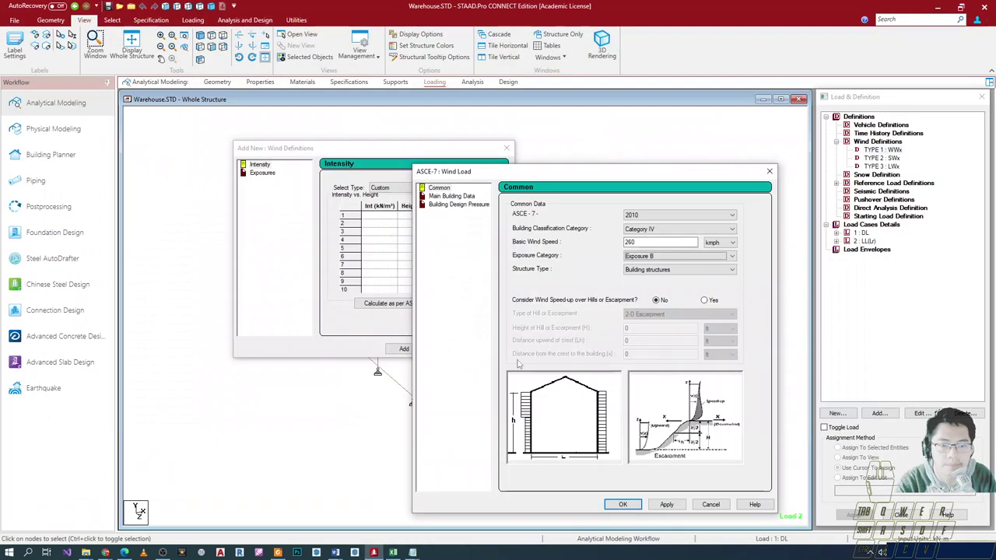
left_click(640, 261)
left_click(640, 262)
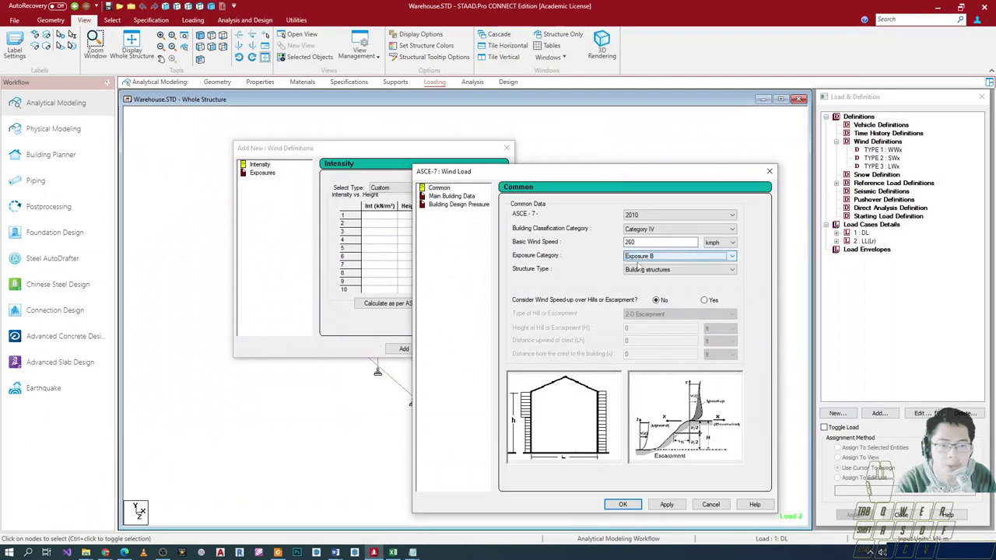
- Choose Building structures as the structure type in the ASCE-7 common data
left_click(653, 270)
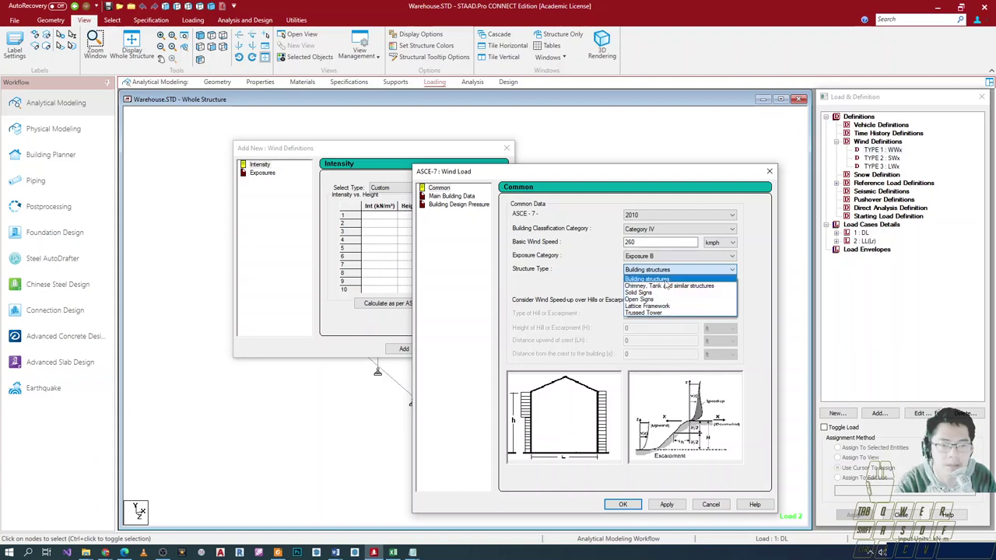
left_click(666, 278)
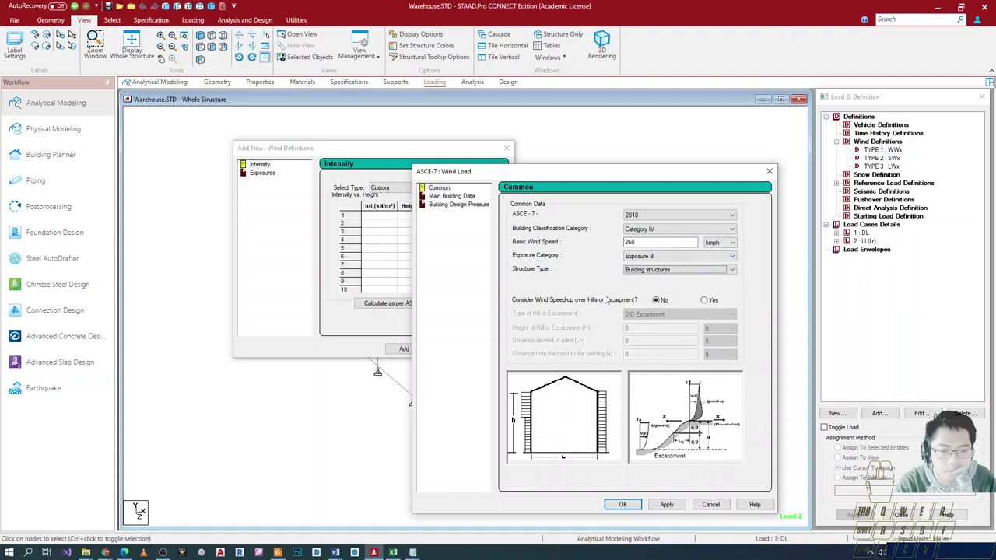
left_click_drag(506, 286, 674, 318)
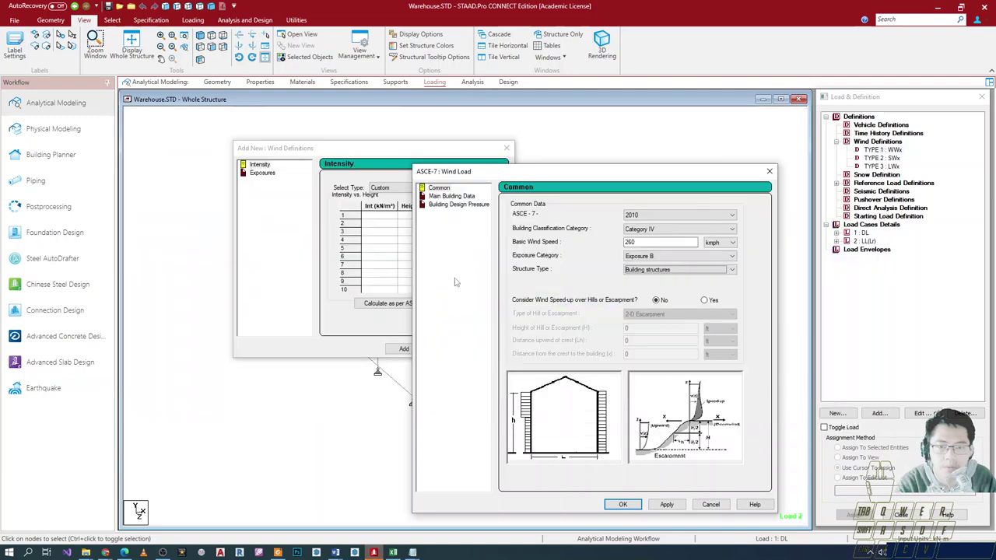
- Switch to the NSCP-2015 PDF in Foxit Reader and read section 207A.8.1 on wind speed-up over hills, ridges and escarpments
key("alt+Tab")
key("alt+Tab")
left_click(330, 175)
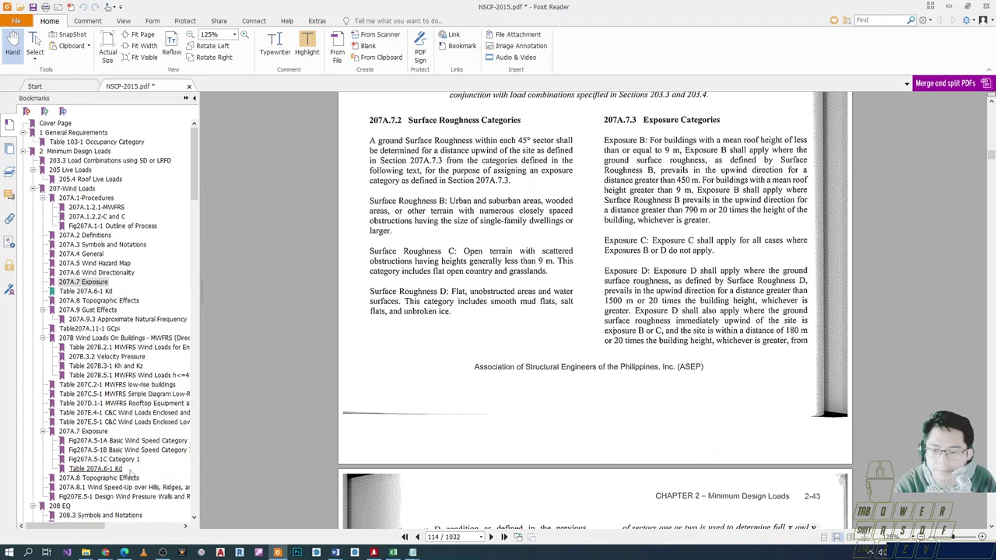
scroll(140, 468, "down", 1)
left_click(140, 461)
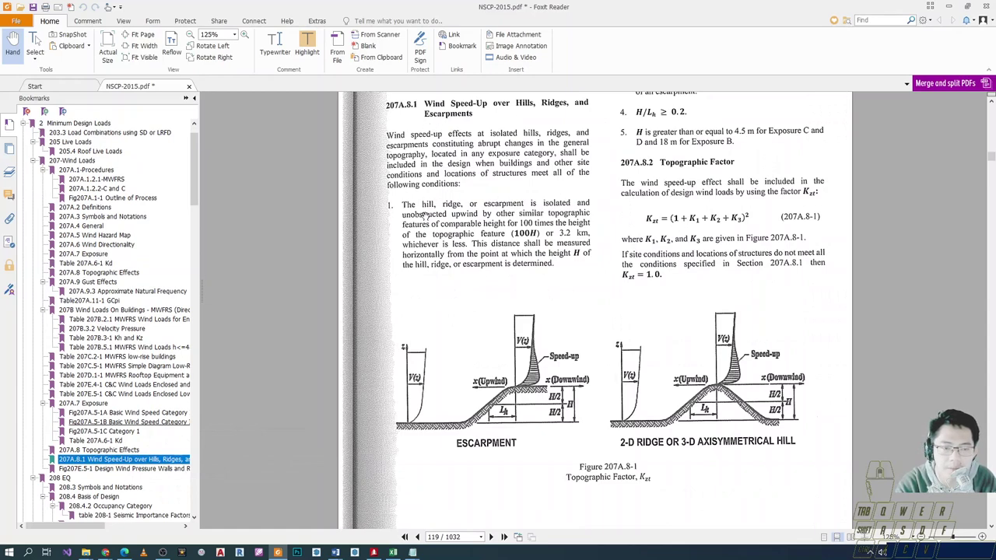
scroll(426, 214, "up", 1)
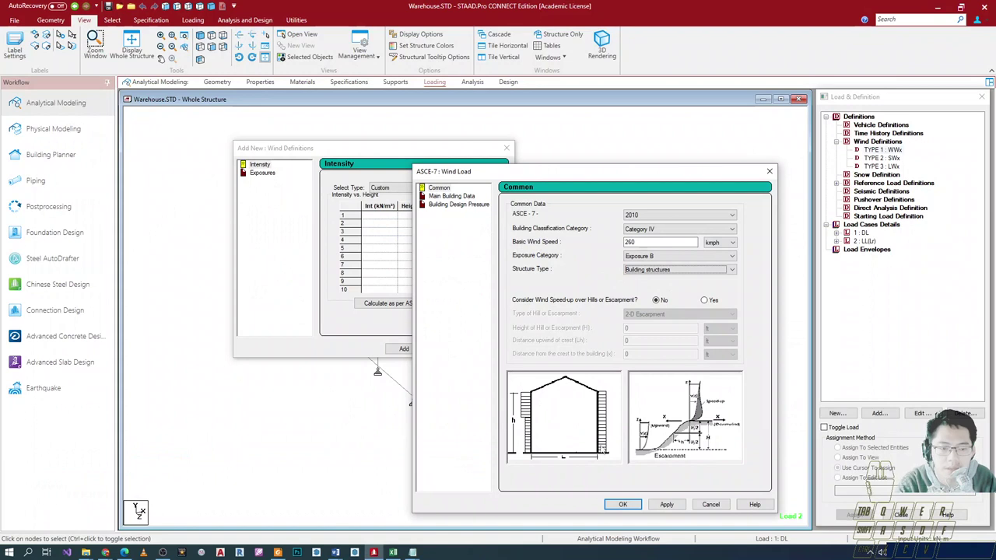
- Return to STAAD.Pro and apply the ASCE-7 common data without wind speed-up over hills or escarpments
left_click_drag(591, 179, 535, 92)
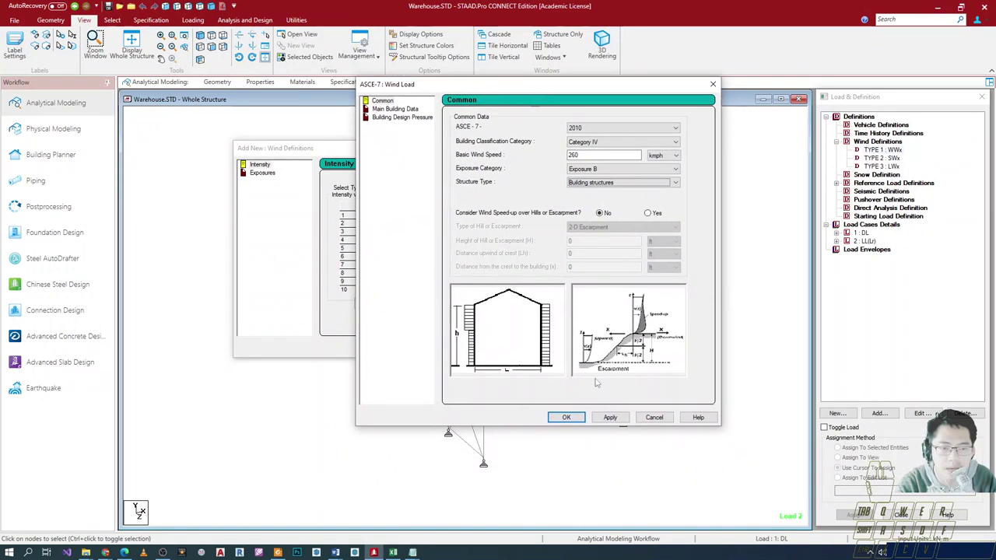
left_click(609, 418)
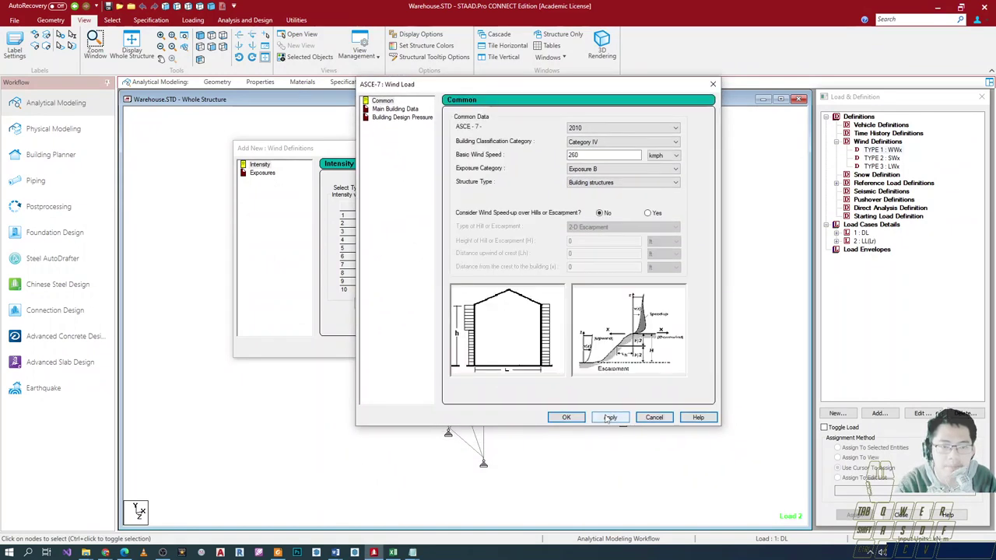
left_click_drag(625, 84, 674, 132)
left_click(659, 463)
- Open the main building data and set the units of building height, length along wind and length normal to wind to metres
left_click(447, 156)
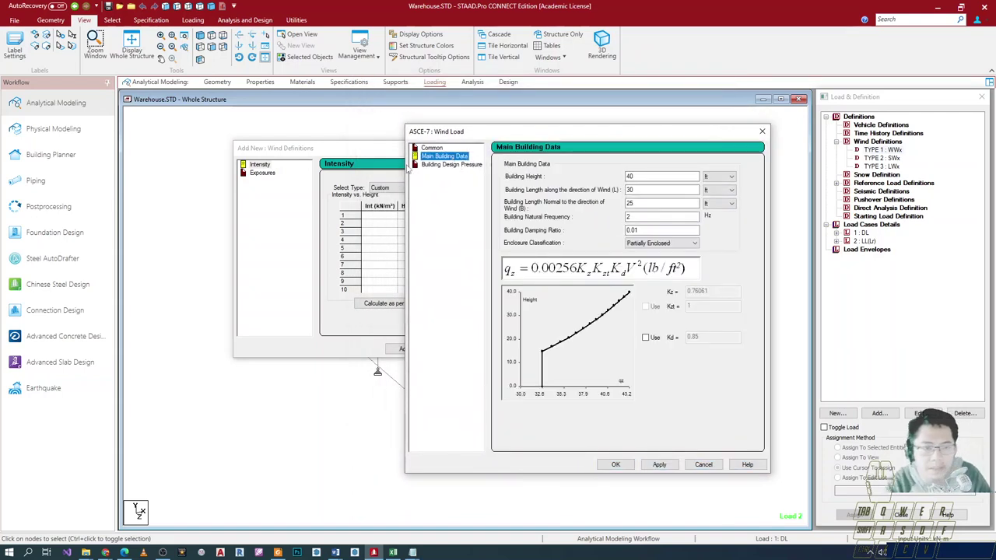
left_click(730, 177)
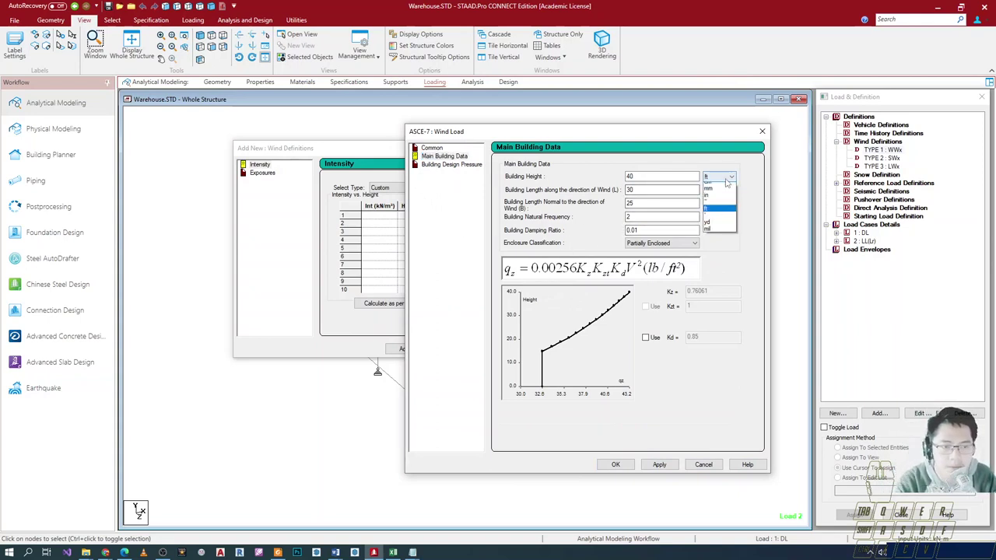
left_click(722, 195)
left_click(730, 190)
left_click(719, 207)
left_click(730, 203)
left_click(718, 222)
- Set the building height to 4.5 m in the main building data
double_click(632, 176)
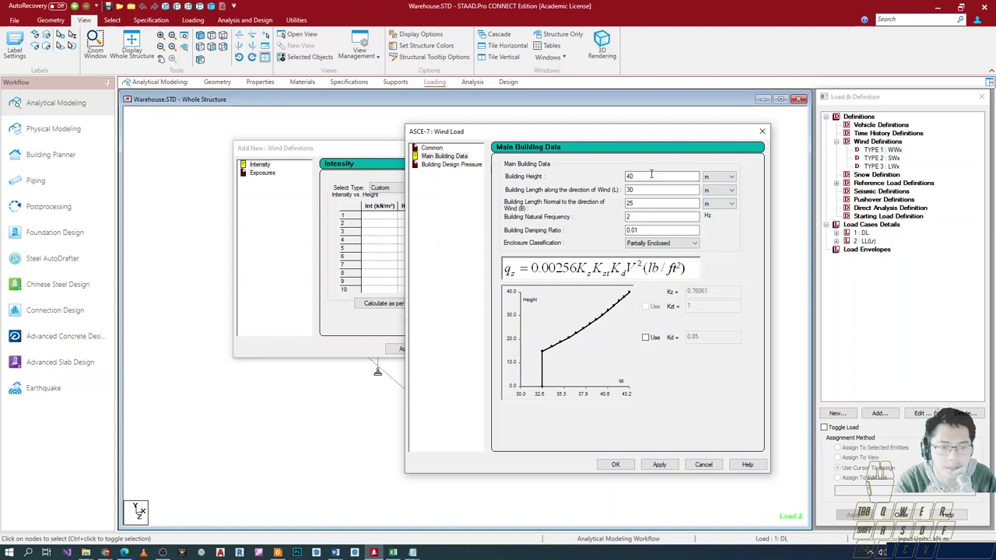
left_click_drag(622, 131, 778, 151)
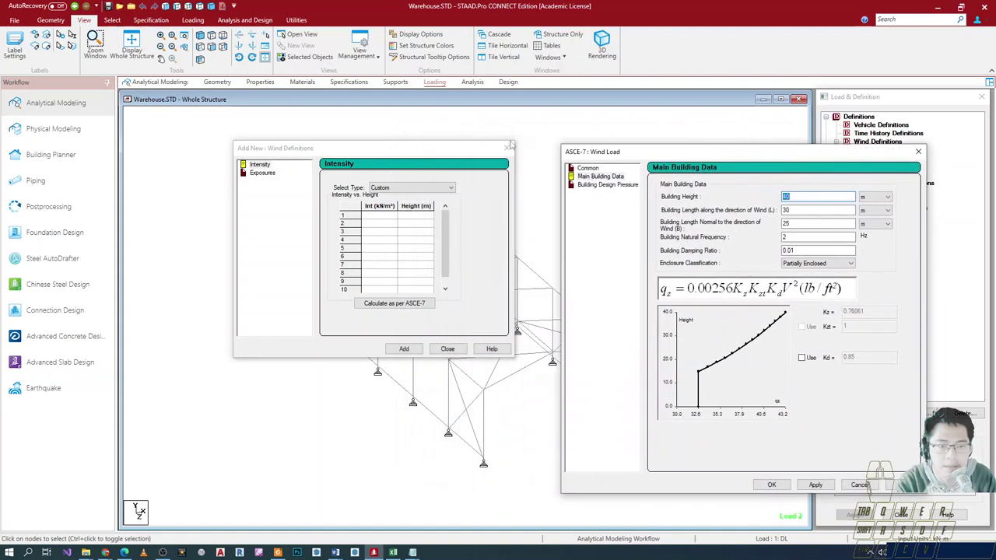
left_click_drag(672, 152, 530, 130)
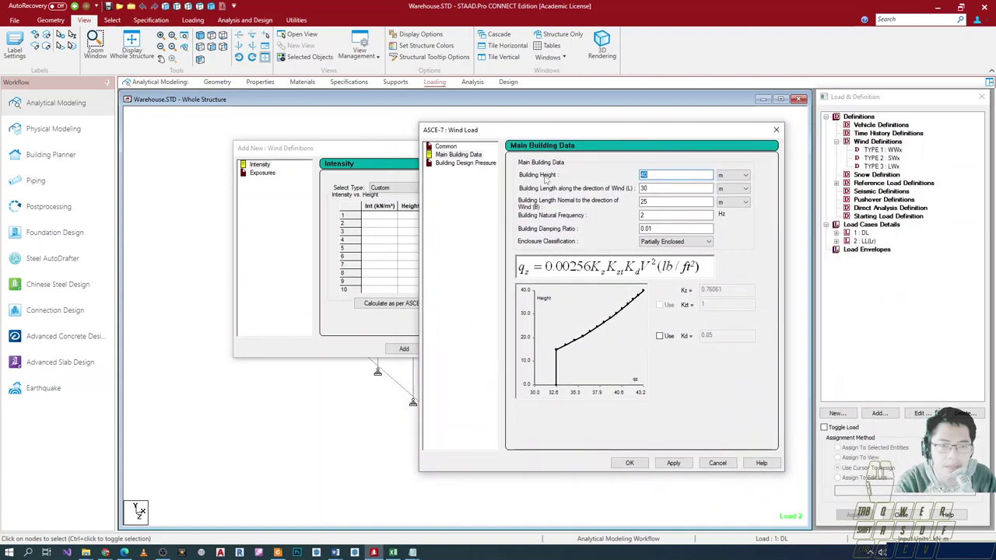
left_click(652, 174)
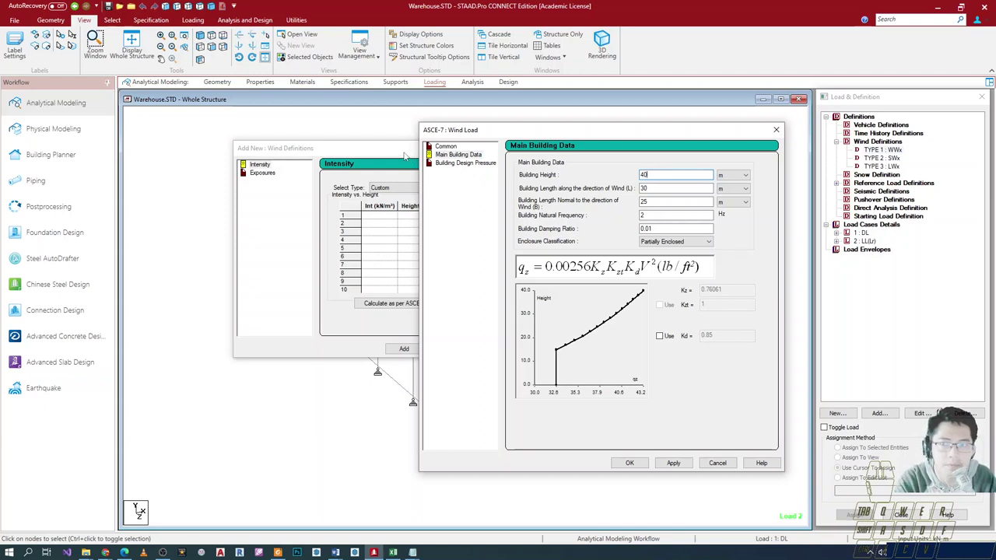
left_click_drag(683, 175, 526, 178)
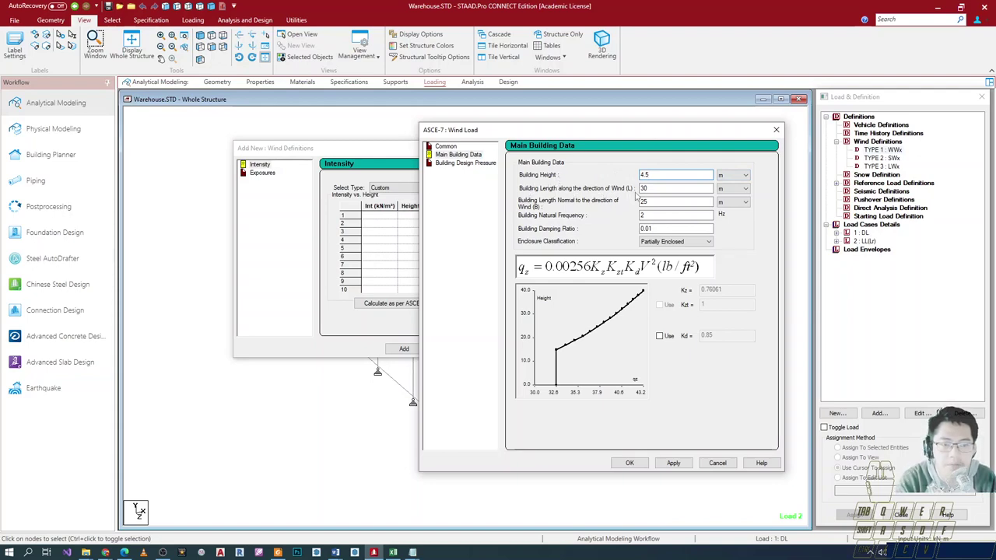
- Switch to the CE 4231 module document in Word and look through the pages around the Wind Load Impact section
key("alt+Tab")
key("alt+Tab")
key("alt+Tab")
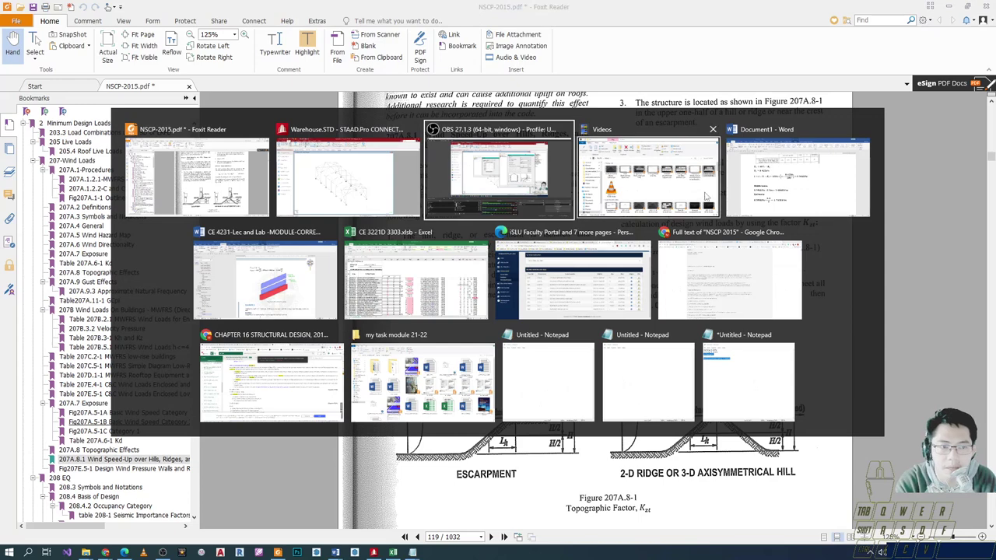
left_click(297, 287)
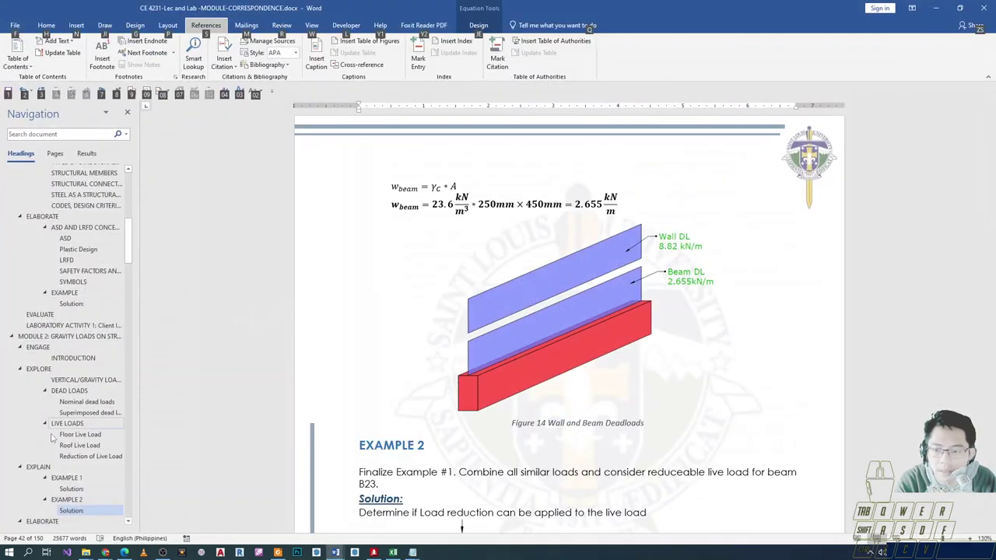
scroll(62, 432, "down", 10)
scroll(51, 237, "down", 15)
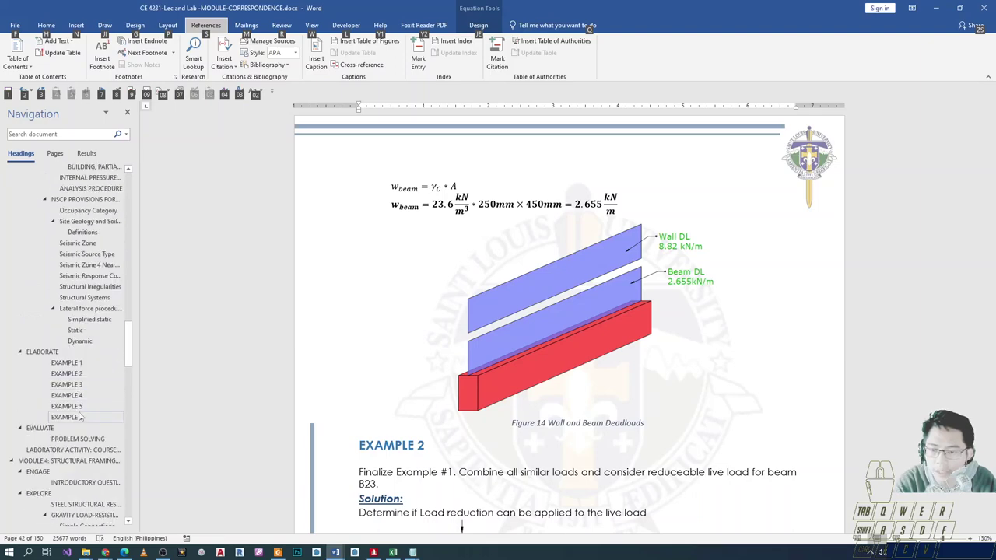
scroll(94, 412, "up", 5)
scroll(109, 428, "up", 8)
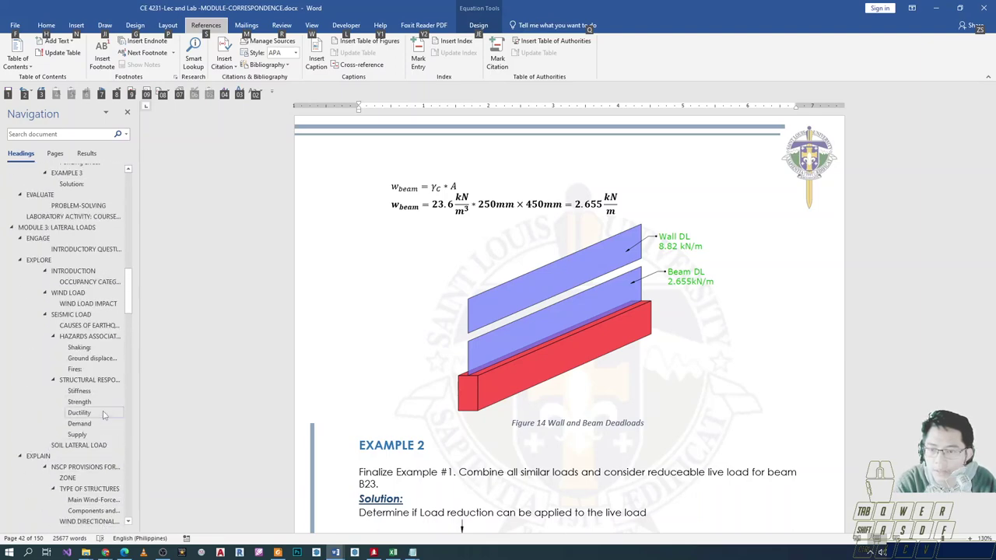
left_click(83, 303)
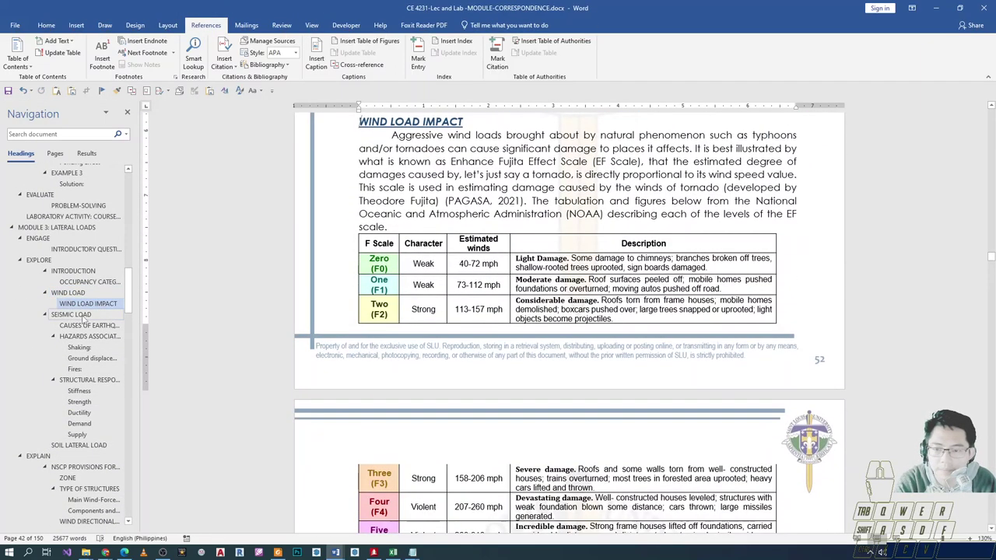
scroll(333, 369, "down", 3)
scroll(333, 369, "down", 20)
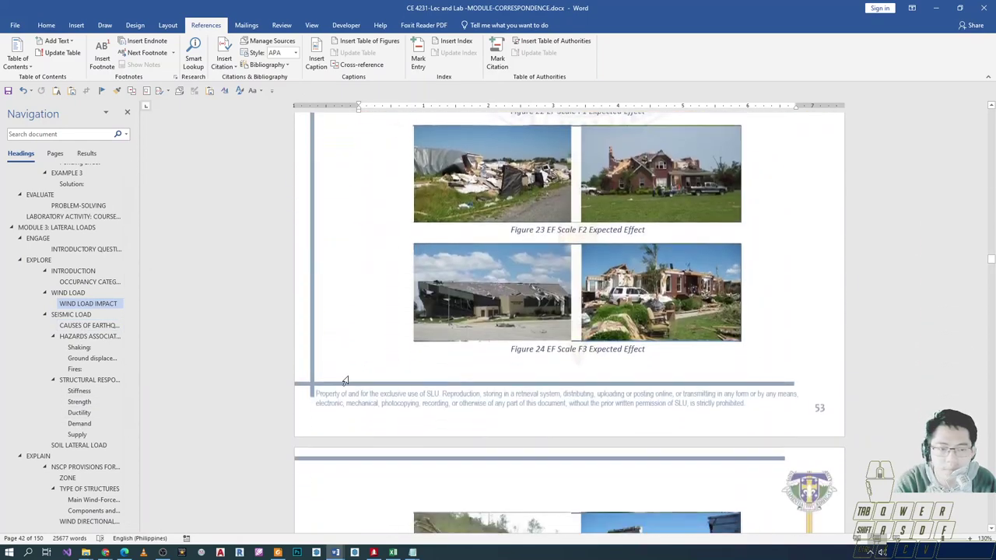
scroll(394, 367, "down", 10)
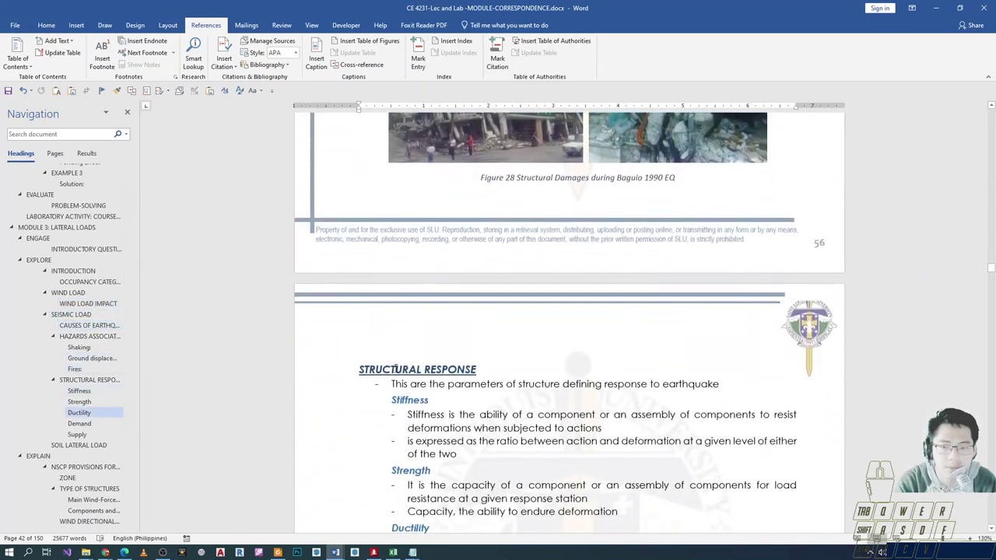
left_click(90, 303)
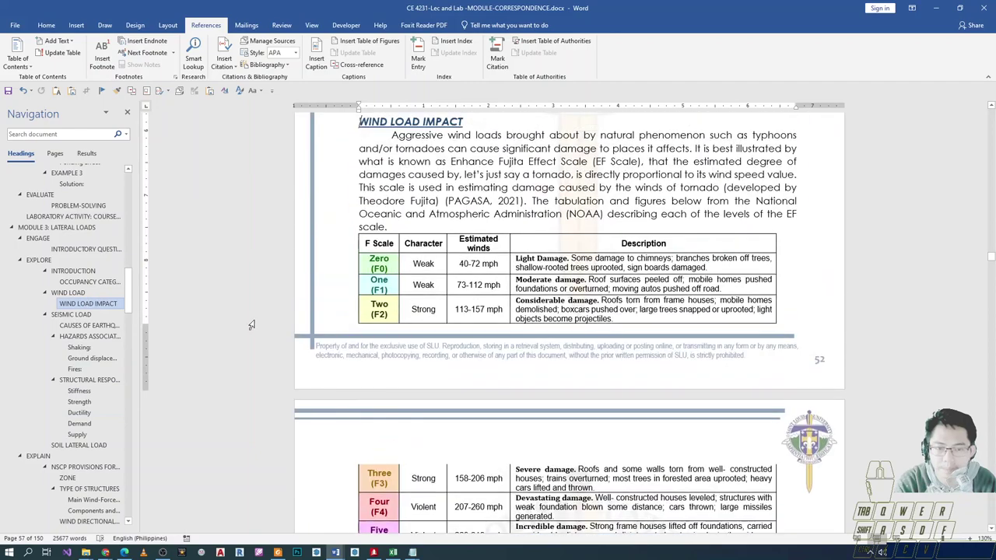
scroll(149, 335, "up", 9)
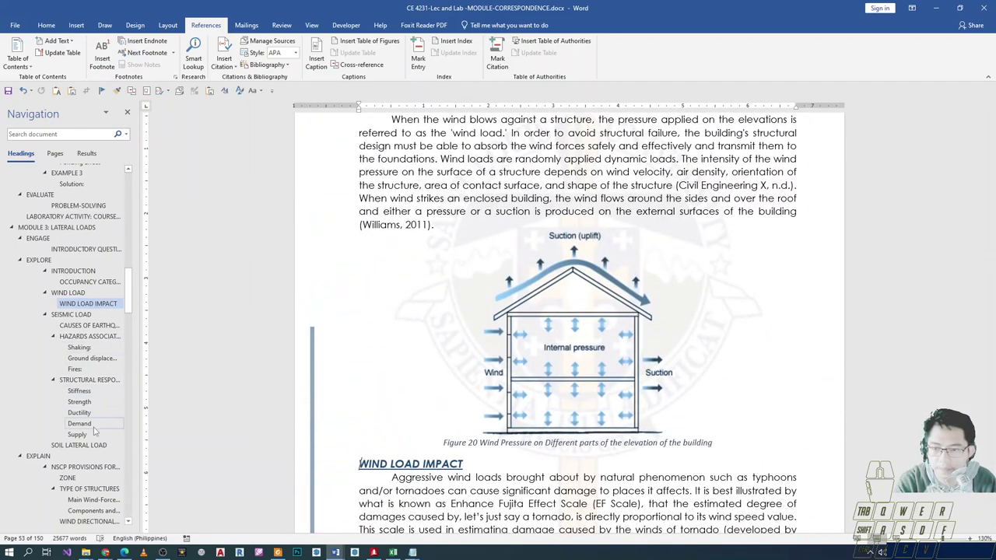
- Find the wind load example in Module 3 and examine its definitions of the building dimensions B, L and h
scroll(94, 432, "down", 5)
left_click(87, 354)
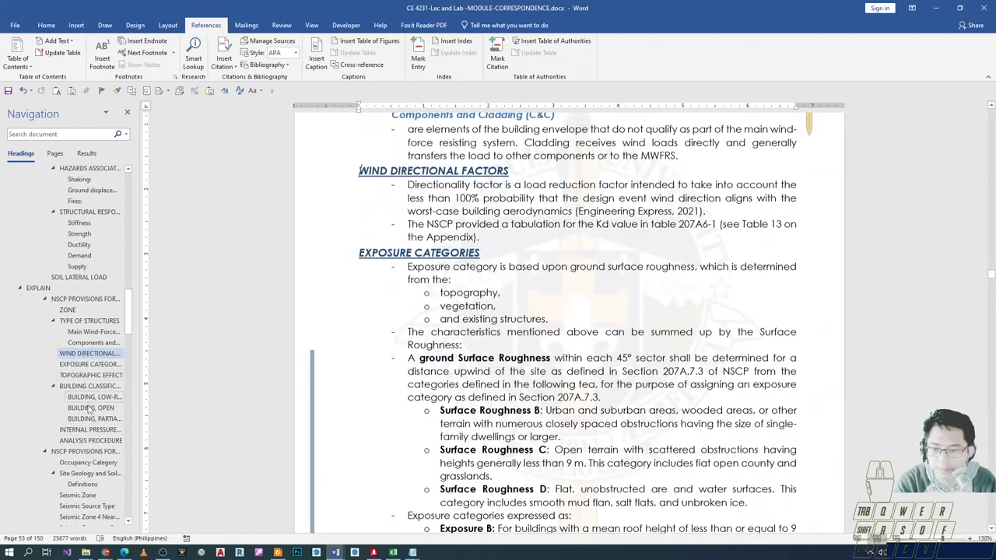
scroll(102, 408, "down", 5)
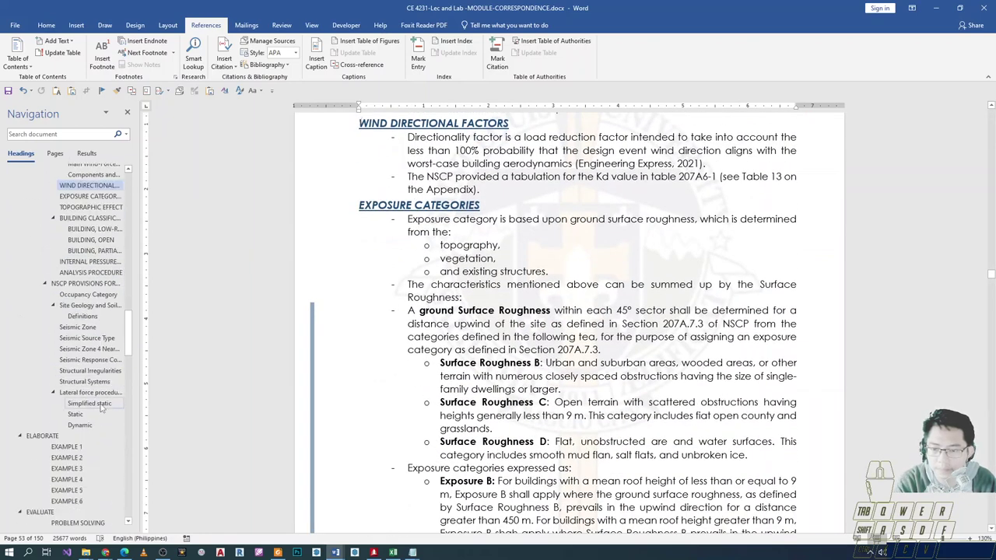
left_click(67, 447)
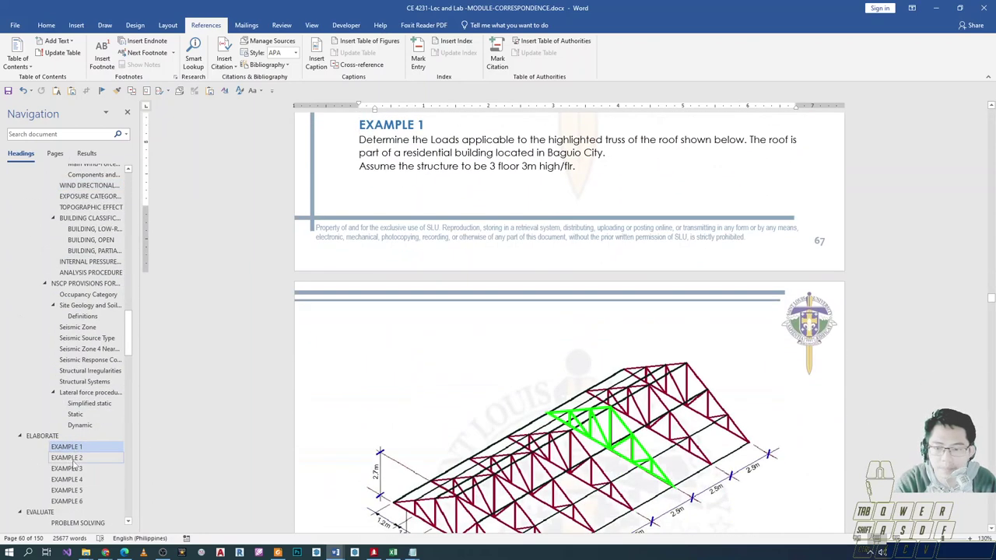
left_click(67, 457)
scroll(396, 366, "down", 10)
scroll(396, 366, "down", 20)
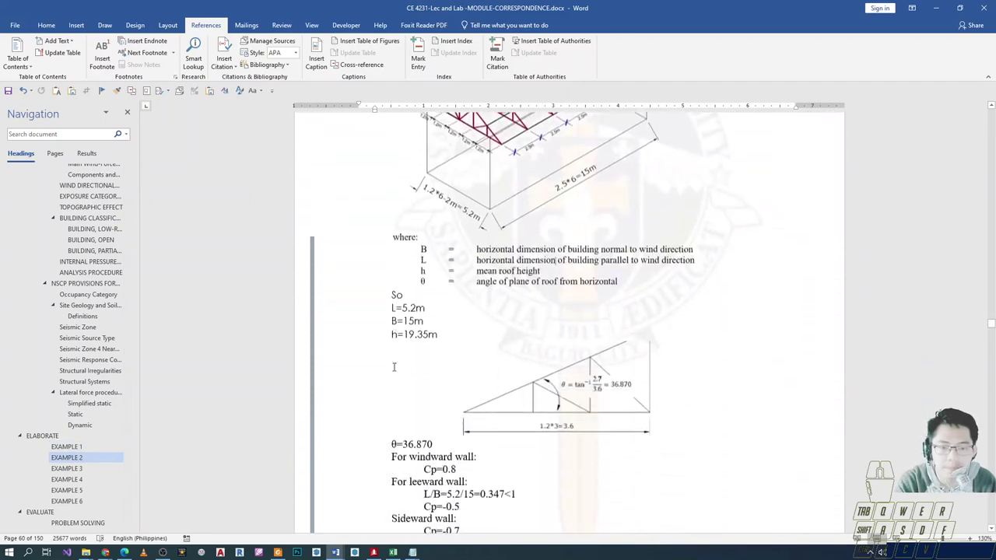
scroll(394, 367, "down", 1)
scroll(394, 366, "up", 2)
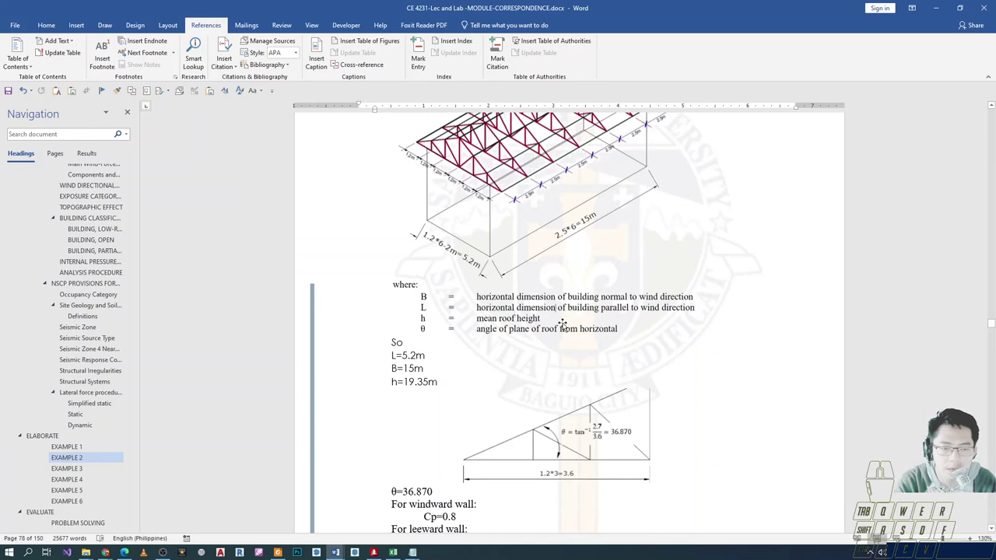
- Return to STAAD.Pro, set the building length along the wind direction to 8 m and accept the ASCE-7 wind load data
key("alt+Tab")
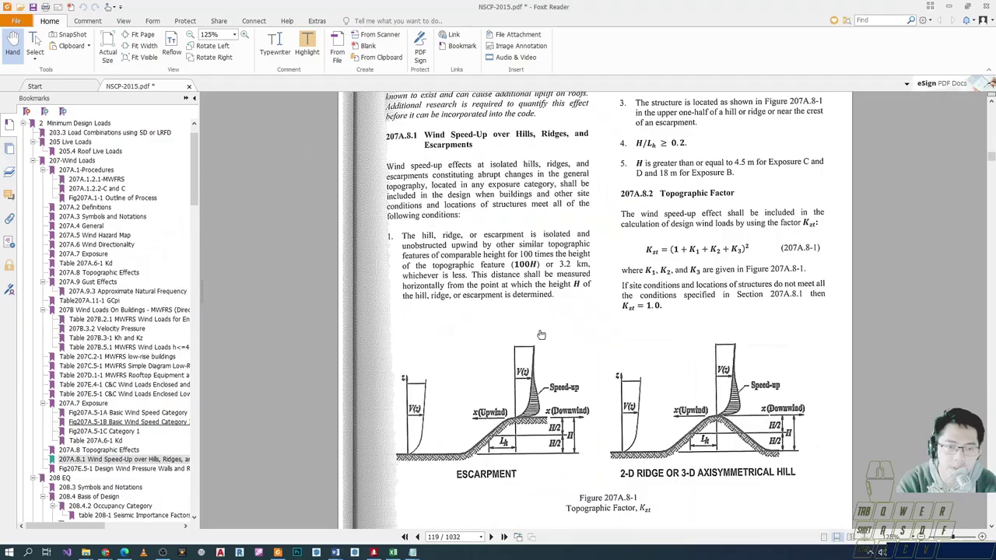
key("alt+Tab")
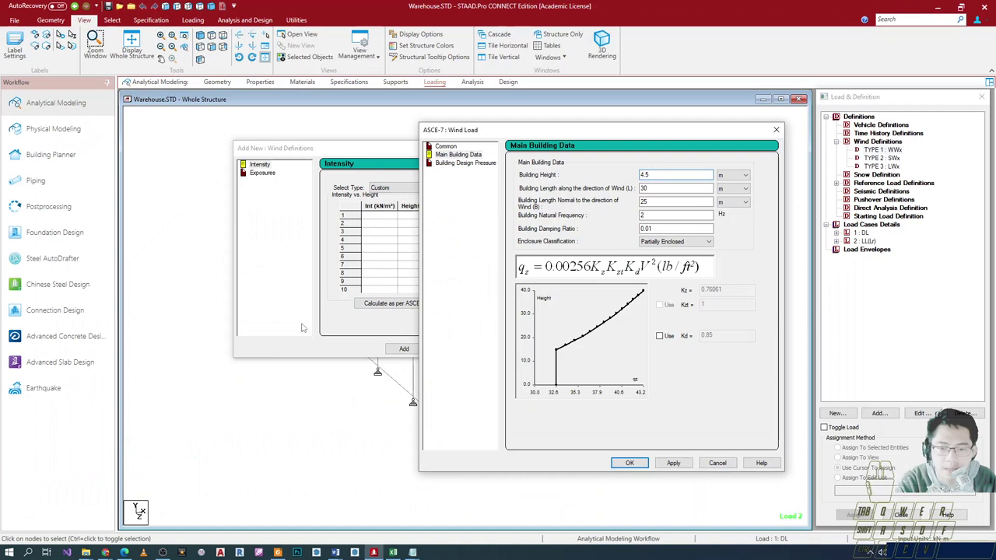
left_click_drag(522, 134, 779, 134)
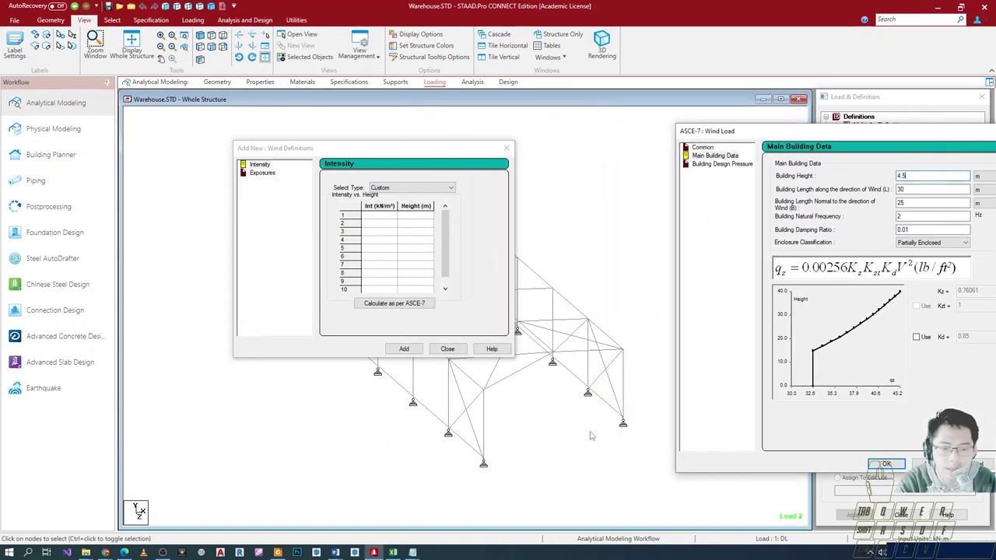
left_click_drag(813, 135, 627, 136)
key("Tab")
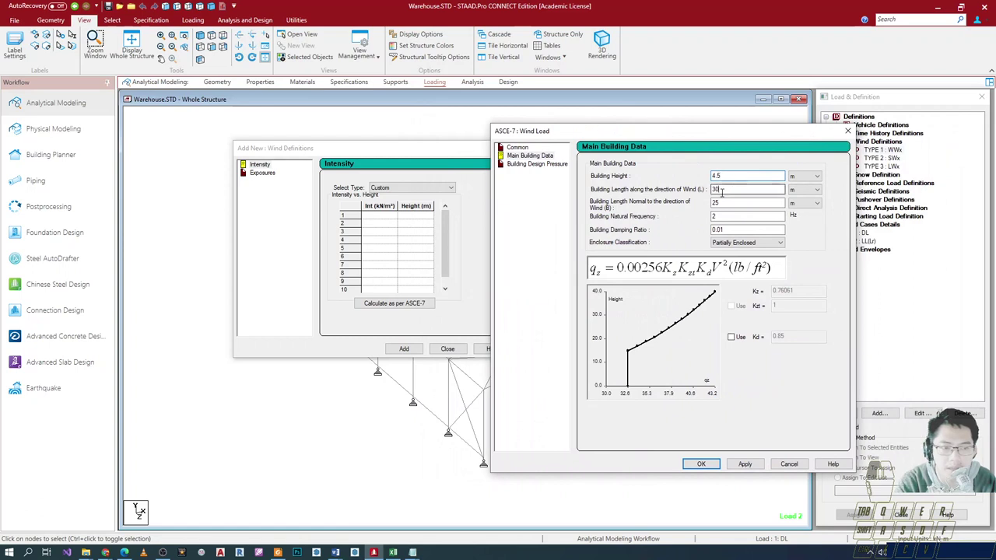
type("8")
left_click_drag(675, 131, 593, 130)
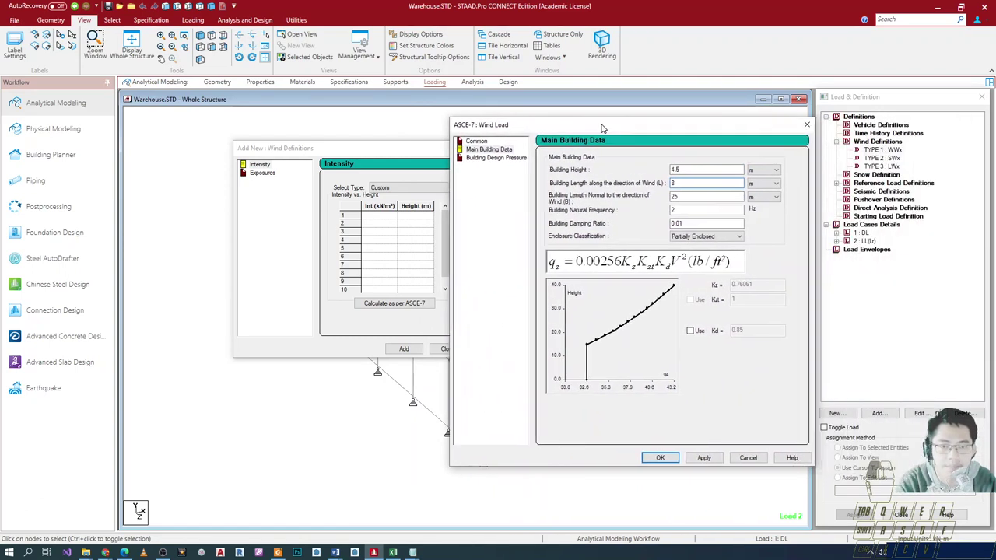
left_click(666, 459)
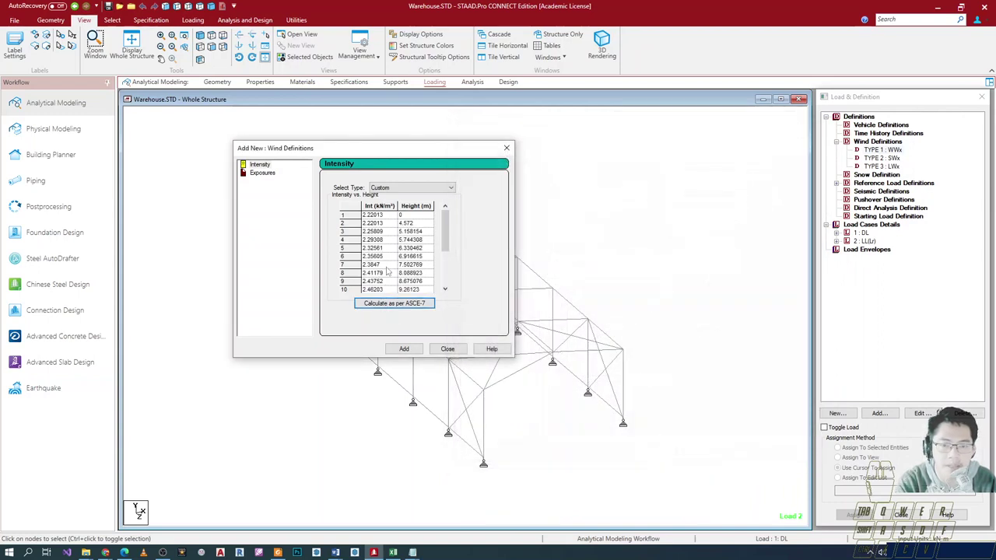
- Add the calculated intensity to the TYPE 1 : WWx wind definition and close the exposure definition without adding one
left_click(405, 349)
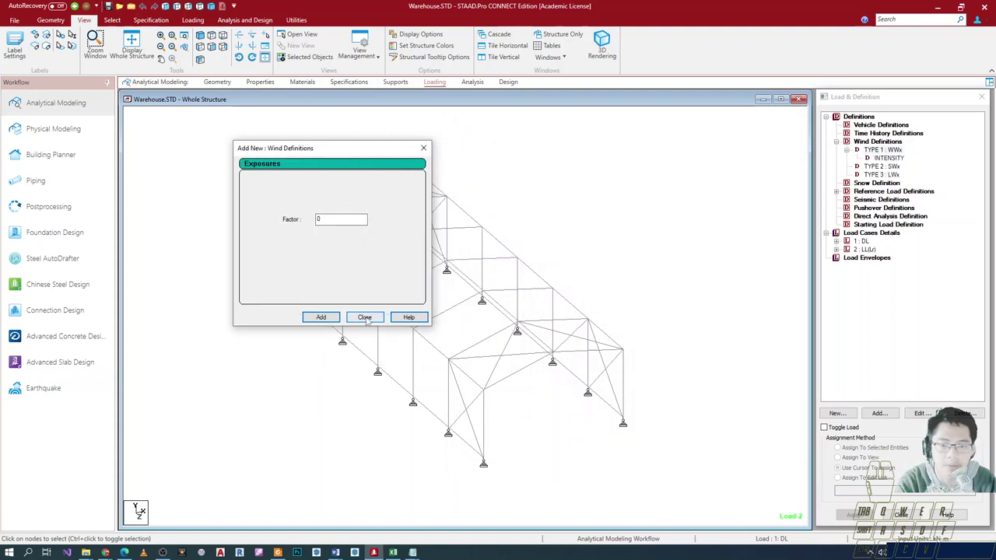
left_click(365, 318)
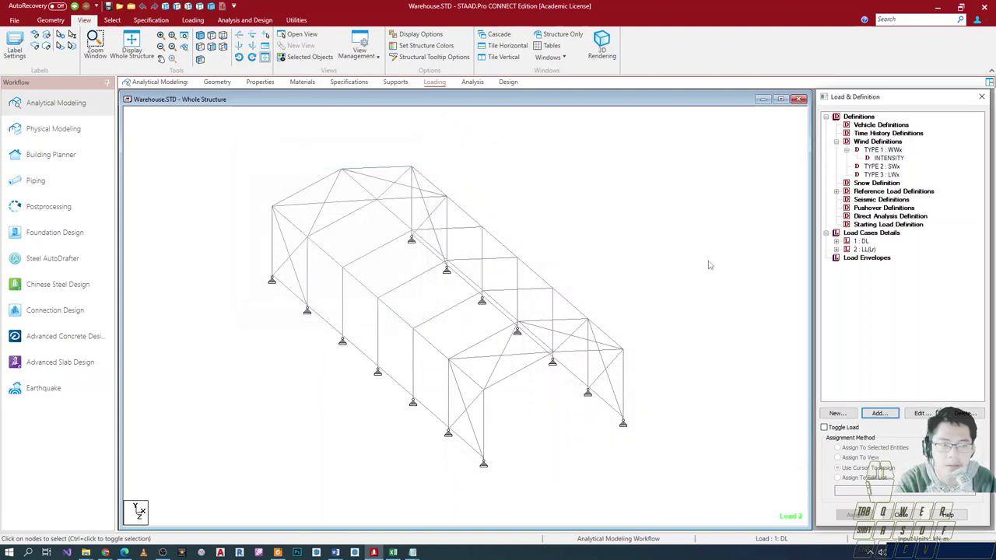
- Measure the node-to-node distances between the base supports along the warehouse's long side and across its front end
scroll(529, 319, "down", 2)
scroll(424, 323, "up", 3)
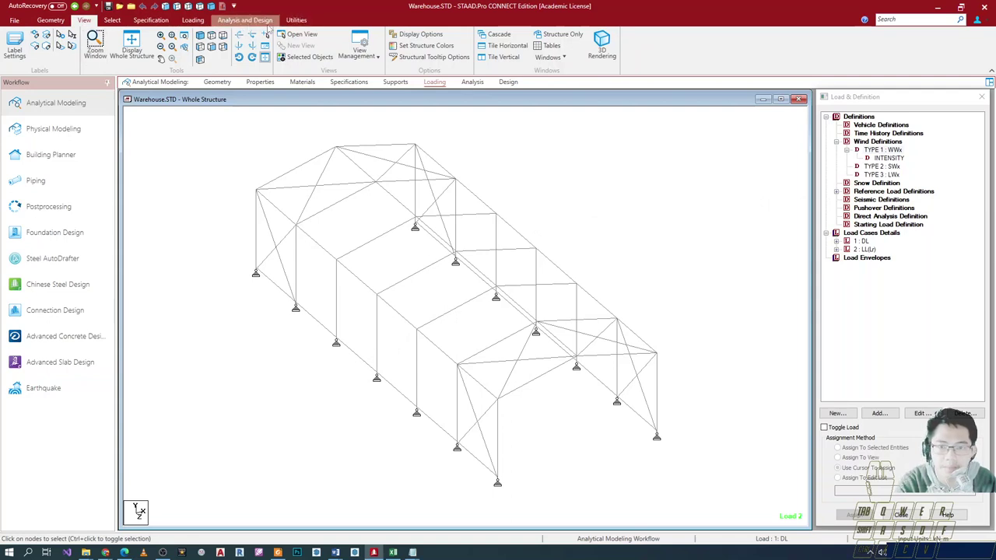
left_click(296, 20)
left_click(31, 46)
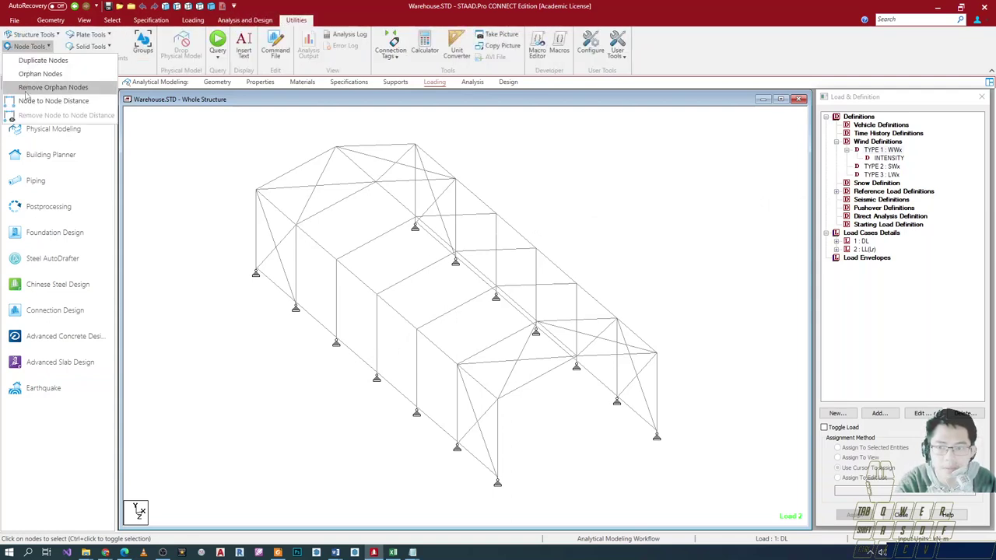
left_click(47, 101)
left_click(255, 272)
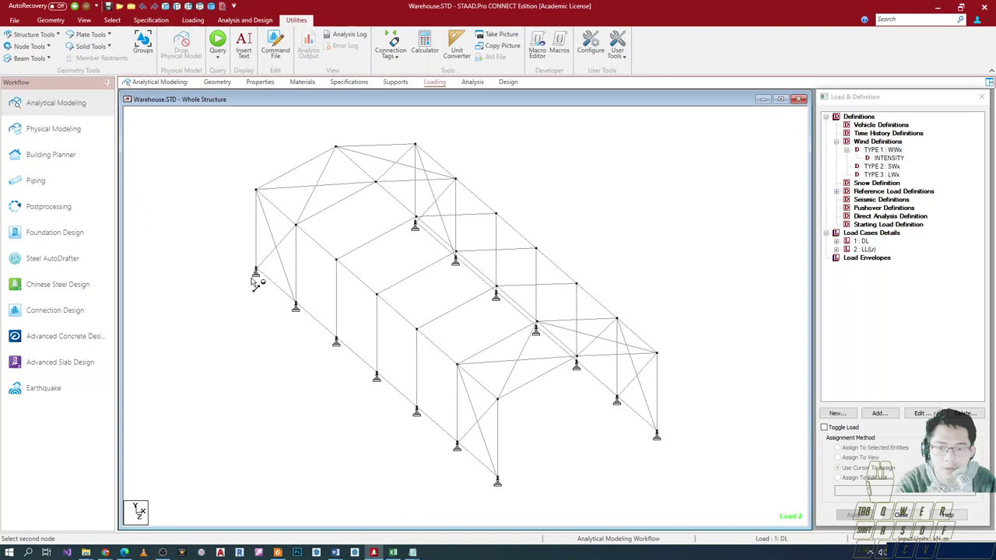
left_click(498, 483)
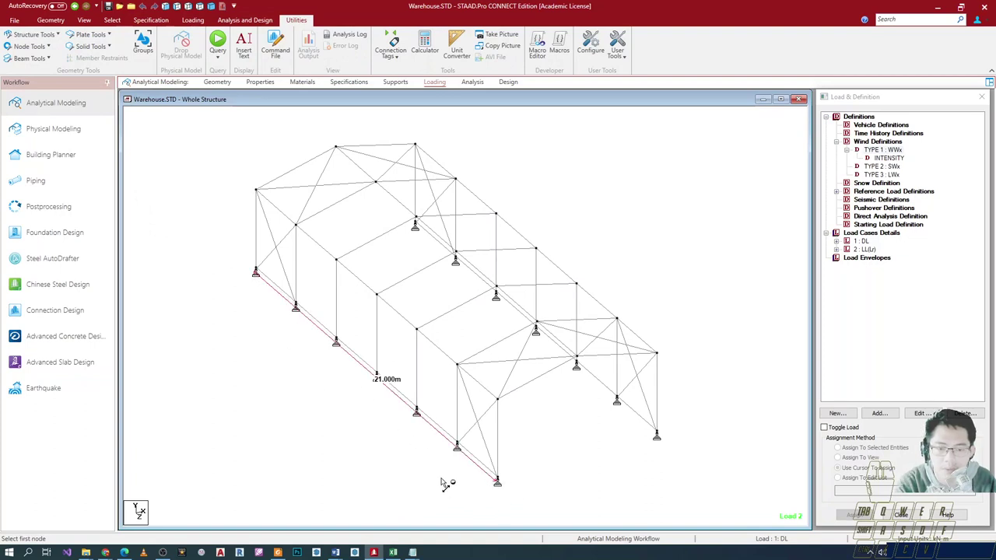
scroll(432, 467, "up", 1)
scroll(340, 374, "down", 1)
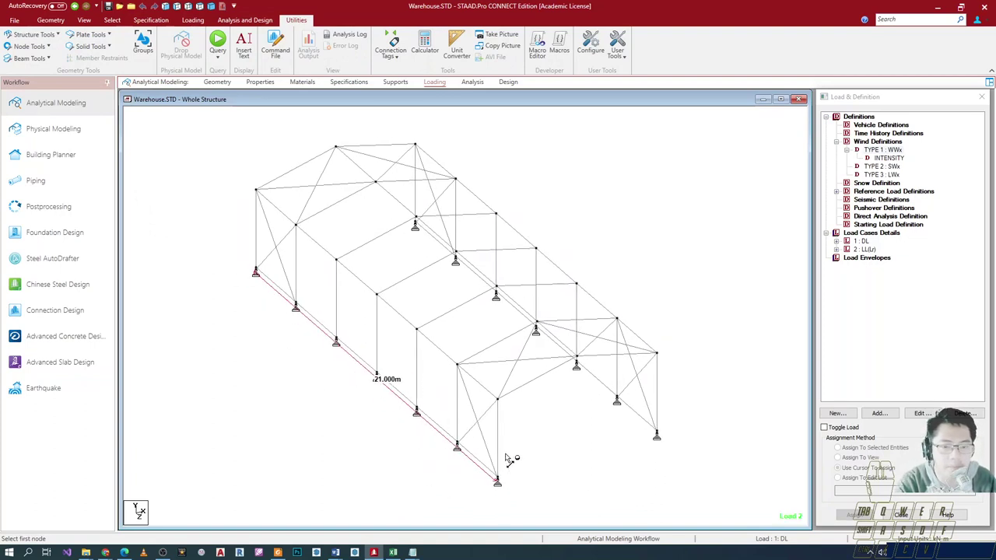
left_click(498, 483)
left_click(656, 435)
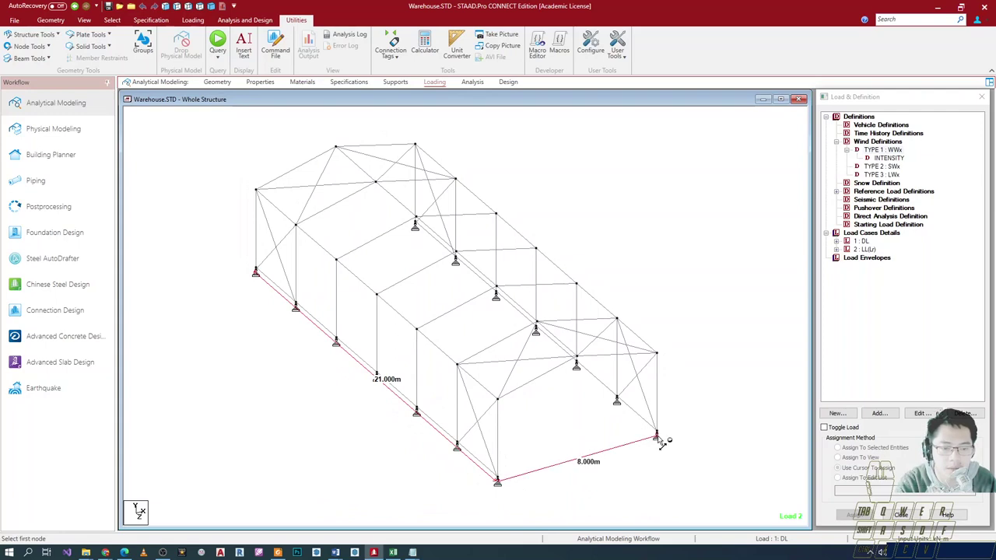
- Open the intensity of the TYPE 1 : WWx wind definition for editing and start its ASCE-7 calculation
double_click(879, 149)
key("Escape")
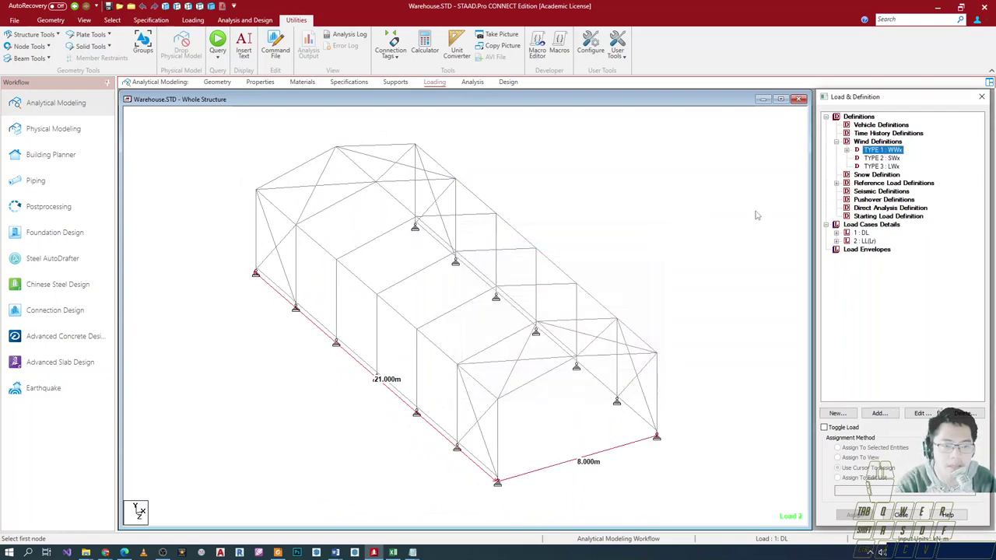
left_click(847, 149)
double_click(879, 158)
left_click(550, 362)
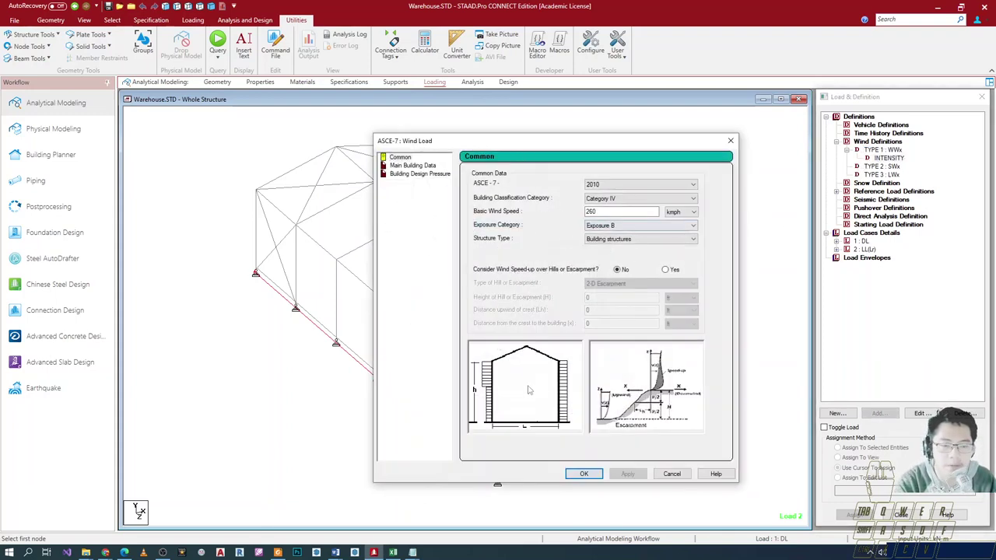
- In the main building data, set the height to 4.5 m, the length along the wind to 8 and the length normal to it to 21
left_click(411, 167)
left_click(691, 187)
left_click(689, 203)
double_click(652, 185)
left_click_drag(615, 142, 835, 129)
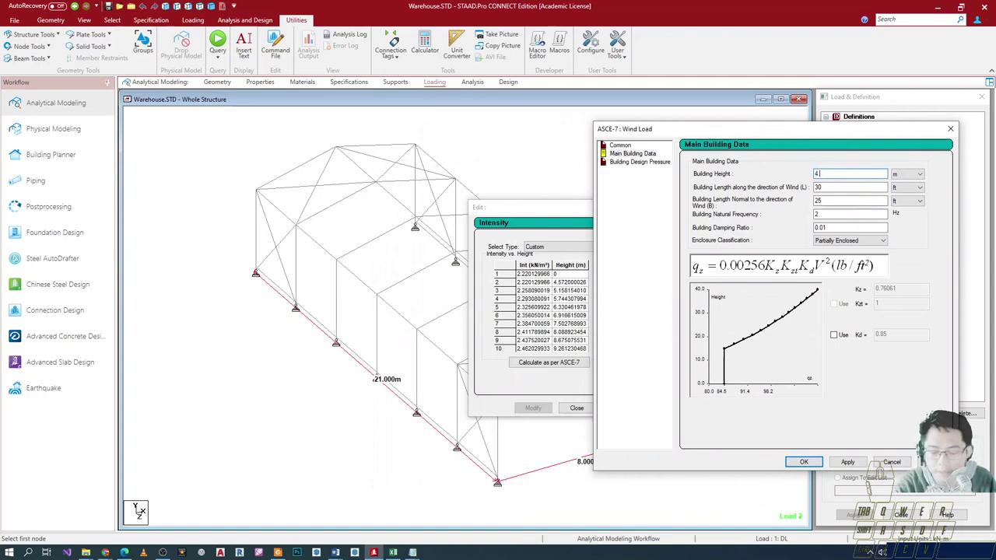
key("Tab")
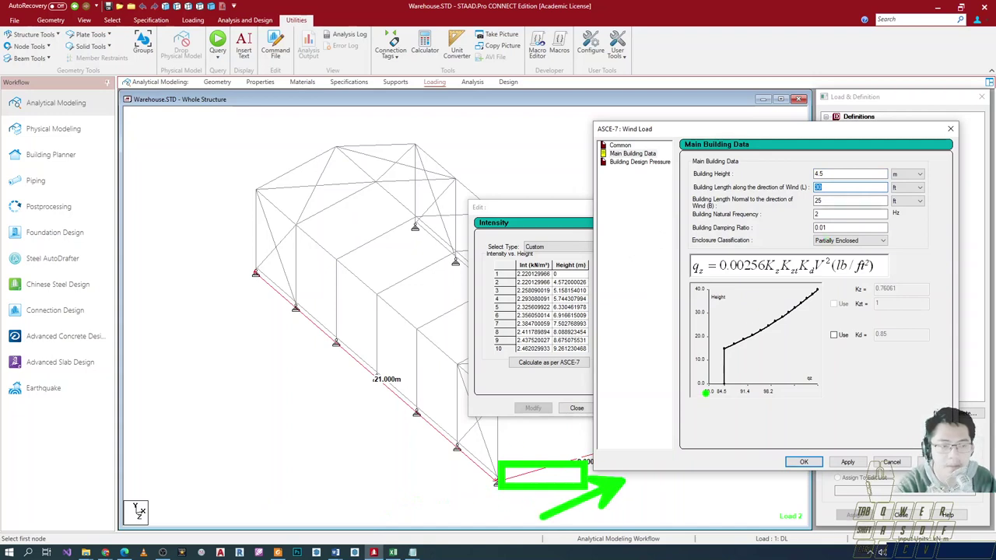
type("8")
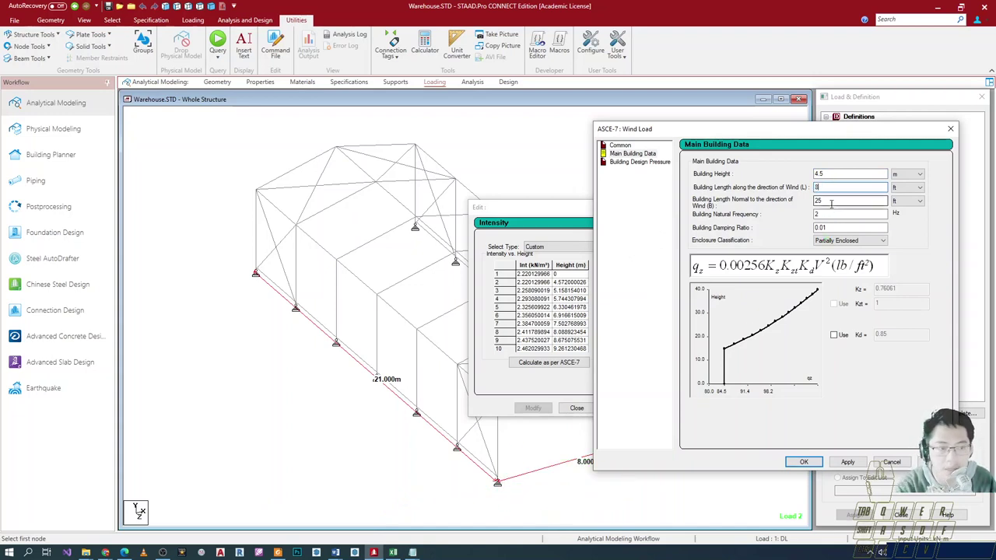
key("Tab")
type("21")
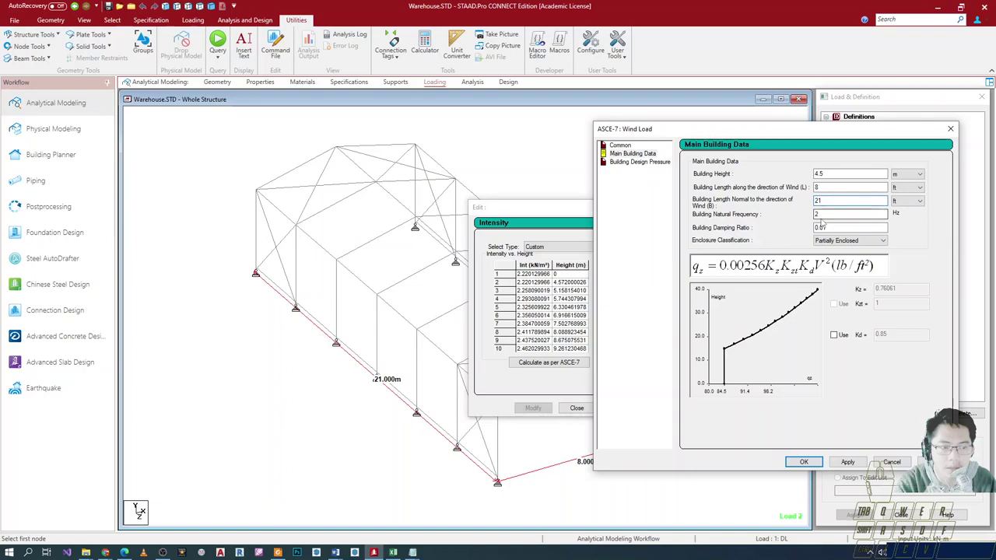
- Switch to the CE 4231 module document in Word to look up the building natural frequency
key("alt+Tab")
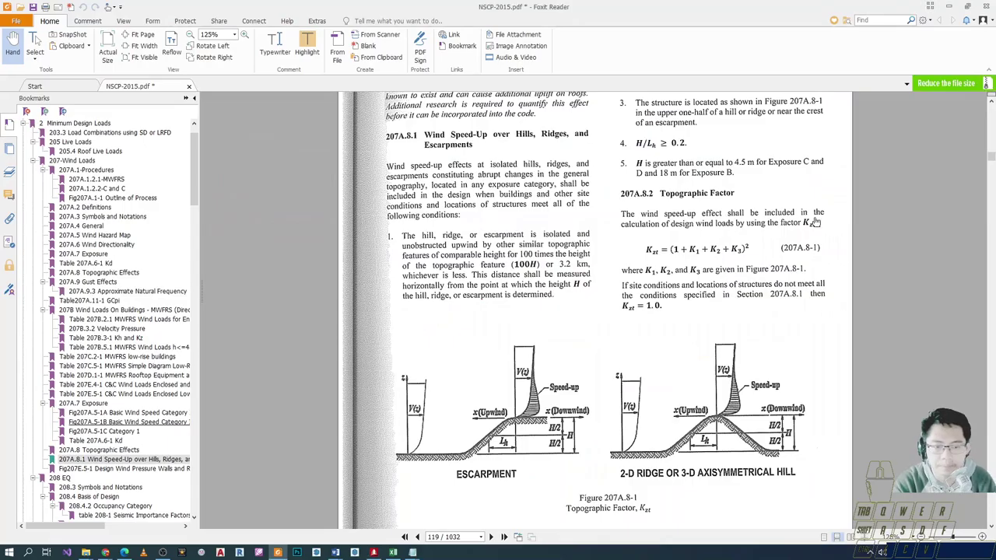
key("alt+Tab")
key("Tab")
key("Tab")
key("Tab")
key("Tab")
scroll(562, 329, "down", 2)
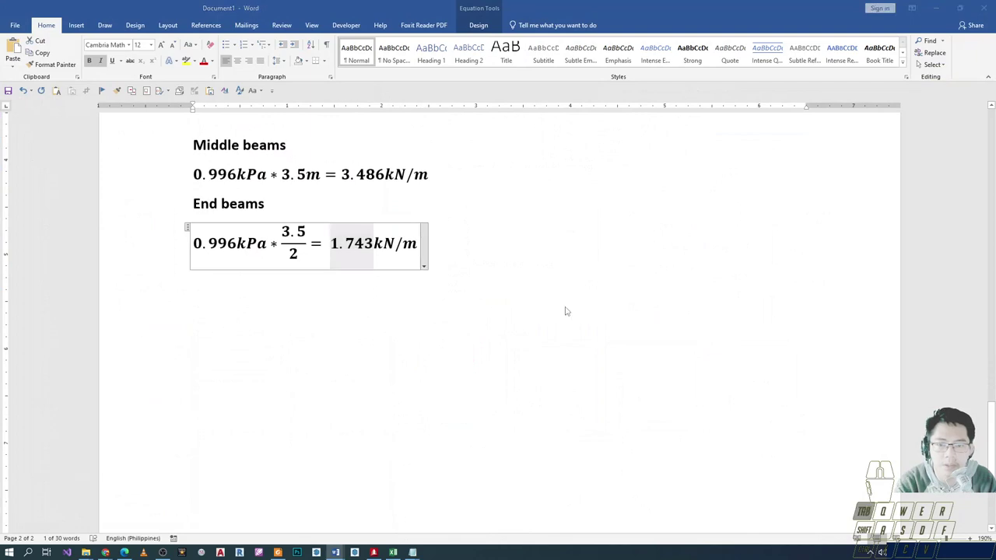
key("alt+Tab")
key("alt+Tab")
key("alt+Tab")
key("Tab")
key("Tab")
- Find the gust effect factor step in the module's Example 2 and examine the natural frequency formula for steel moment-resisting frames
scroll(518, 314, "down", 5)
scroll(518, 313, "down", 15)
scroll(542, 311, "down", 8)
scroll(535, 314, "down", 15)
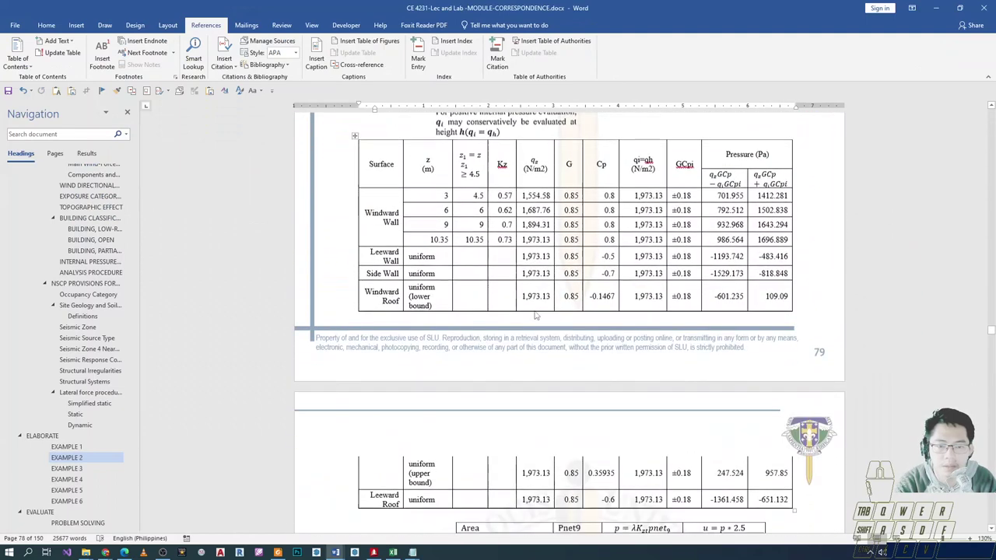
scroll(535, 314, "down", 15)
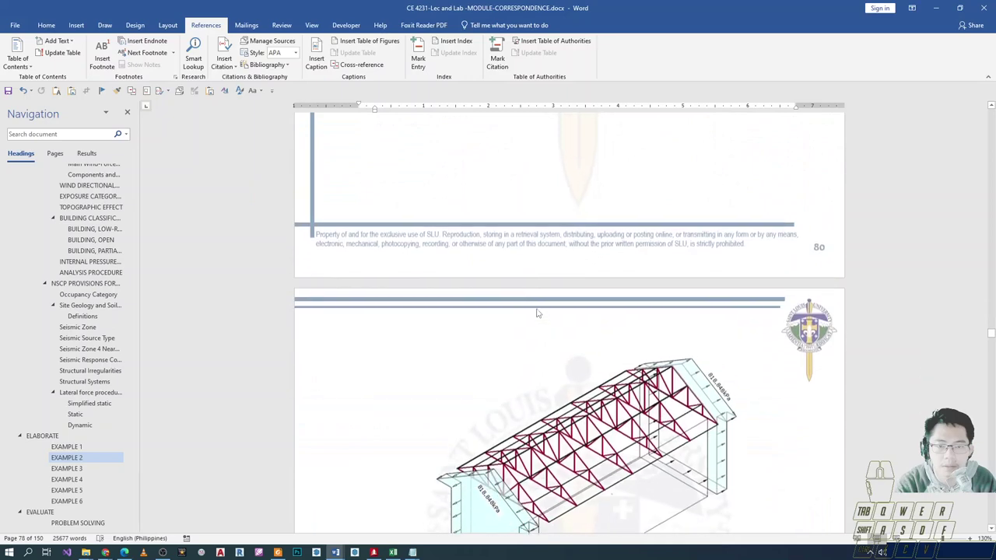
scroll(537, 309, "down", 15)
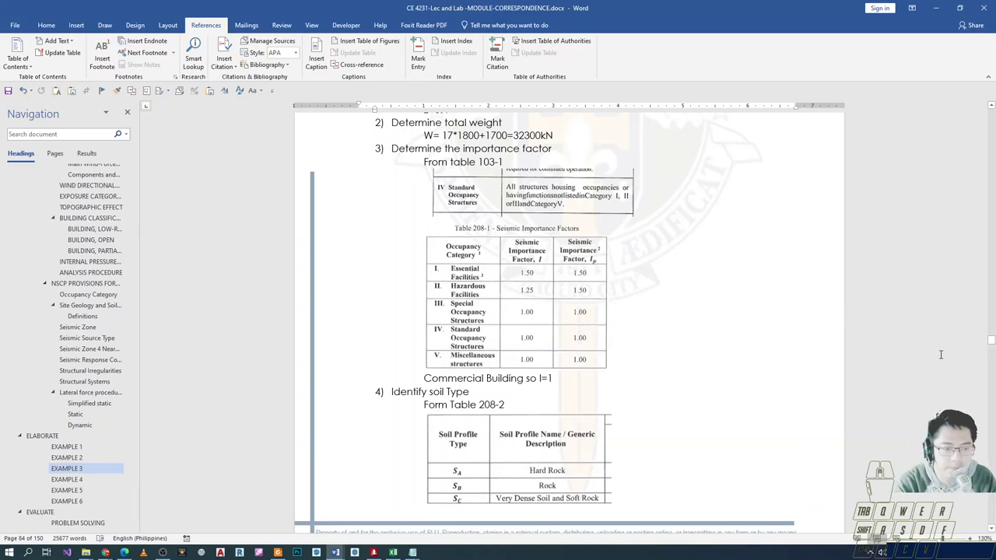
scroll(940, 355, "up", 3)
left_click_drag(991, 340, 991, 315)
scroll(713, 333, "up", 5)
scroll(690, 329, "down", 18)
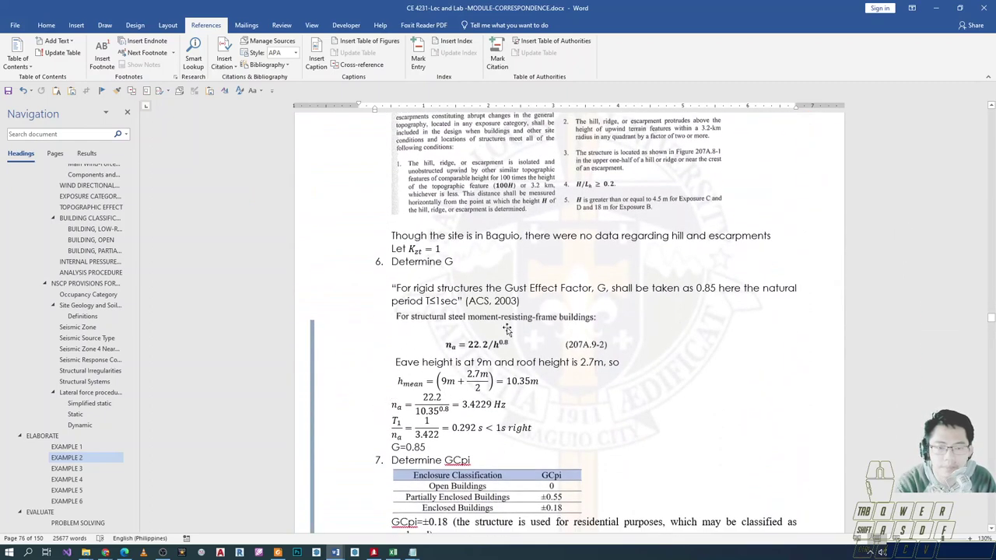
scroll(507, 330, "down", 2)
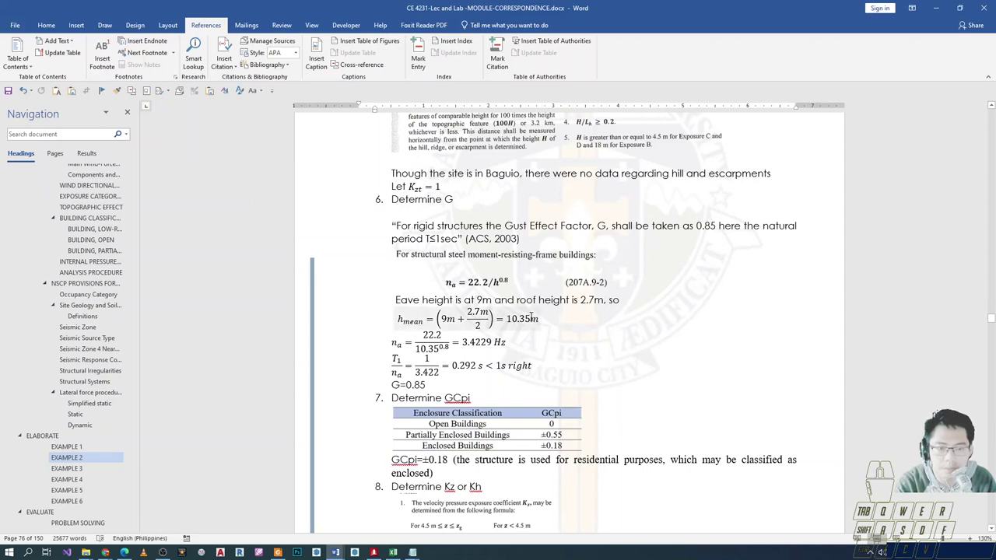
- Check the main building data in STAAD.Pro, then return to Word and examine the worked natural frequency calculation in Example 2
key("alt+Tab")
key("alt+Tab")
key("alt+Tab")
key("alt+Tab")
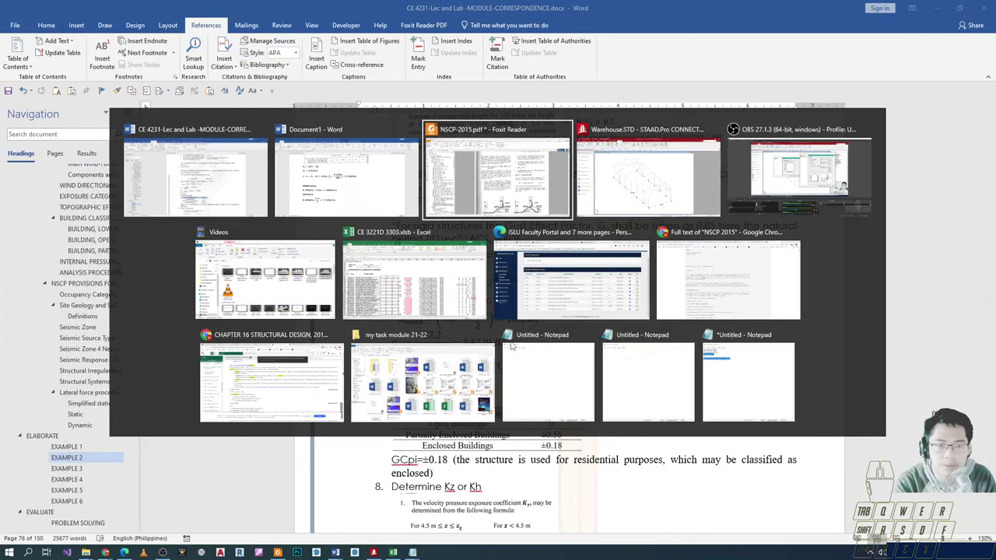
key("alt+Tab")
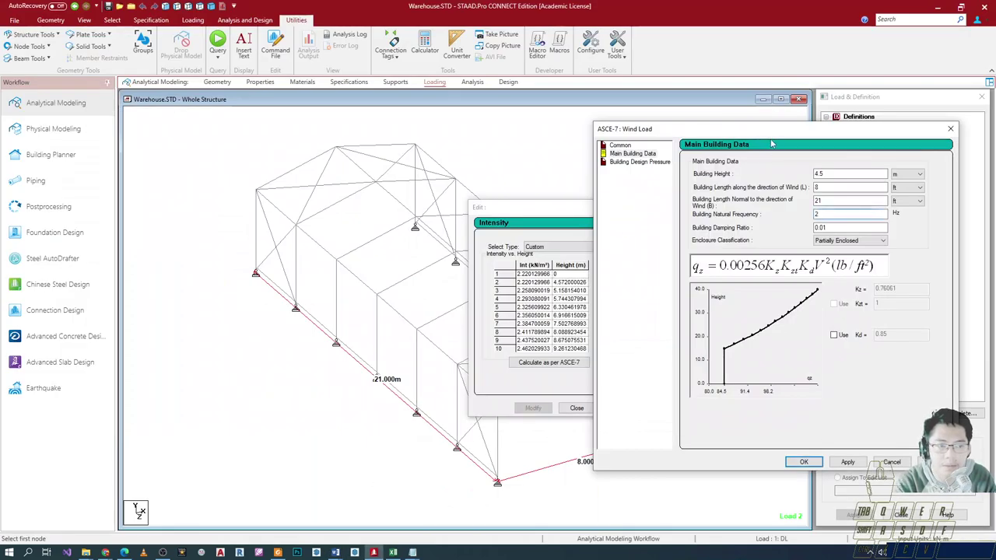
key("alt+Tab")
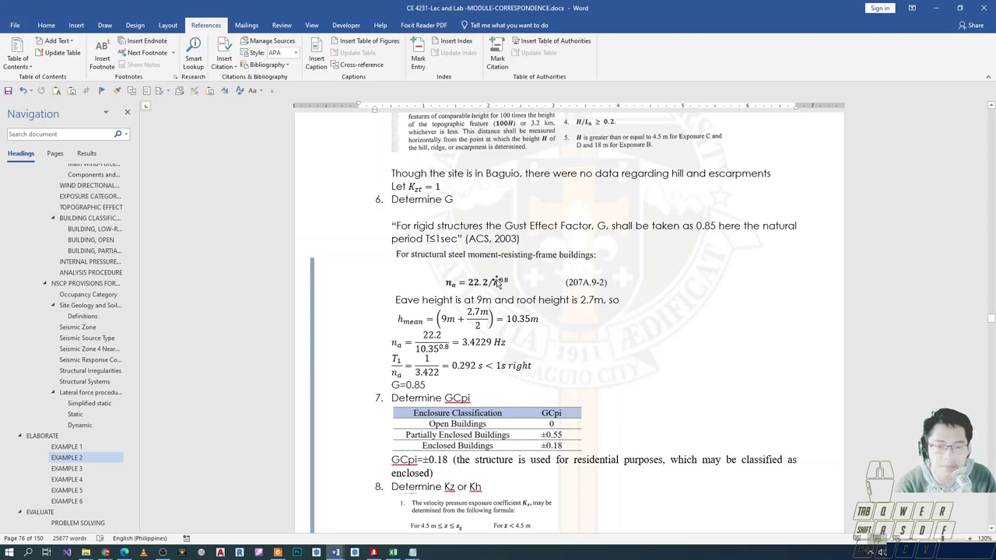
left_click(533, 341)
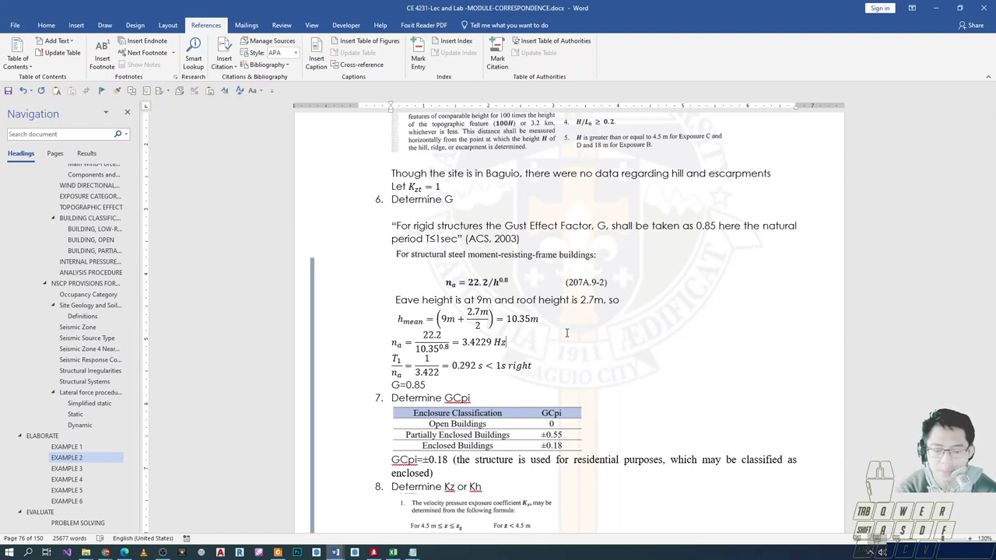
- Return to STAAD.Pro and set the building natural frequency to 6.665 Hz
key("alt+Tab")
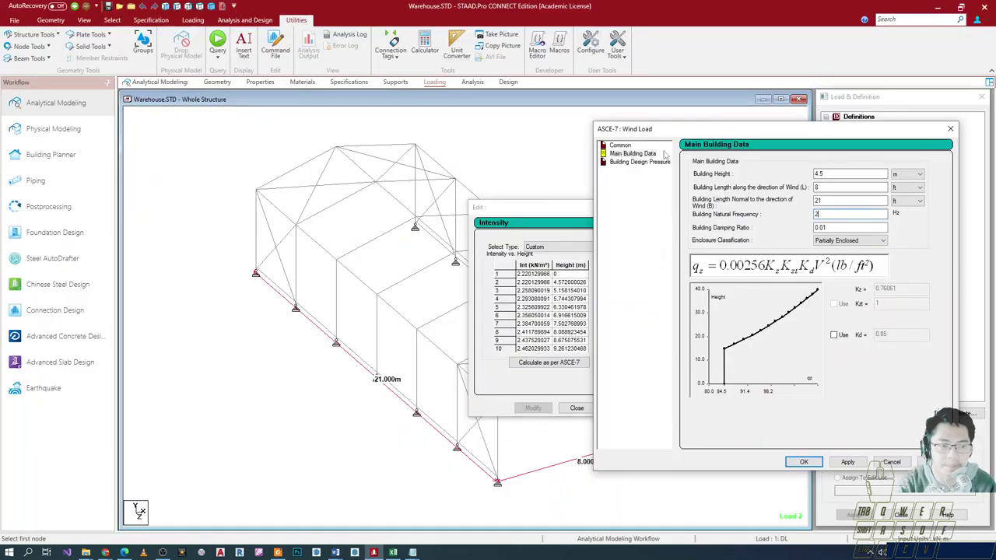
double_click(822, 211)
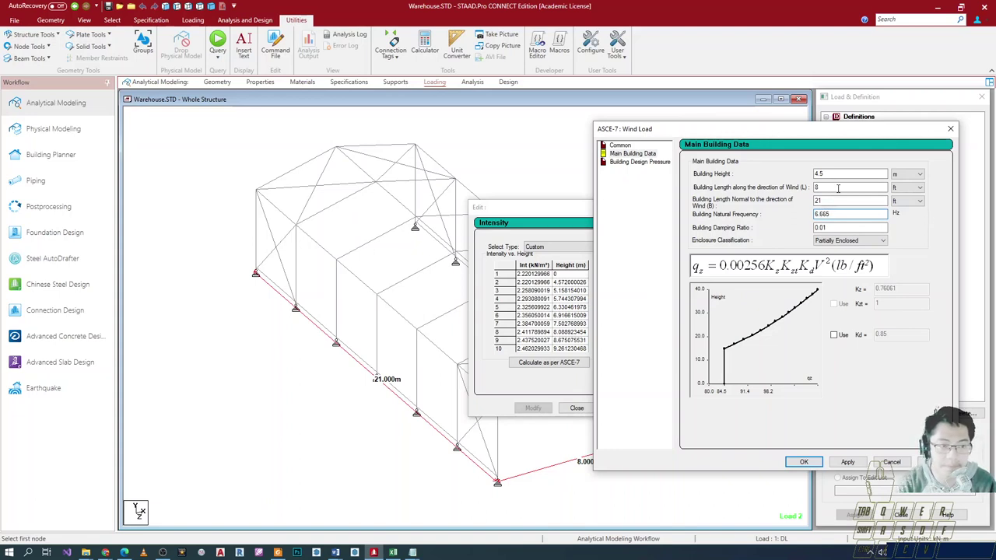
left_click(836, 227)
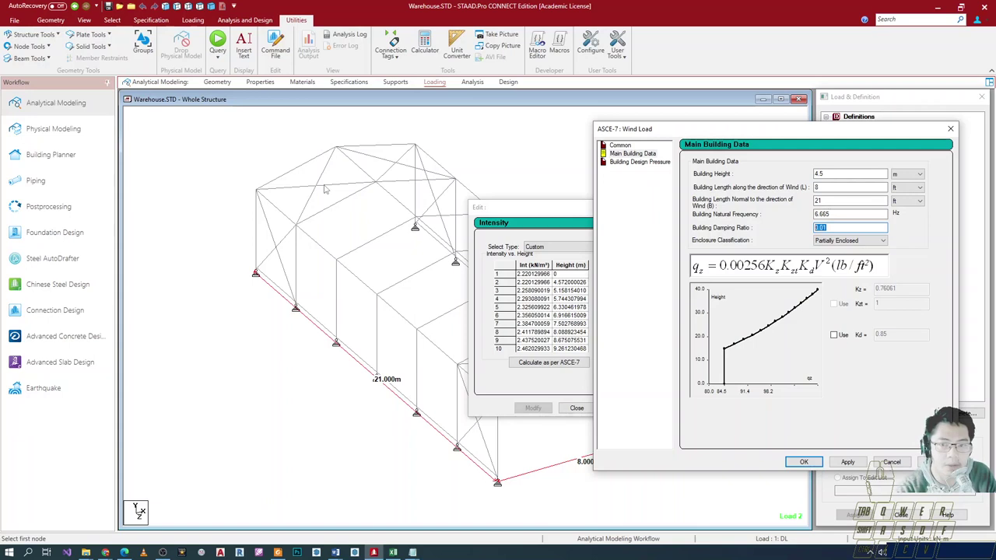
left_click(845, 227)
left_click_drag(844, 227, 813, 232)
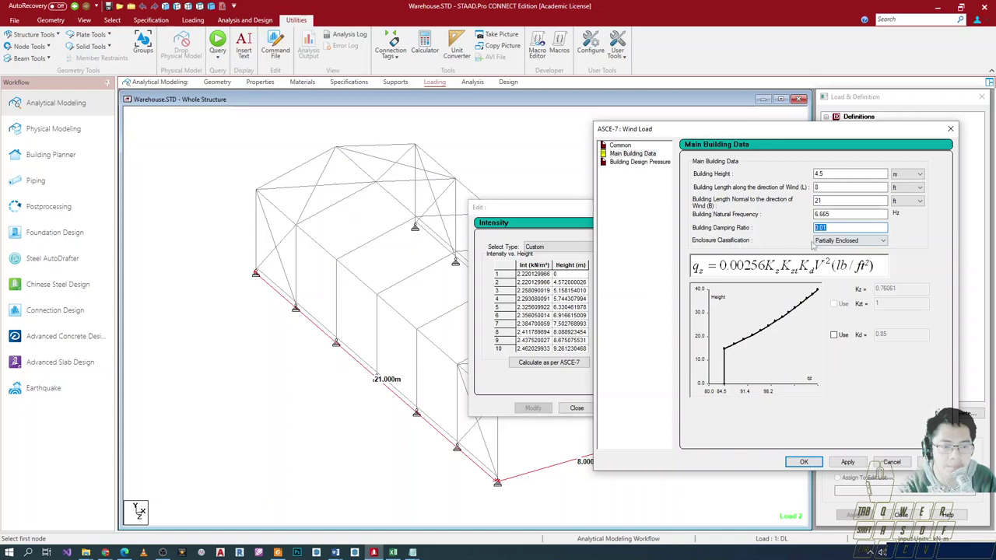
- Set the enclosure classification to Enclosed and apply the main building data
left_click(838, 242)
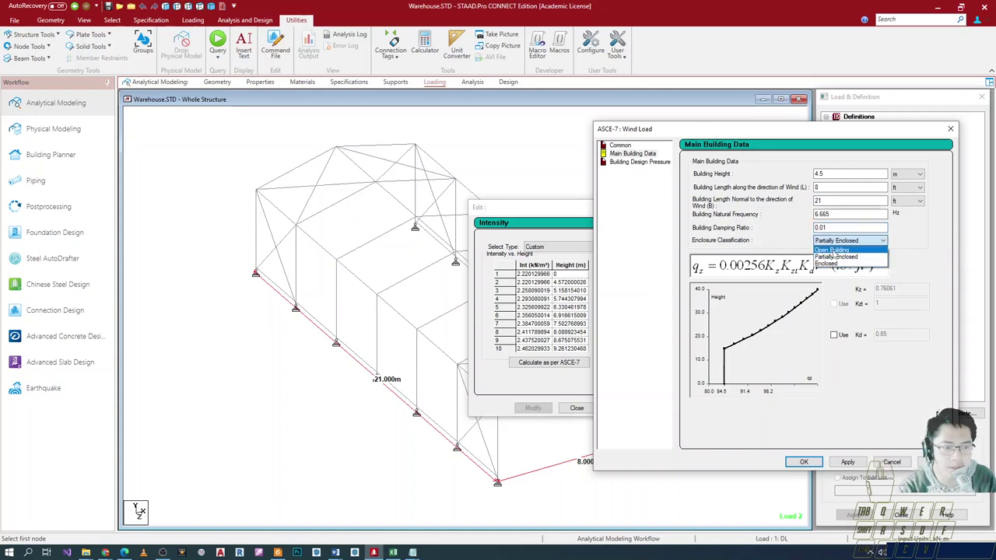
left_click(826, 263)
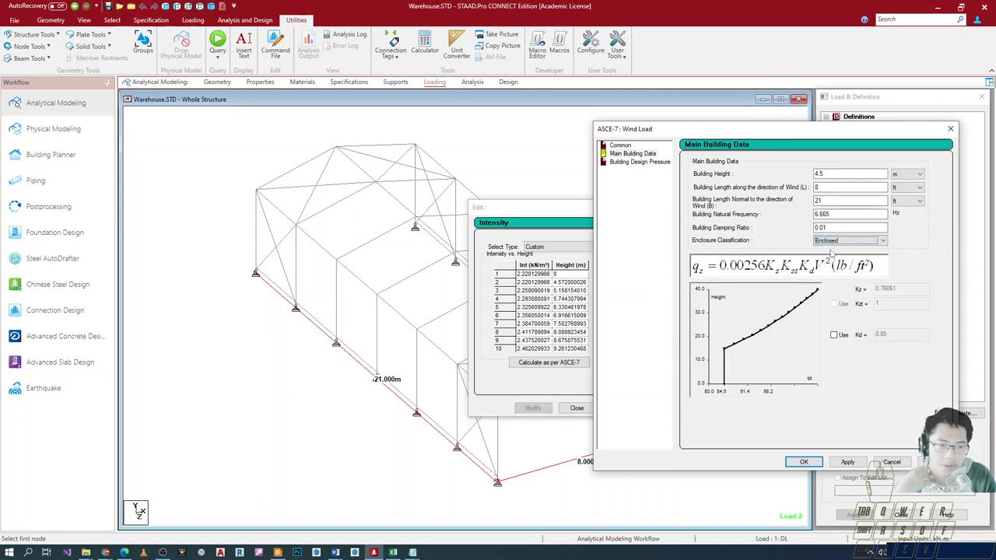
left_click(838, 241)
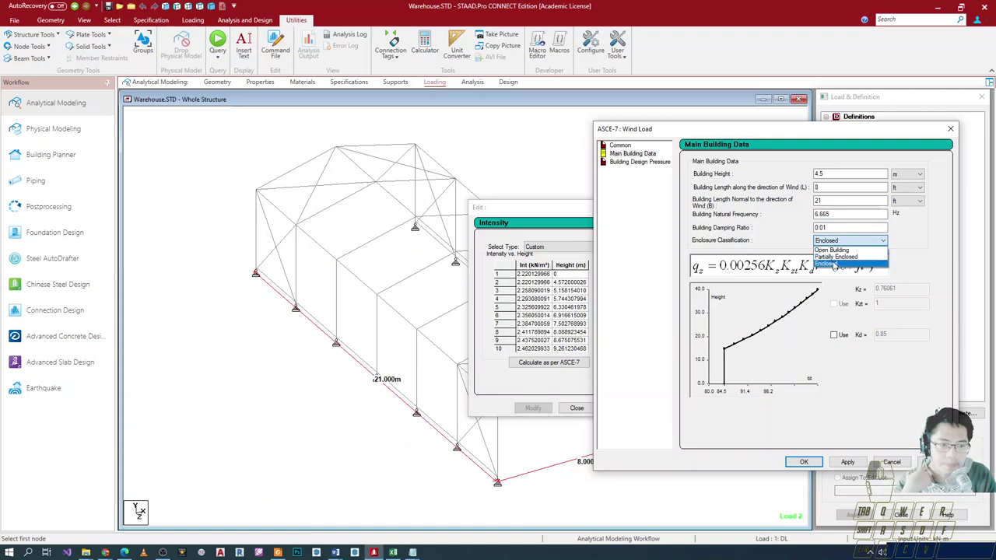
left_click(837, 265)
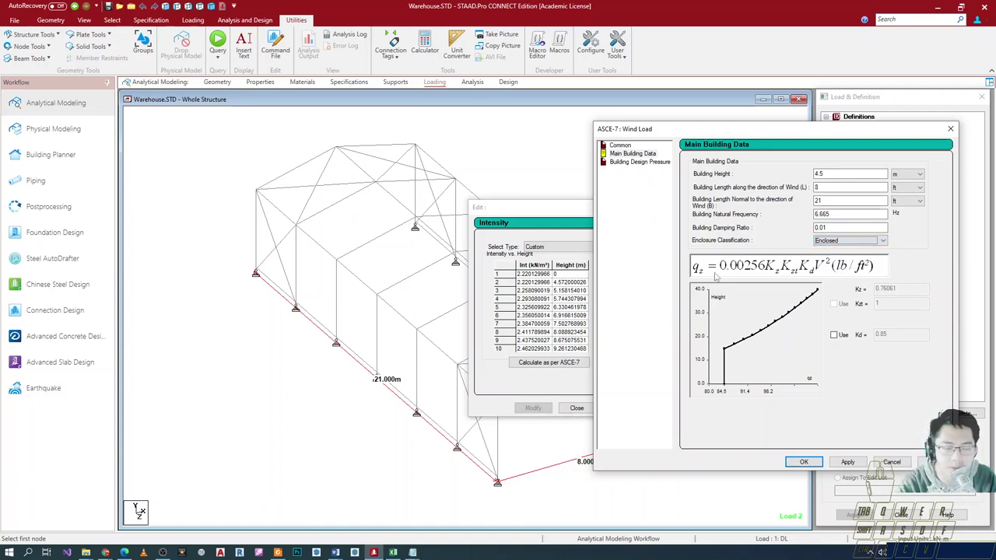
left_click_drag(740, 129, 494, 125)
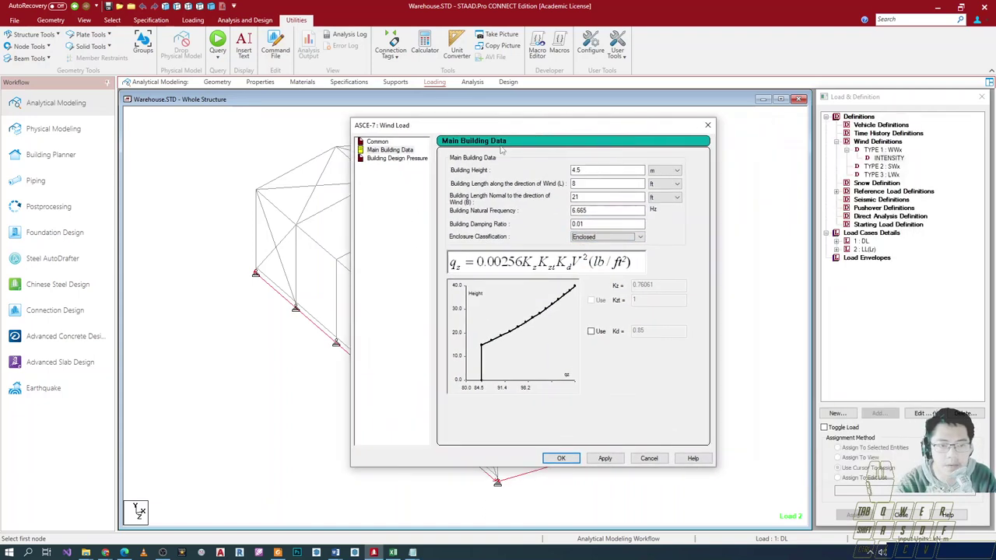
left_click(604, 459)
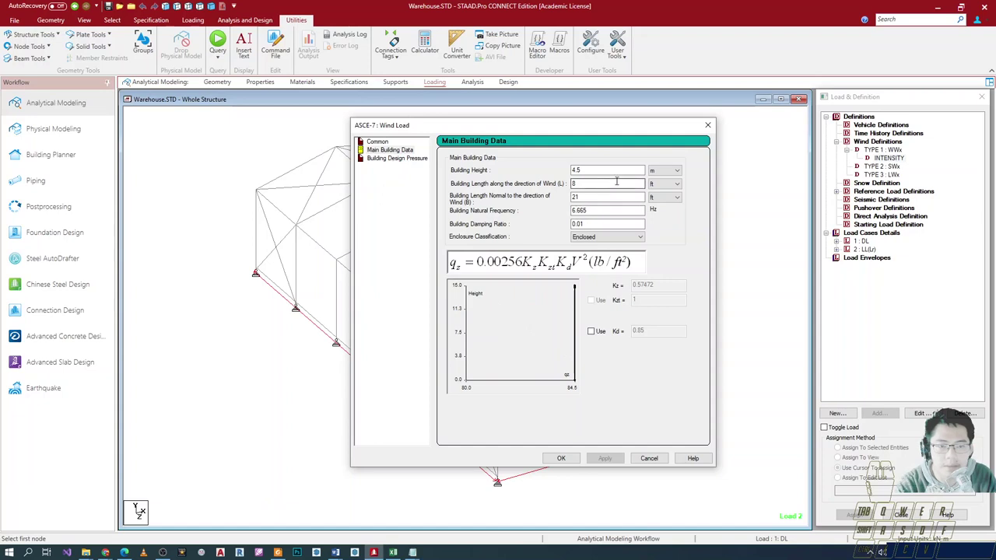
- Set the units of both building lengths, along and normal to the wind, to metres and apply the main building data
left_click(671, 183)
left_click(666, 204)
left_click(667, 198)
left_click(666, 217)
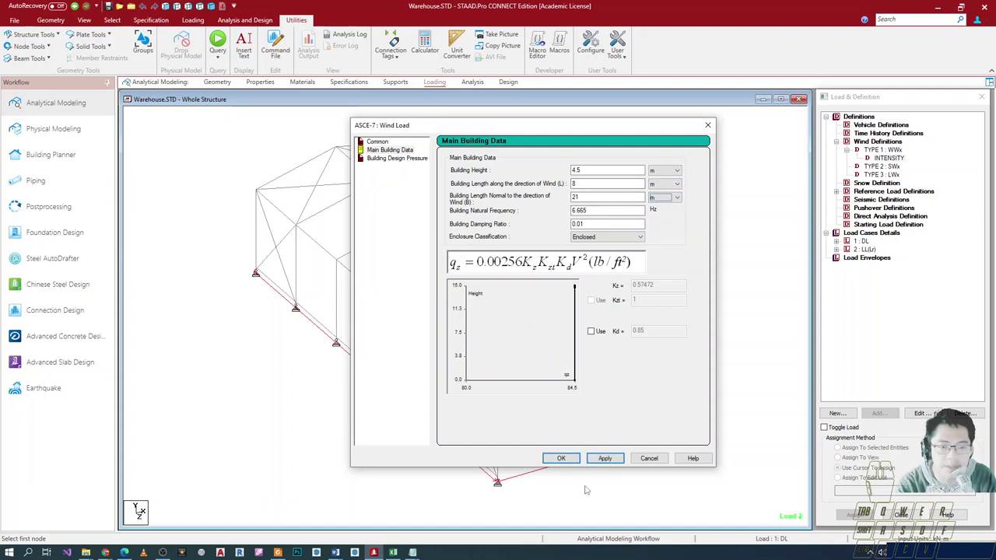
left_click(605, 458)
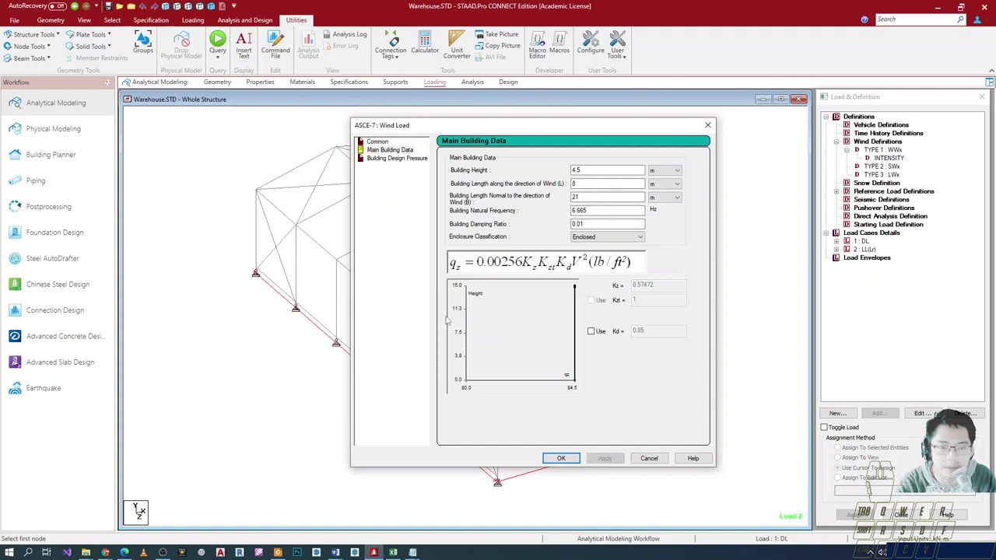
- Review the windward building design pressure, accept the ASCE-7 calculation, and update the WWx intensity with the generated values
left_click(393, 158)
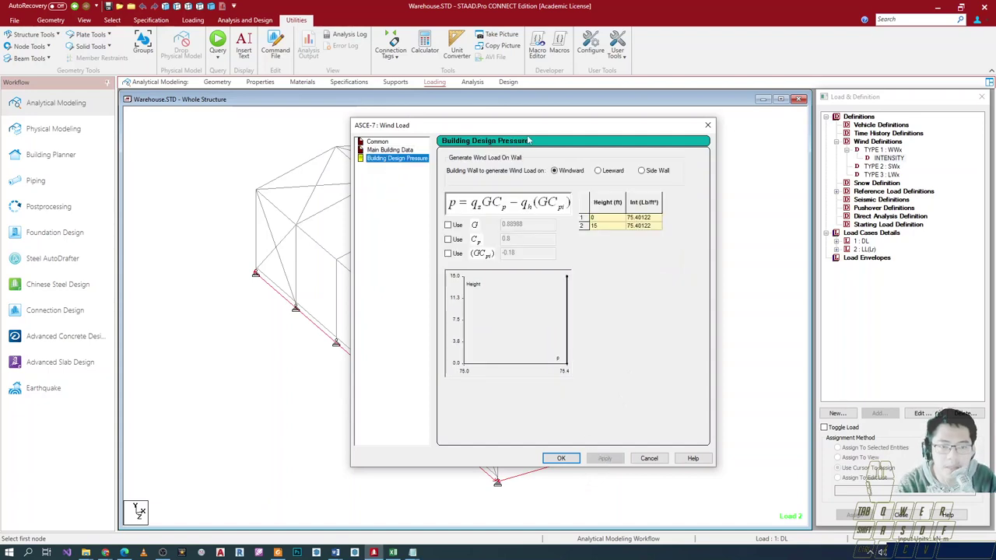
left_click_drag(635, 126, 653, 122)
key("ctrl+2")
left_click_drag(570, 161, 598, 178, "ctrl")
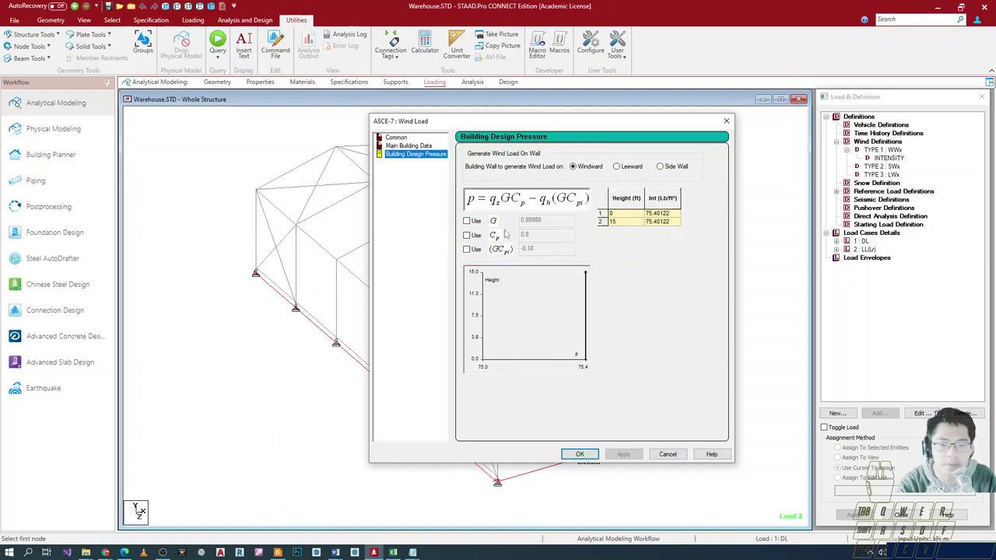
left_click(576, 454)
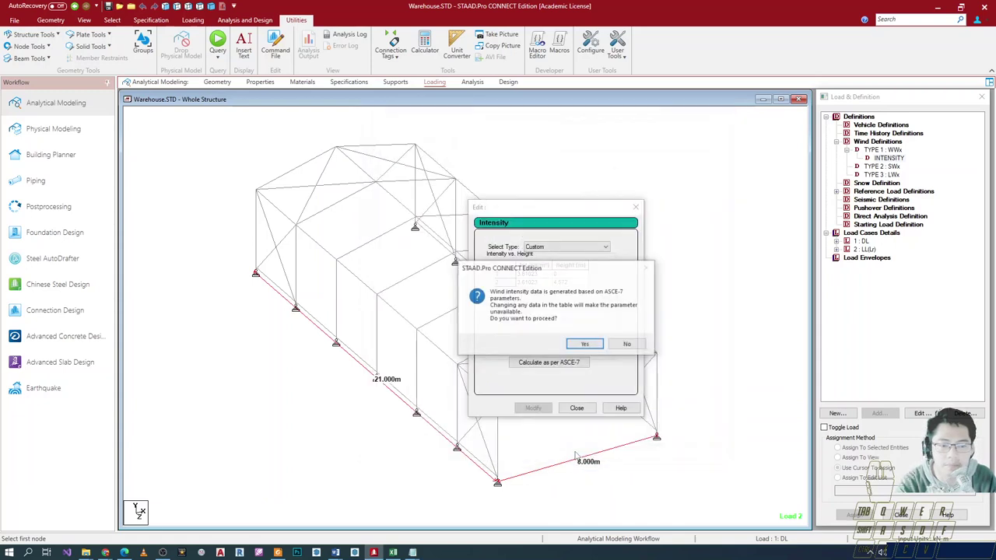
left_click(586, 345)
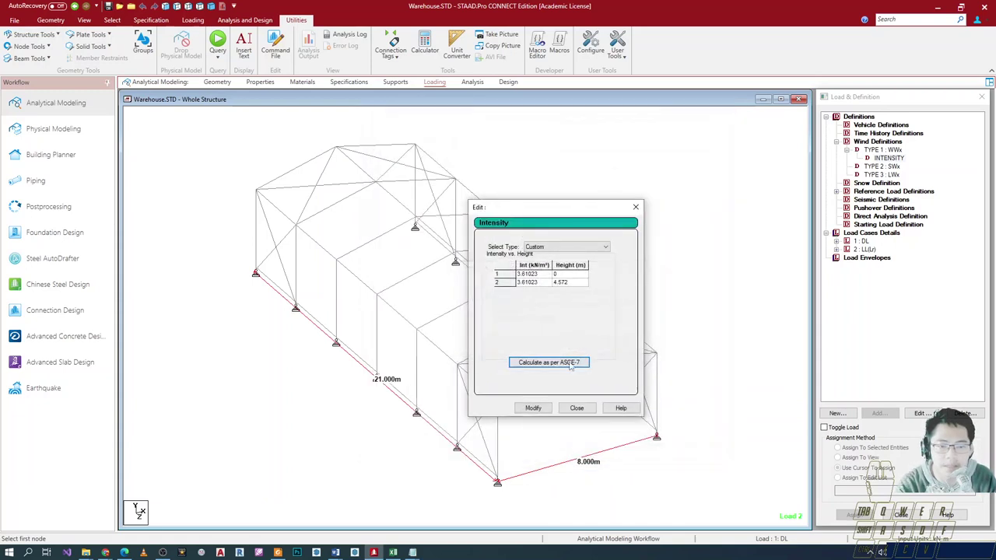
left_click(538, 410)
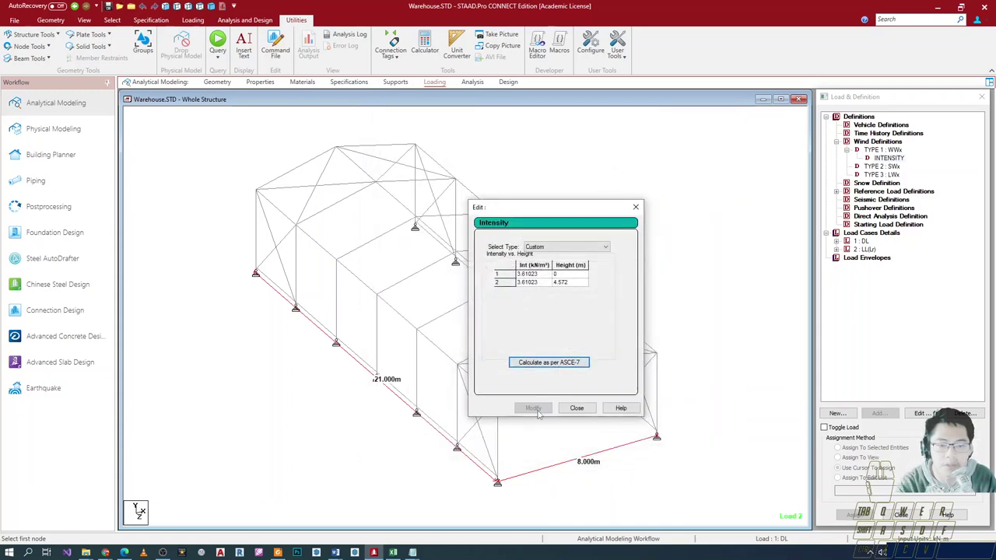
left_click(579, 408)
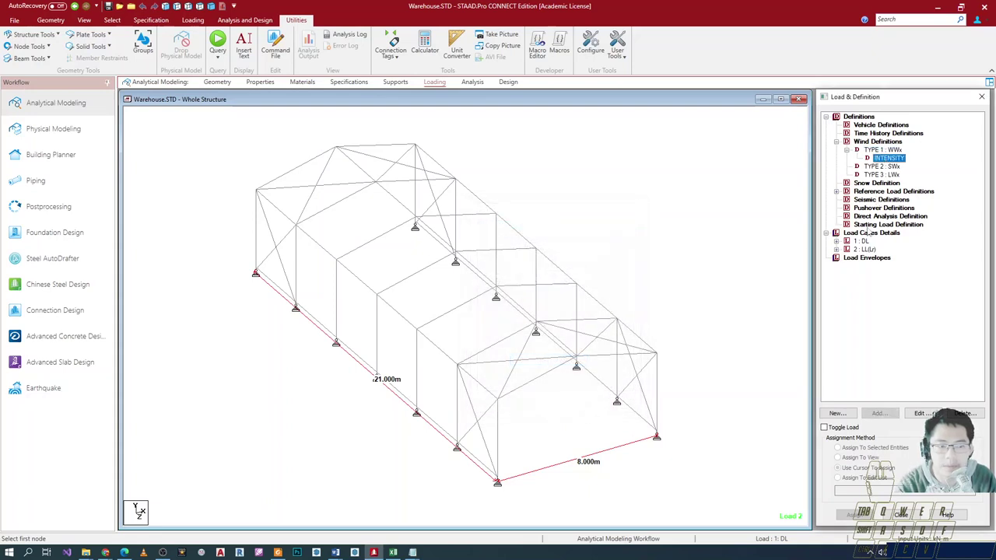
- Add an exposure with a factor of 1 to the WWx wind definition
left_click(881, 150)
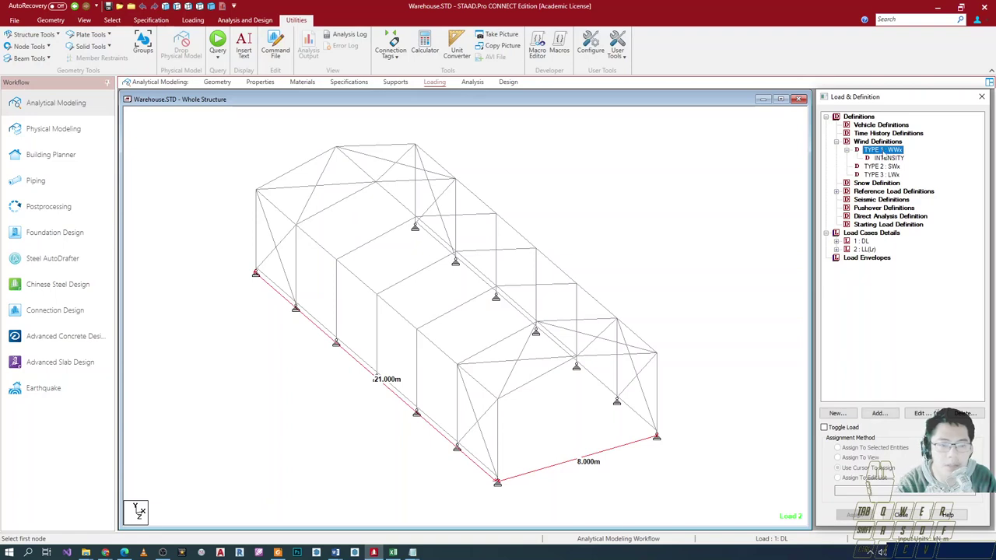
left_click(880, 413)
left_click(541, 294)
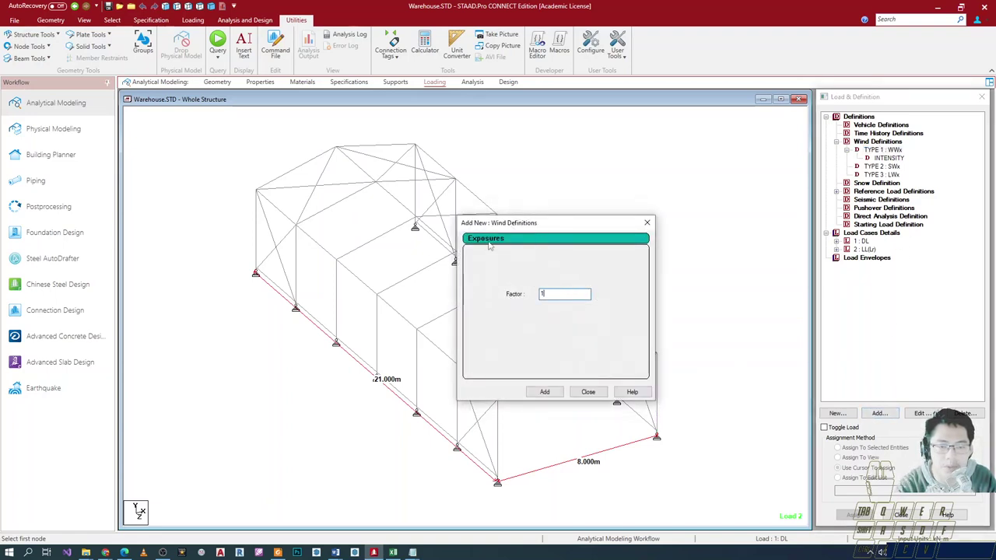
left_click(545, 391)
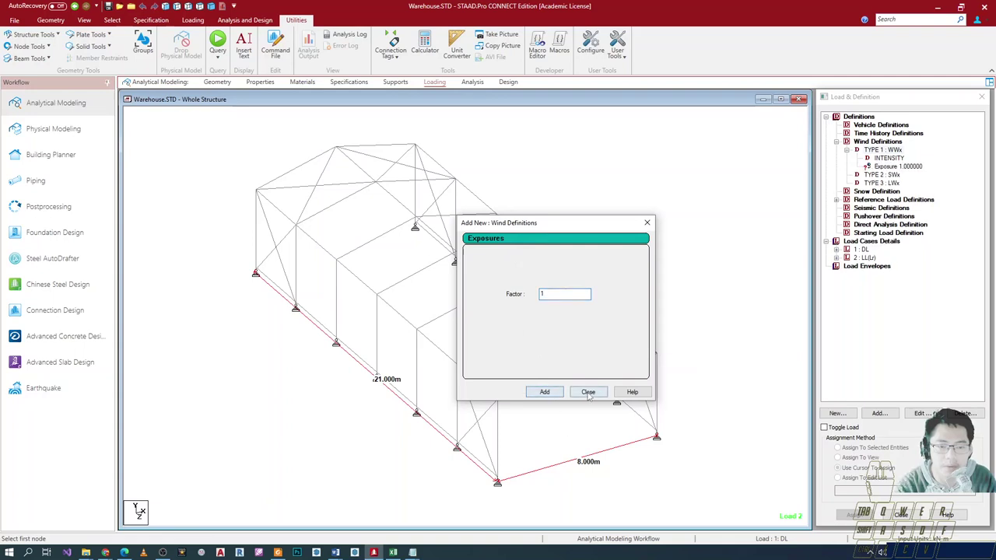
- Assign the WWx exposure to all nodes in the view and confirm the assignment
left_click(897, 166)
scroll(520, 316, "down", 2)
scroll(507, 355, "up", 2)
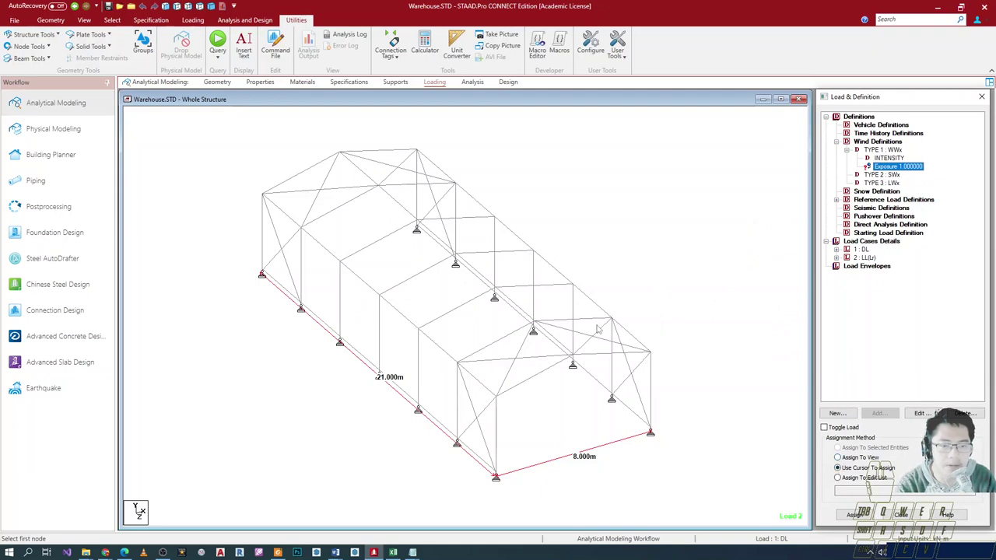
left_click(859, 459)
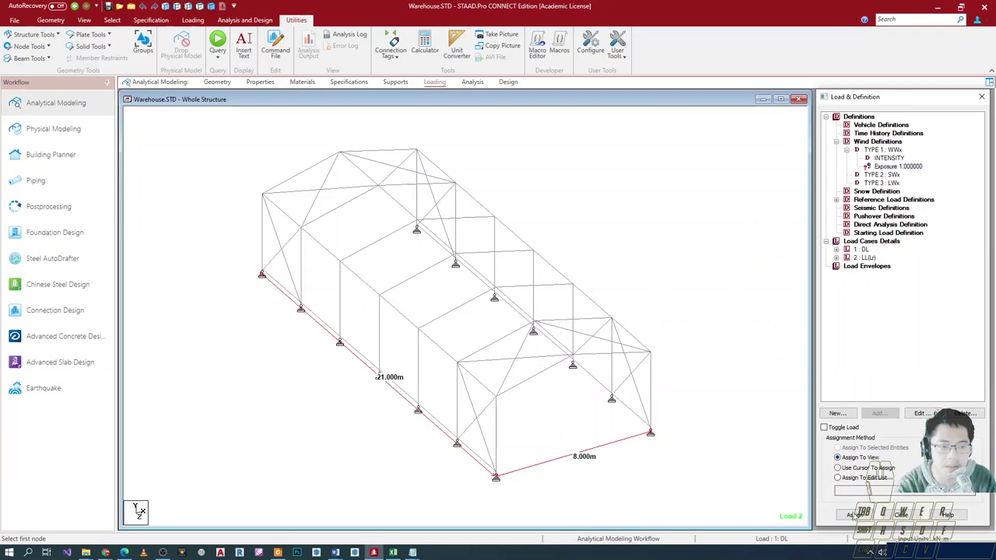
left_click(856, 515)
left_click(923, 334)
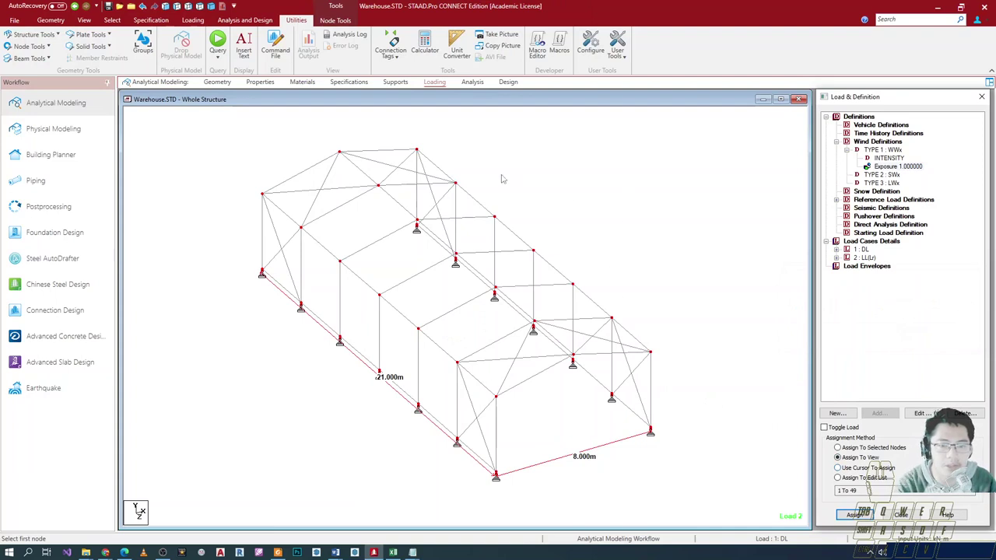
- Examine the nodes assigned to the WWx exposure and compare the WWx and SWx wind definition entries
scroll(389, 250, "down", 2)
scroll(445, 366, "up", 3)
middle_click_drag(458, 392, 550, 374)
scroll(493, 425, "up", 1)
scroll(487, 424, "up", 1)
scroll(459, 424, "down", 9)
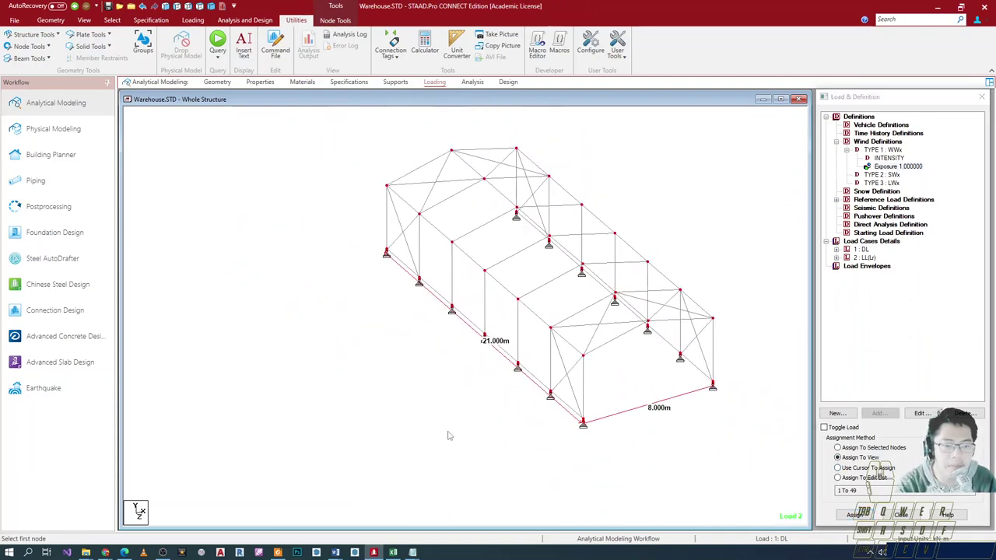
scroll(537, 447, "up", 4)
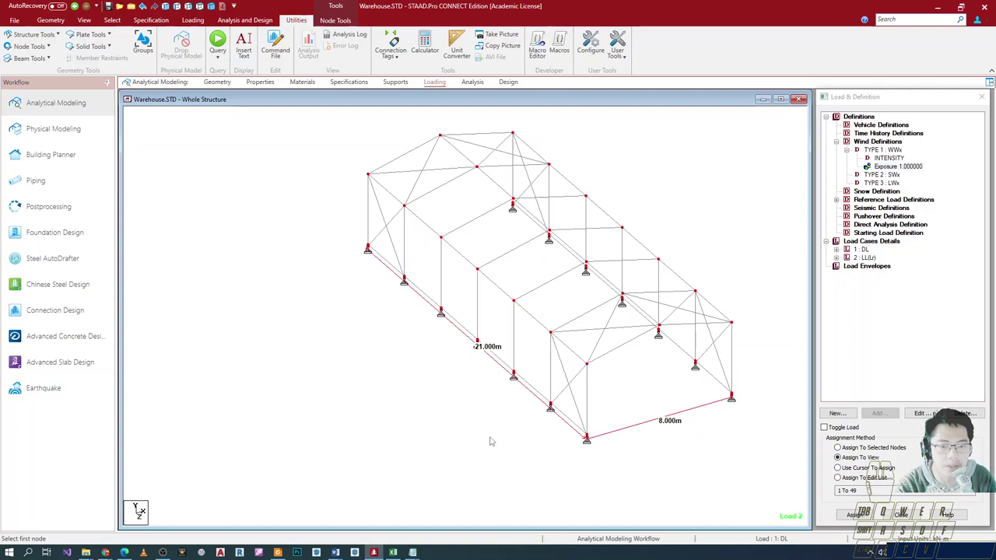
left_click(611, 170)
scroll(570, 276, "down", 3)
scroll(526, 303, "up", 2)
middle_click_drag(574, 288, 550, 312)
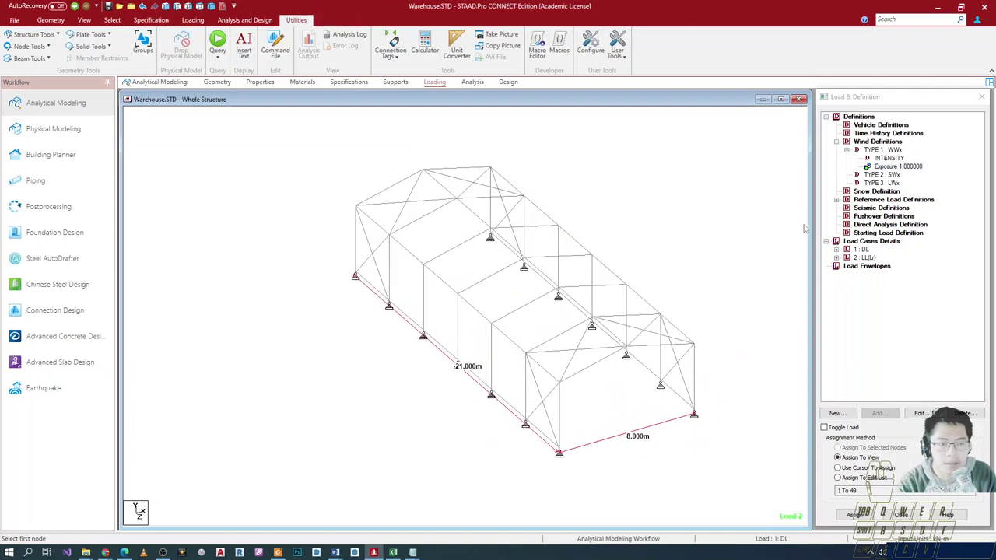
left_click(891, 159)
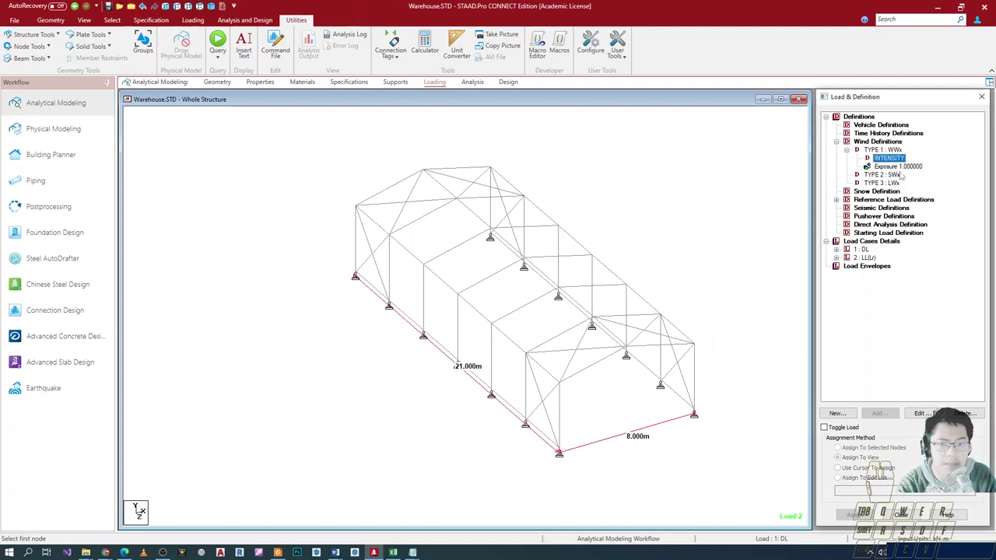
left_click(887, 175)
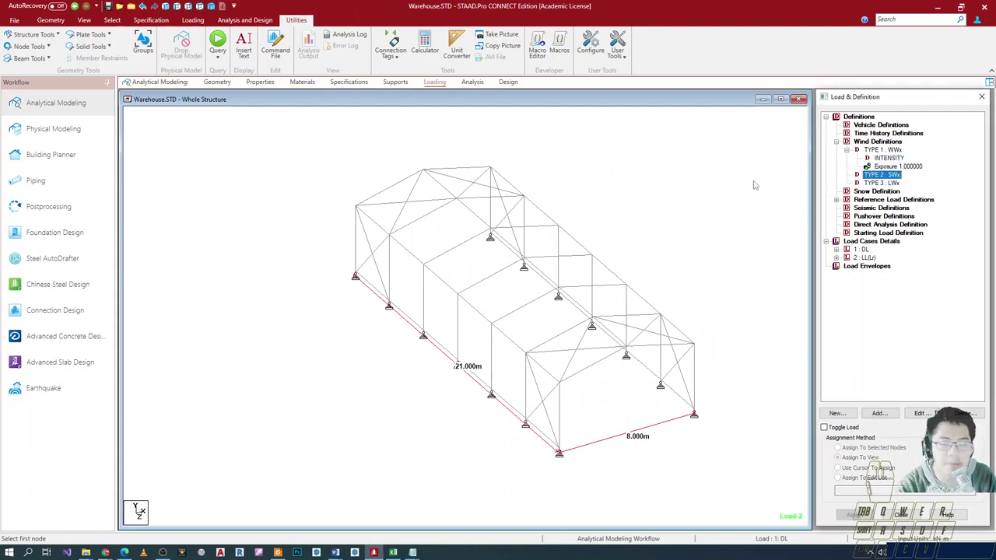
left_click(901, 167)
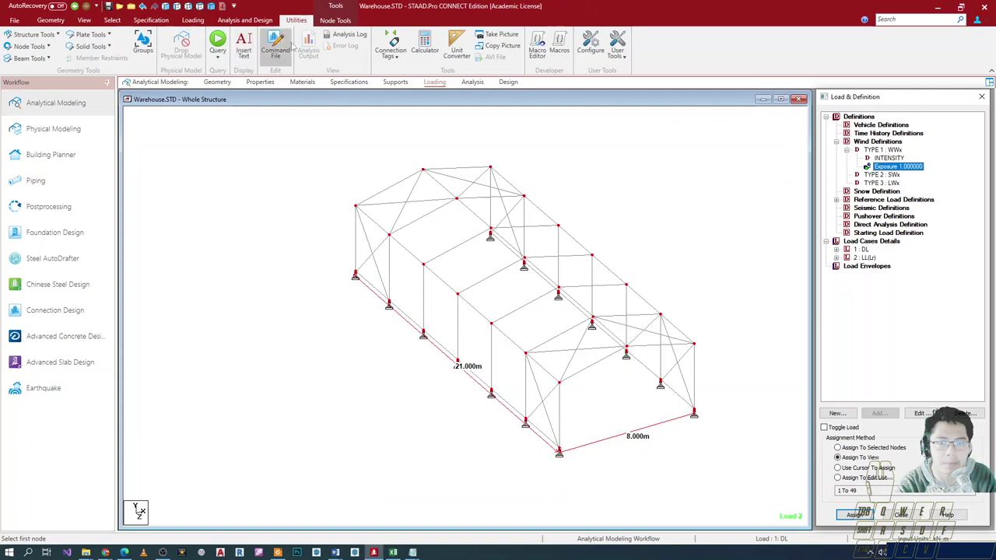
- Save the modified structure and open its command file at the wind load definitions
left_click(274, 49)
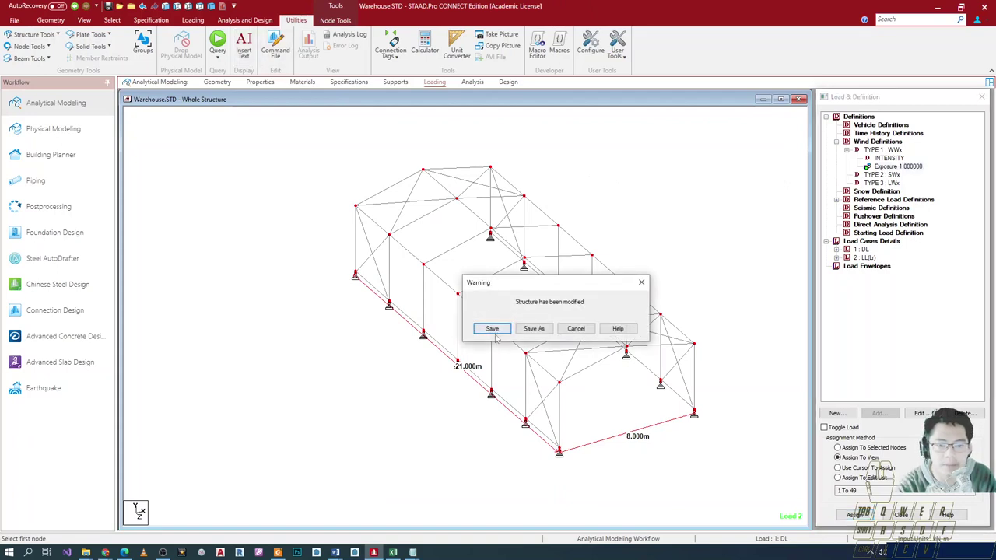
left_click(492, 327)
scroll(335, 236, "down", 20)
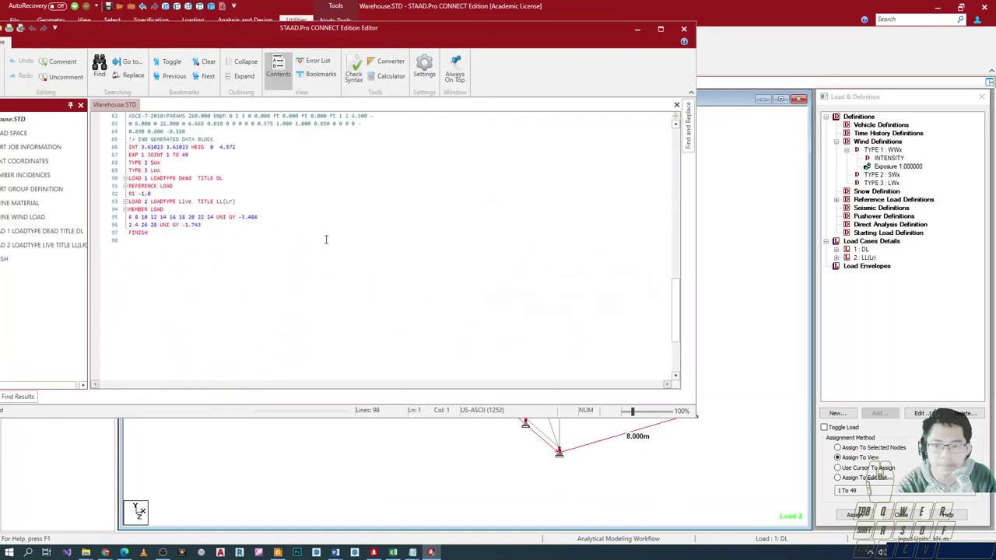
left_click_drag(466, 31, 689, 31)
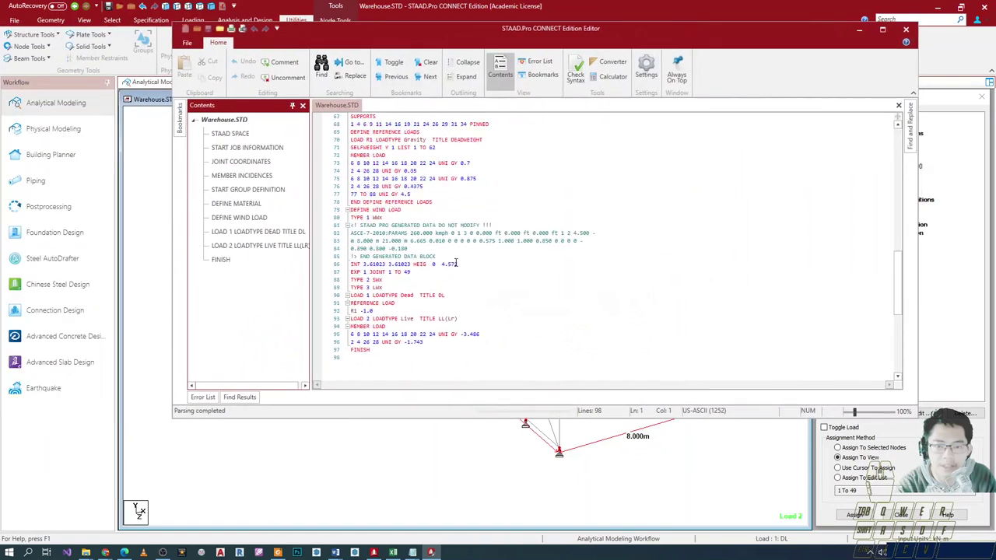
- Examine the generated ASCE-7 data block, intensity line and exposure line under TYPE 1 WWx
left_click(459, 258)
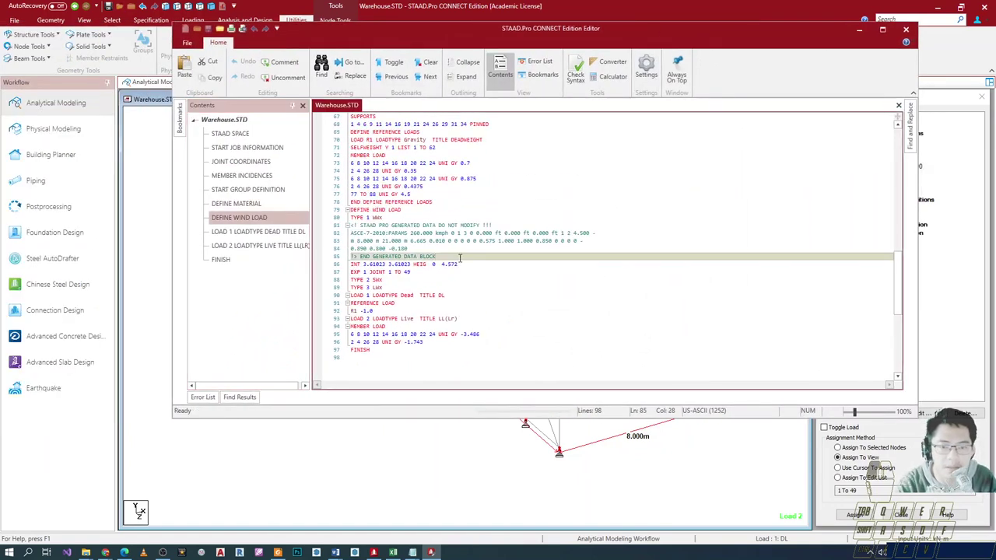
left_click_drag(460, 258, 348, 225)
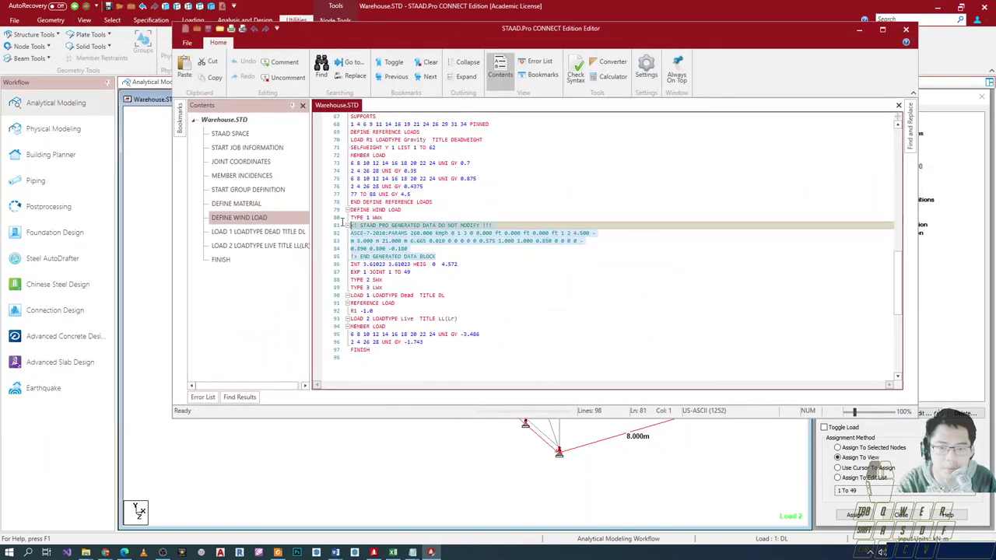
left_click(383, 265)
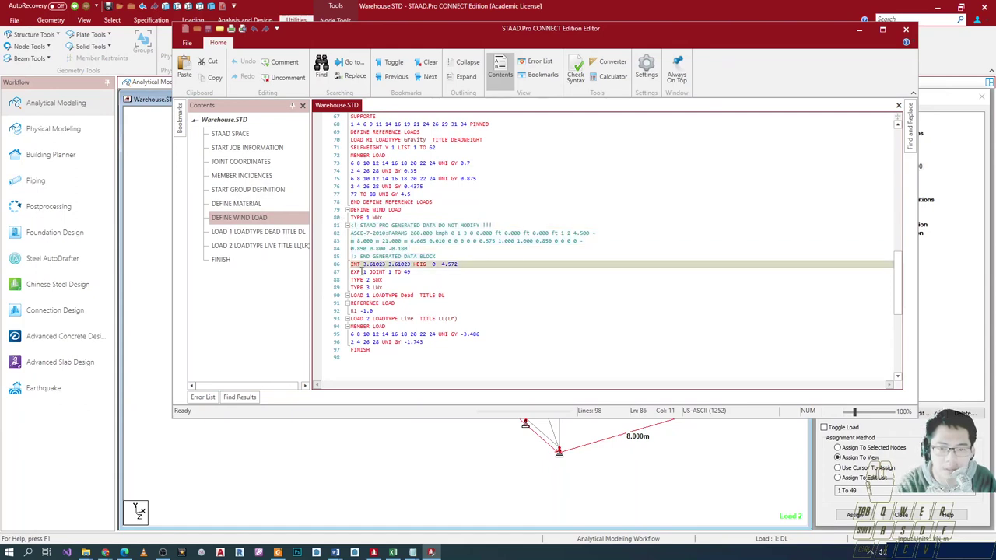
left_click(363, 272)
left_click_drag(430, 277, 345, 232)
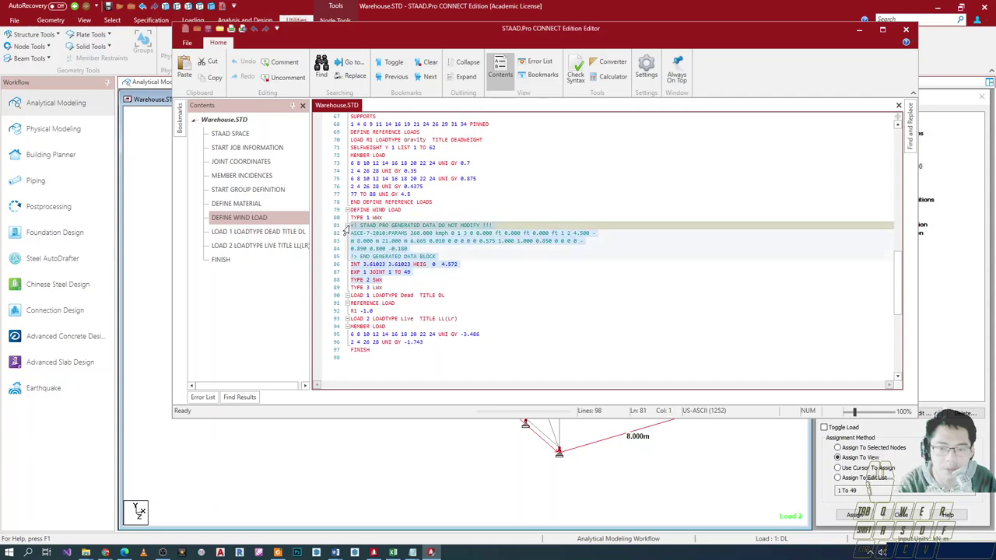
left_click(347, 225)
left_click(347, 226)
left_click(354, 264)
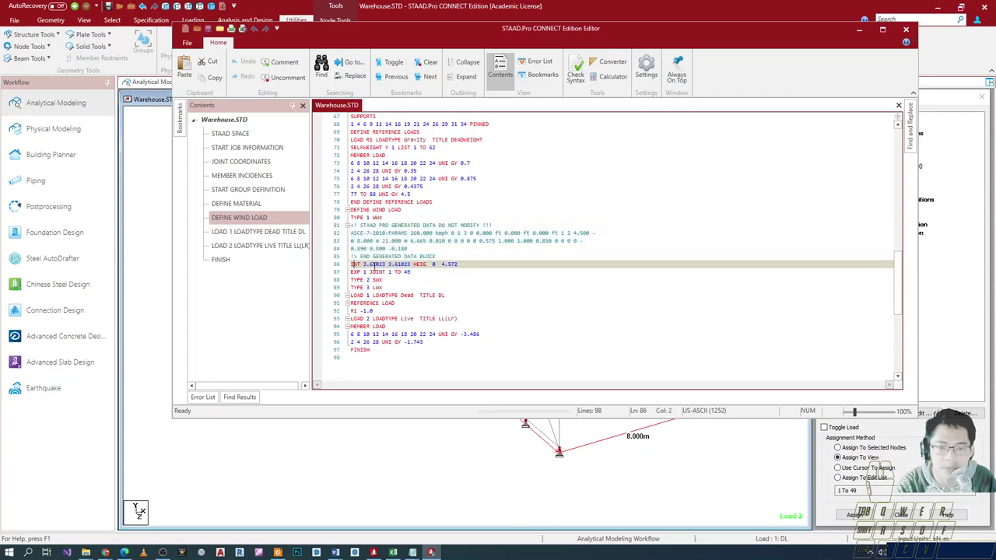
left_click_drag(465, 264, 346, 227)
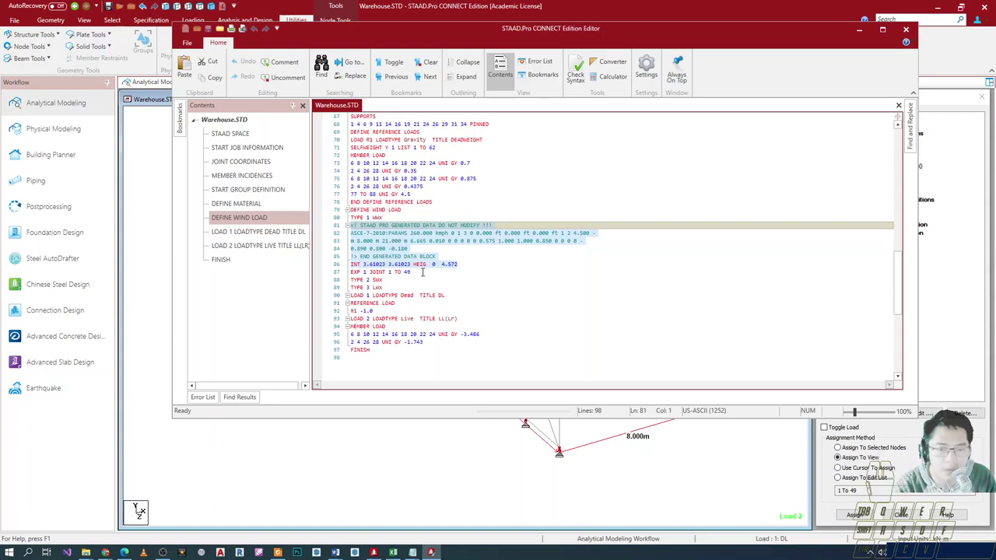
left_click(423, 271)
left_click(364, 272)
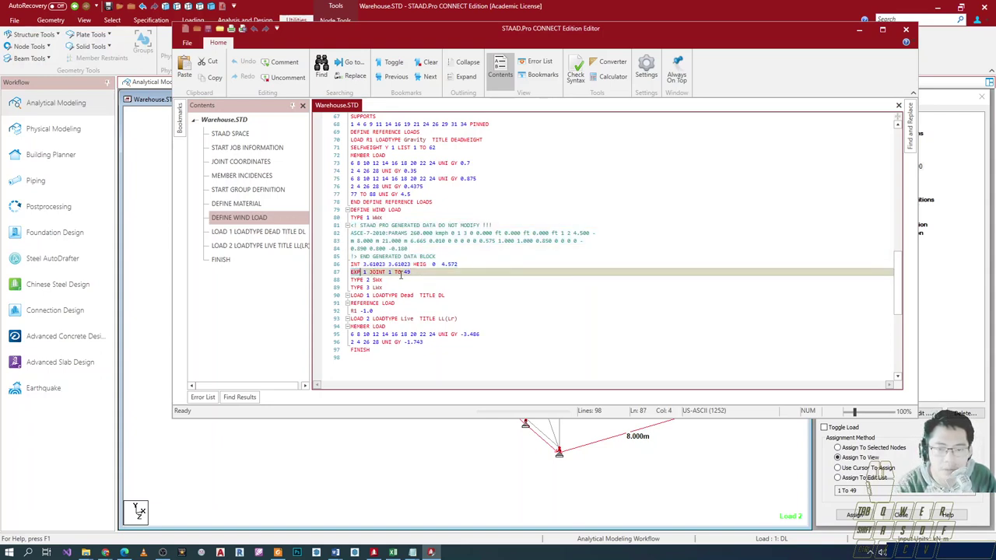
- Copy the WWx generated data block with its intensity and exposure lines and insert the copy beneath TYPE 2 SWx
left_click_drag(412, 272, 349, 225)
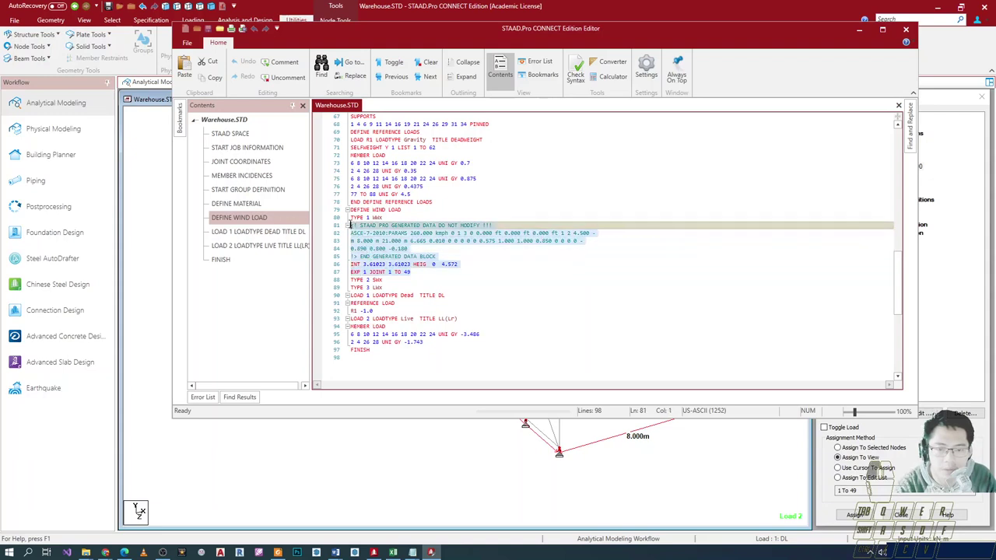
left_click_drag(410, 272, 350, 227)
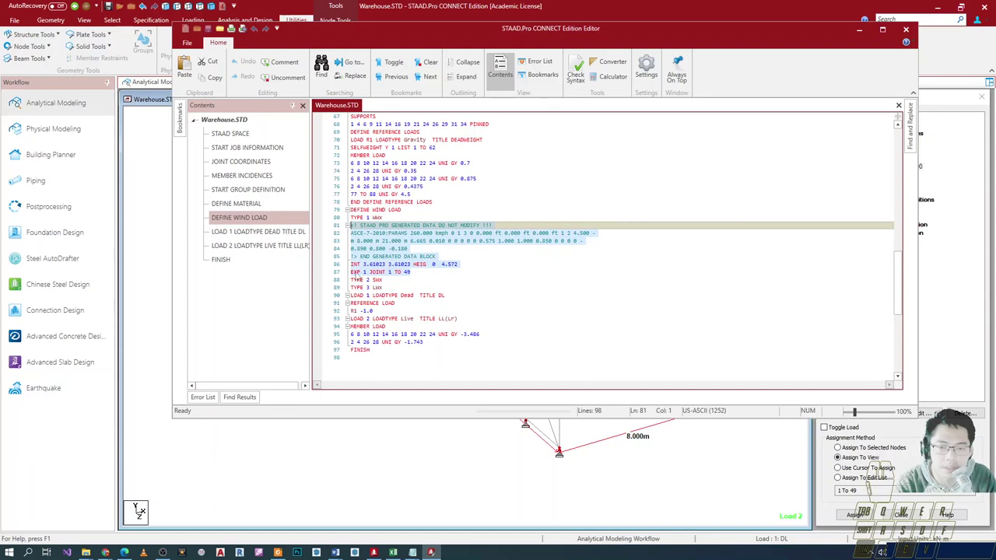
left_click(396, 280)
key("Return")
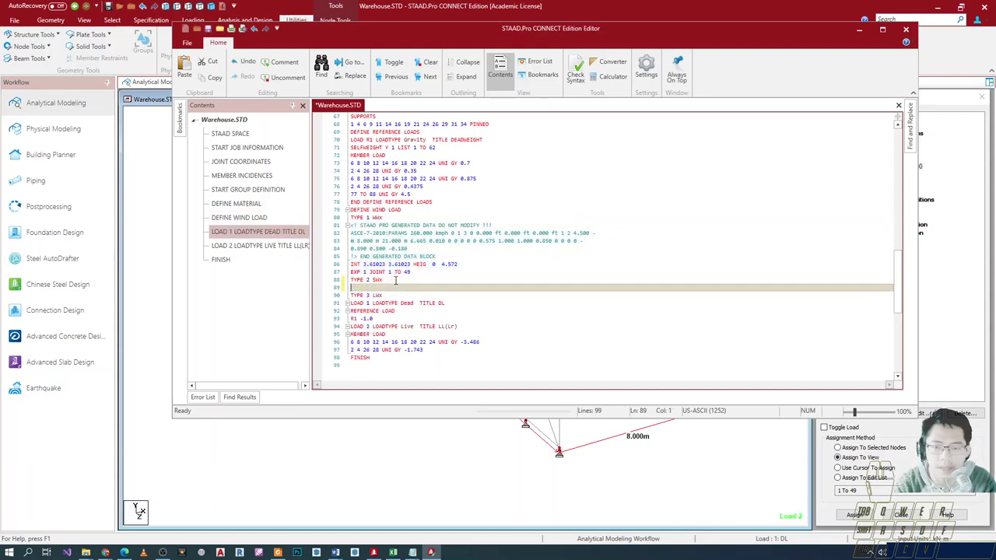
type("*! STAAD PRO GENERATED DATA DO NOT MODIFY !!! ASCE-7-2010:PARAMS 260.000 kmph 0 1 3 0 0.000 ft 0.000 ft 0.000 ft 1 2 4.500 - m 8.000 m 21.000 m 6.665 0.010 0 0 0 0 0 0.575 1.000 1.000 0.850 0 0 0 0 - 0.890 0.800 -0.180 *!> END GENERATED DATA BLOCK INT 3.61023 3.61023 HEIG 0 4.572 EXP 1 JOINT 1 TO 49")
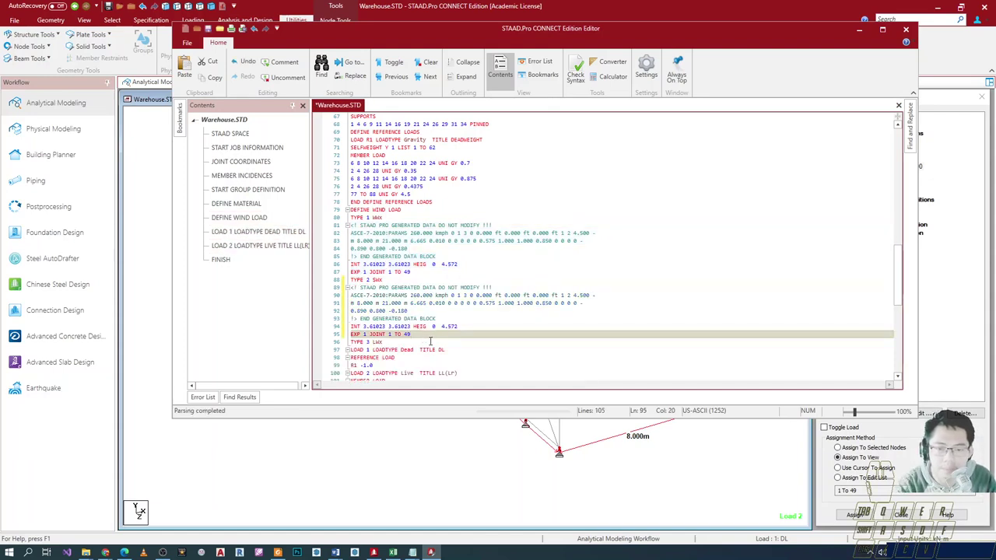
- Insert the same copied data block, intensity line and exposure line beneath TYPE 3 LWx
left_click(430, 341)
key("Return")
type("<! STAAD PRO GENERATED DATA DO NOT MODIFY !!! ASCE-7-2010:PARAMS 260.000 kmph 0 1 3 0 0.000 ft 0.000 ft 0.000 ft 1 2 4.500 - m 8.000 m 21.000 m 6.665 0.010 0 0 0 0 0 0.575 1.000 1.000 0.850 0 0 0 0 - 0.890 0.000 -0.180 !> END GENERATED DATA BLOCK INT 3.61023 3.61023 HEIG  0  4.572 EXP 1 JOINT 1 TO 49")
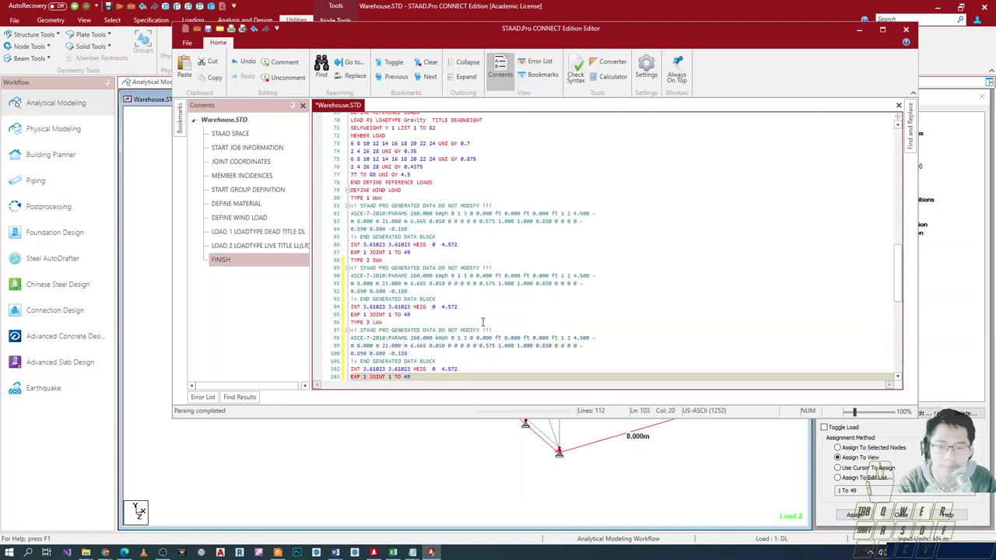
- Save the command file with the copied SWX and LWX wind data and close the editor
scroll(459, 319, "down", 2)
key("ctrl+s")
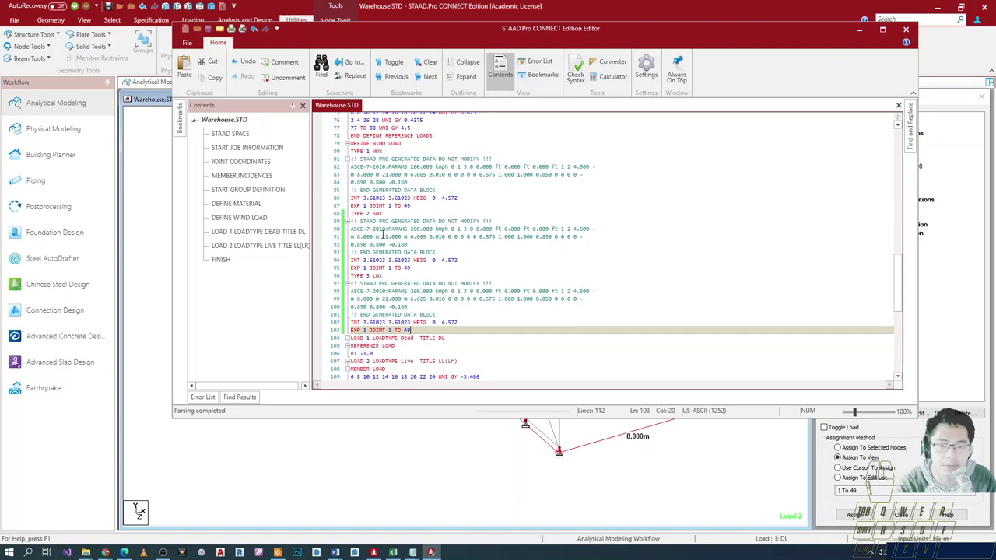
left_click(381, 235)
left_click(353, 223)
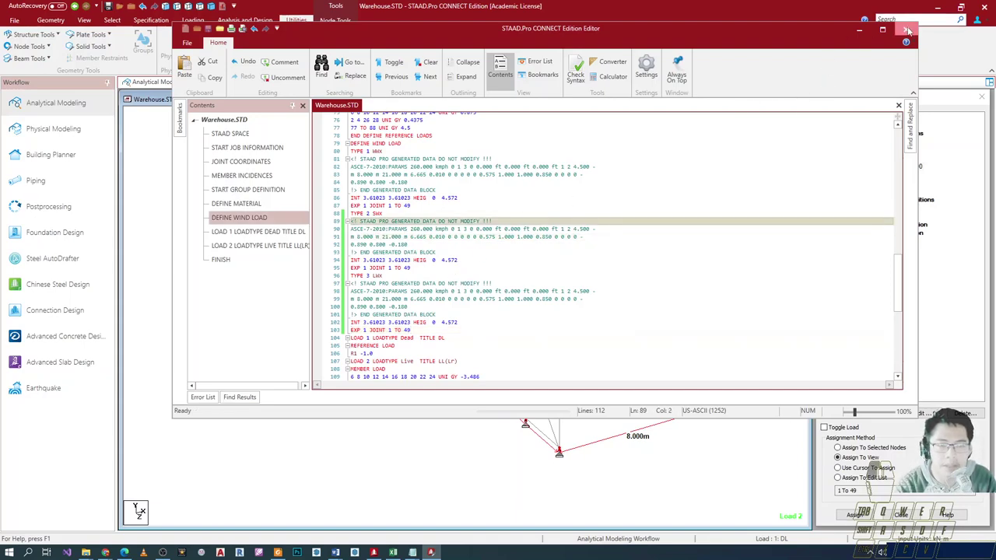
left_click(907, 30)
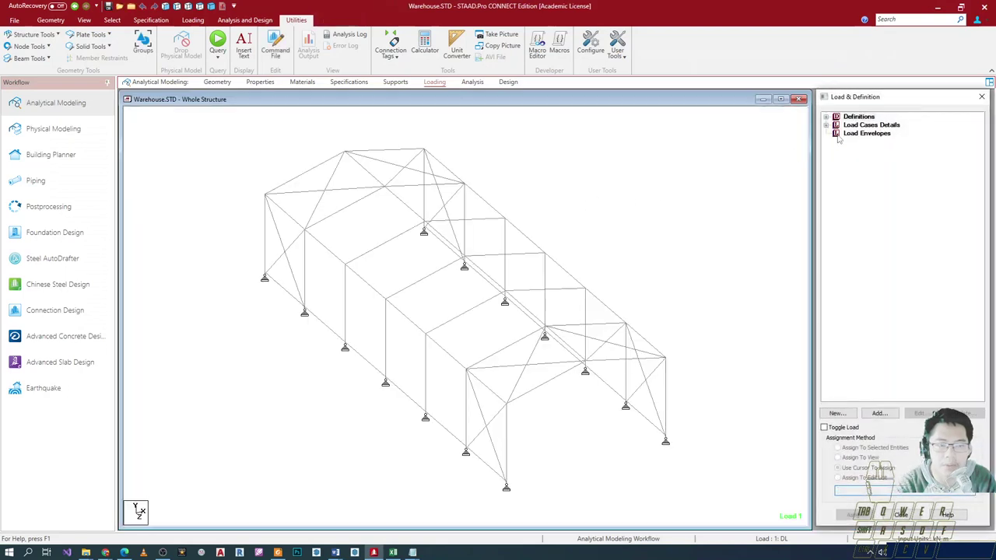
- Expand the wind definitions and examine the intensity and exposure entries under TYPE 2 SWX and TYPE 3 LWX
left_click(859, 118)
key("Down")
key("Down")
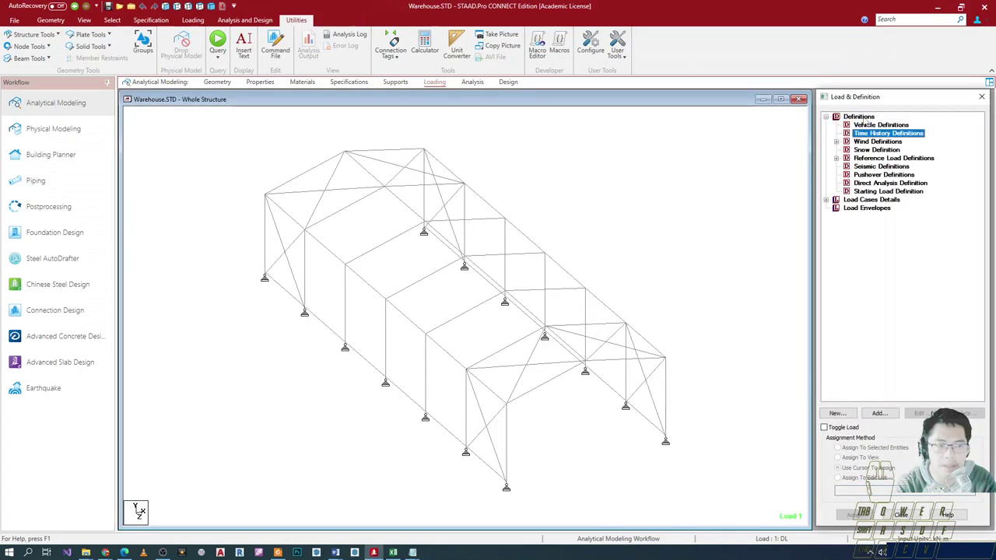
key("Down")
key("Right")
key("Down")
key("Down")
key("Right")
key("Down")
key("Down")
key("Down")
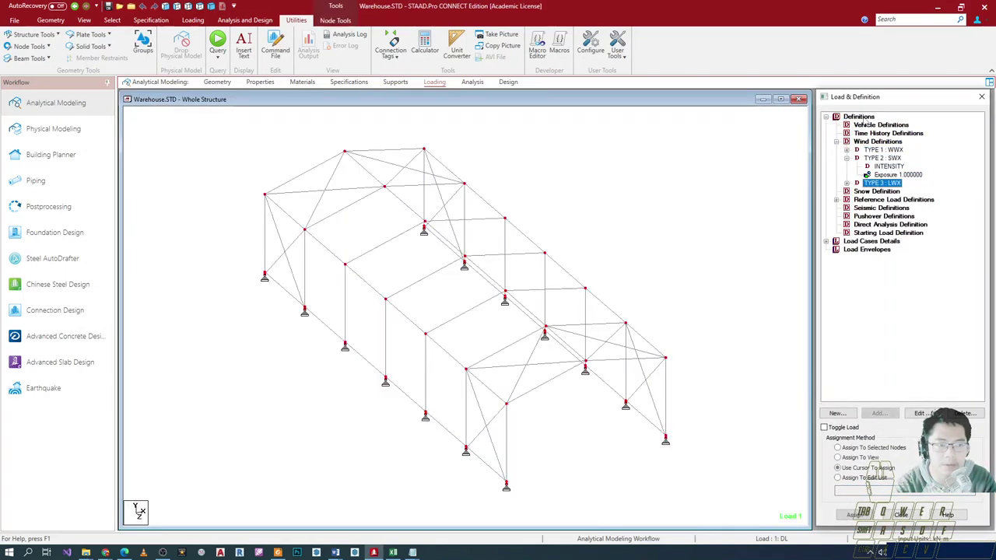
key("Right")
key("Down")
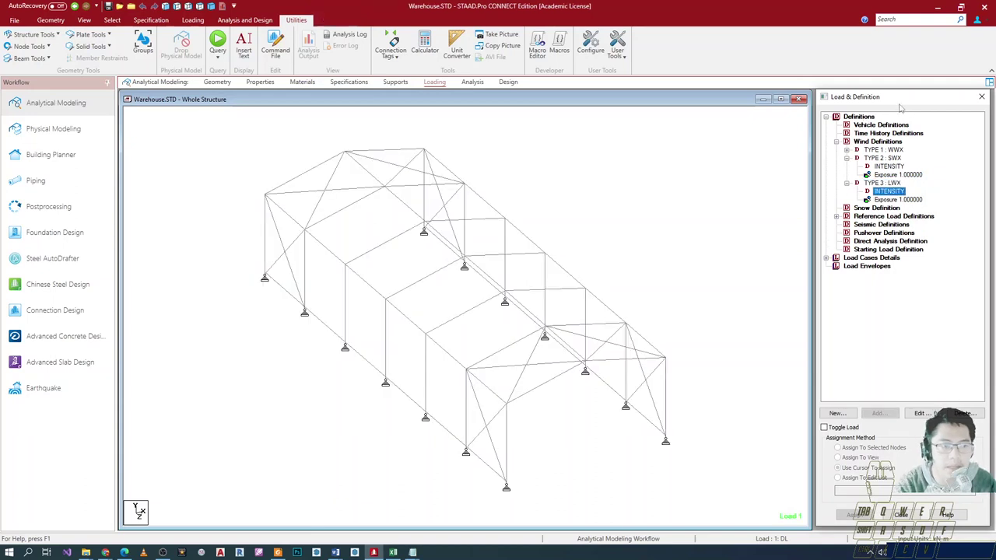
- Recalculate the TYPE 2 SWX intensity as per ASCE-7 with the wind load generated on the Side Wall, and modify the definition
left_click(887, 159)
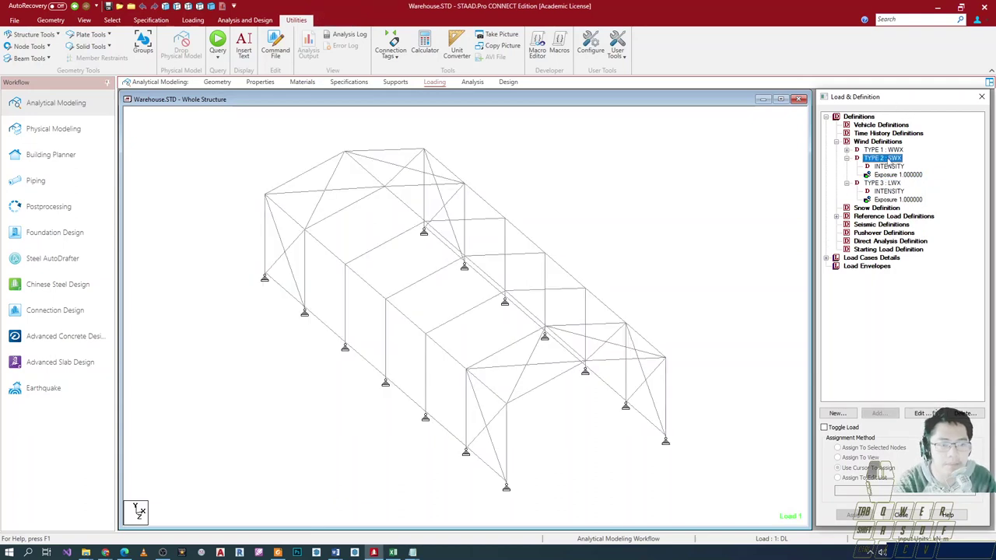
double_click(891, 166)
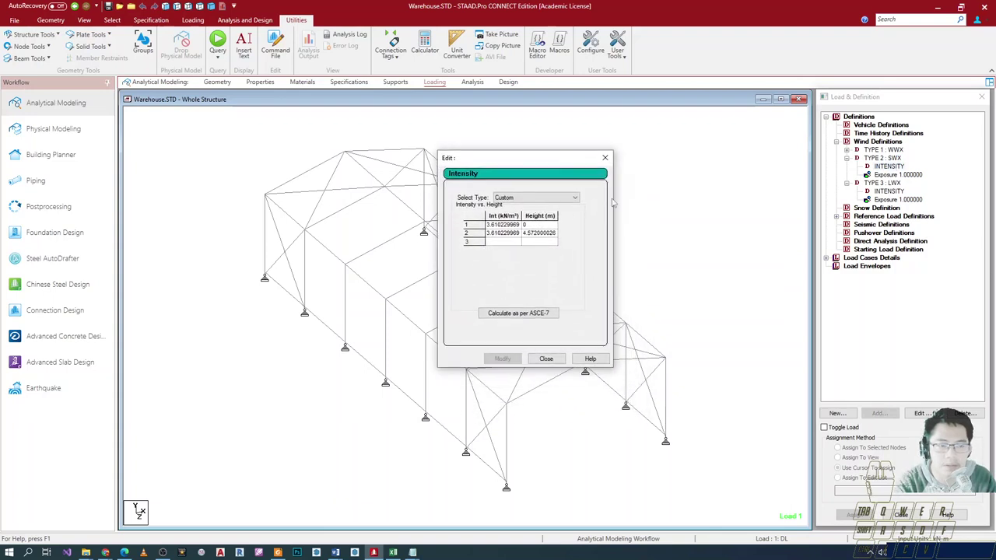
left_click(606, 159)
double_click(894, 169)
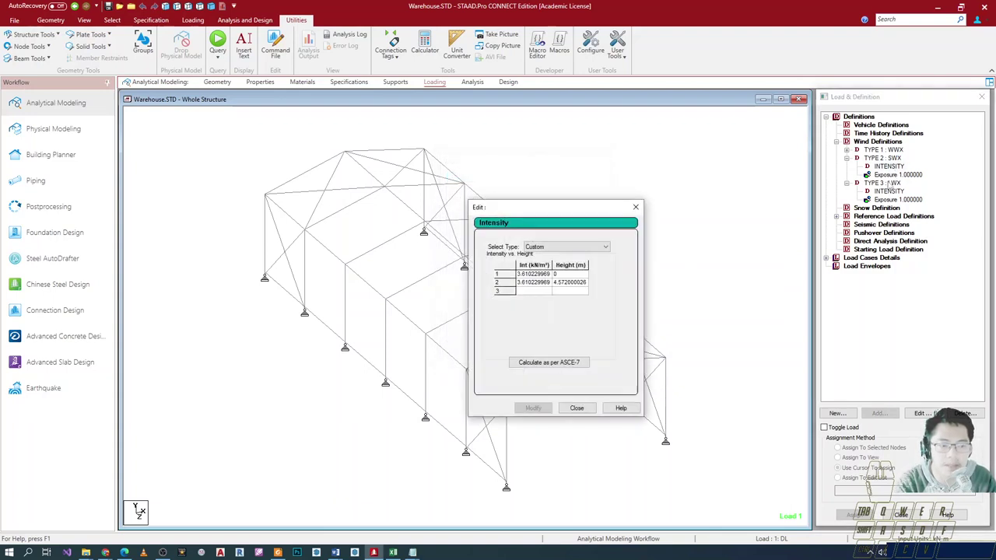
left_click(640, 207)
left_click(921, 414)
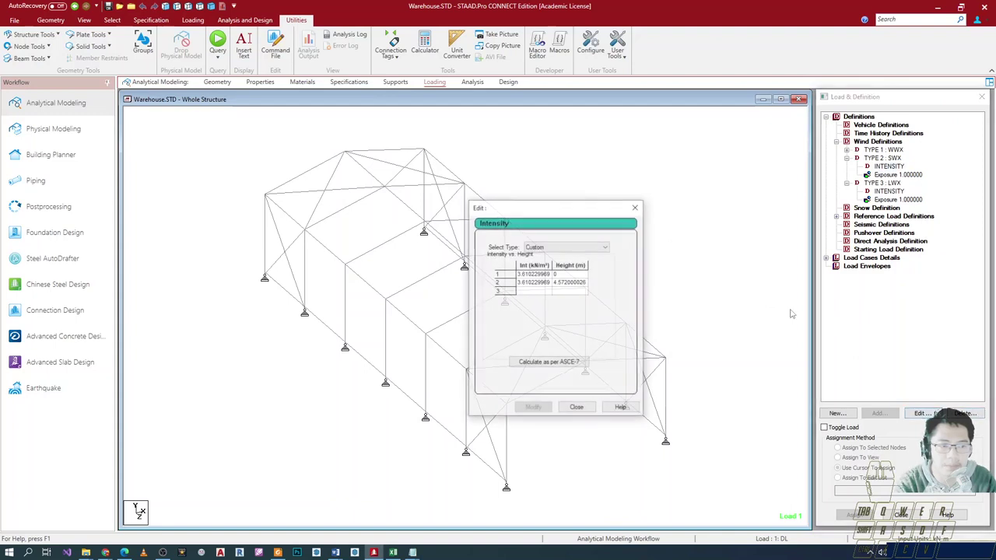
left_click(556, 364)
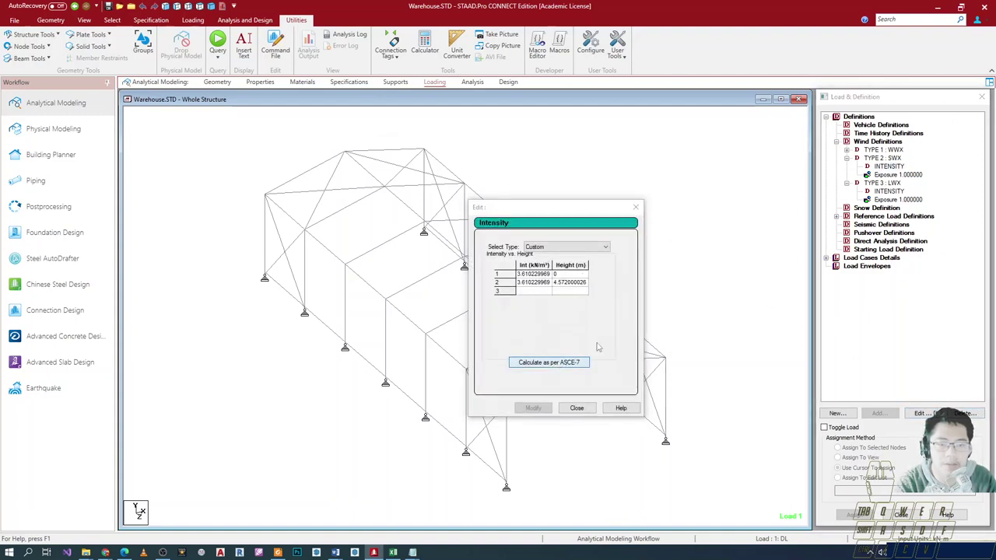
left_click(401, 167)
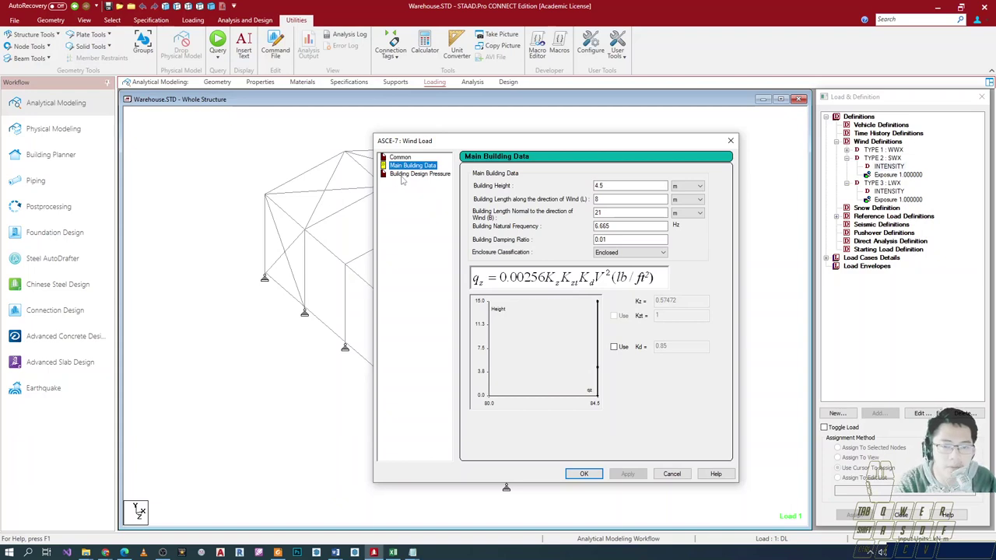
left_click(402, 174)
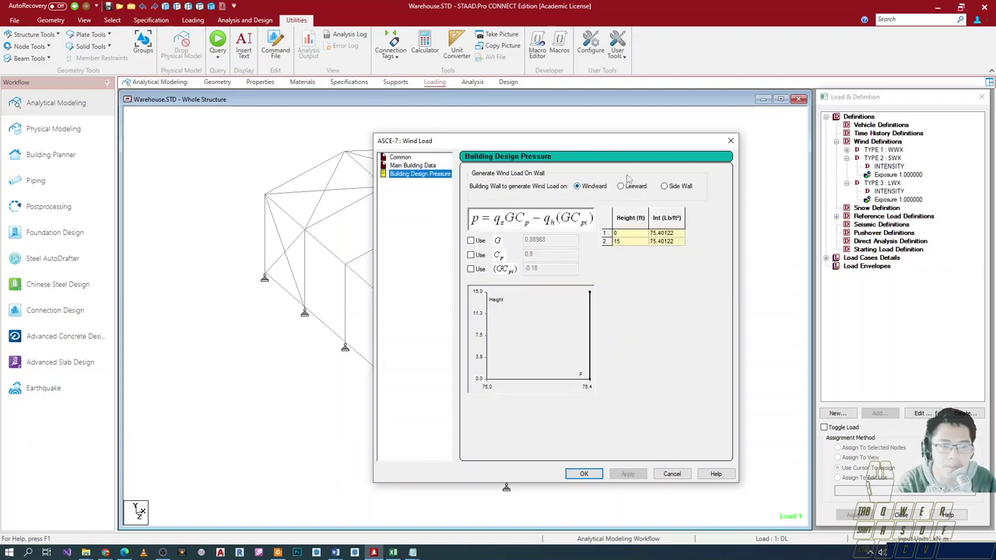
left_click(666, 189)
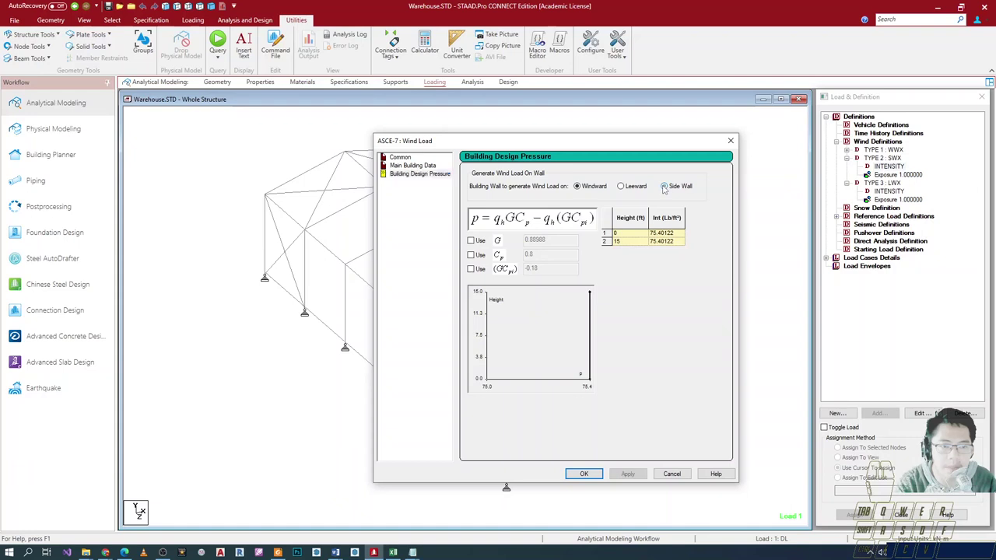
left_click(627, 474)
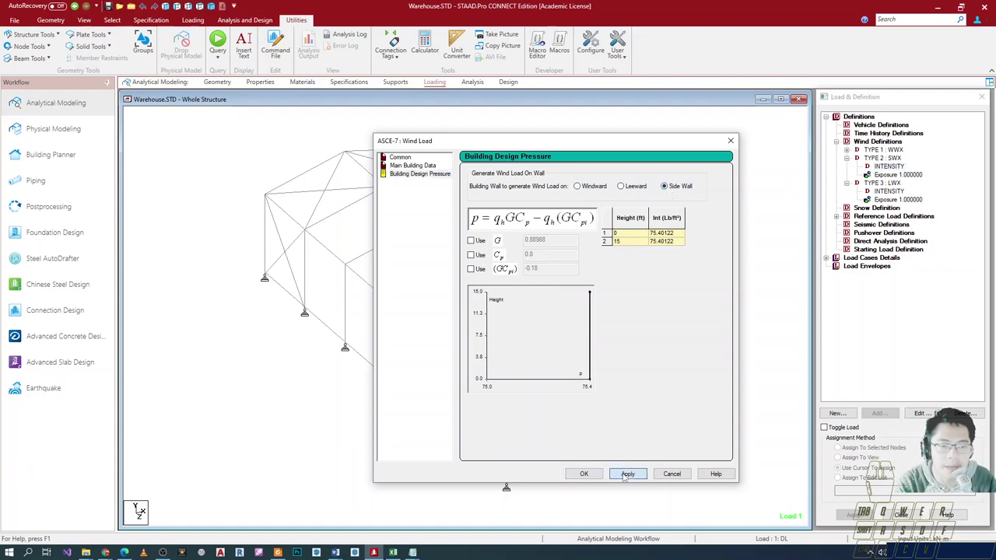
left_click(584, 474)
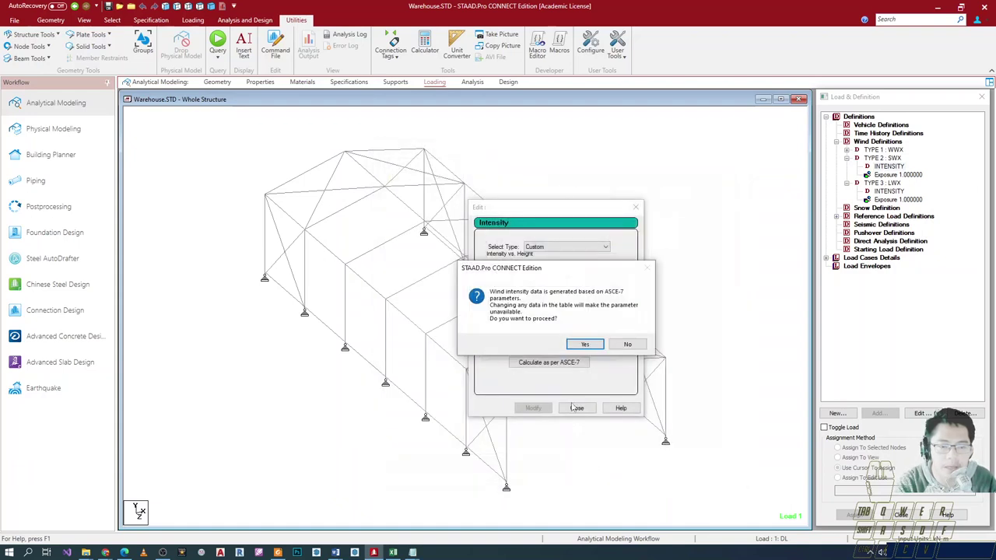
left_click(585, 344)
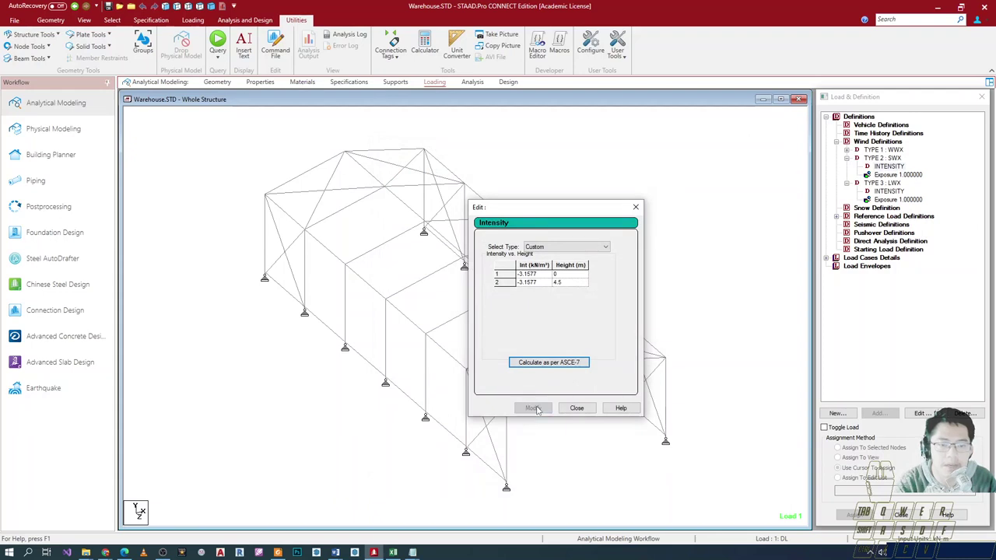
left_click(578, 411)
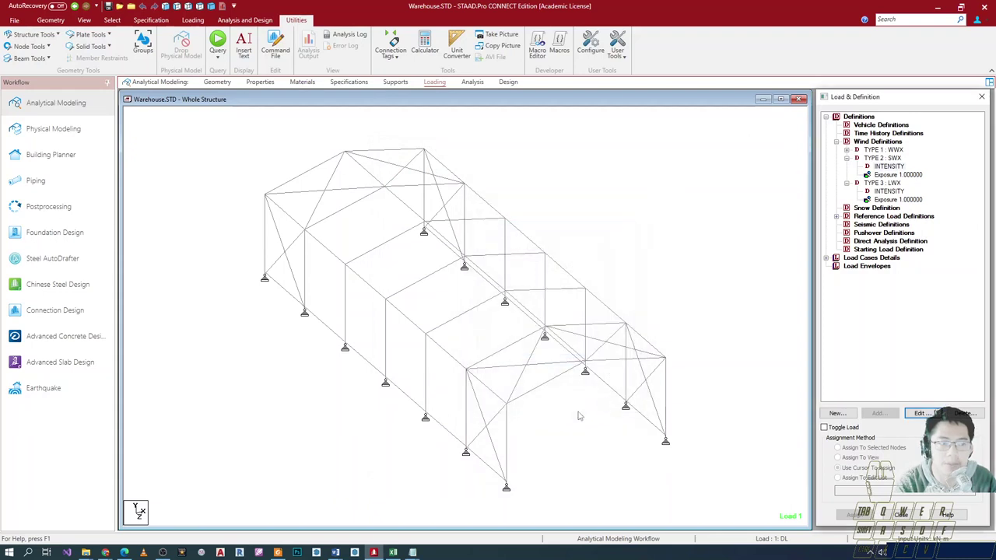
- Recalculate the TYPE 3 LWX intensity as per ASCE-7 for the Leeward wall, modify the definition, and collapse the wind types
left_click(883, 183)
left_click(888, 191)
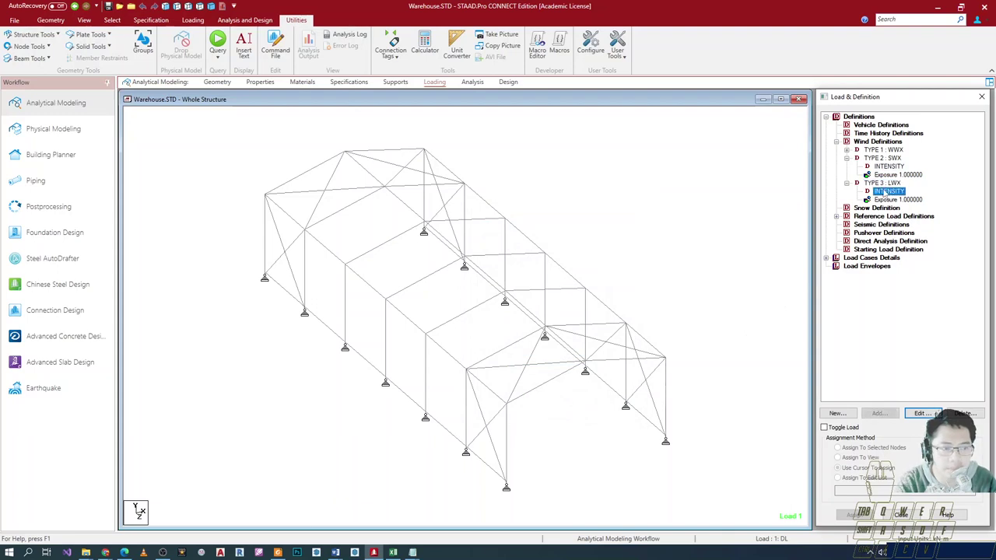
double_click(888, 192)
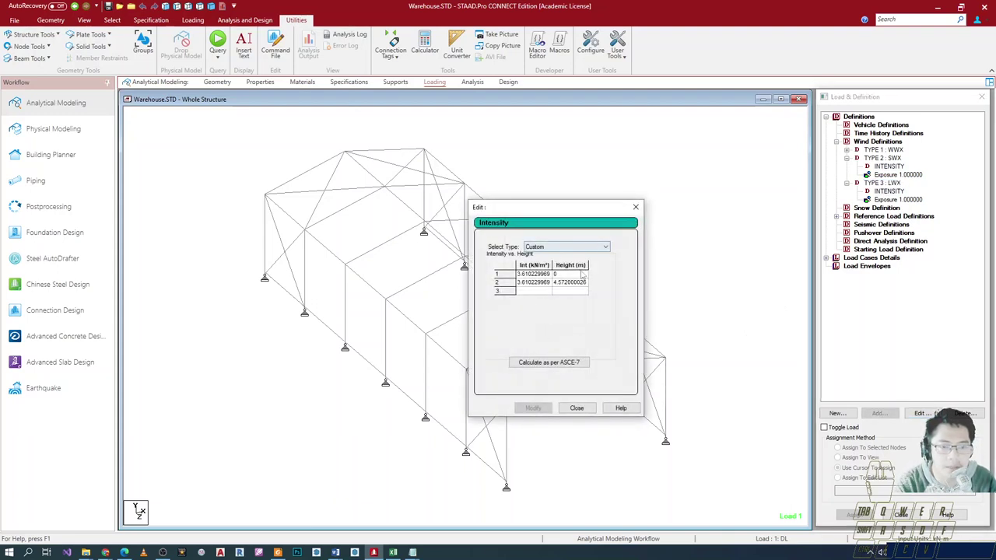
left_click(548, 362)
left_click(424, 175)
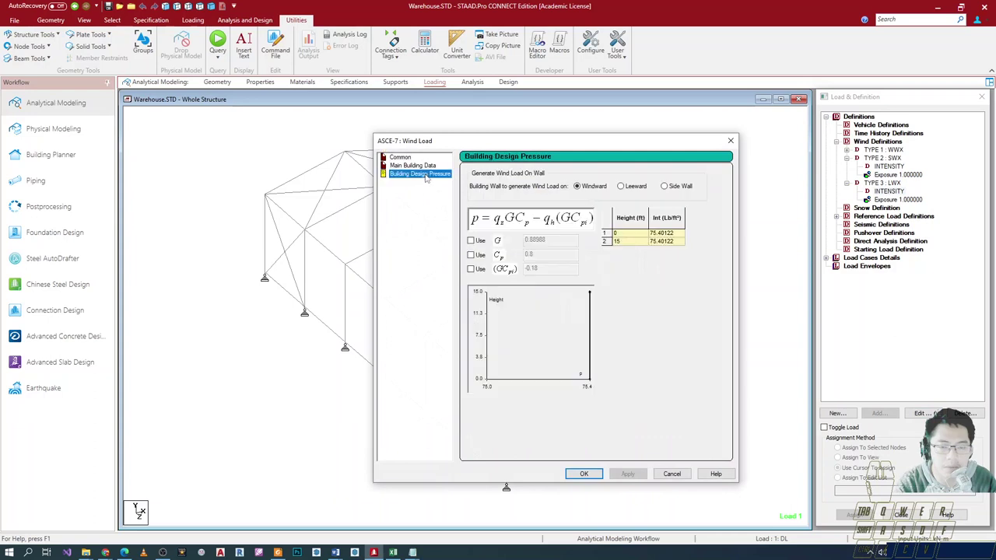
left_click(626, 188)
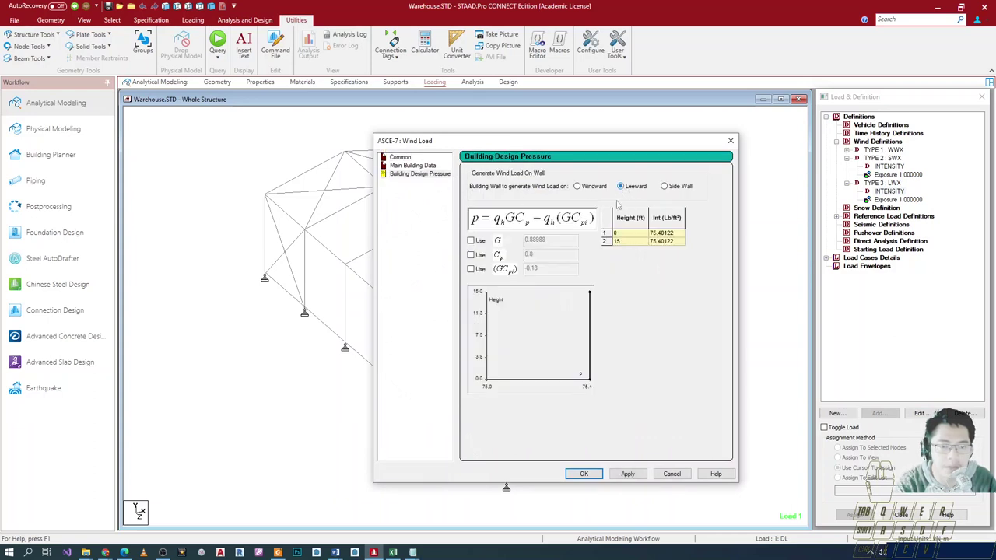
left_click(627, 474)
left_click(583, 474)
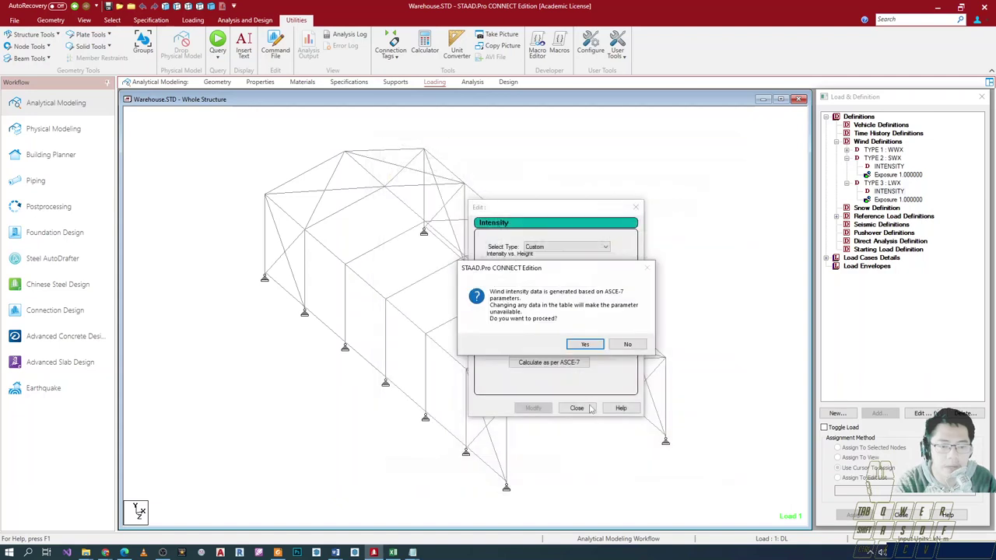
left_click(585, 344)
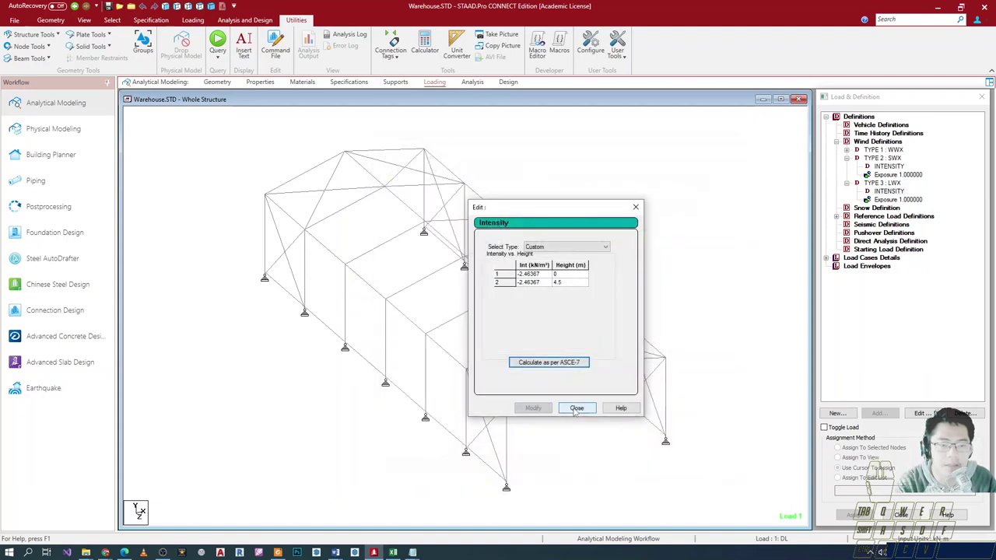
left_click(576, 408)
left_click(748, 246)
left_click(846, 182)
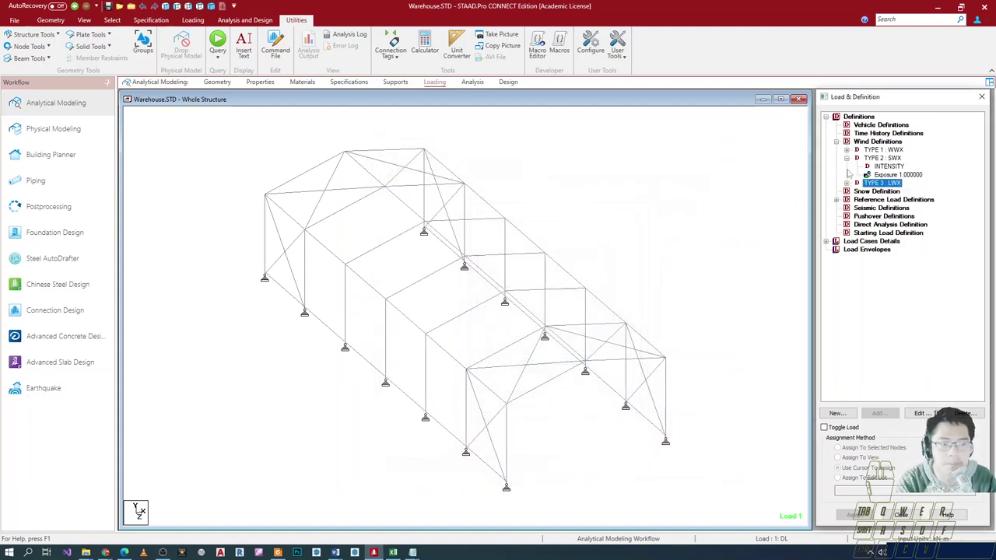
left_click(846, 158)
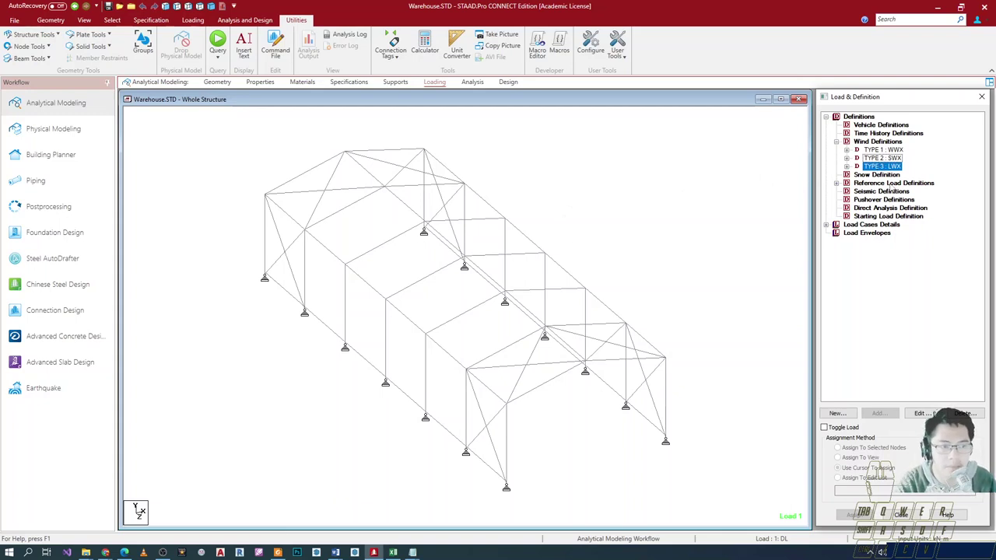
- Examine the common data and main building data in the ASCE-7 parameters of the TYPE 3 LWX intensity
scroll(483, 311, "down", 3)
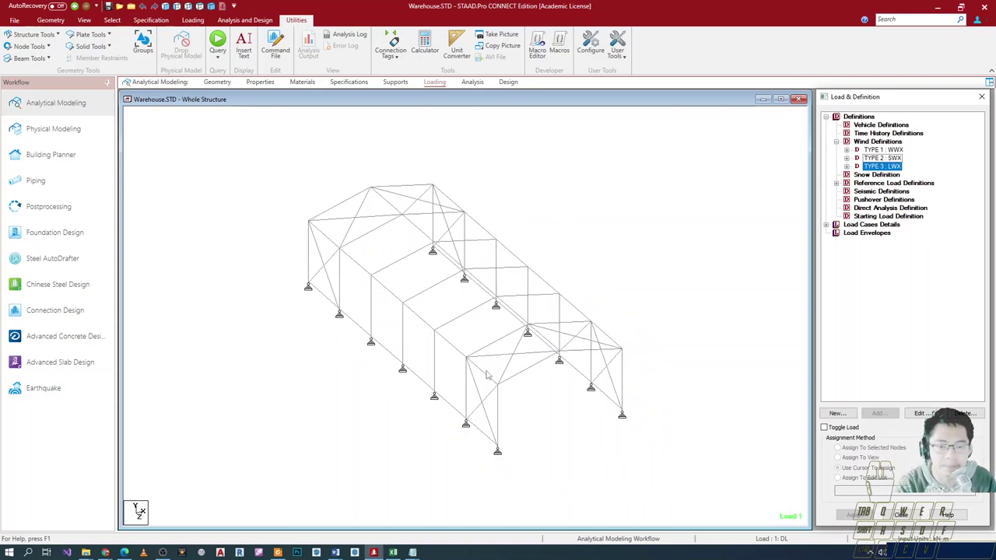
scroll(481, 362, "up", 1)
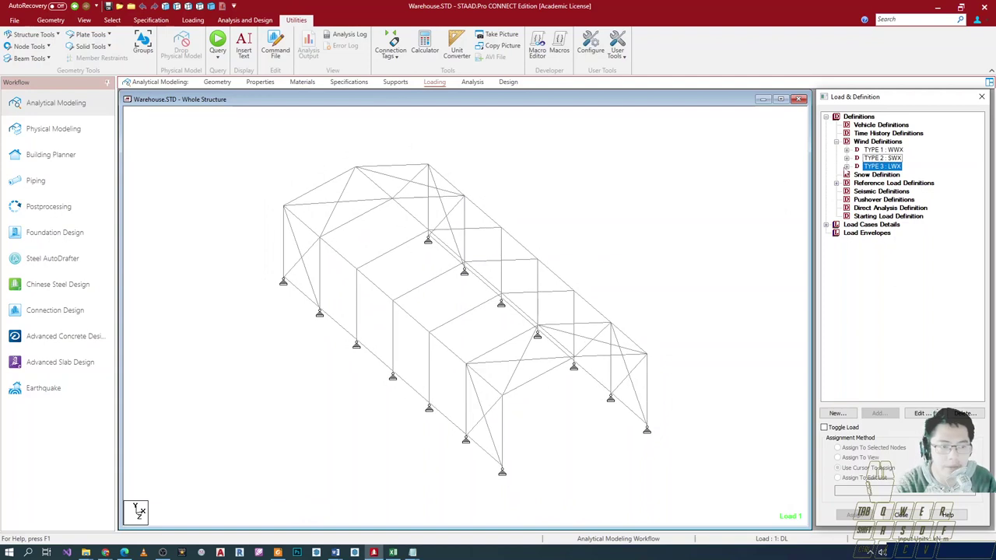
left_click(847, 167)
double_click(887, 174)
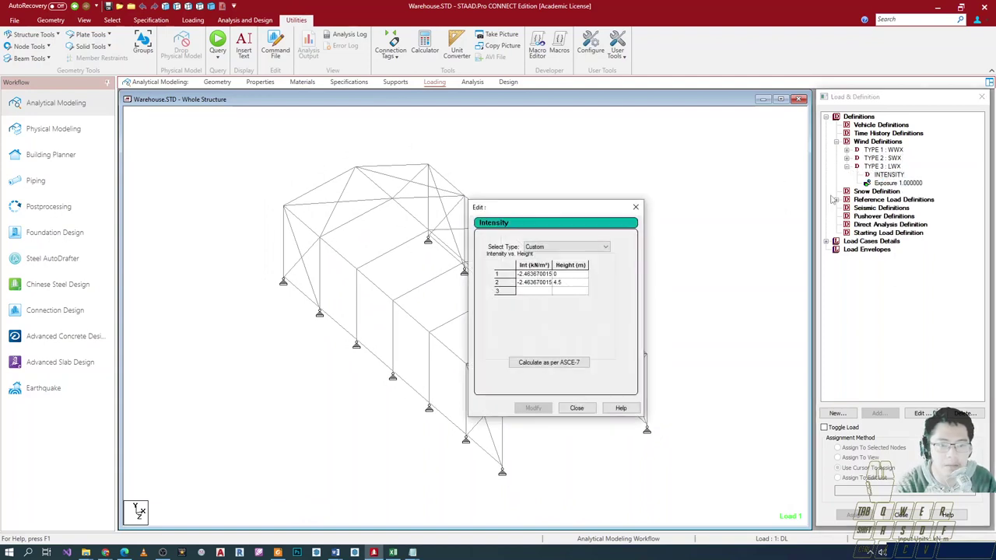
left_click(537, 366)
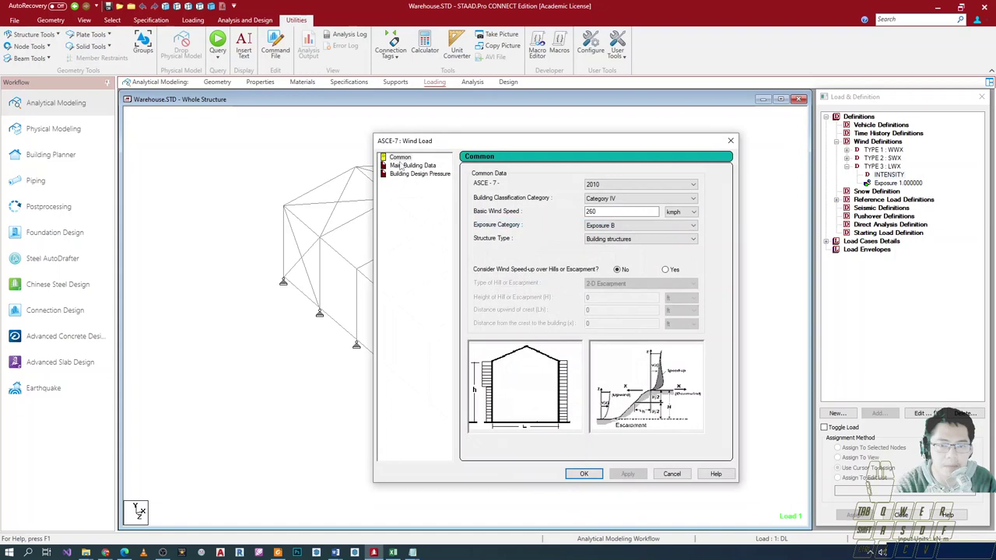
left_click_drag(540, 137, 440, 127)
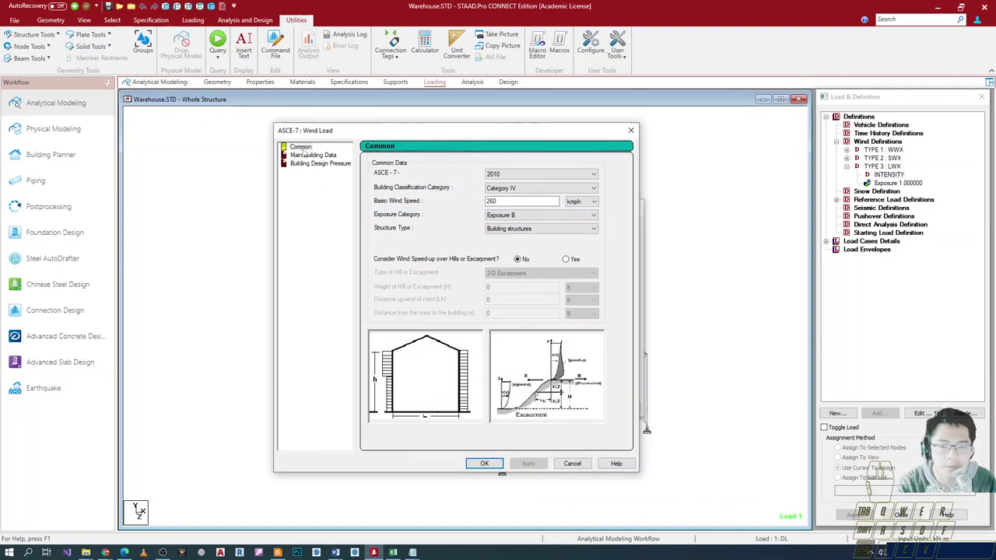
left_click_drag(287, 137, 319, 153, "ctrl")
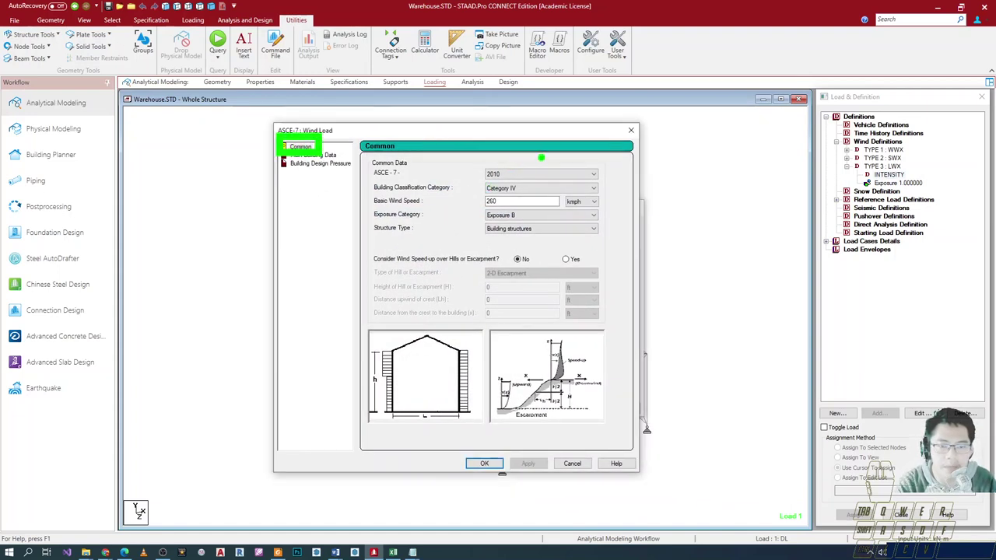
key("e")
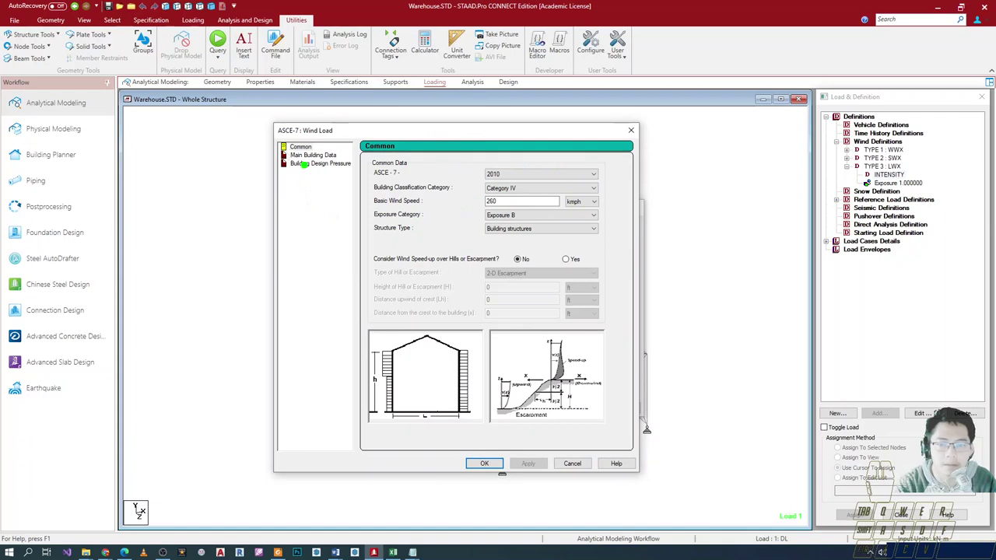
left_click(313, 155)
mouse_move(321, 148)
left_mouse_down()
mouse_move(285, 154)
mouse_move(345, 162)
left_mouse_up()
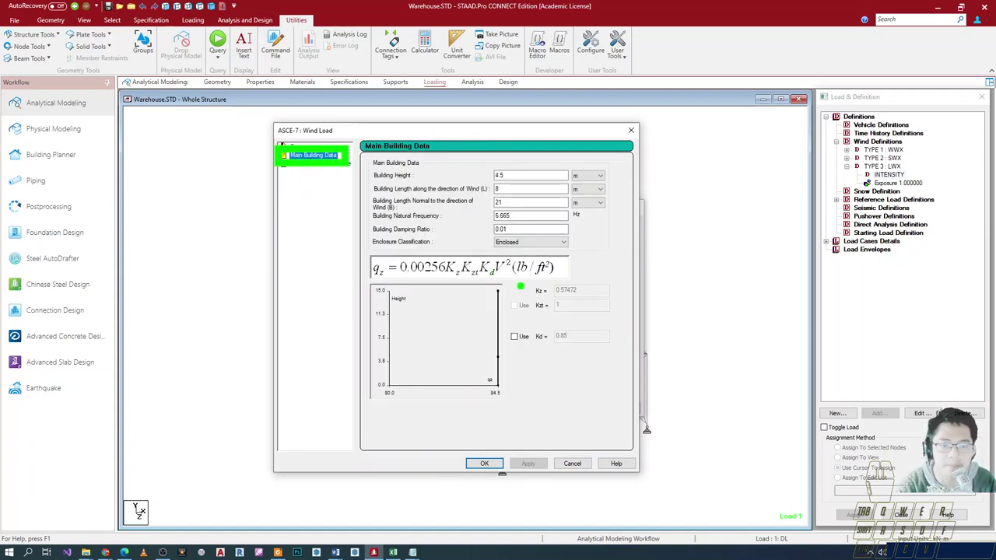
left_click(631, 130)
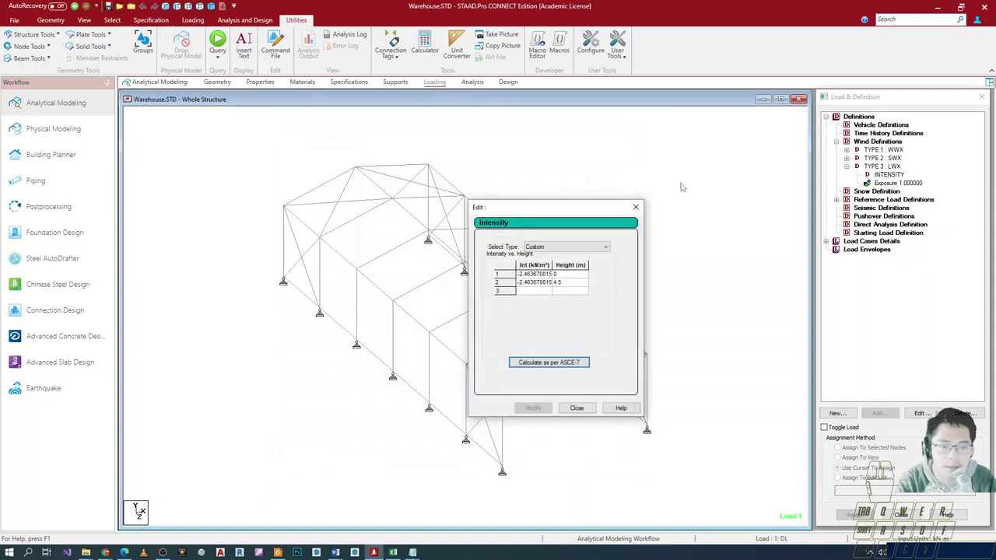
- Close the TYPE 3 LWX intensity, save the structure, and open the command file at its DEFINE WIND LOAD section
left_click(635, 207)
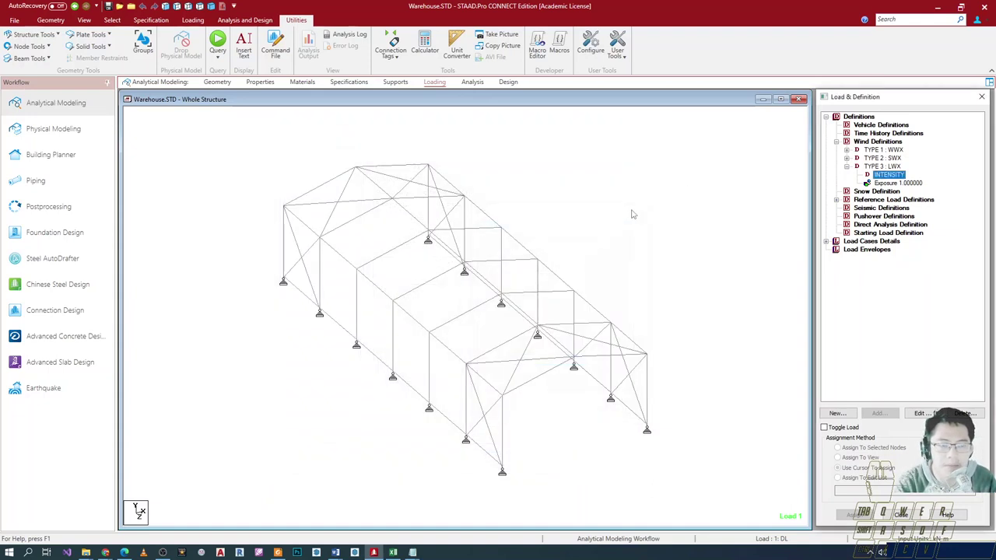
left_click(846, 166)
left_click(274, 48)
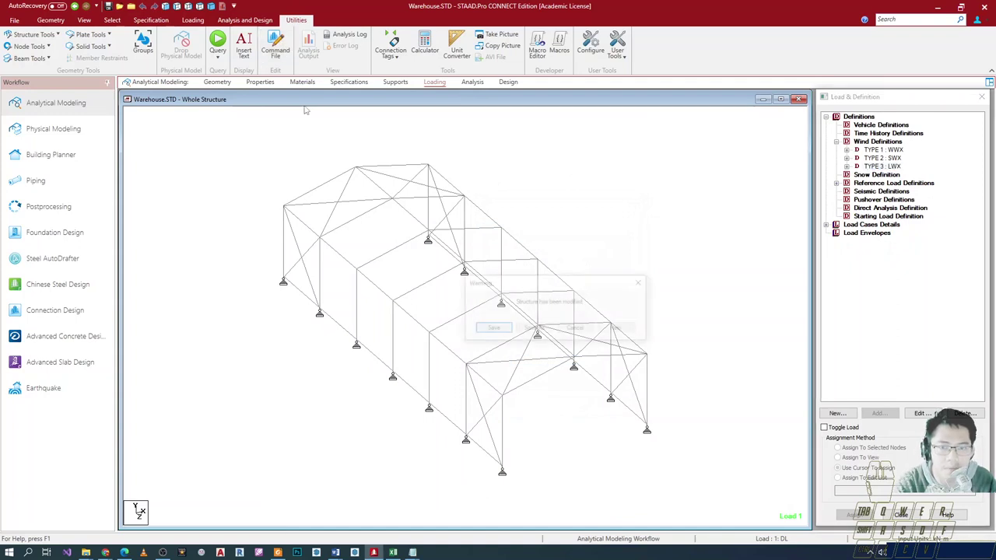
left_click(504, 331)
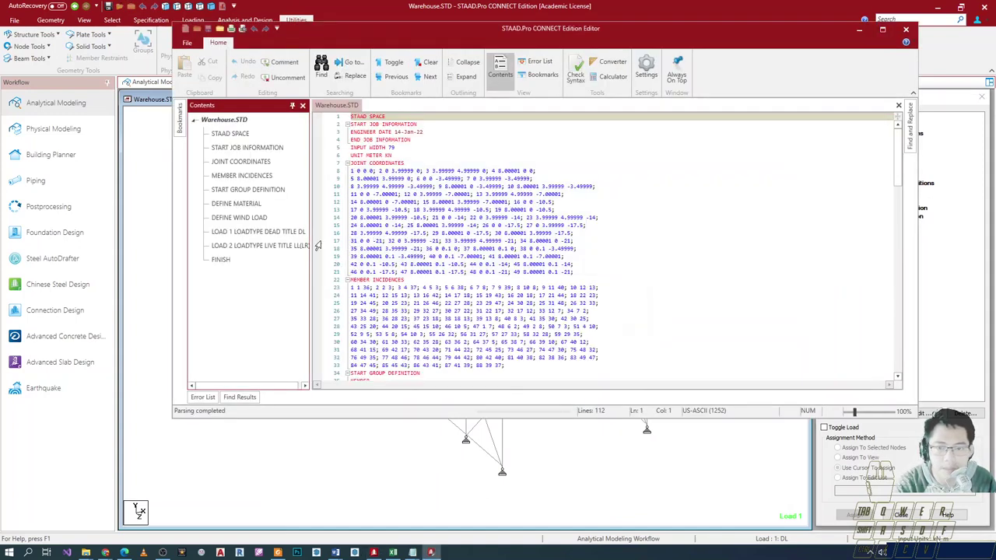
left_click(245, 218)
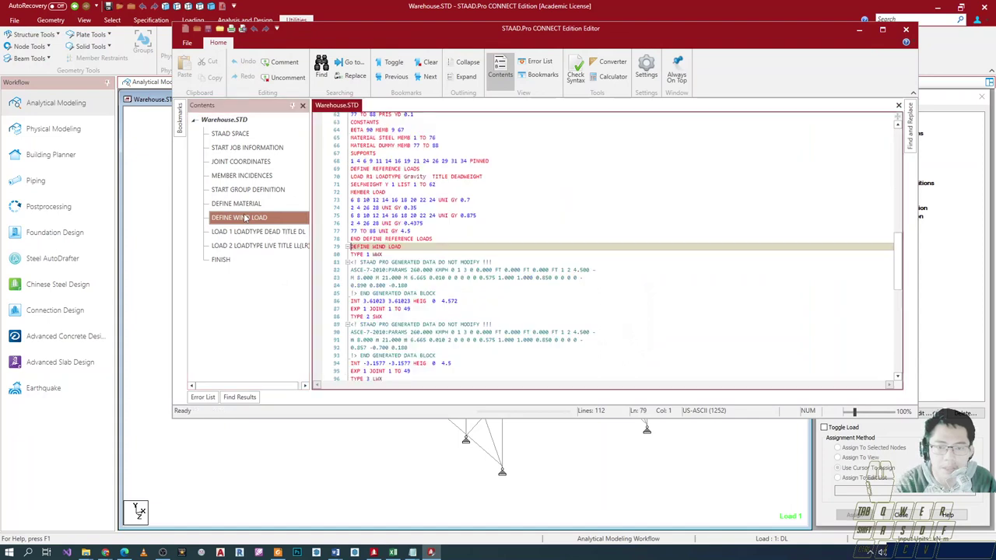
- Copy the TYPE 1 WWX wind definition block and paste it below the TYPE 3 LWX block, leaving an empty line between them
left_click(387, 208)
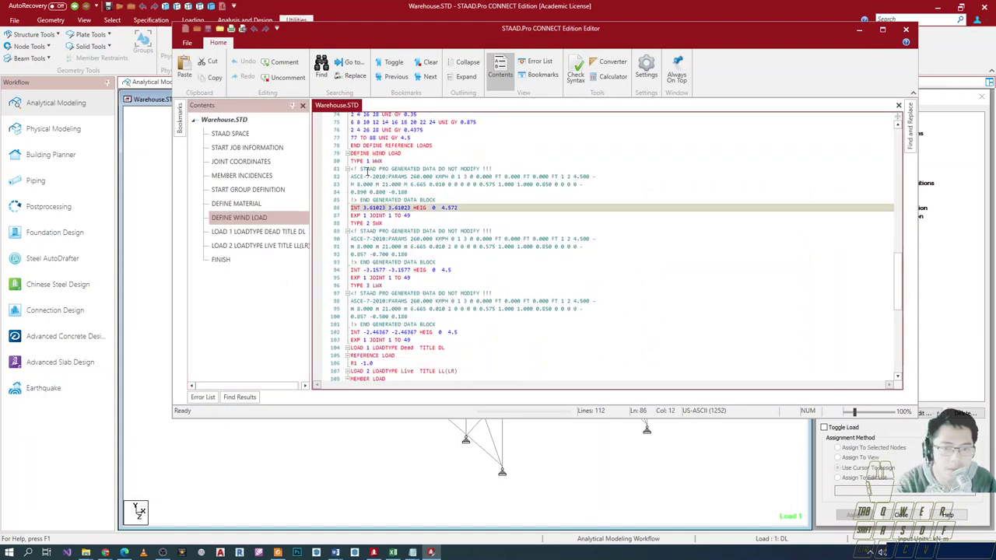
left_click_drag(417, 218, 349, 161)
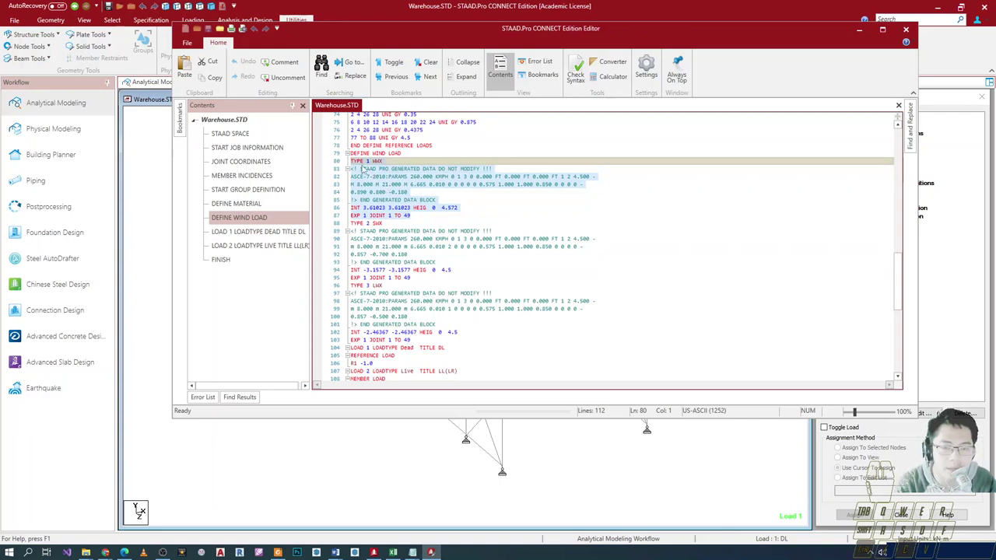
scroll(377, 268, "down", 3)
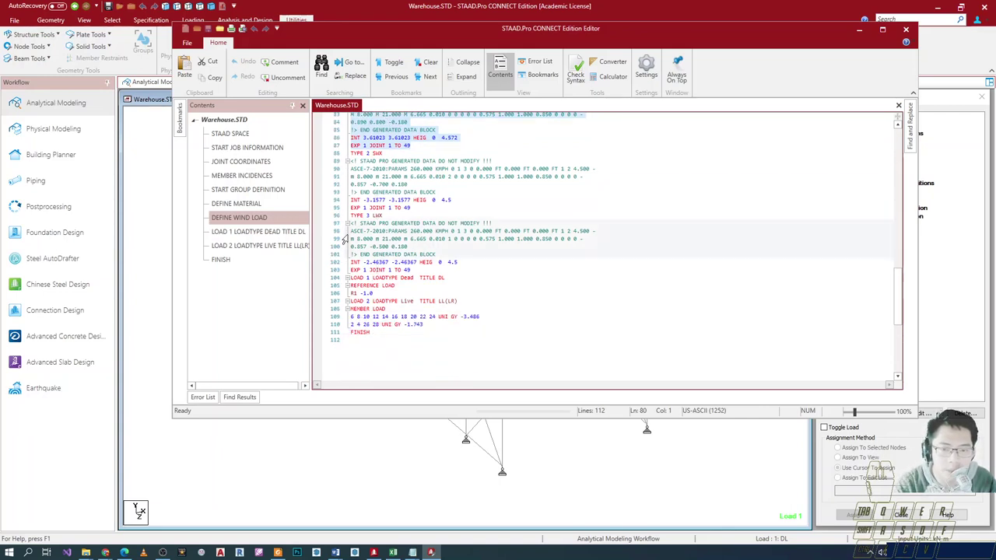
left_click(369, 214)
left_click(489, 261)
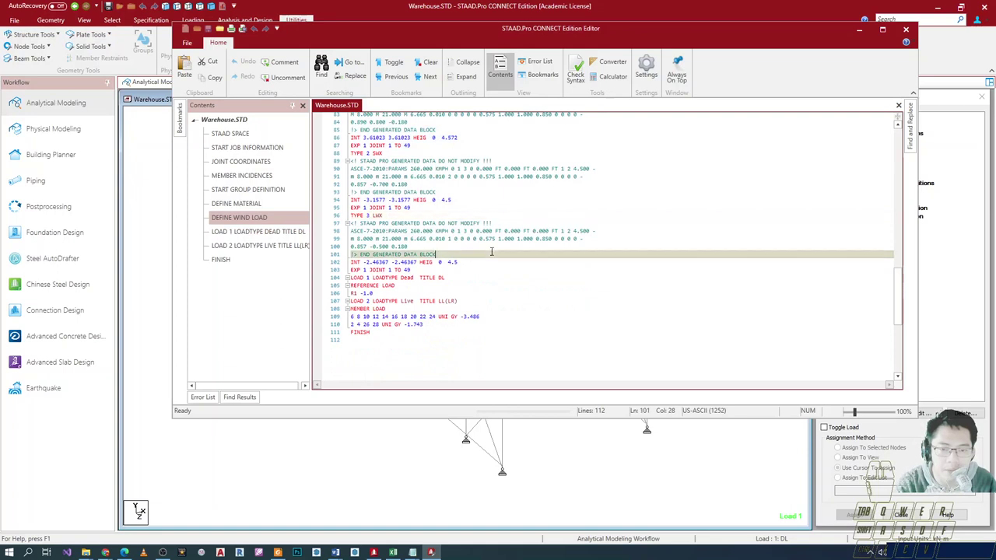
key("Down")
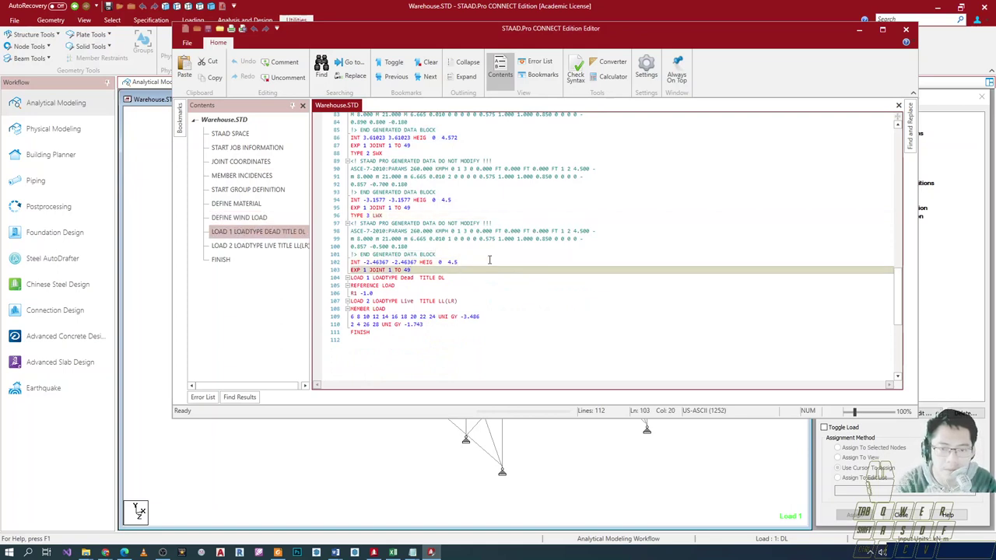
key("Return")
key("Return")
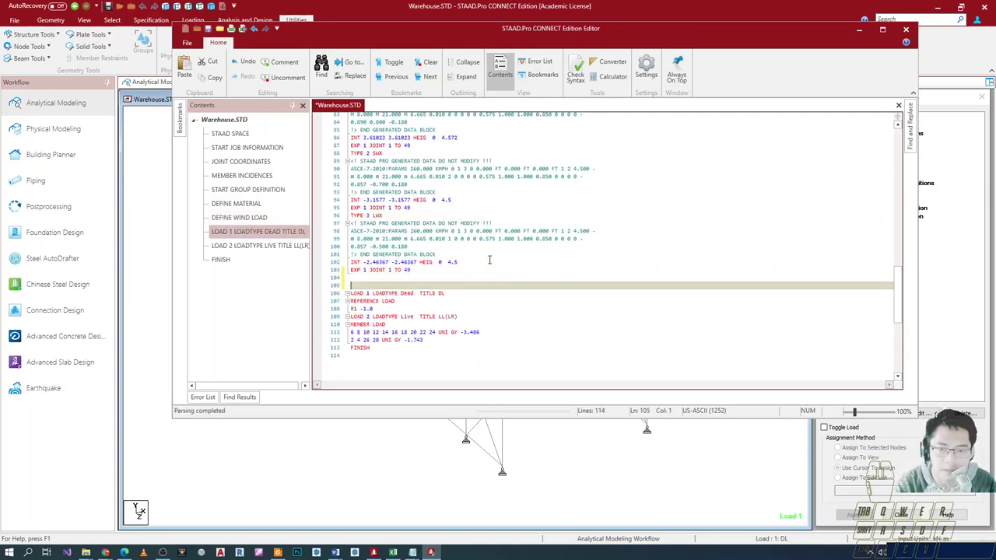
left_click_drag(409, 270, 349, 223)
left_click(377, 285)
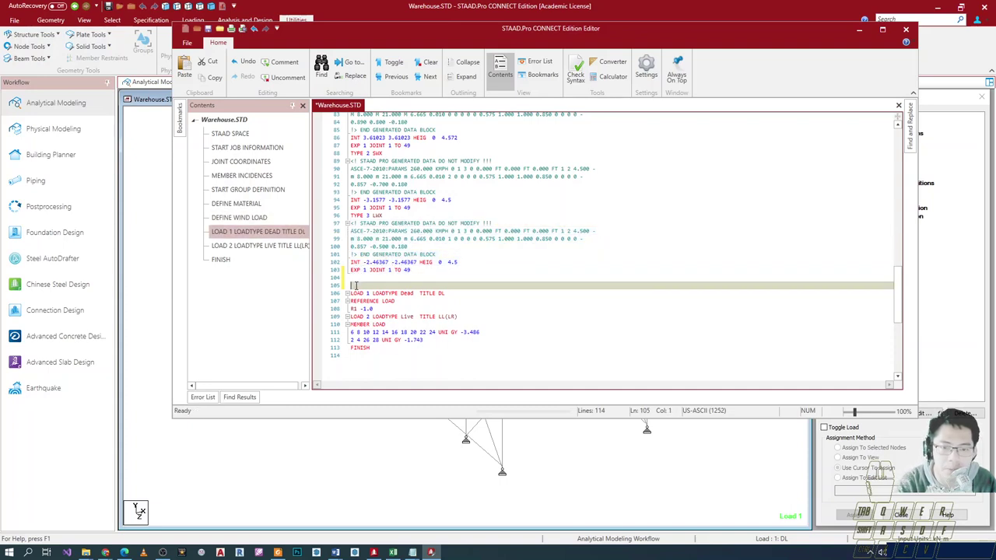
type("TYPE 1 WWX *< STAAD PRO GENERATED DATA DO NOT MODIFY !!! ASCE-7-2010:PARAMS 260.000 KMPH 0 1 3 0 0.000 FT 0.000 FT 1 2 4.500 - M 8.000 M 21.000 M 6.665 0.010 0 0 0 0 0.575 1.000 1.000 0.850 0 0 0 0 - 0.890 0.000 0.180 !> END GENERATED DATA BLOCK INT 3.61023 3.61023 HEIG 0 4.572 EXP 1 JOINT 1 TO 49")
- Renumber and rename the pasted wind definition as TYPE 4 WWZ
left_click(373, 285)
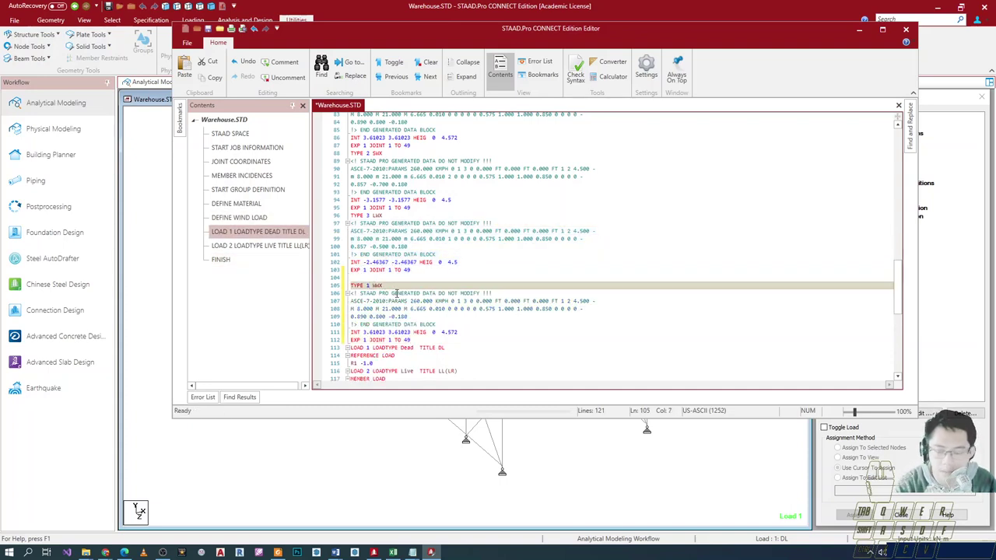
key("shift+Left")
type("4")
key("shift+Right")
key("shift+Right")
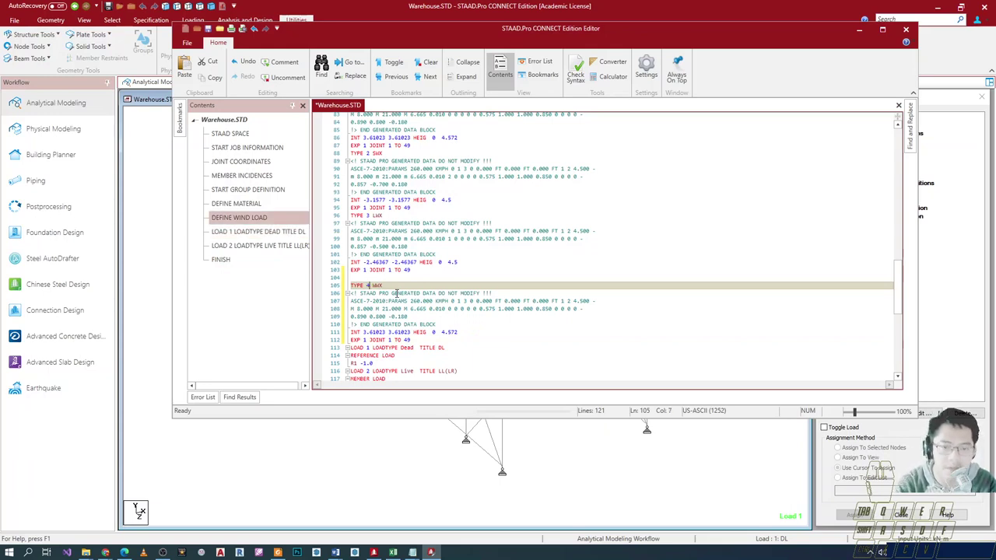
key("End")
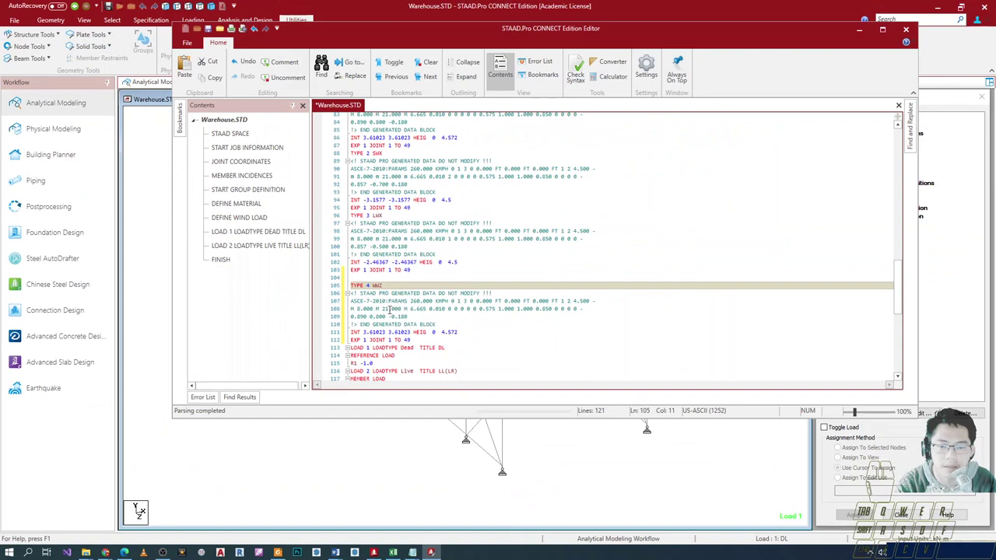
- Add an empty line below the TYPE 4 WWZ block and close the command file with its changes saved
left_click(390, 315)
left_click(442, 338)
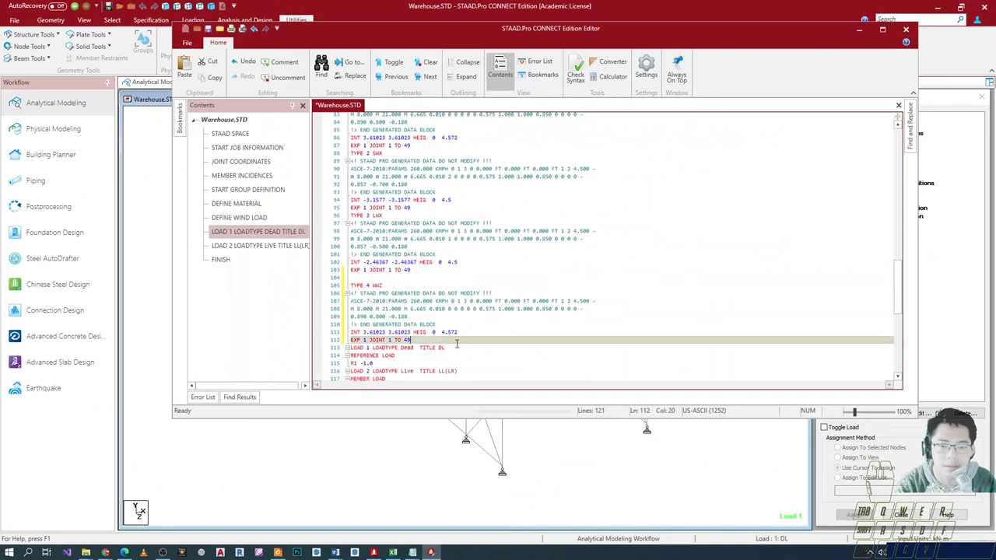
left_click(476, 335)
left_click(480, 340)
key("Return")
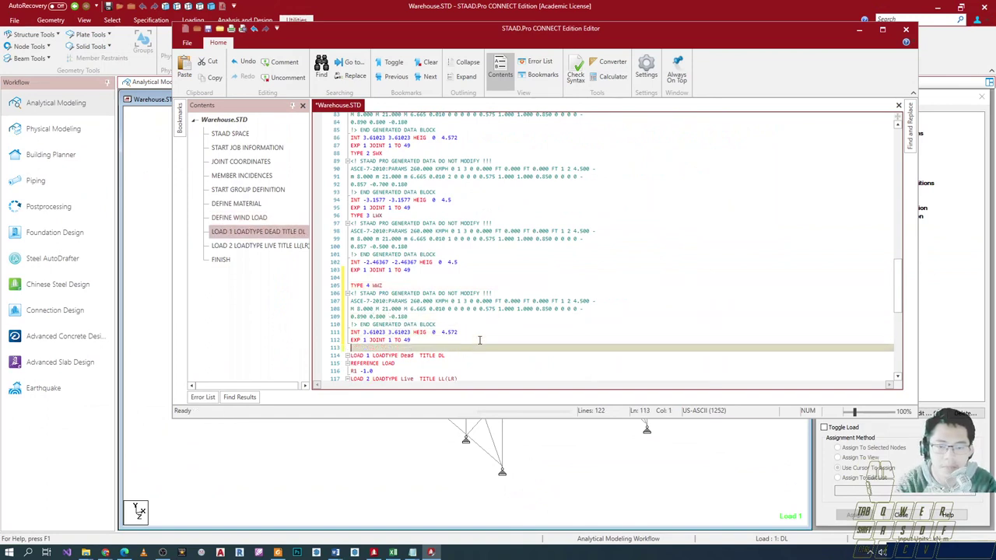
scroll(477, 337, "down", 4)
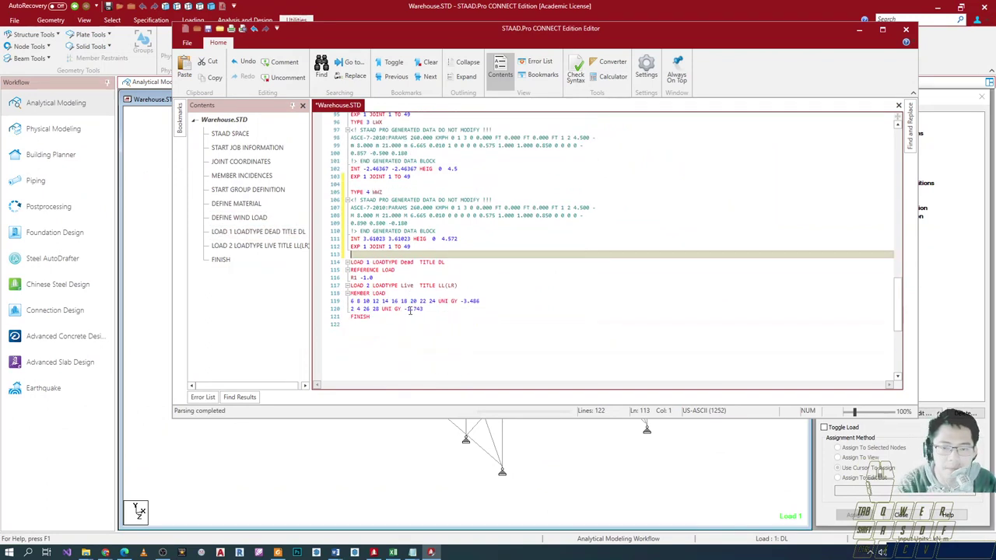
left_click(906, 29)
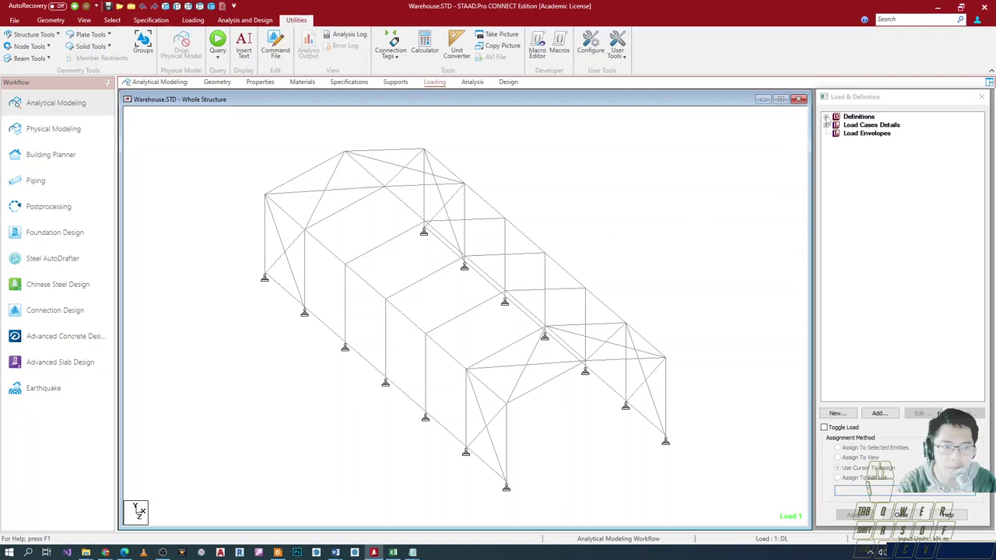
- Expand the wind definitions and examine the TYPE 4 WWZ intensity table and its common ASCE-7 data
left_click(827, 116)
left_click(837, 141)
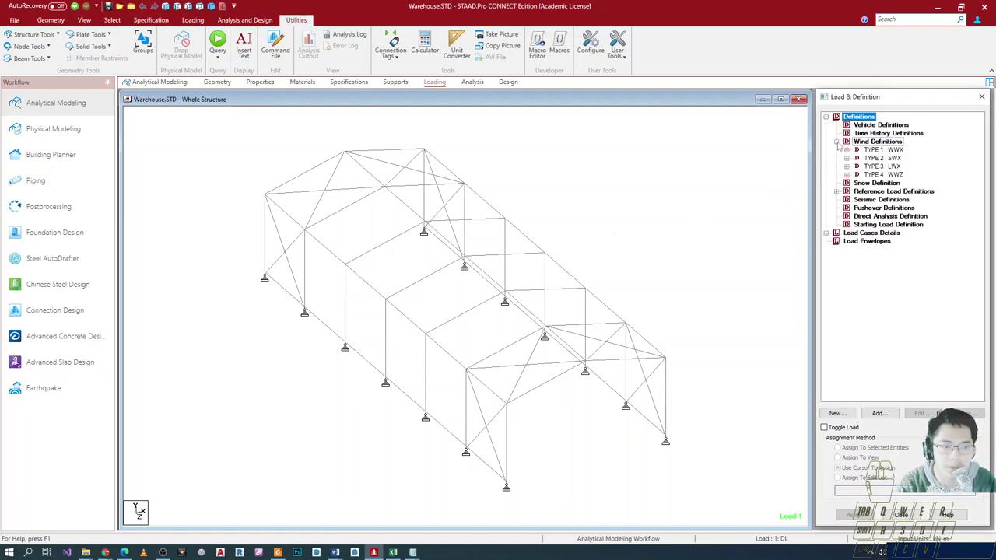
left_click(868, 176)
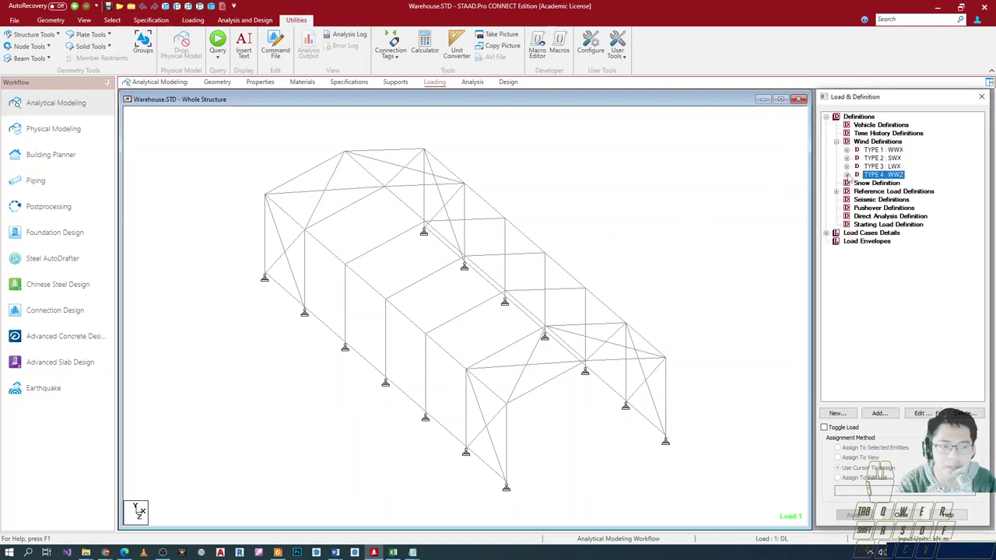
left_click(848, 176)
double_click(887, 183)
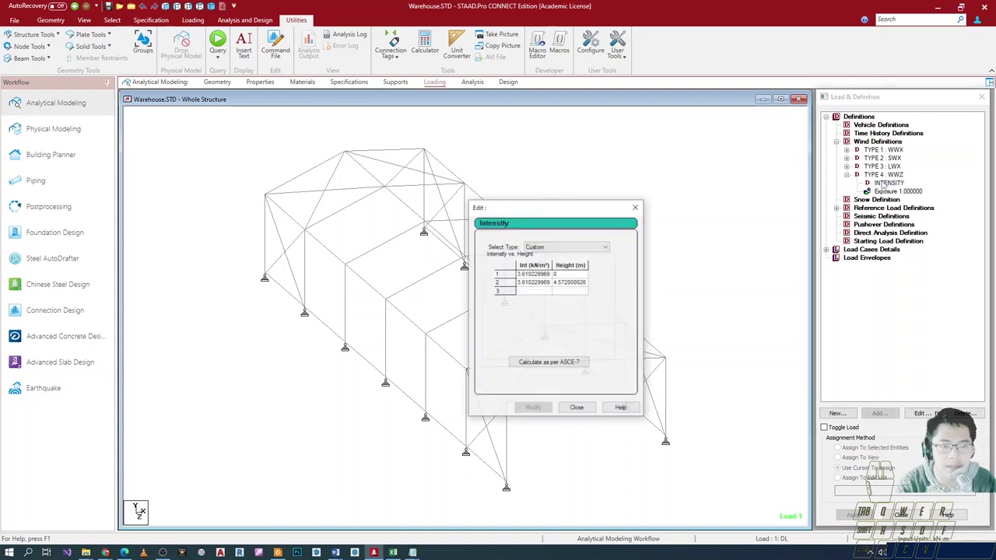
left_click(636, 204)
double_click(882, 184)
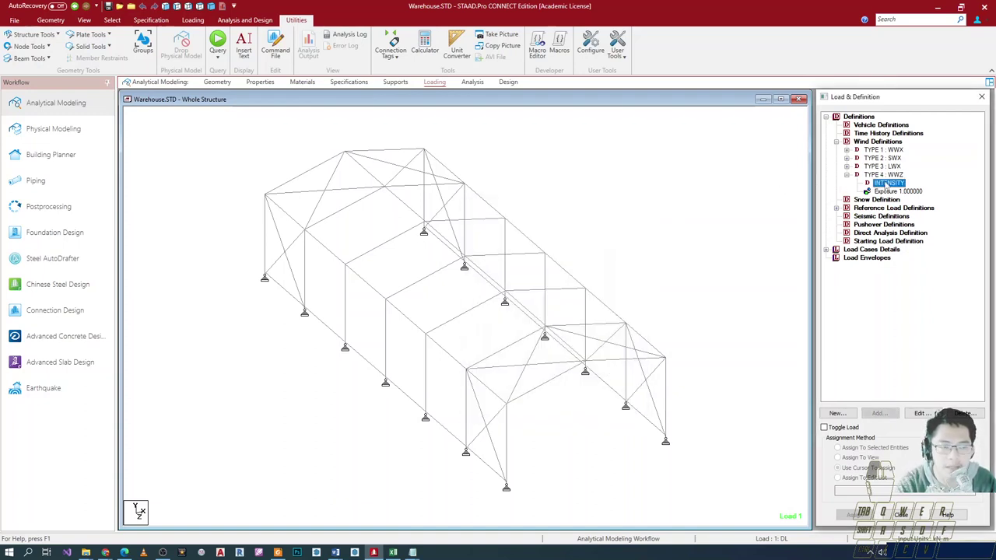
left_click(562, 362)
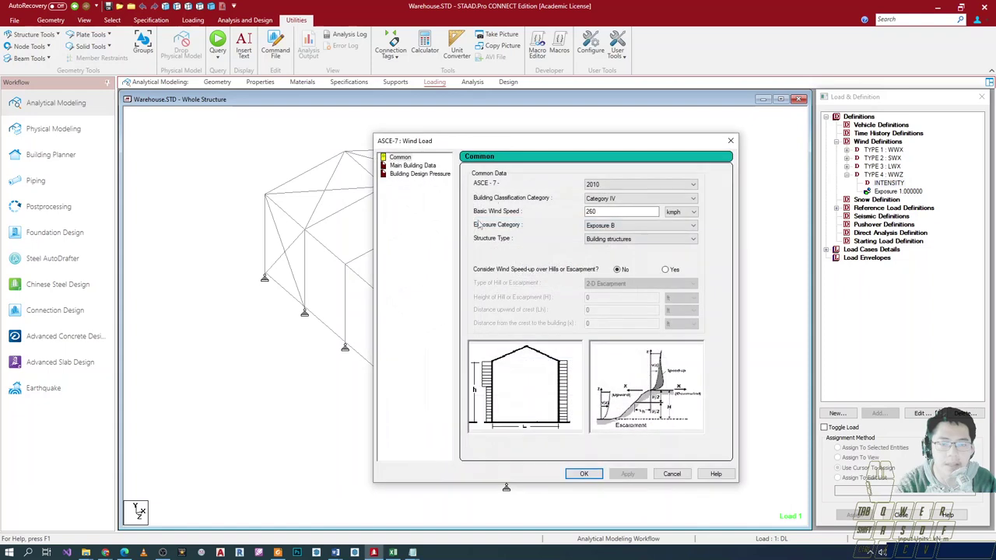
left_click_drag(545, 146, 464, 126)
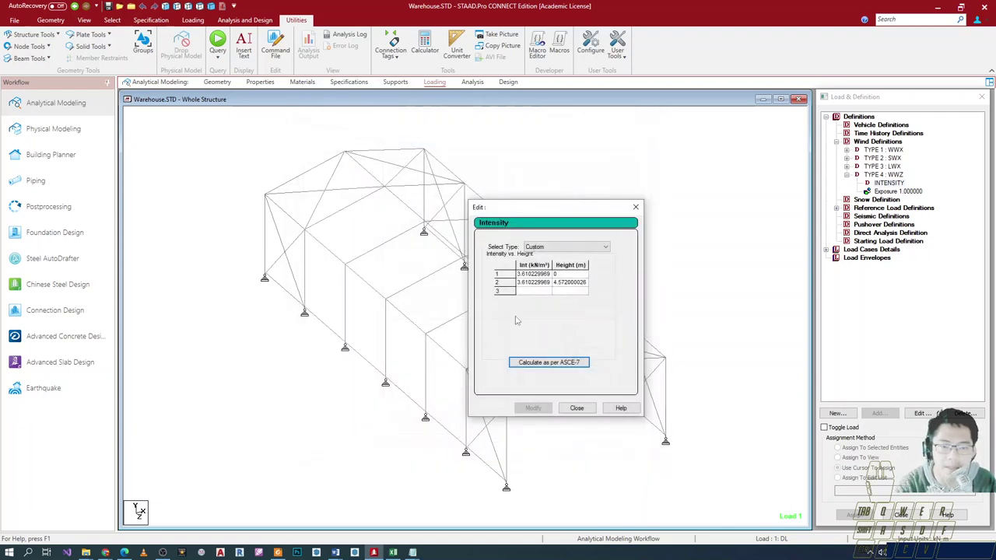
- In the TYPE 4 WWZ main building data, set the length along the wind to 21 m and normal to it to 8 m, and apply
left_click(544, 364)
left_click(395, 166)
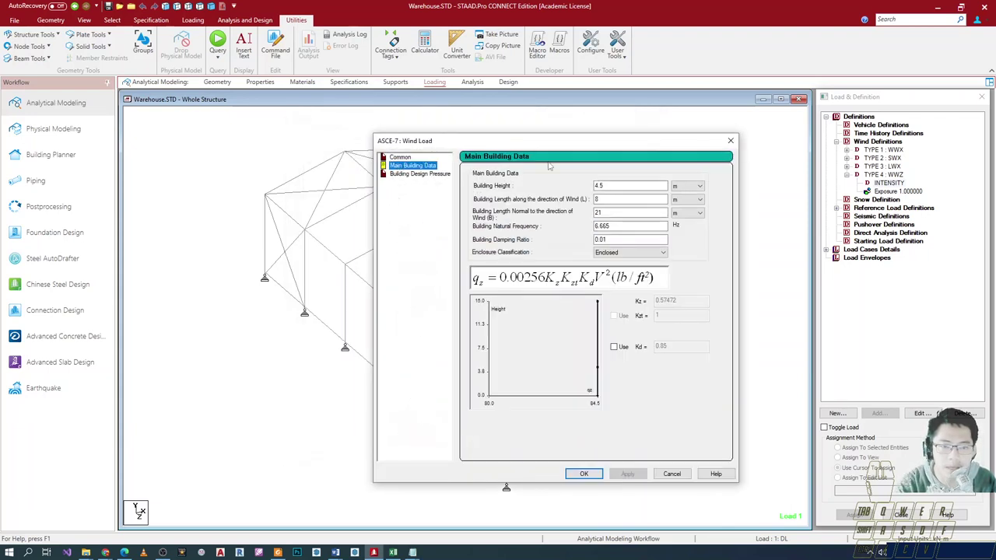
left_click_drag(560, 145, 418, 121)
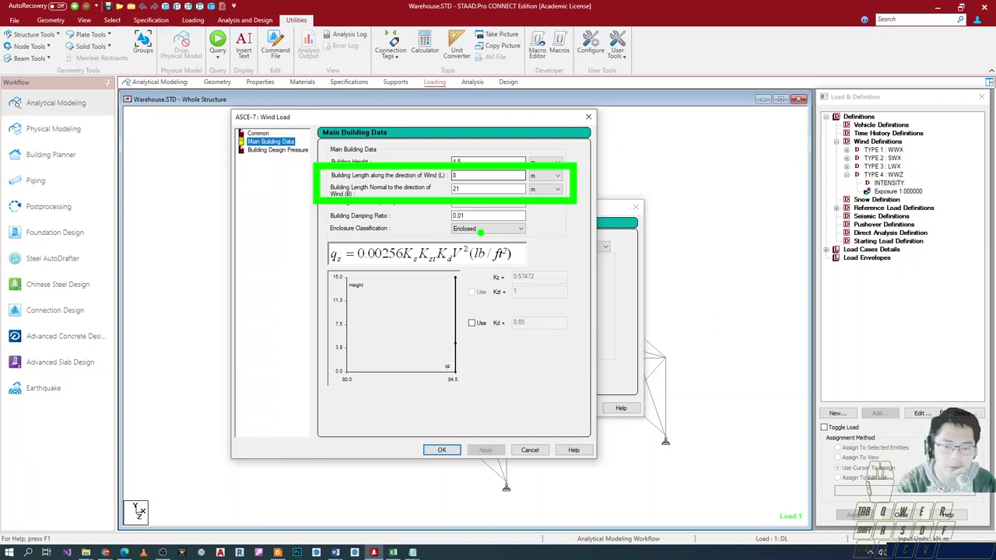
mouse_move(650, 504)
left_mouse_down()
mouse_move(606, 468)
mouse_move(643, 469)
left_mouse_up()
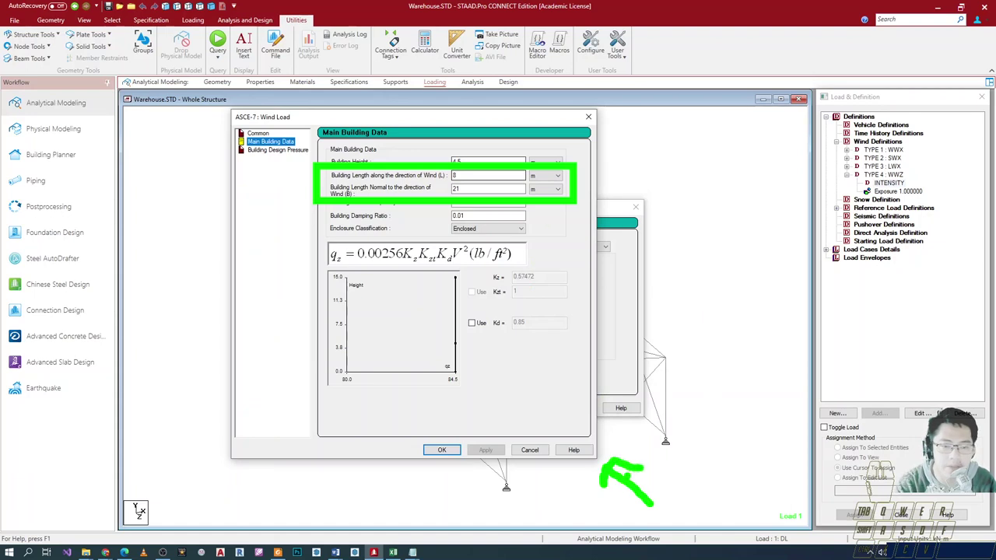
key("Escape")
left_click_drag(465, 176, 449, 177)
type("121")
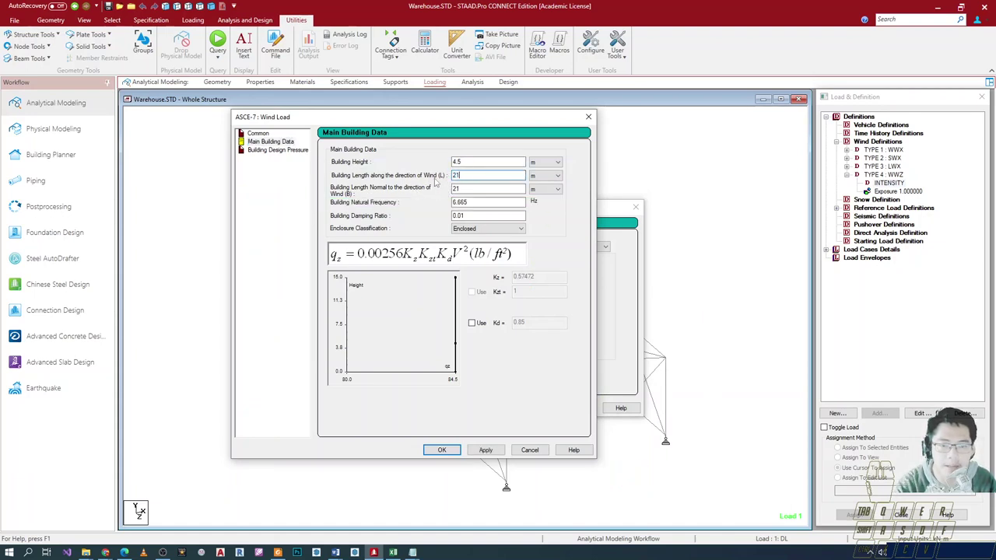
key("Tab")
type("76")
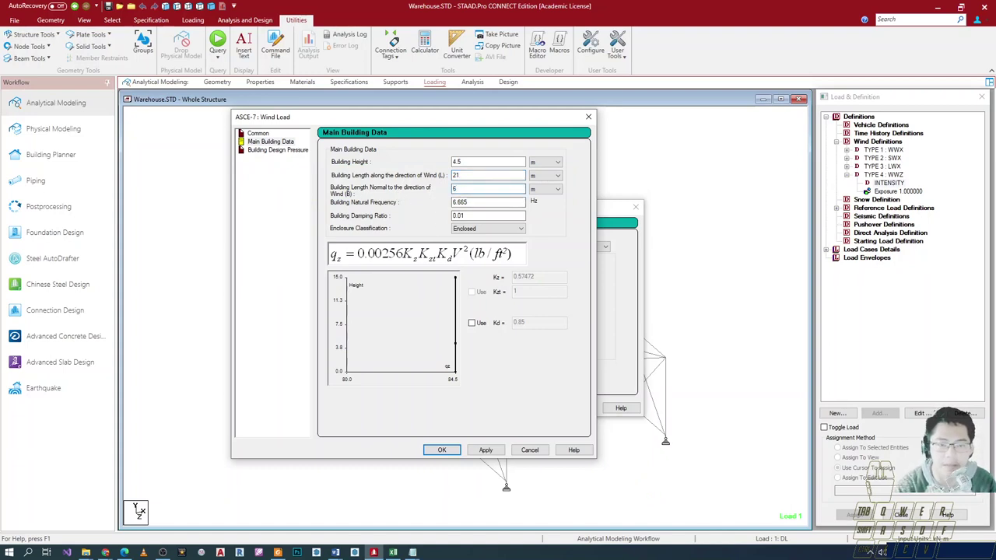
type("8")
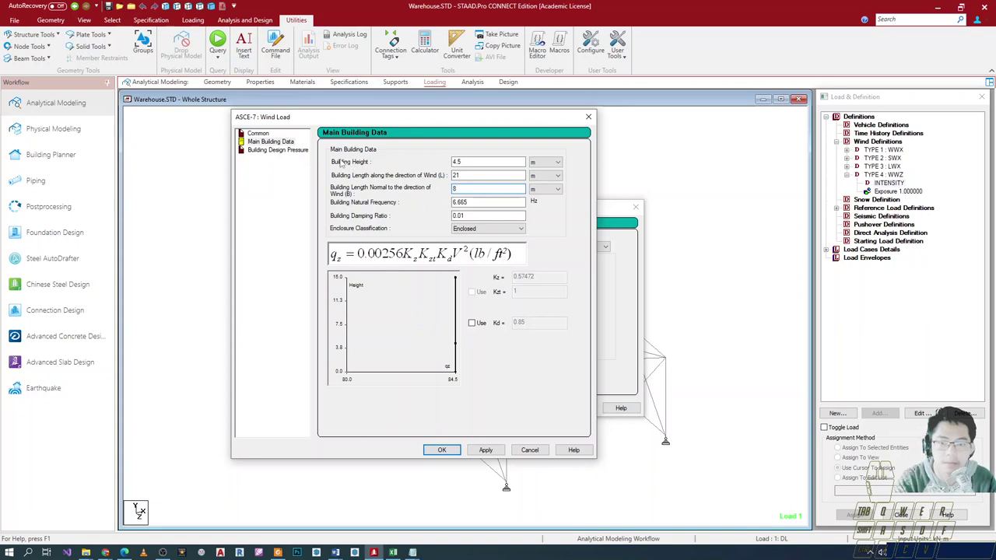
left_click(489, 449)
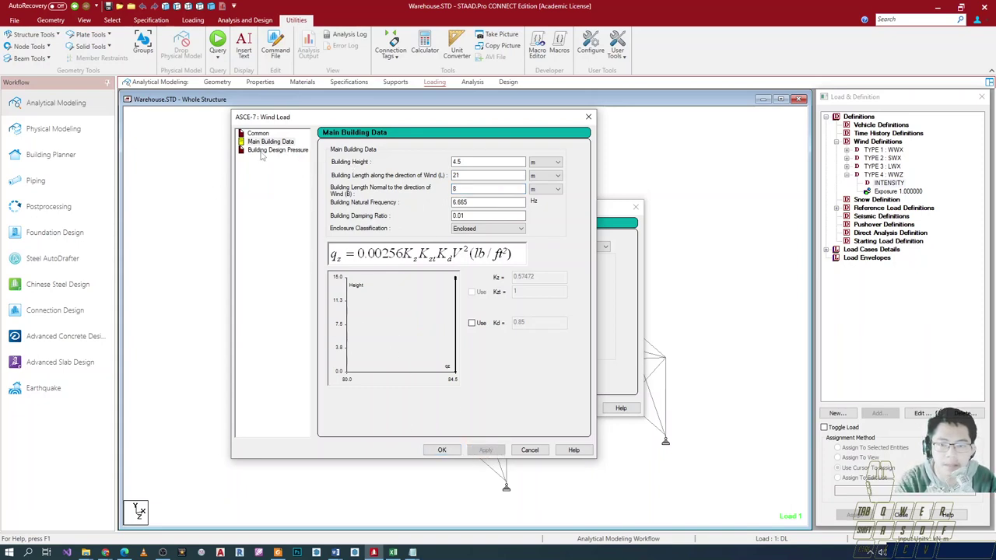
- Recalculate the TYPE 4 WWZ intensity for the Windward wall, modify the definition, and check its exposure joints
left_click(269, 151)
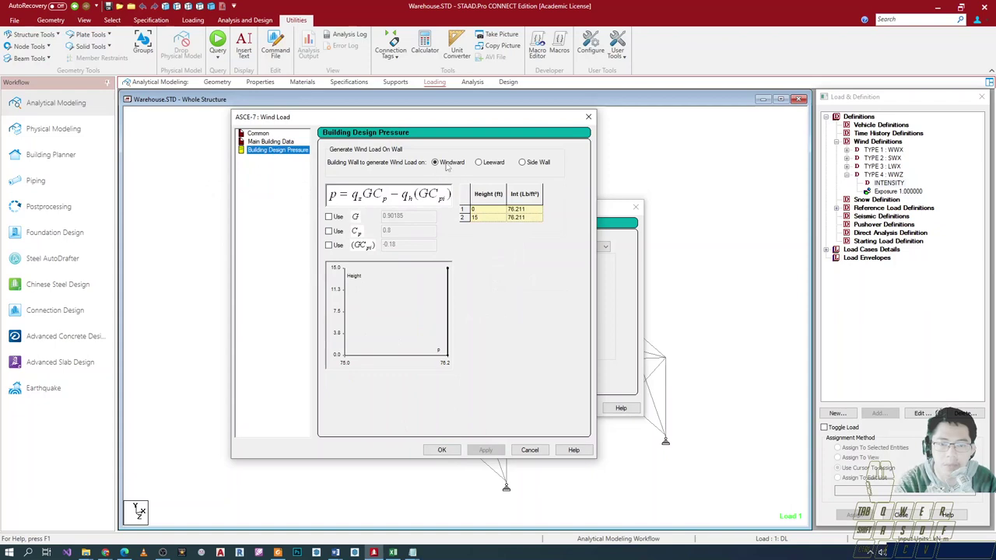
left_click(442, 450)
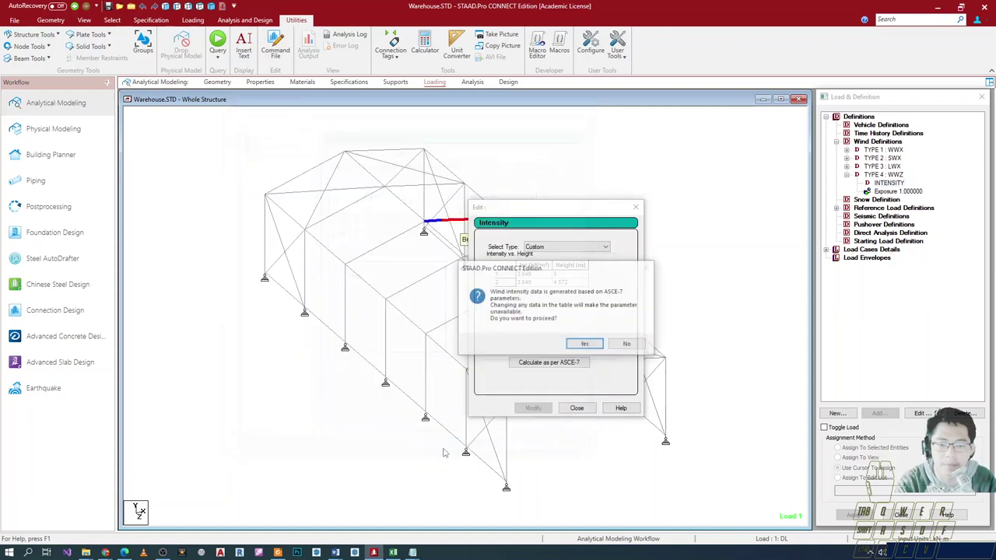
left_click(582, 347)
left_click(541, 408)
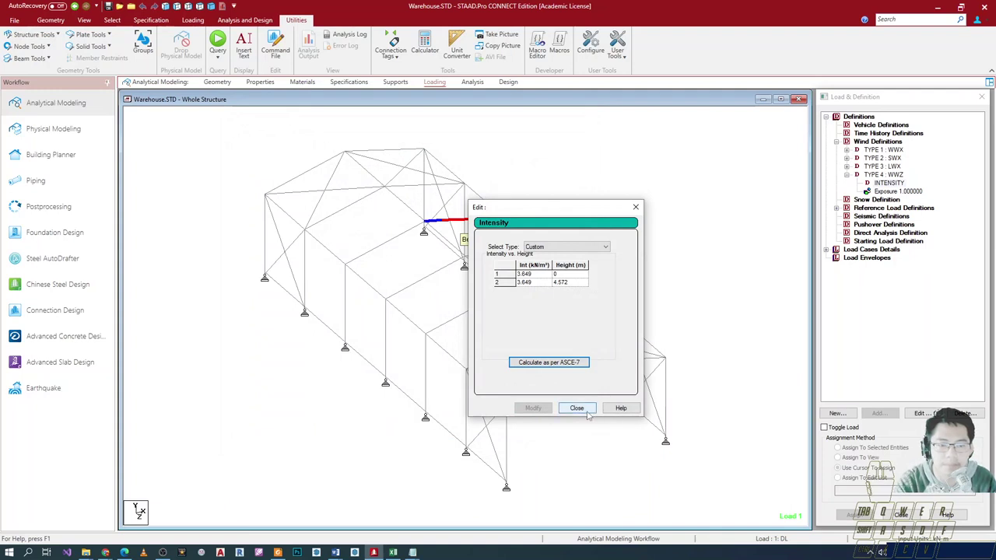
left_click(577, 408)
left_click(895, 190)
left_click(883, 174)
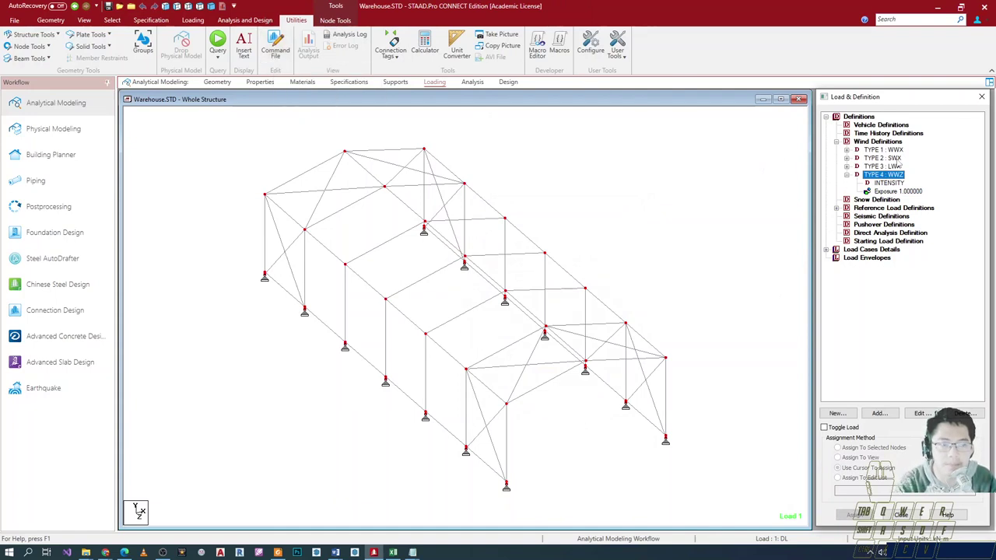
- Save the modified structure, open the command file, and select the whole TYPE 4 WWZ wind block for copying
left_click(275, 45)
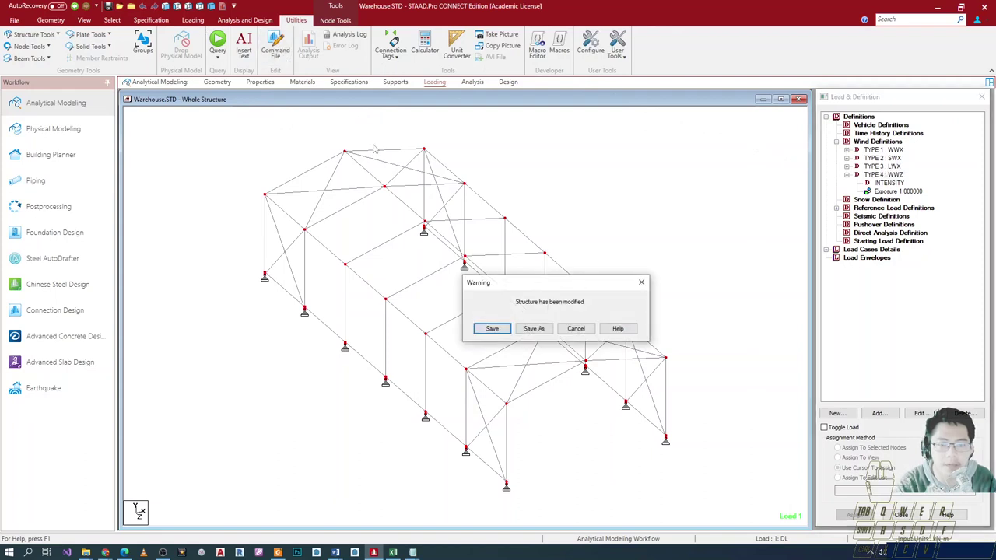
left_click(505, 328)
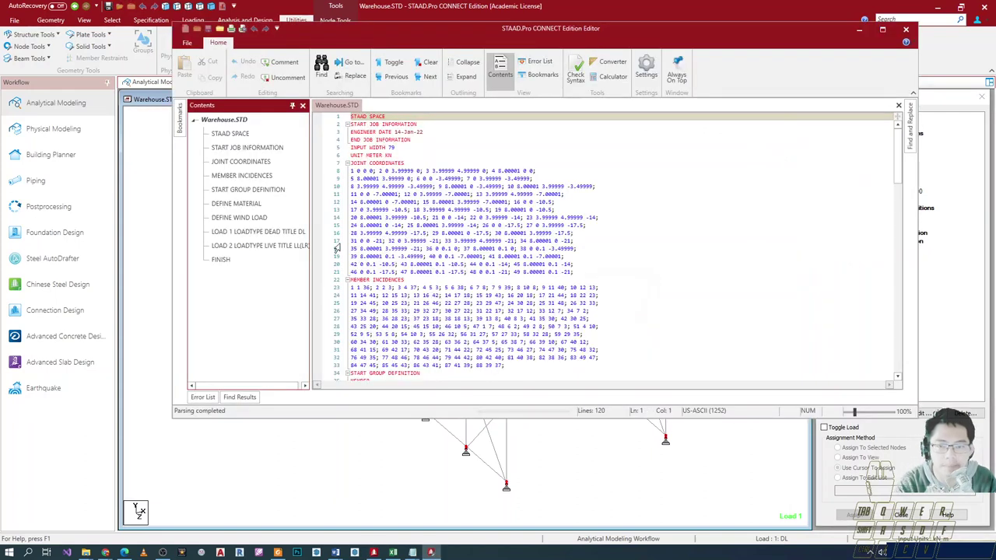
scroll(382, 202, "down", 12)
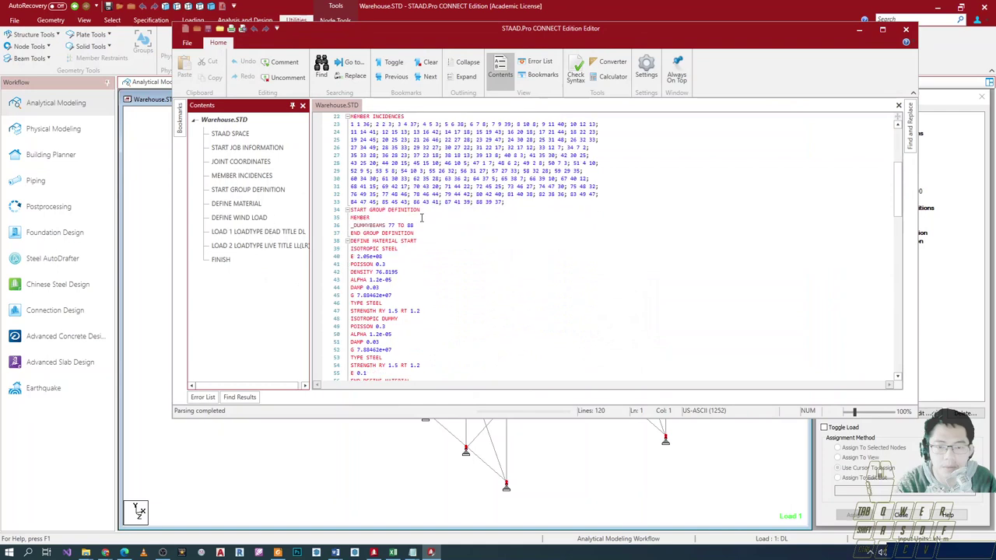
scroll(434, 236, "down", 20)
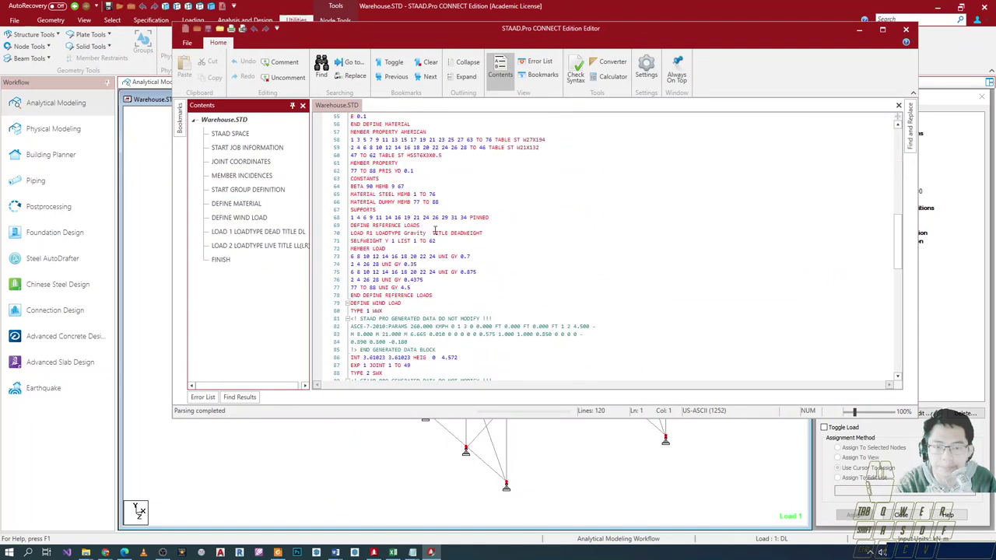
scroll(389, 281, "up", 5)
scroll(391, 268, "up", 2)
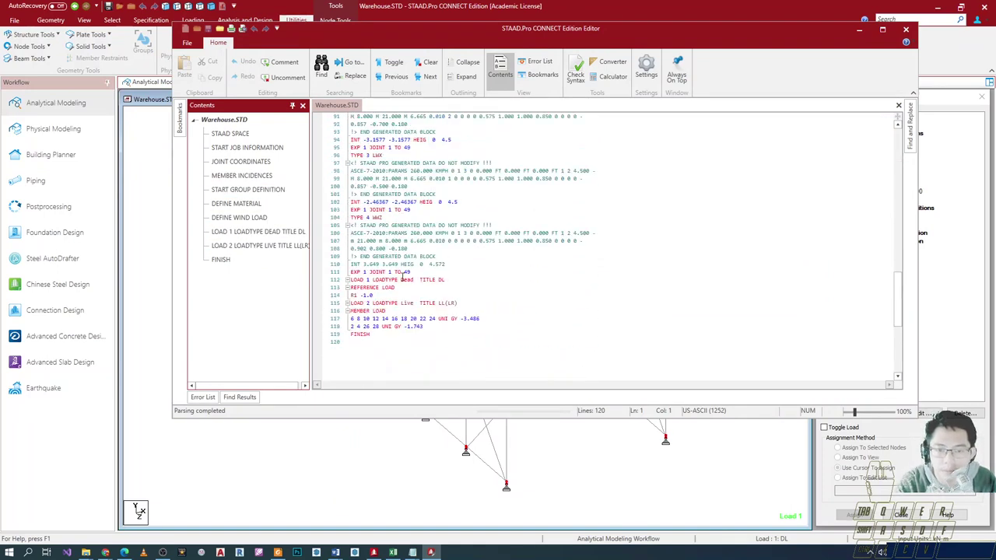
left_click(351, 217)
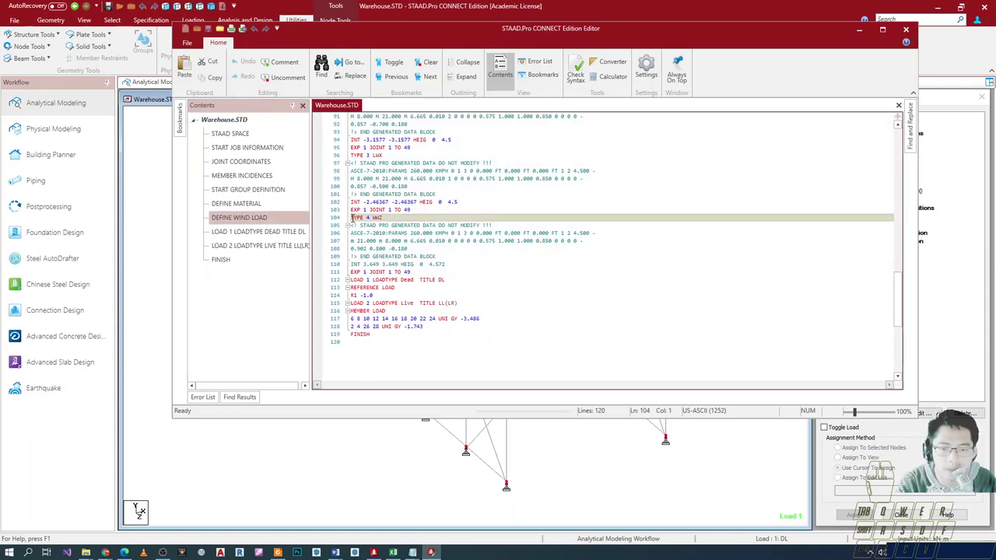
left_click_drag(351, 218, 444, 274)
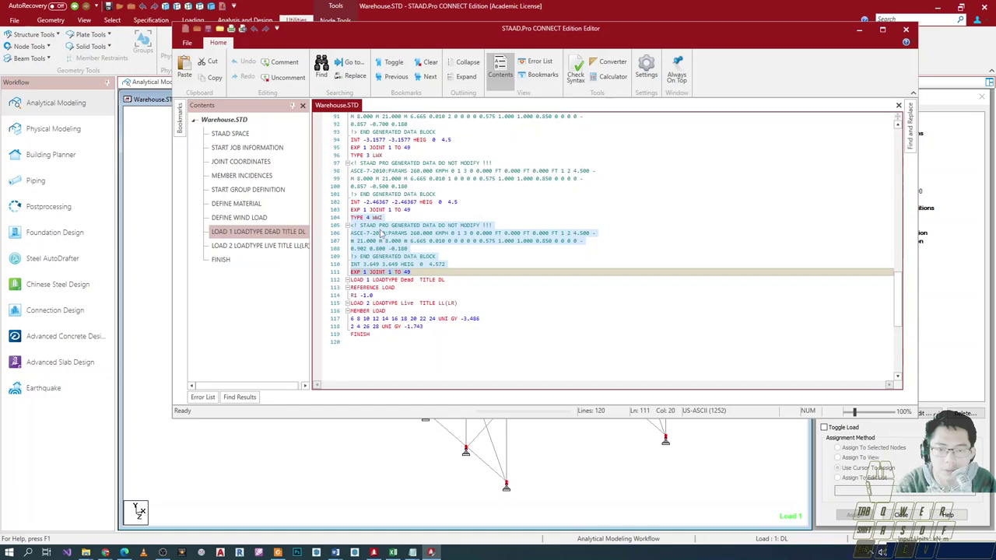
- Paste a copy of the TYPE 4 WWZ block directly below the original, after its EXP 1 JOINT 1 TO 49 line
left_click(418, 264)
left_click(351, 264)
left_click_drag(352, 264, 463, 268)
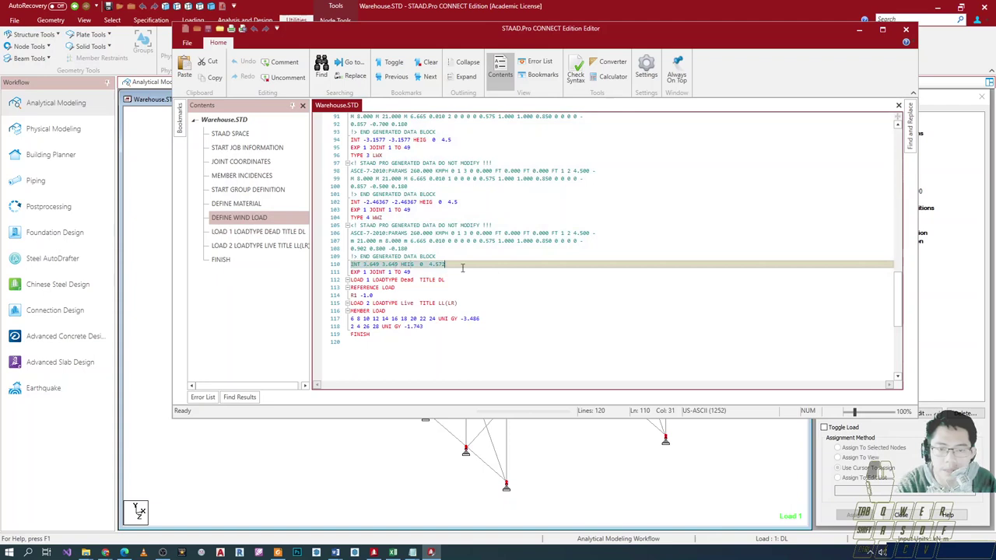
left_click(460, 278)
left_click(461, 274)
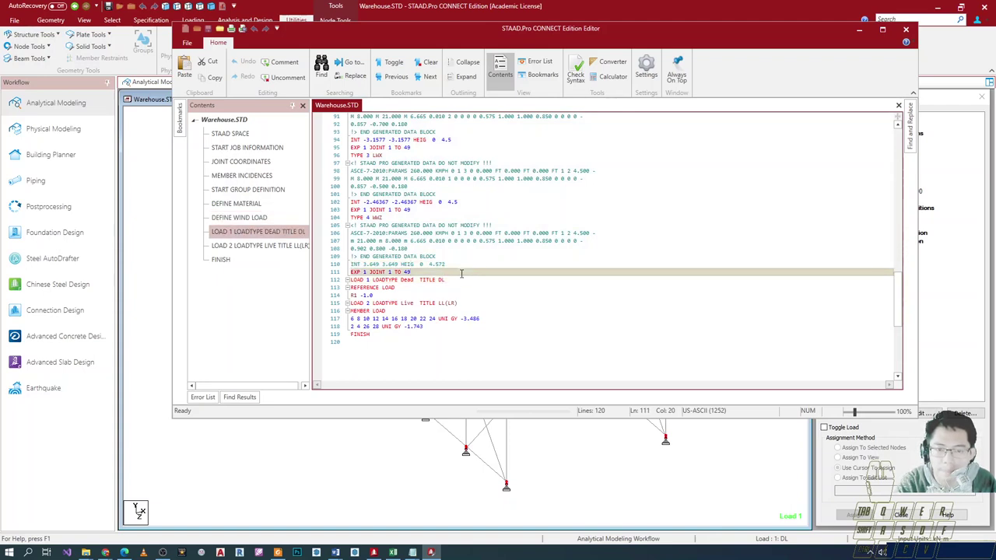
scroll(461, 274, "up", 2)
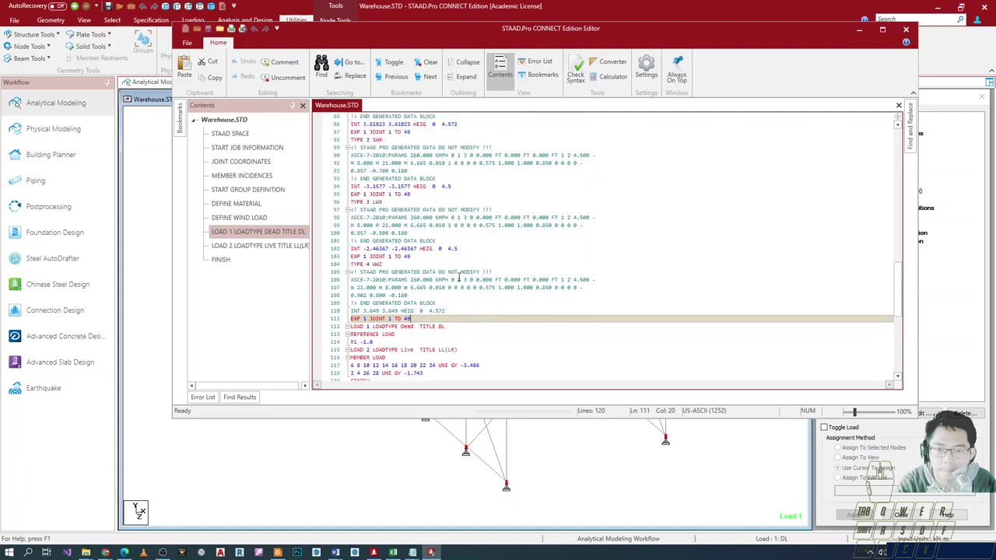
scroll(459, 284, "up", 1)
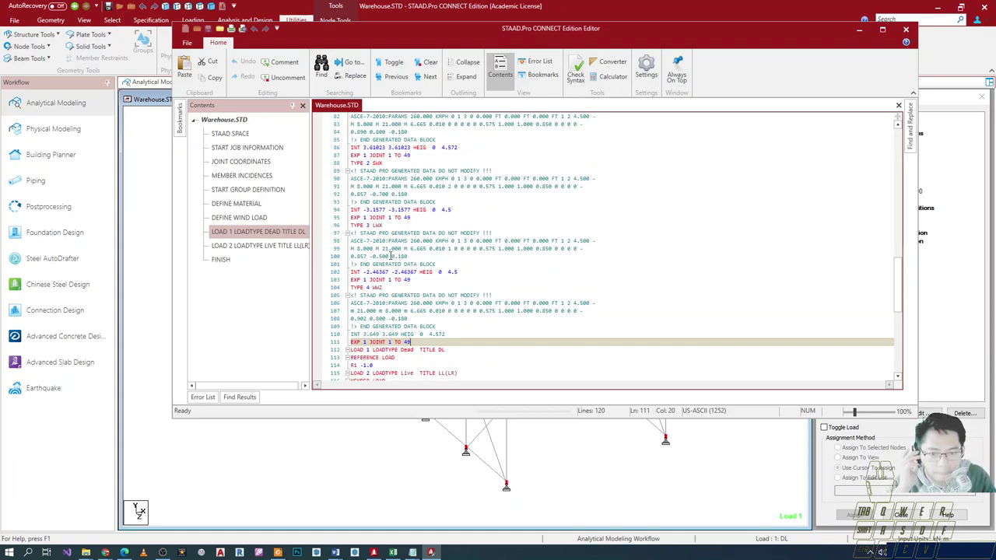
scroll(392, 257, "down", 1)
type("TYPE 4 WWZ <! STAAD PRO GENERATED DATA DO NOT MODIFY !!! ASCE-7-2010:PARAMS 260.000 KMPH 0 1 3 0 0.000 FT 0.000 FT 1 2 4.500 - M 21.000 M 8.000 M 6.665 0.010 0 0 0 0 0.575 1.000 1.000 0.850 0 0 0 0 - 0.902 0.000 -0.100 !> END GENERATED DATA BLOCK INT 3.649 3.649 HEIG 0 4.572 EXP 1 JOINT 1 TO 49")
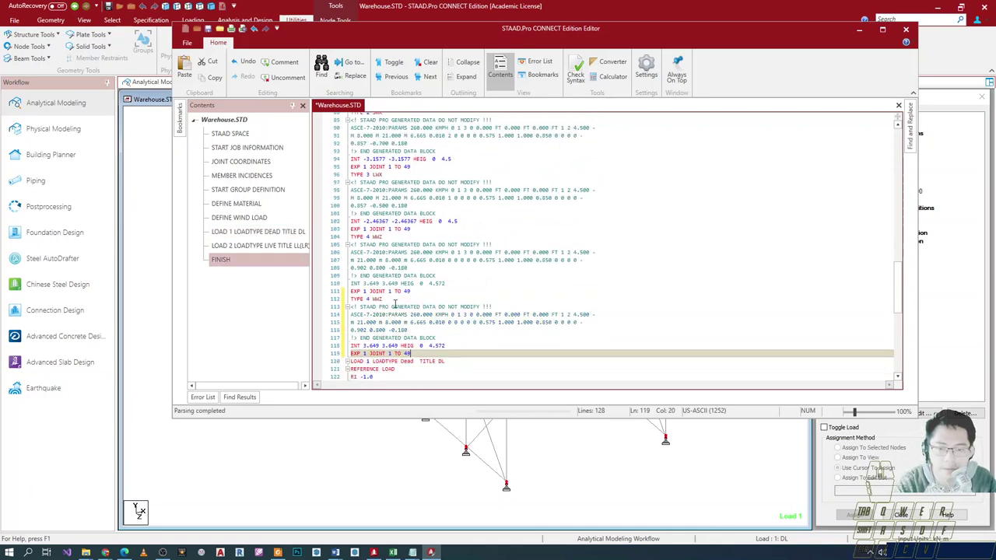
- Change the heading of the pasted wind block to TYPE 5 SWZ
left_click(370, 299)
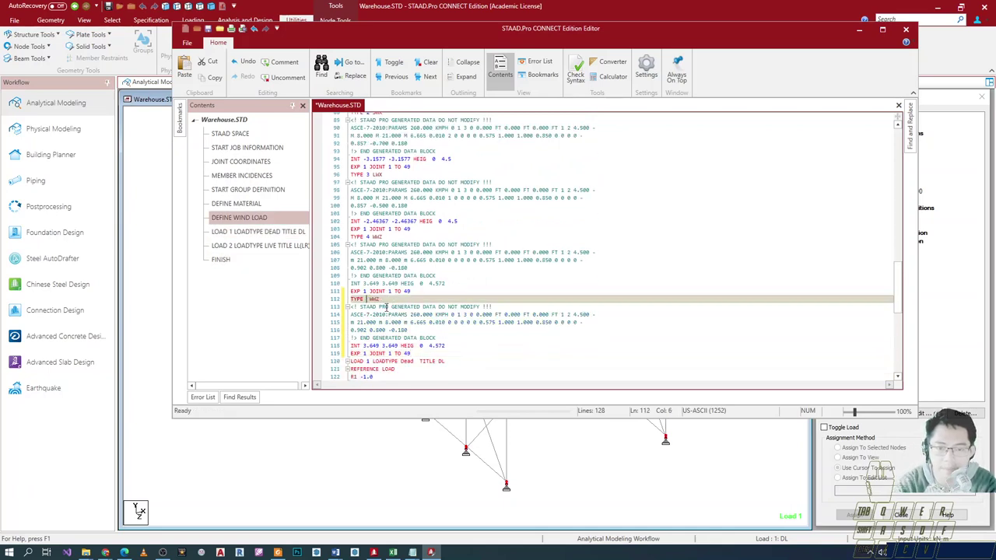
type("5")
key("BackSpace")
type("5")
scroll(405, 288, "up", 3)
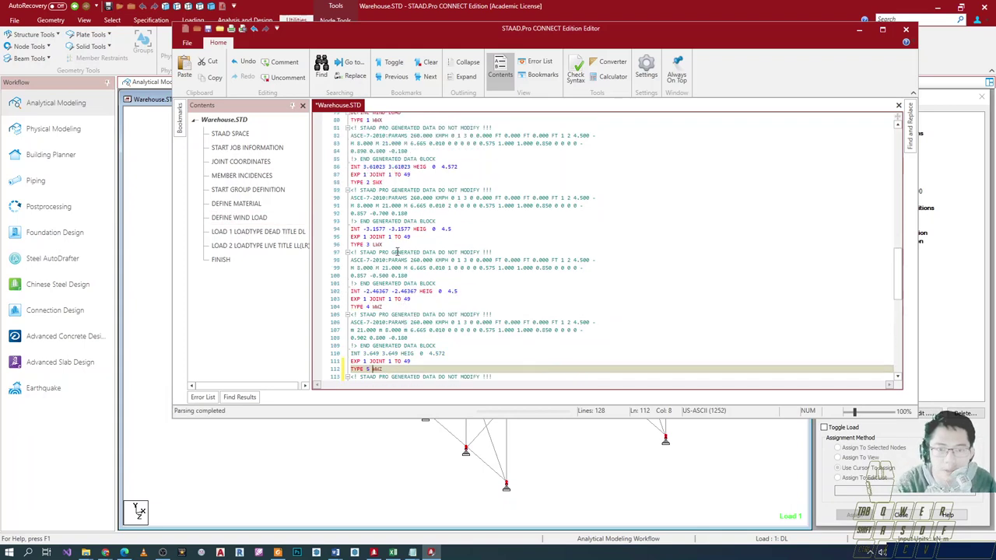
scroll(374, 321, "down", 2)
double_click(378, 322)
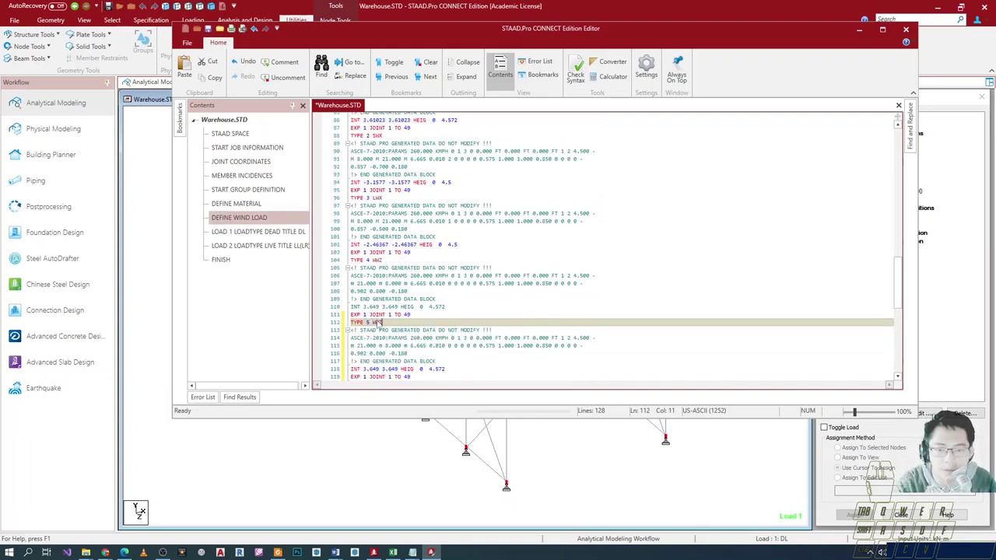
type("S")
- Paste another WWZ copy below the TYPE 5 SWZ block, retitle it TYPE 6 LWZ, and close the command file with its changes saved
scroll(395, 318, "down", 3)
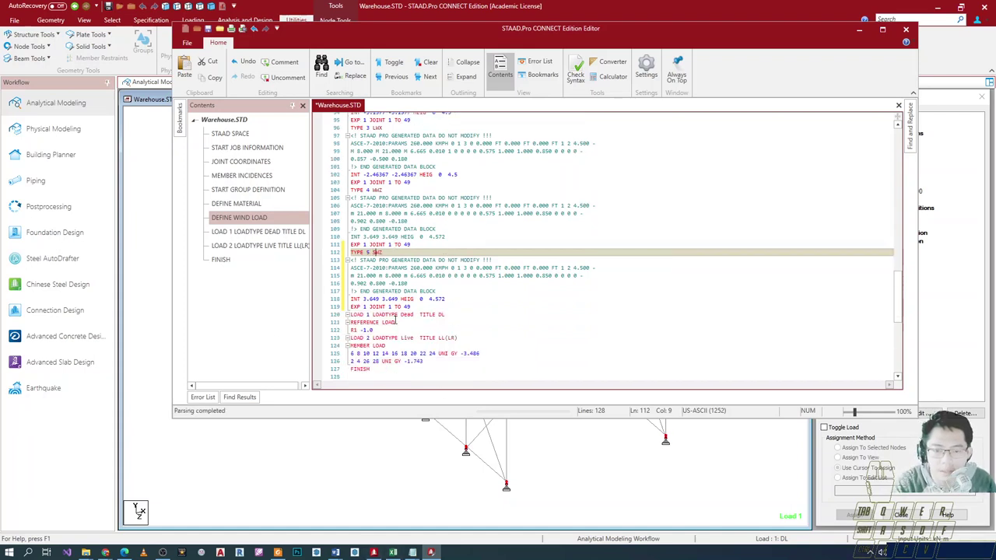
left_click(464, 308)
key("Return")
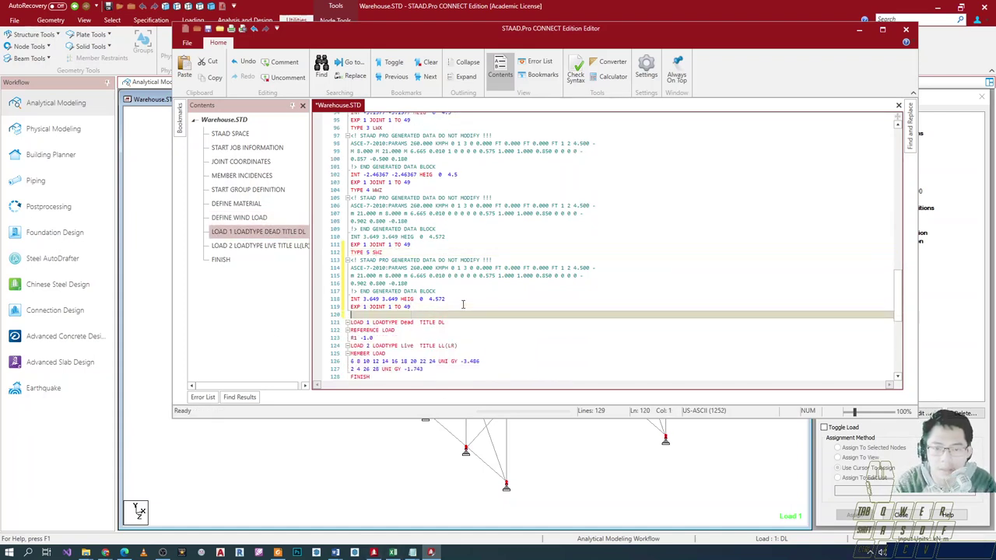
type("TYPE 4 WWZ <! STAAD PRO GENERATED DATA DO NOT MODIFY !!! ASCE-7-2010:PARAMS 260.000 KMPH 0 1 3 0 0.000 FT 0.000 FT 0.000 FT 1 2 4.500 - m 21.000 m 8.000 m 6.665 0.010 0 0 0 0 0 0.575 1.000 1.000 0.850 0 0 0 0 - 0.902 0.000 -0.180 !> END GENERATED DATA BLOCK INT 3.649 3.649 HEIG 0 4.572 EXP 1 JOINT 1 TO 49")
double_click(371, 315)
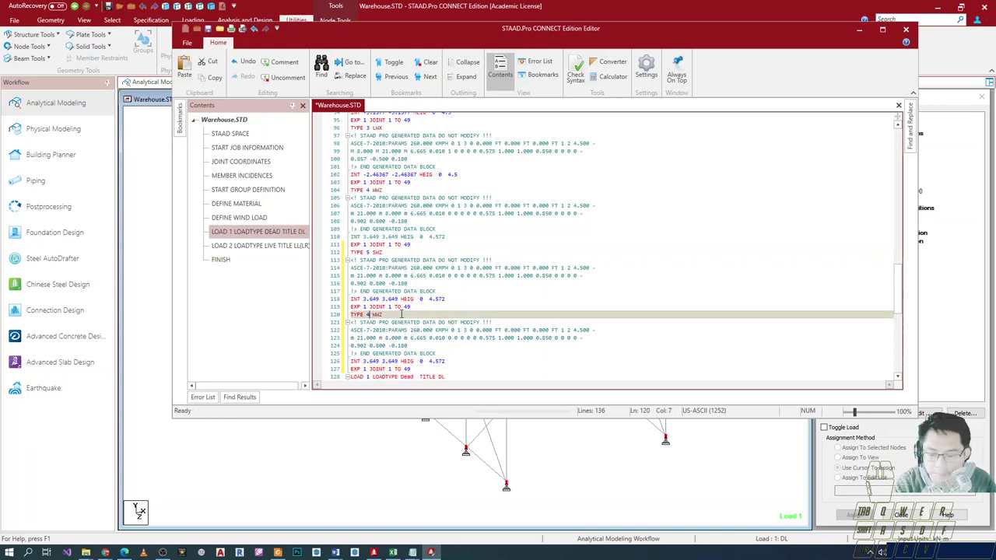
type("6 L")
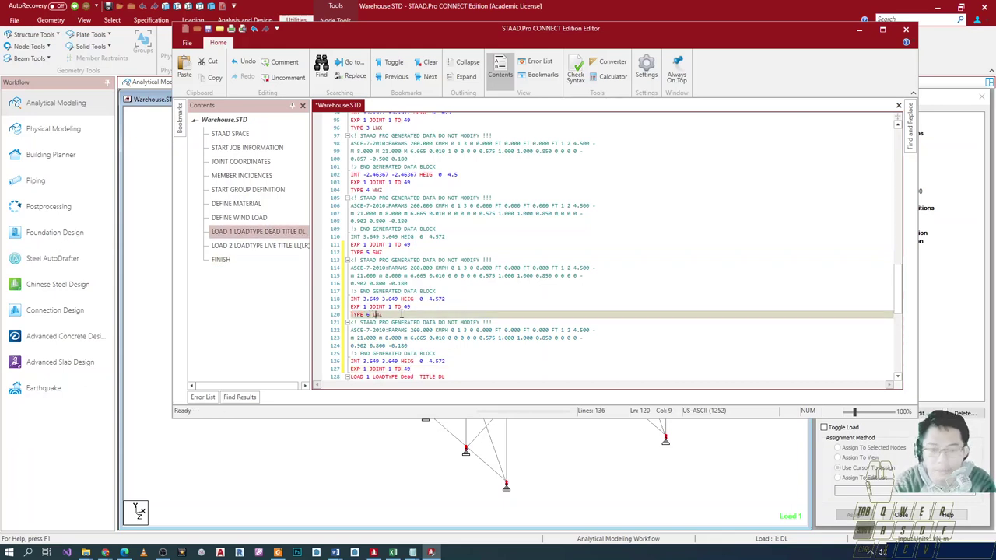
key("Down")
key("Down")
key("Down")
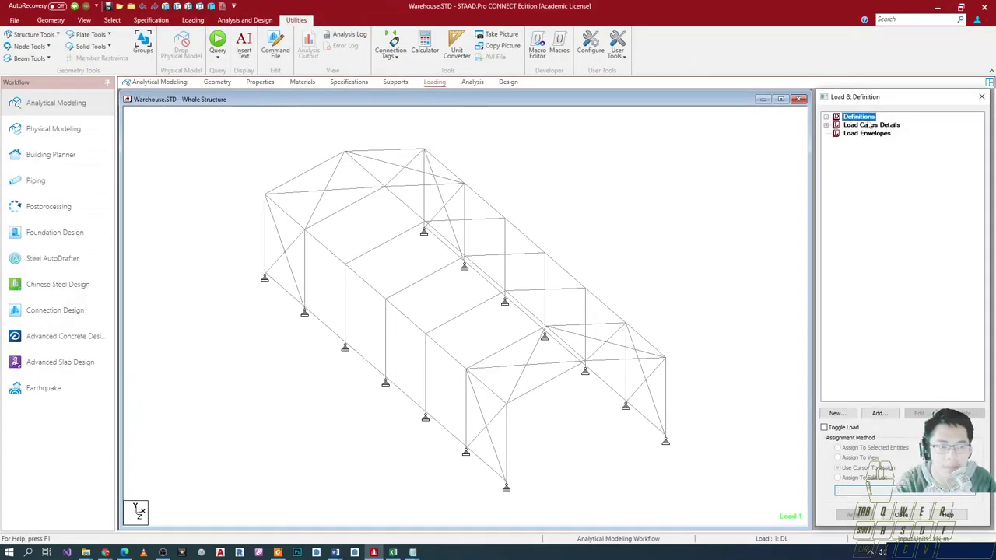
- Expand the wind definitions down to the intensity entry of TYPE 5 SWZ
key("Right")
key("Down")
key("Down")
key("Down")
key("Right")
key("Down")
key("Down")
key("Down")
key("Down")
key("Down")
key("Right")
key("Down")
- Recalculate the TYPE 5 SWZ intensity per ASCE-7 for the Side Wall and modify the definition with it
double_click(880, 195)
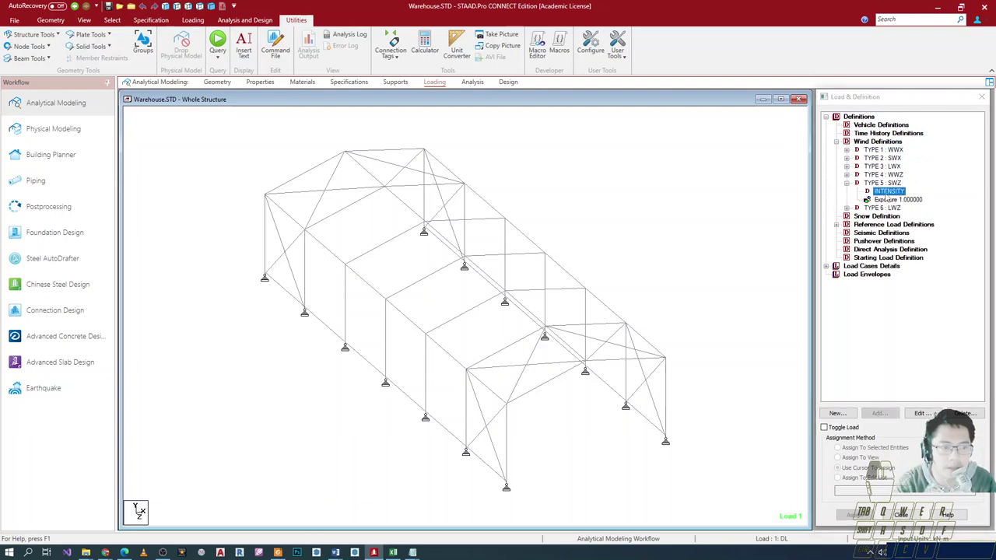
left_click(547, 361)
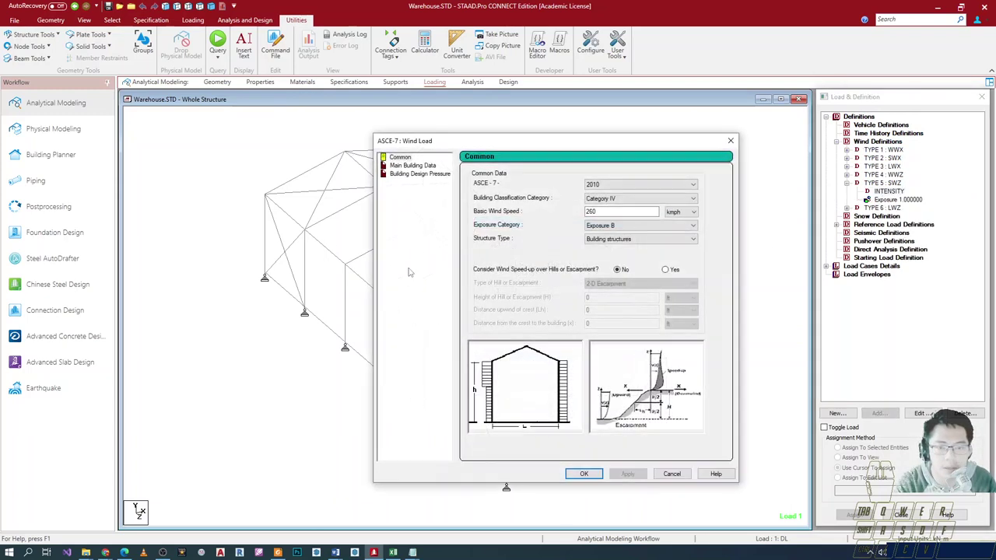
left_click(414, 174)
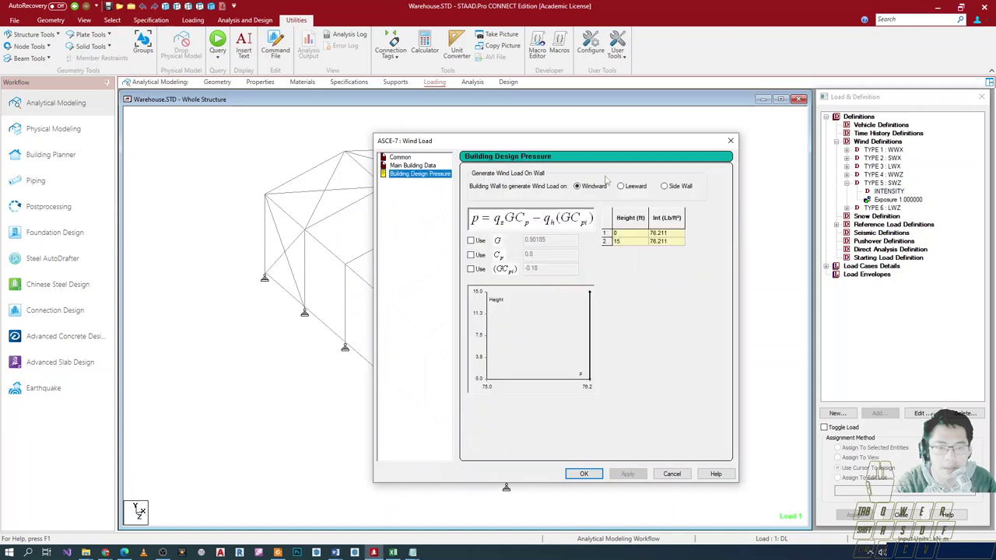
left_click(664, 186)
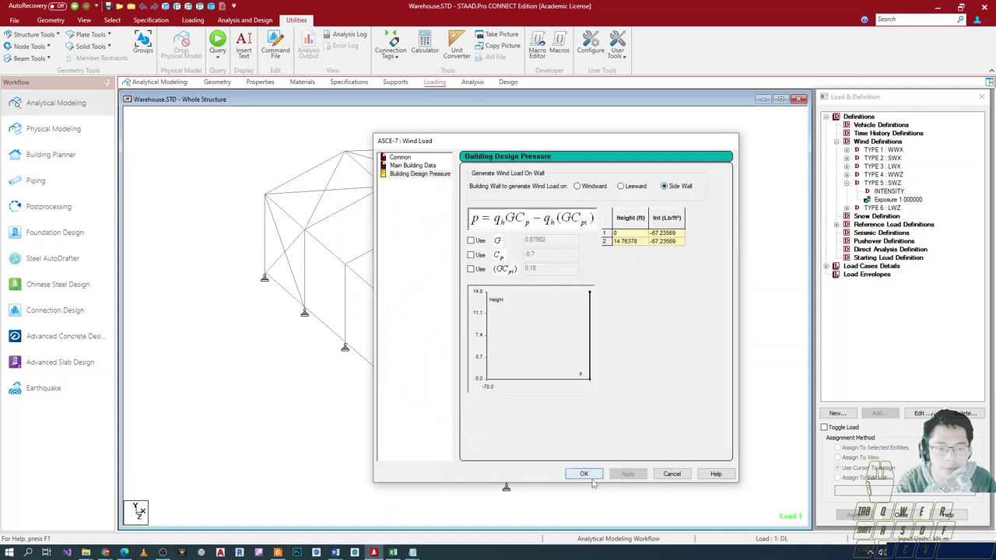
left_click(583, 474)
left_click(585, 344)
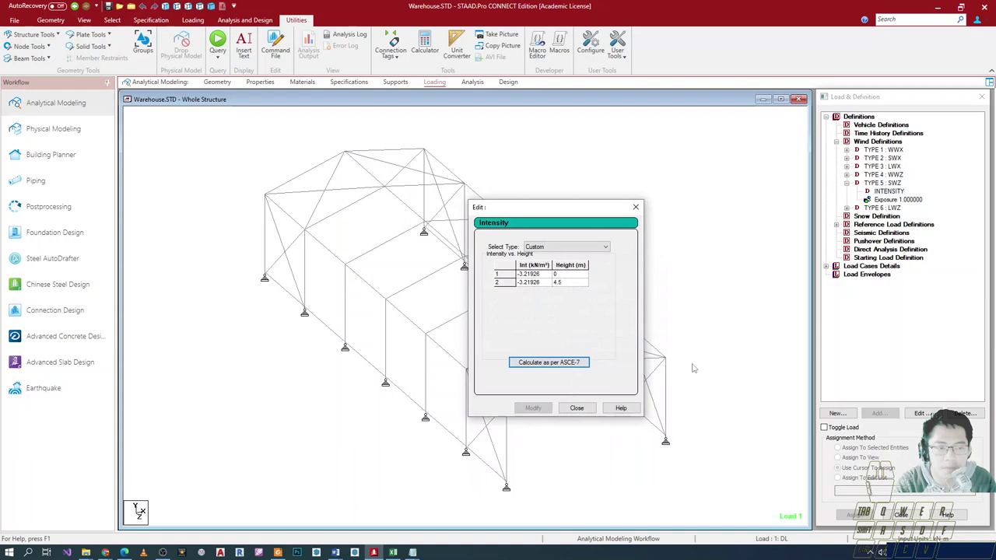
left_click(574, 408)
- Recalculate the TYPE 6 LWZ intensity per ASCE-7 for the Leeward wall and modify the definition with it
left_click(879, 216)
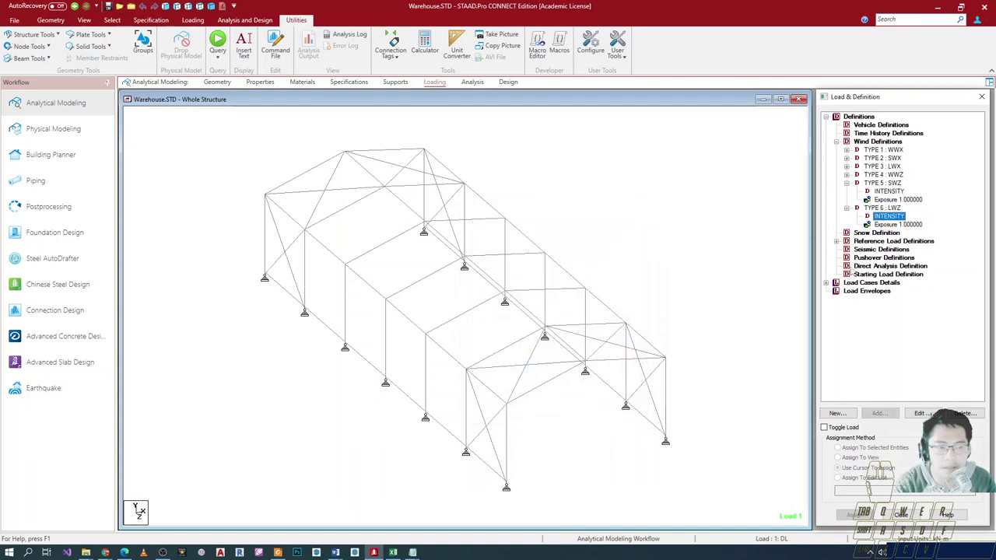
left_click(919, 413)
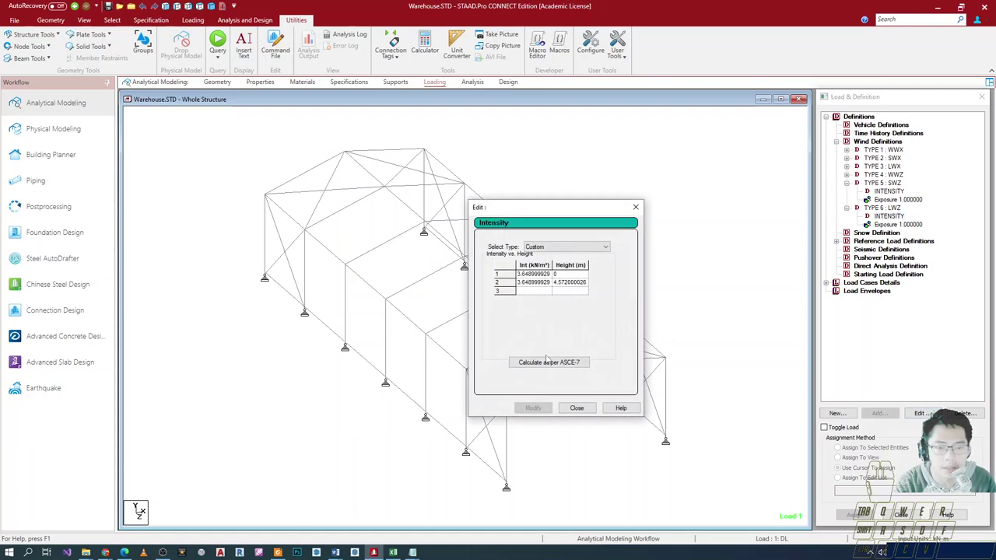
left_click(548, 361)
left_click(420, 173)
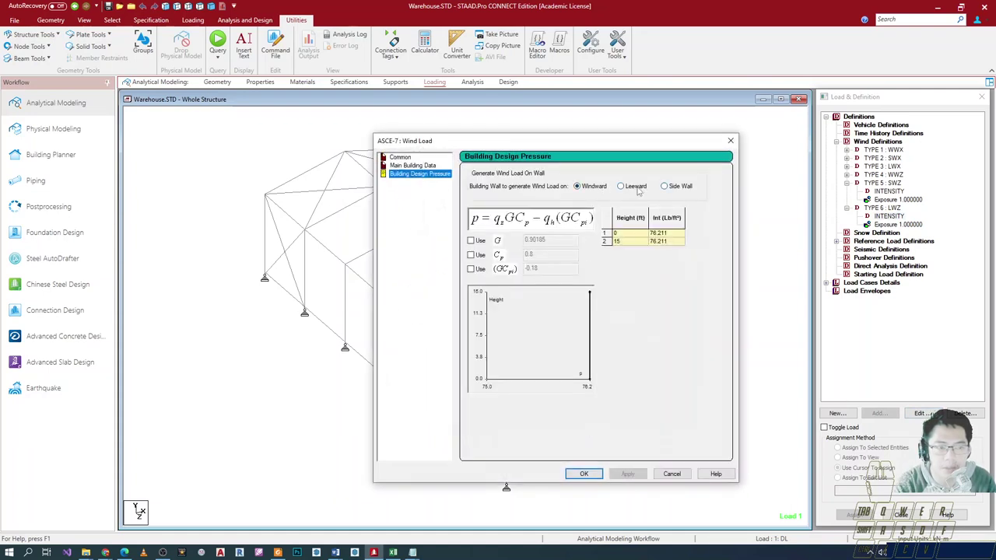
left_click(630, 187)
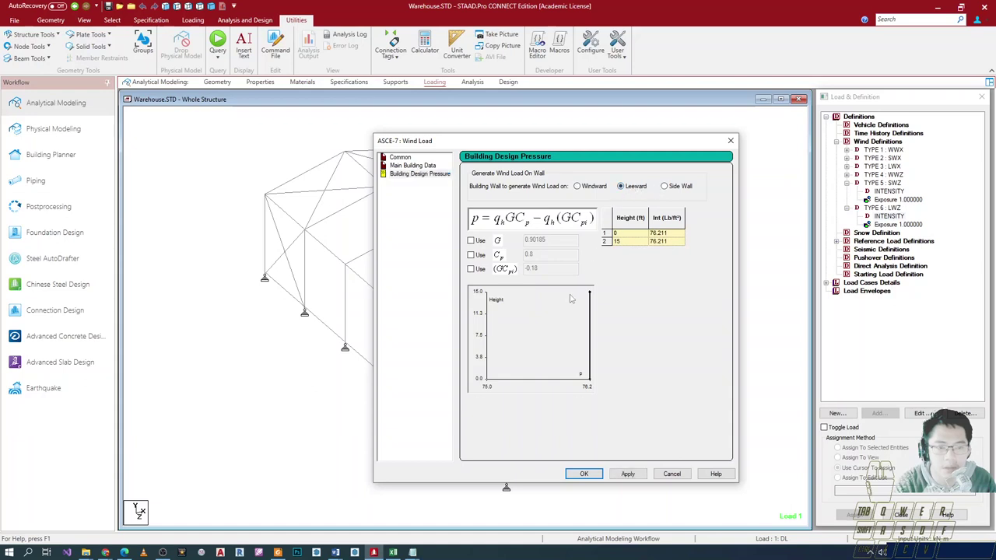
left_click(628, 473)
left_click(580, 347)
left_click(533, 407)
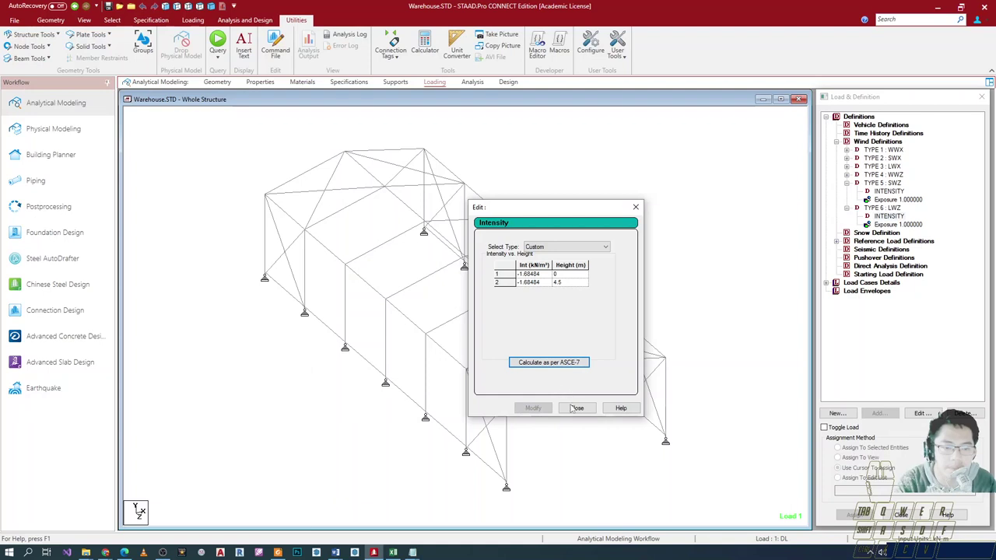
left_click(576, 407)
- Collapse the TYPE 6 LWZ and TYPE 5 SWZ wind definitions
left_click(885, 209)
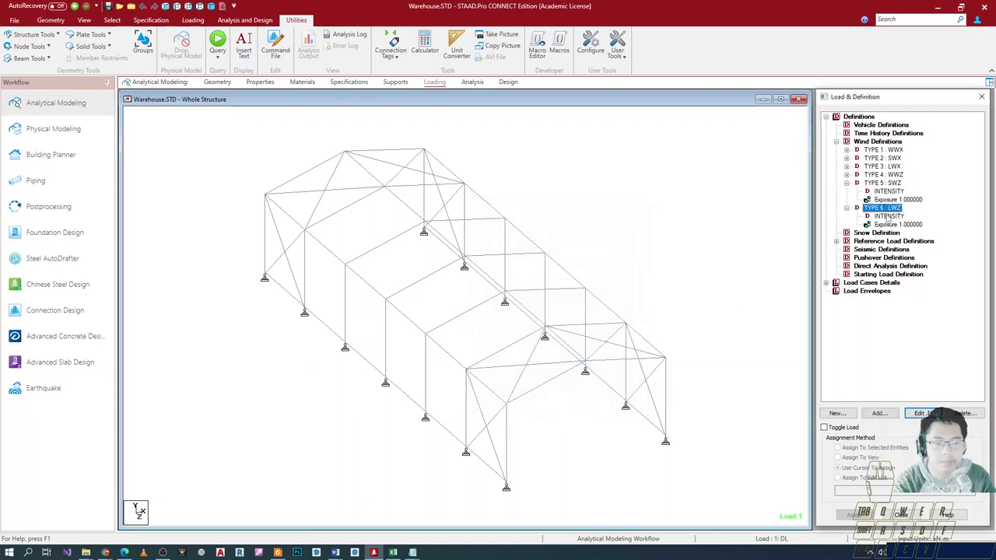
key("Left")
key("Up")
key("Left")
key("Left")
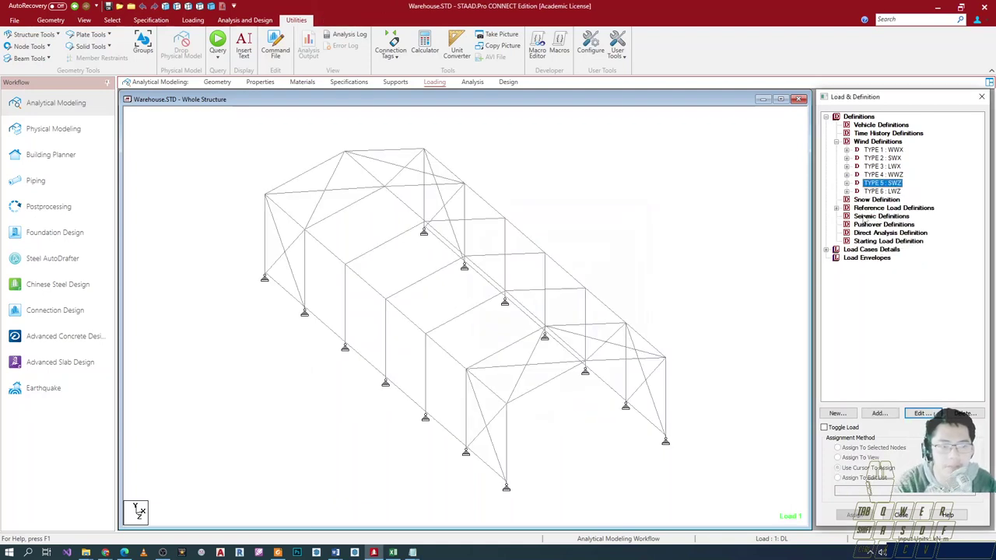
scroll(406, 254, "down", 3)
scroll(410, 261, "up", 5)
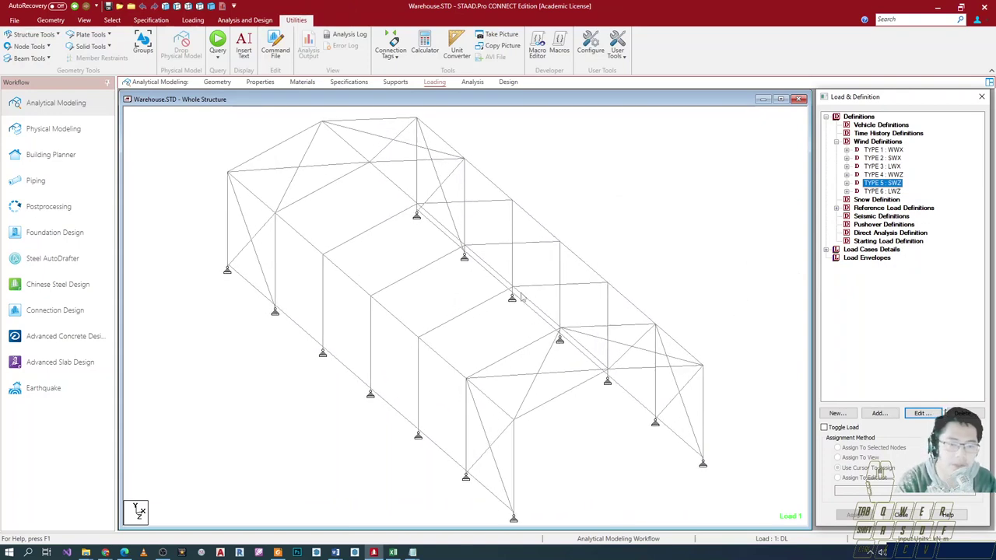
scroll(558, 316, "down", 2)
scroll(558, 335, "up", 4)
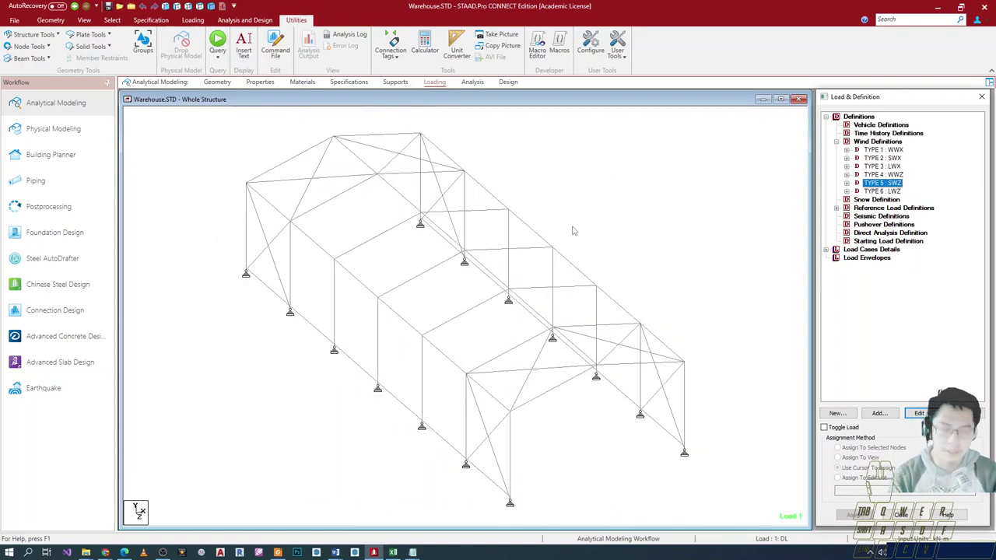
scroll(568, 255, "down", 1)
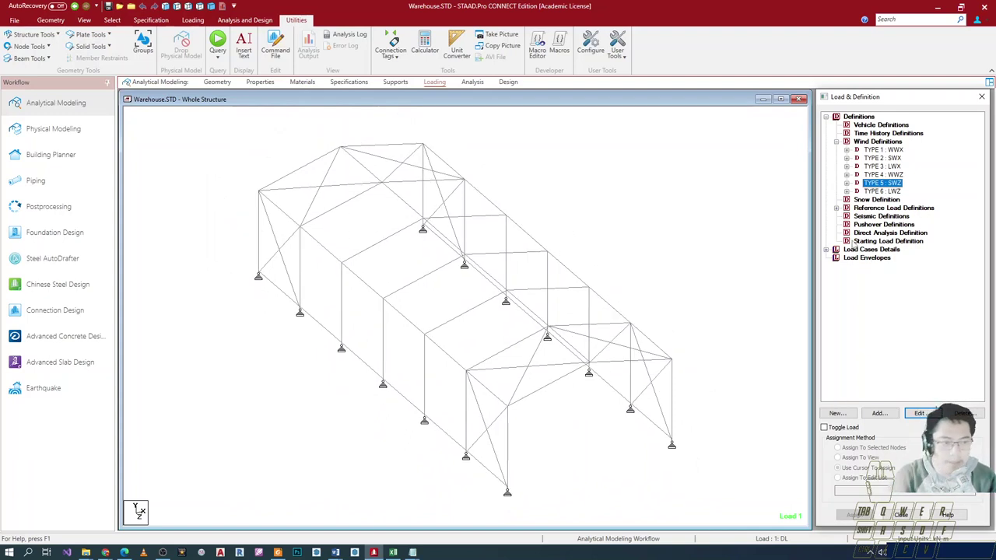
- Add primary load case 3 with loading type Wind and the title WLx
left_click(873, 249)
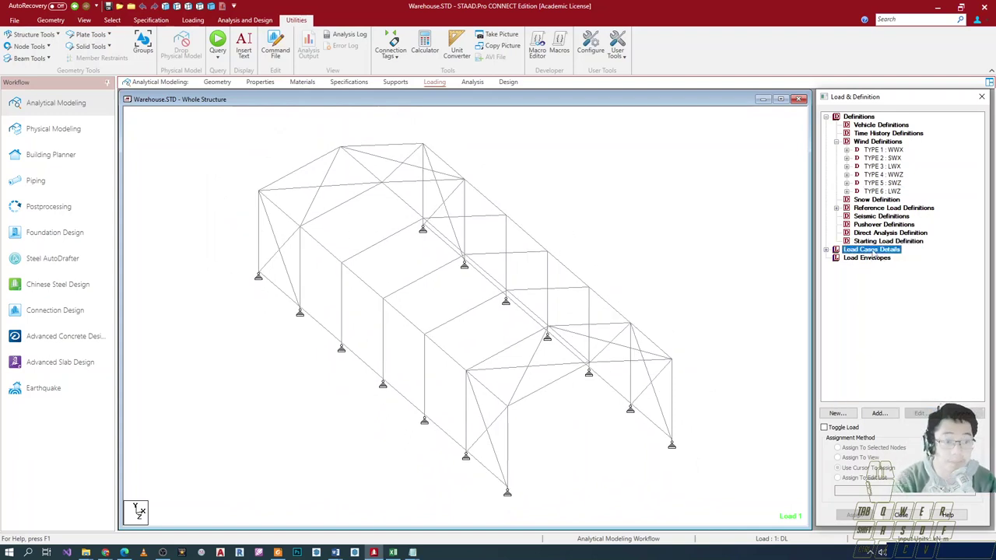
double_click(873, 250)
left_click(838, 413)
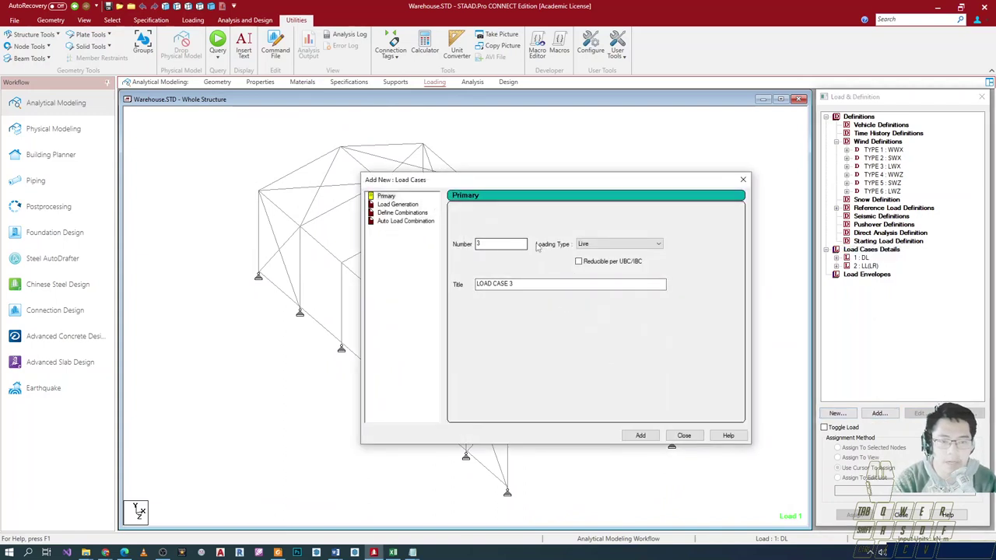
left_click(588, 245)
left_click(584, 273)
left_click_drag(562, 285, 115, 285)
type("W")
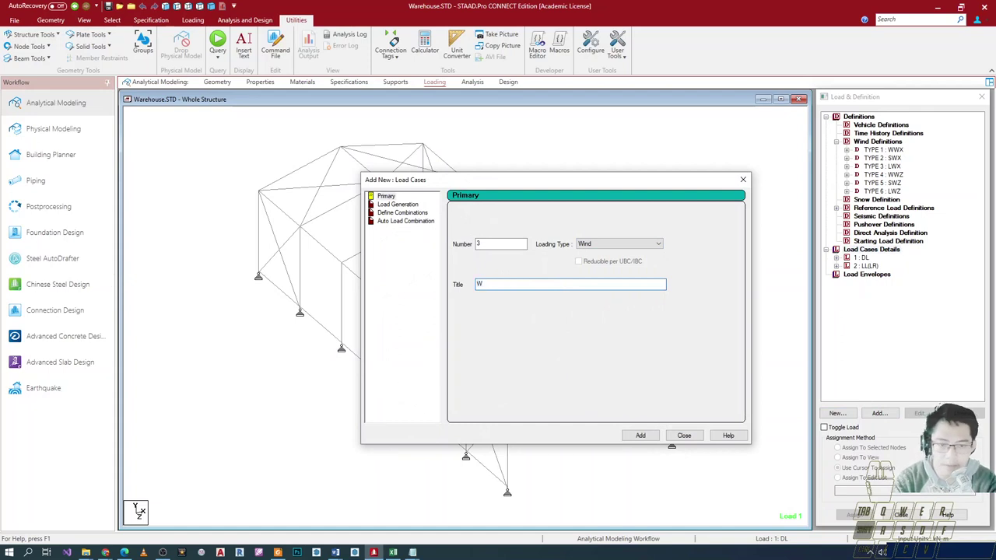
type("Lx")
left_click(643, 436)
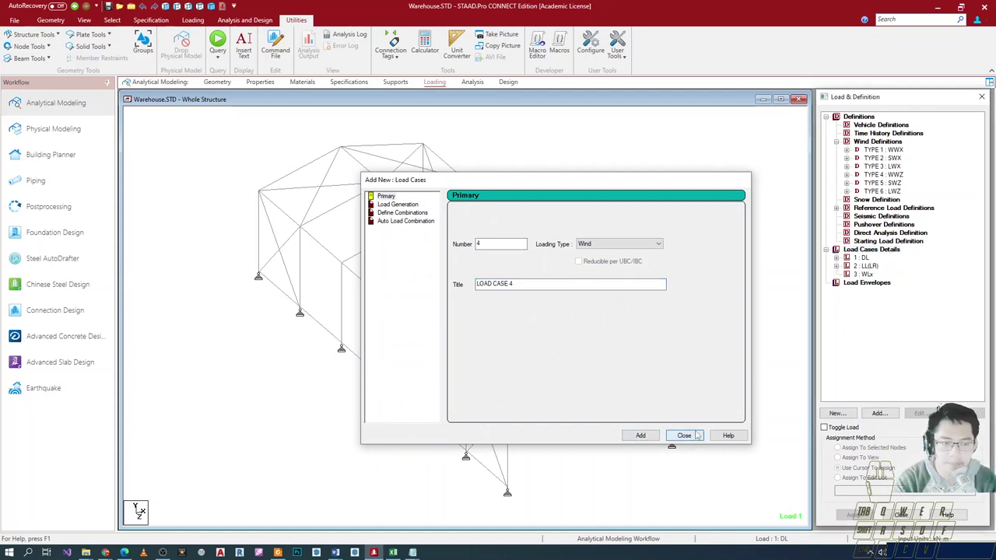
left_click(685, 436)
- Start adding a load item to the WLx case and choose the static Wind Load item
left_click(879, 413)
left_click_drag(484, 138, 382, 120)
left_click(226, 234)
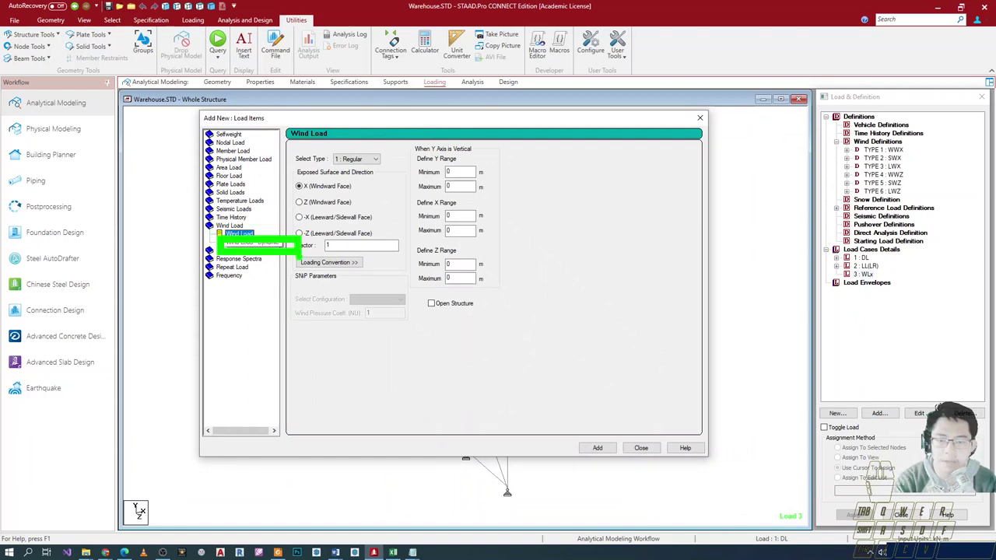
left_click(243, 242)
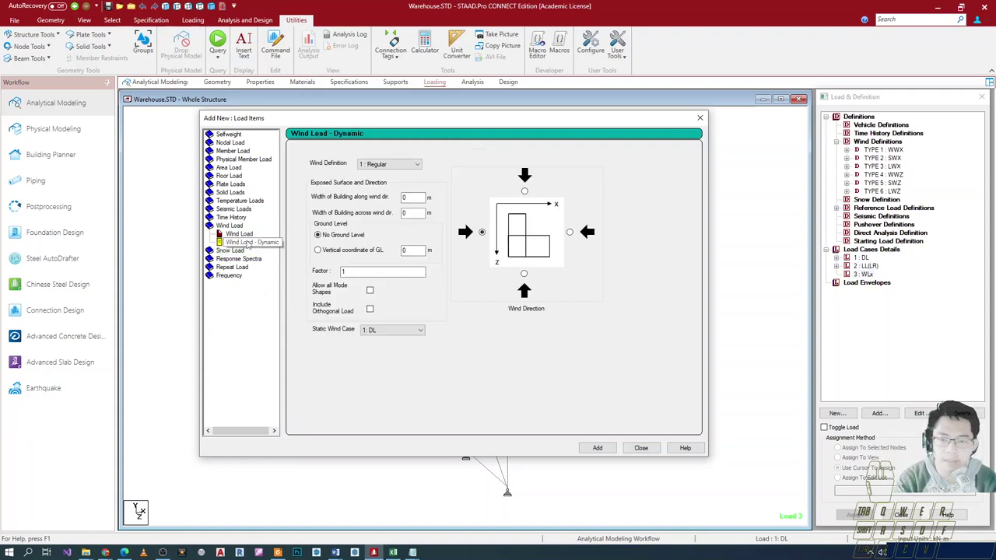
left_click(238, 234)
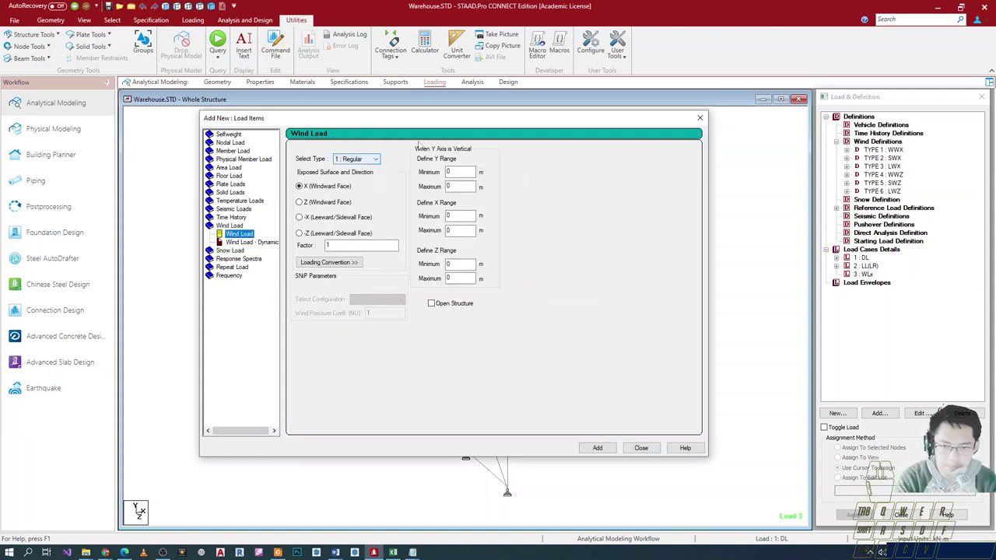
left_click_drag(469, 122, 433, 125)
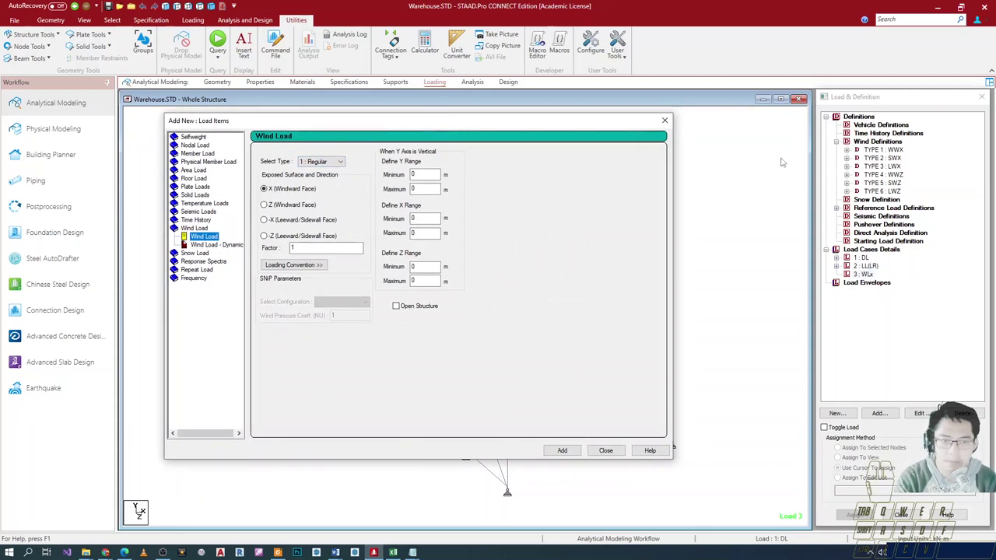
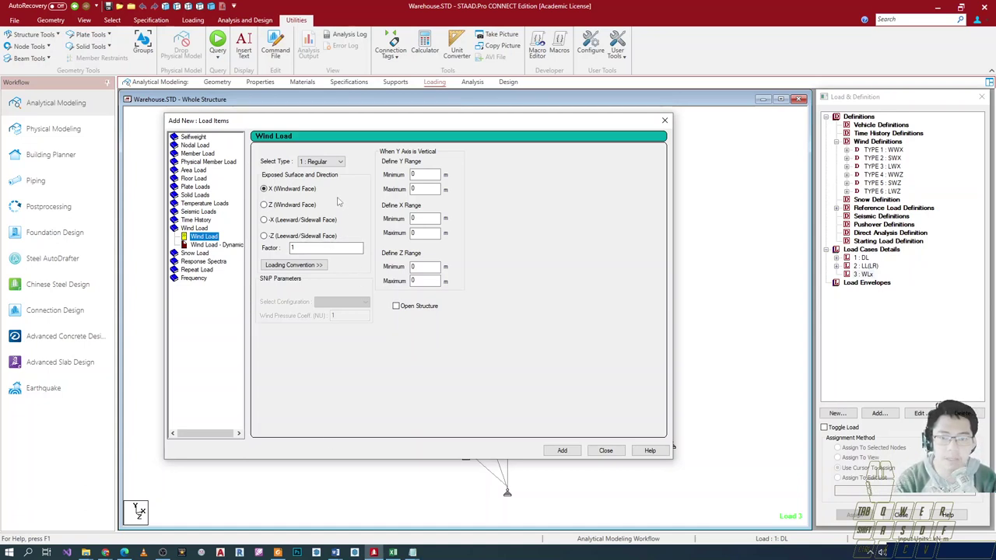
- Select type 1, corresponding to the WWX definition, as the wind load's type
left_click(339, 161)
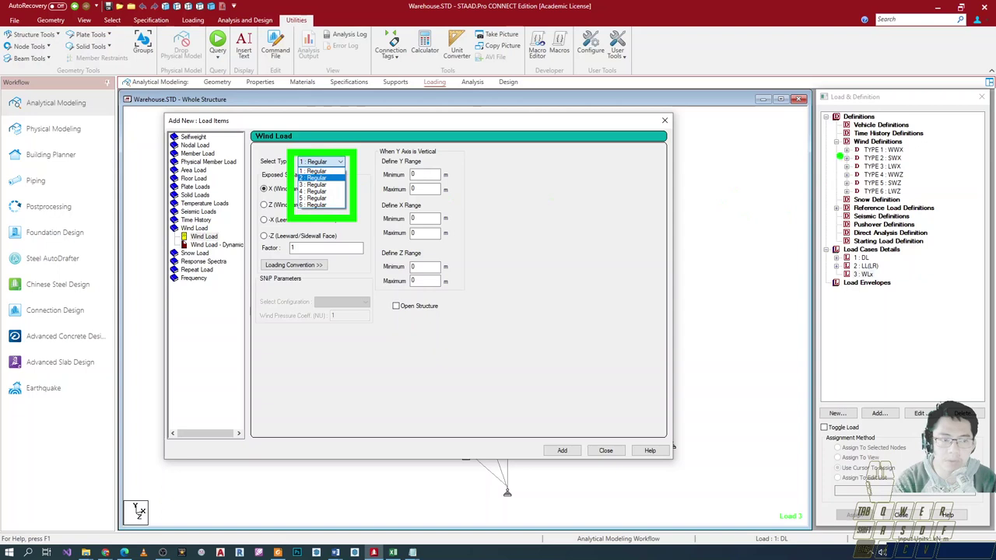
key("b")
left_click_drag(836, 136, 922, 201)
left_click_drag(819, 171, 361, 172, "ctrl+shift")
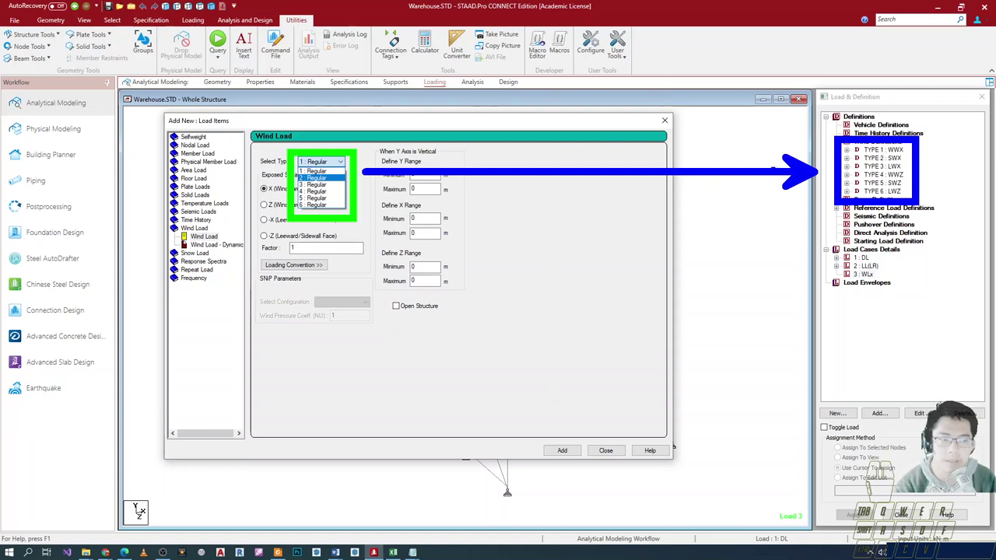
key("Escape")
left_click(335, 162)
left_click(327, 175)
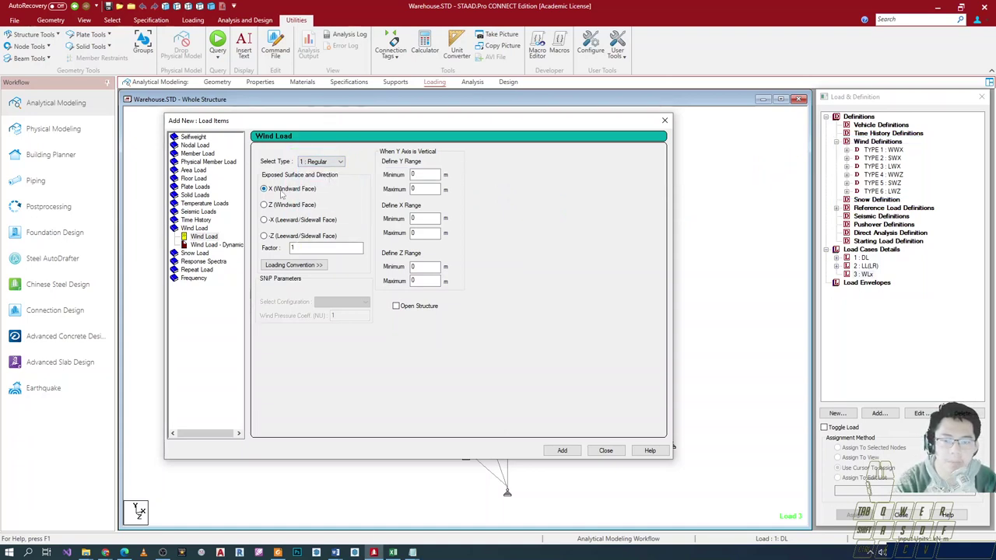
left_click_drag(254, 179, 335, 203)
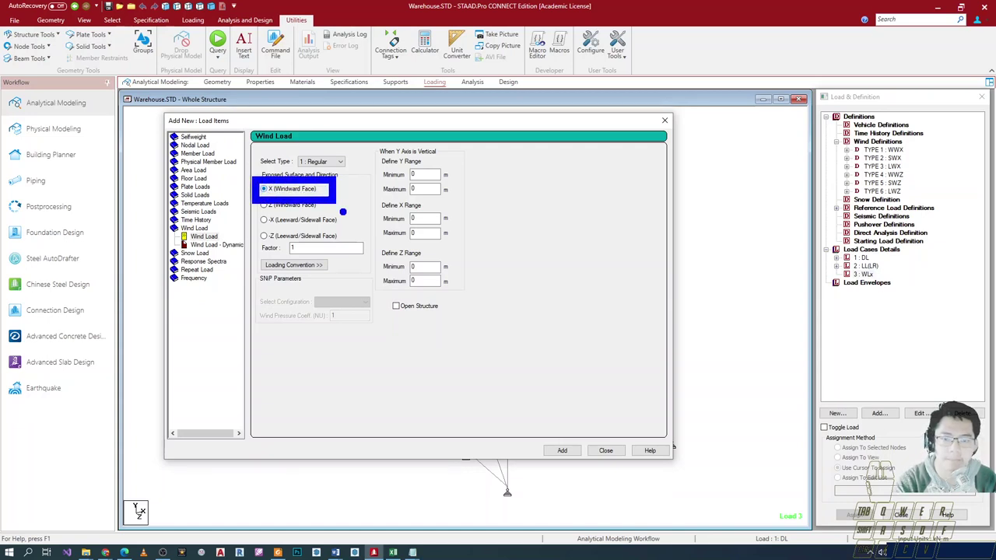
left_click_drag(249, 231, 369, 258)
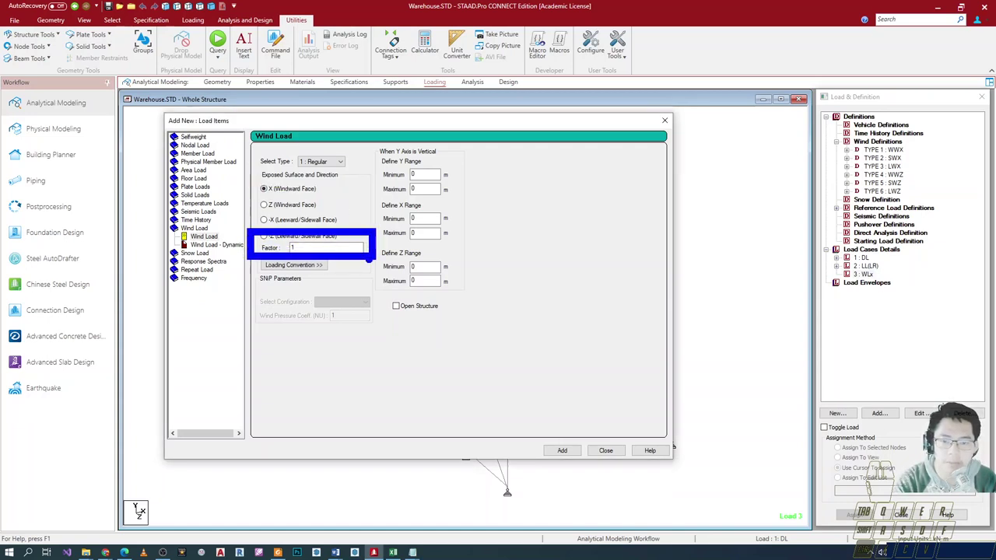
key("Escape")
- View the loading convention diagrams for the exposed surface directions and factor signs, then close them
left_click(315, 266)
left_click(319, 267)
left_click(318, 268)
left_click(318, 268)
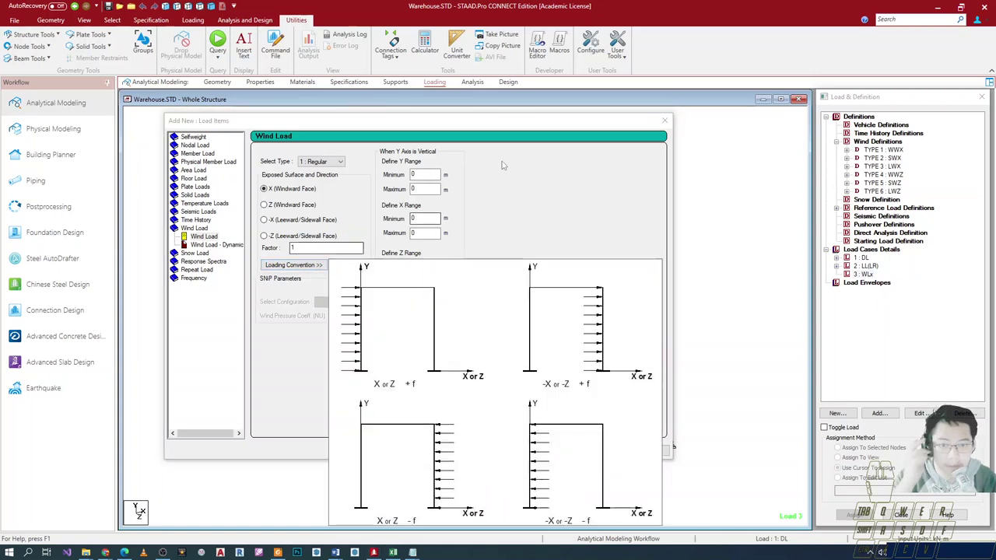
left_click(484, 180)
- Look up the X coordinate of the base node at the warehouse's nearest corner
left_click_drag(499, 125, 929, 93)
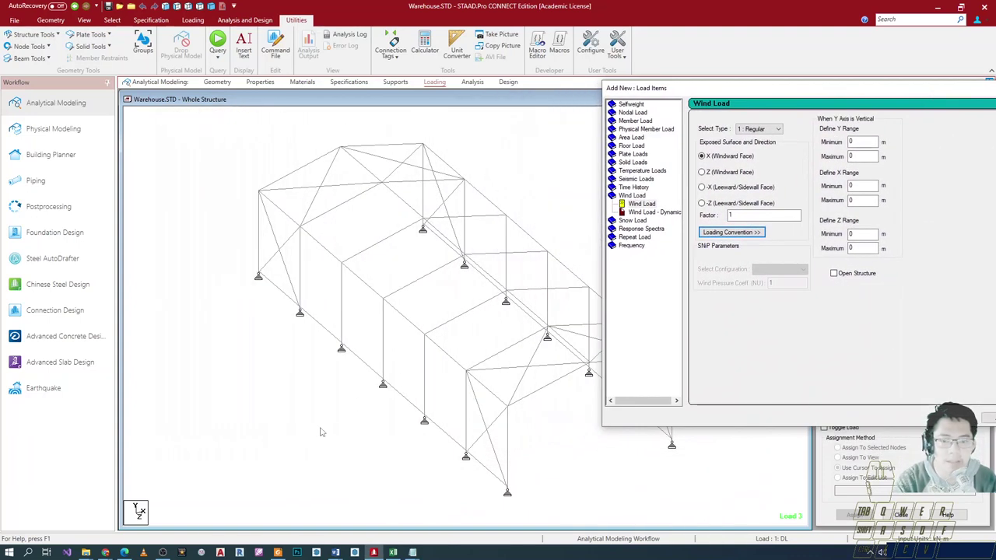
scroll(322, 432, "down", 1)
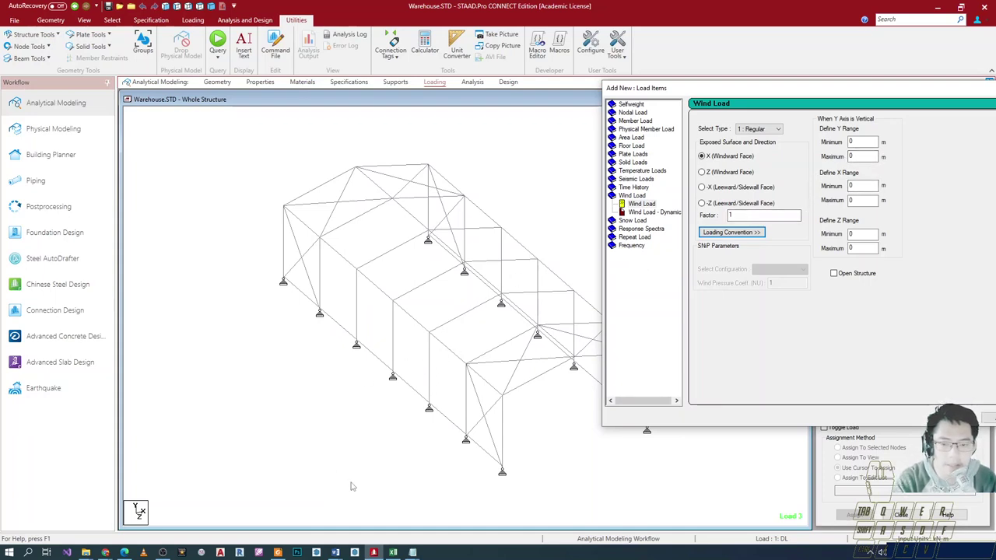
left_click(502, 472)
middle_click_drag(502, 472, 386, 447)
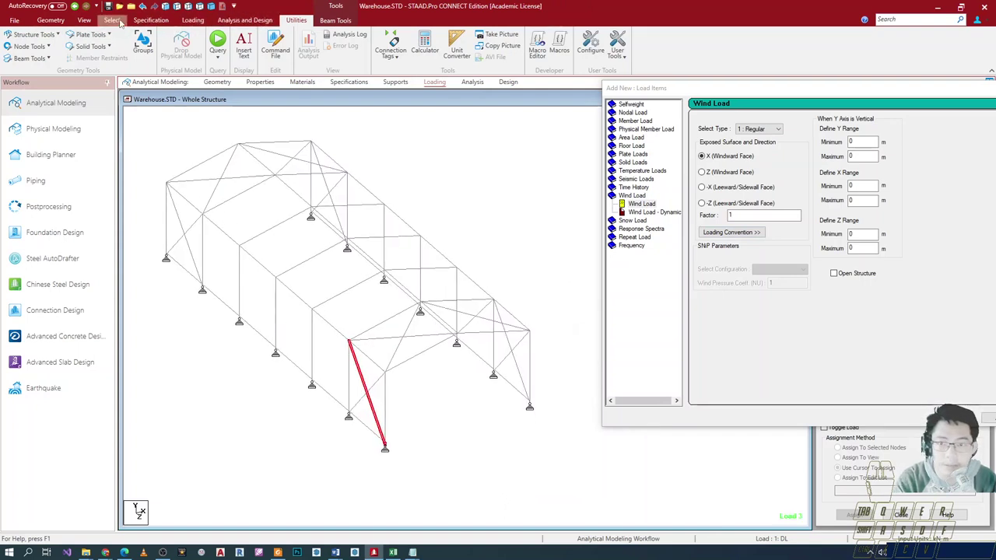
left_click(112, 20)
left_click(13, 42)
left_click(385, 448)
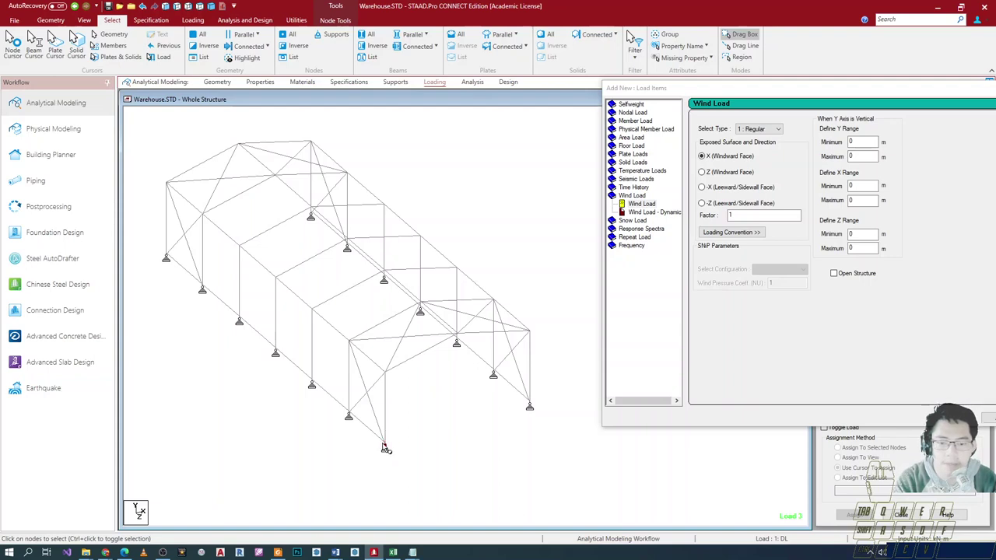
double_click(385, 448)
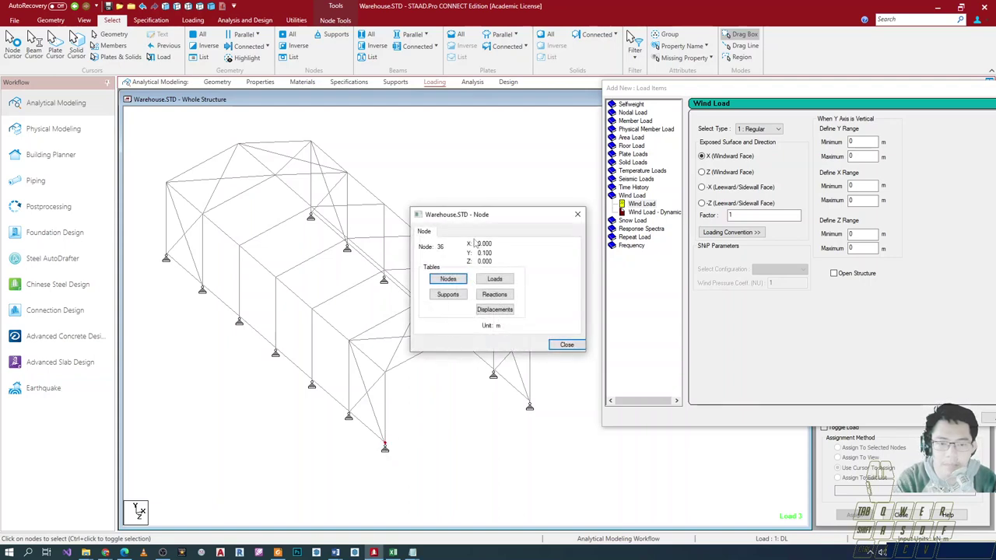
left_click_drag(465, 232, 501, 251, "ctrl")
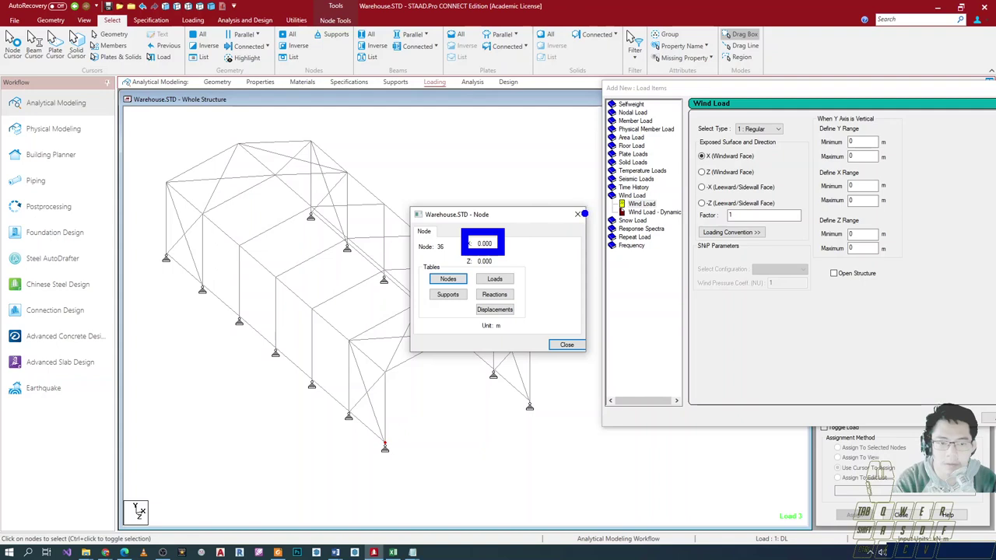
key("Escape")
left_click(577, 214)
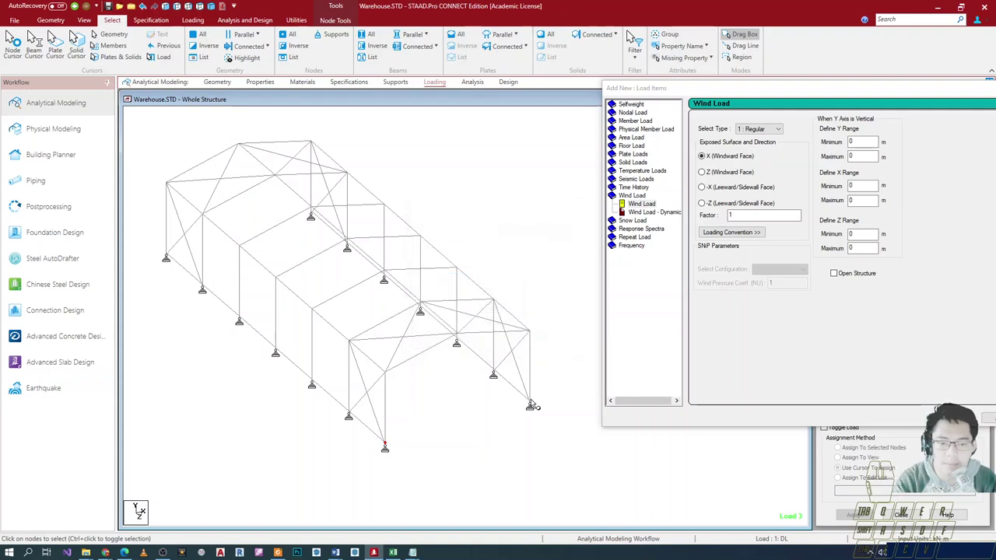
- Look up the opposite front corner base node's X coordinate and set the wind load's X range to 0 to 8 m
double_click(530, 405)
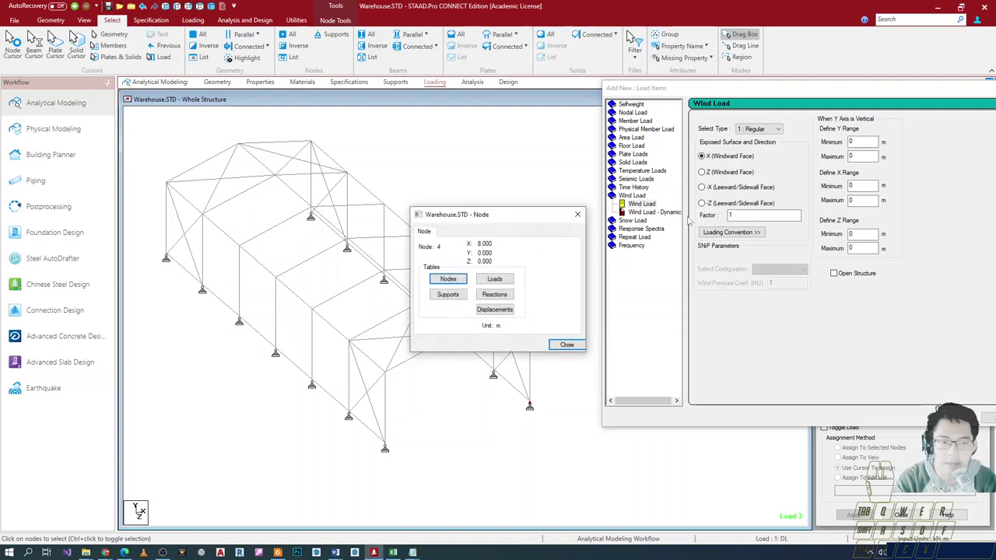
left_click(865, 202)
left_click_drag(860, 187, 827, 191)
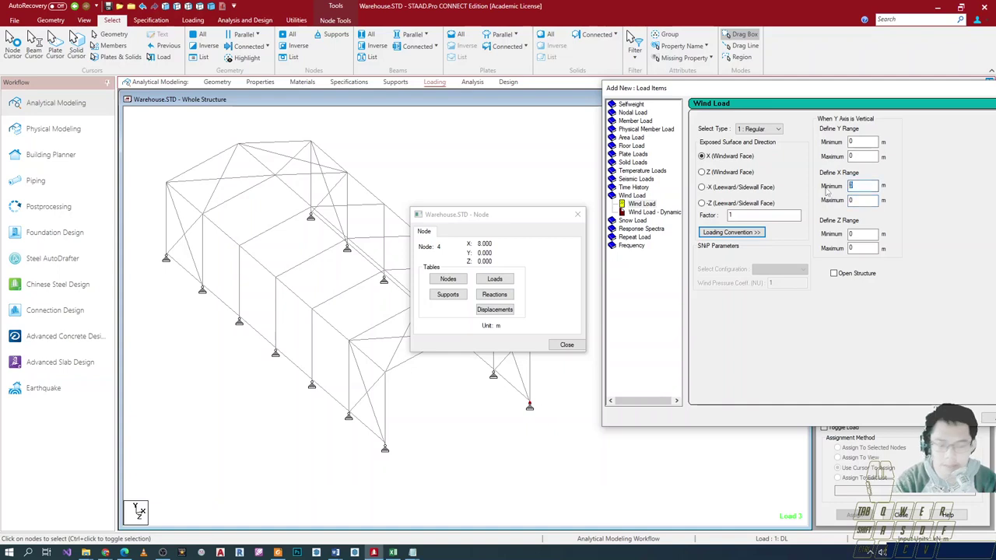
key("Tab")
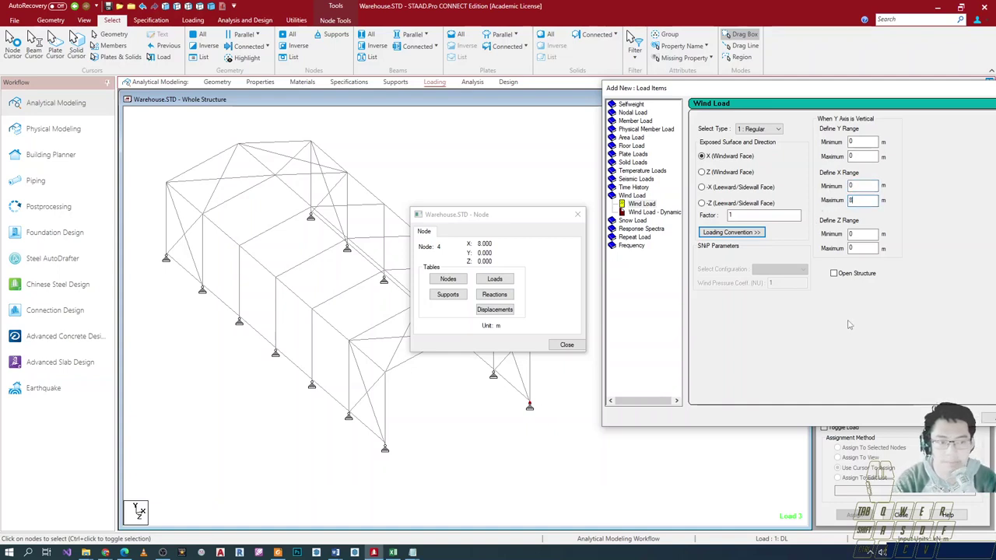
left_click(577, 215)
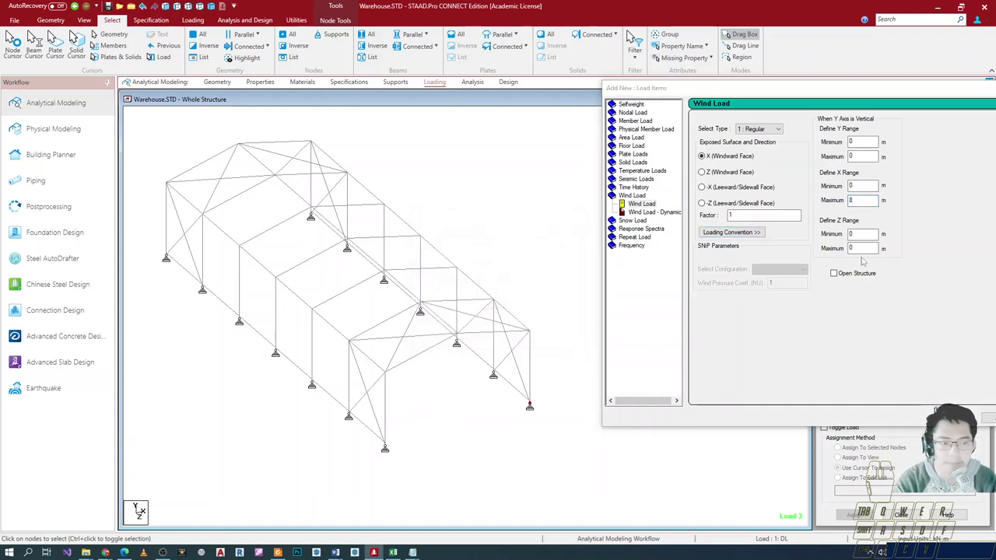
- Look up the coordinates of the nearest corner base node again for the wind load's remaining ranges
scroll(442, 369, "down", 1)
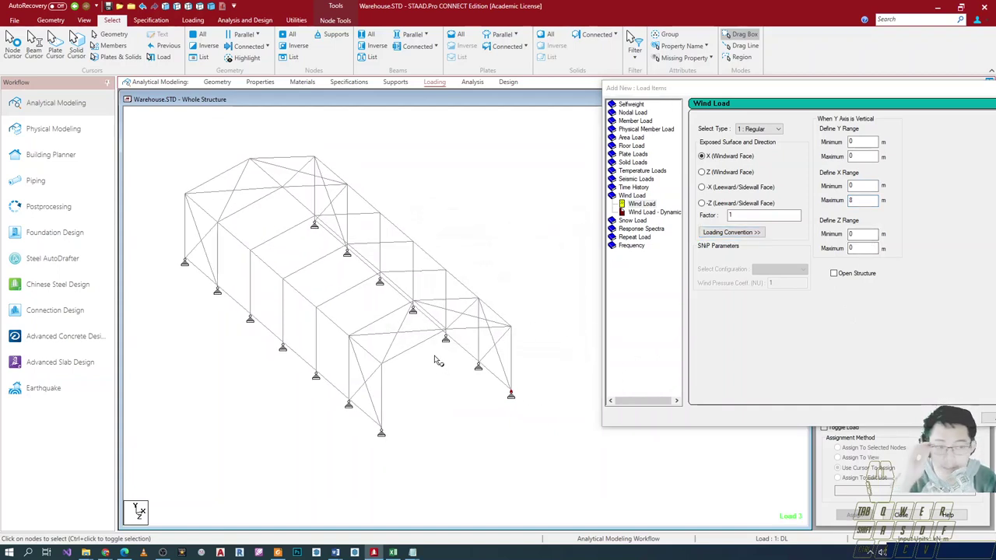
middle_click_drag(457, 397, 511, 391)
scroll(461, 374, "up", 1)
double_click(435, 425)
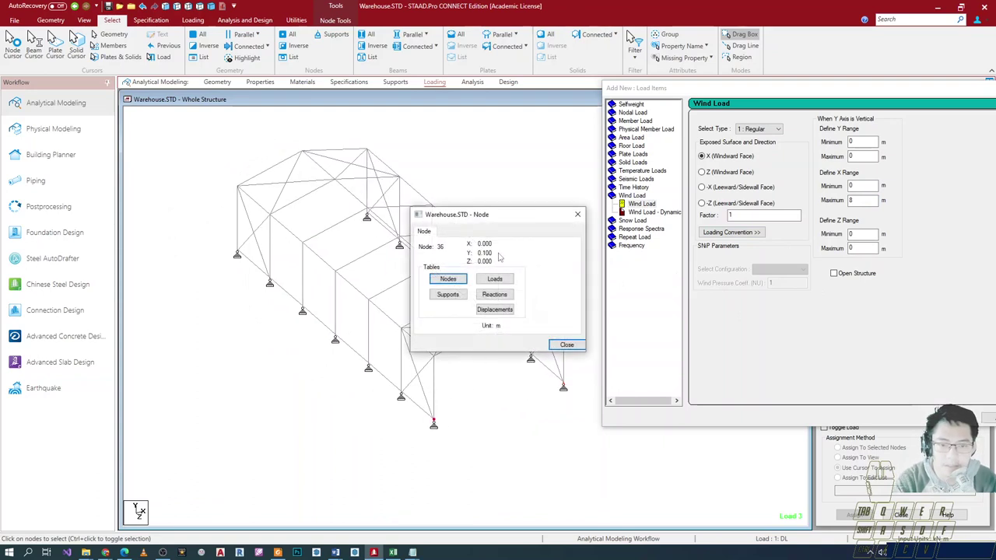
- Check the coordinates of the far corner's base node and set the wind load's minimum Z range to -21 m
double_click(238, 254)
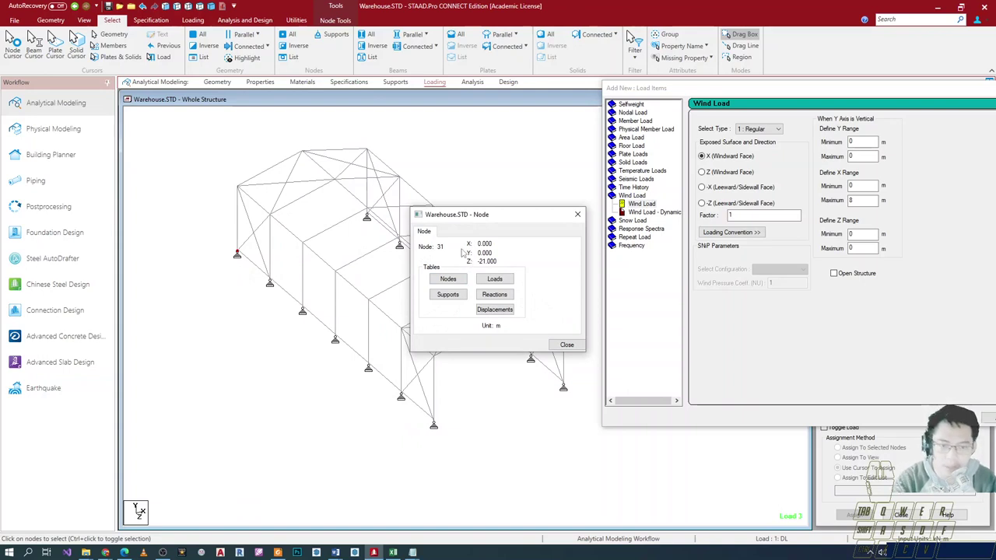
double_click(853, 235)
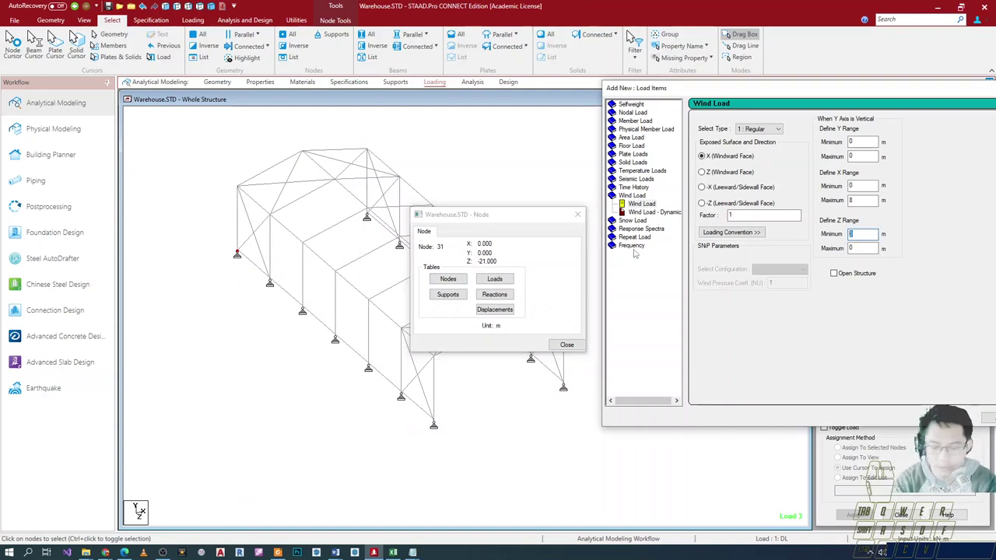
key("Tab")
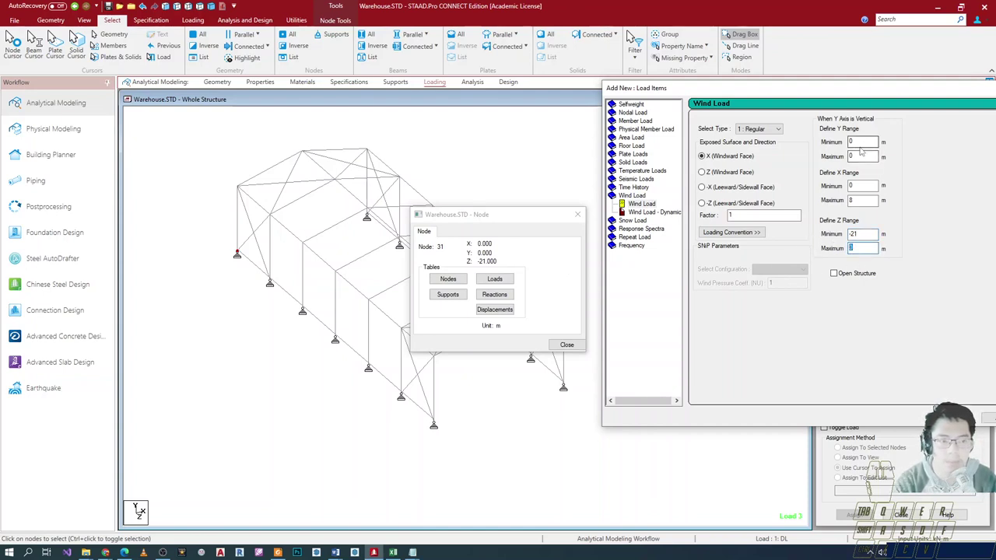
left_click(577, 215)
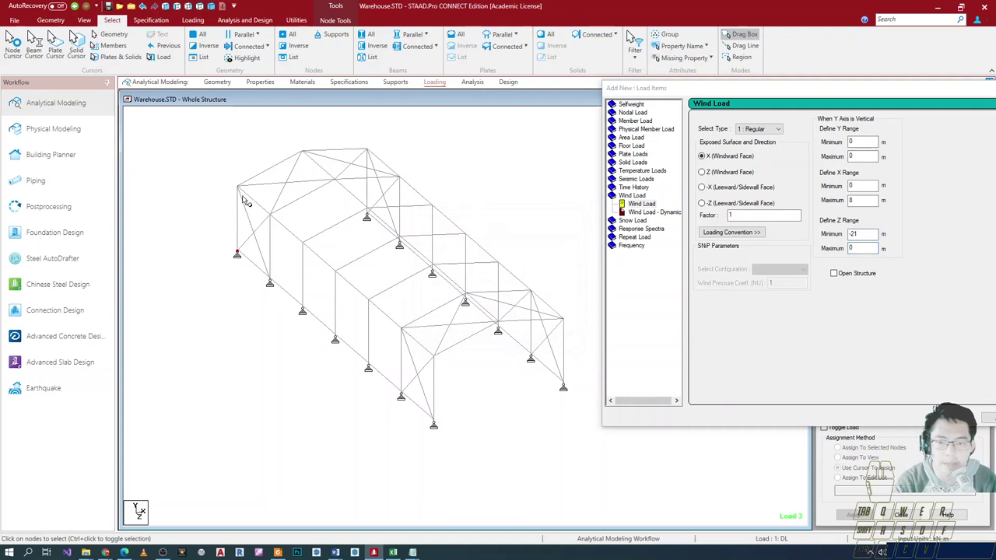
- Set the wind load's maximum Y range to 4 m and add this Type 1, X windward load to case WLx
mouse_move(235, 189)
left_mouse_down()
mouse_move(314, 231)
mouse_move(426, 359)
mouse_move(359, 351)
mouse_move(247, 241)
left_mouse_up()
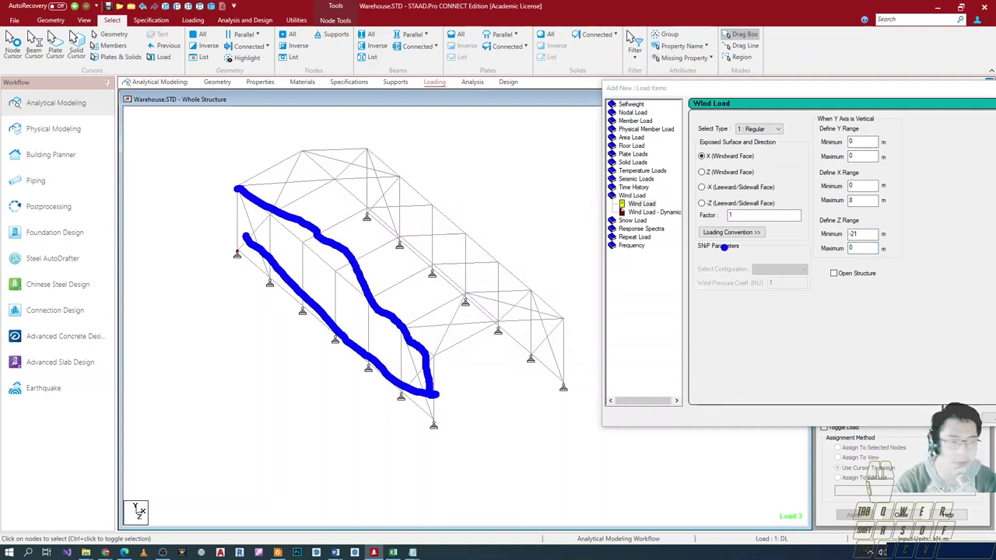
key("Escape")
left_click(237, 187)
left_click(856, 156)
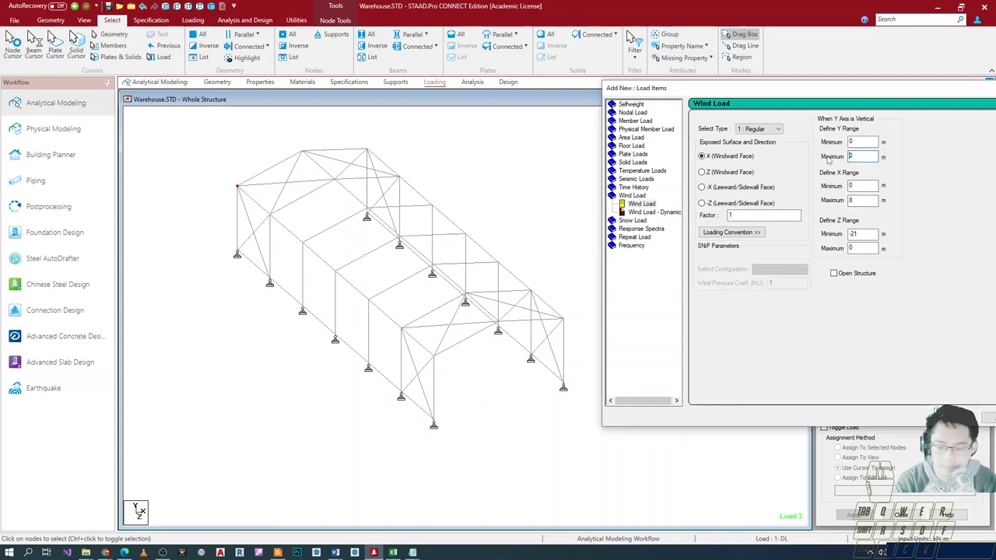
type("4")
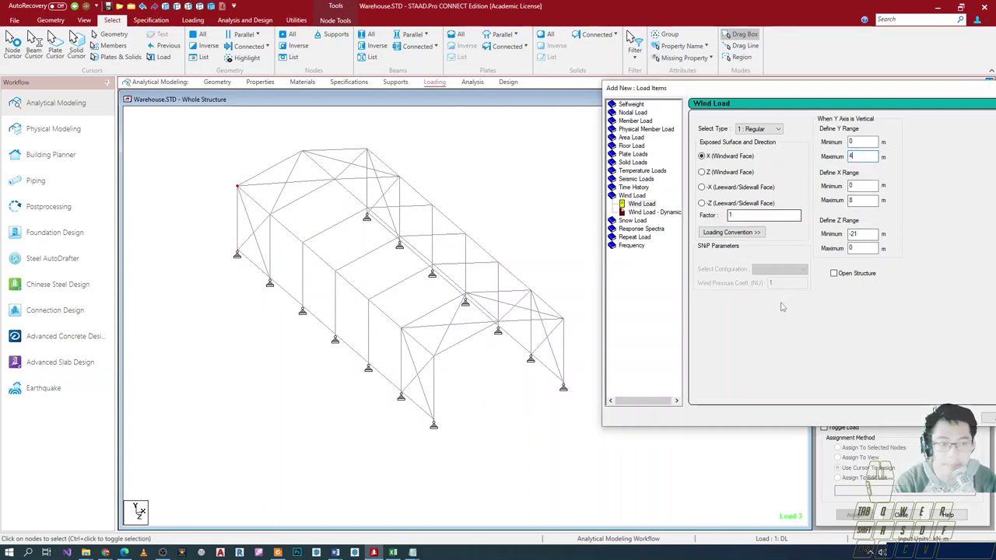
left_click_drag(879, 88, 579, 84)
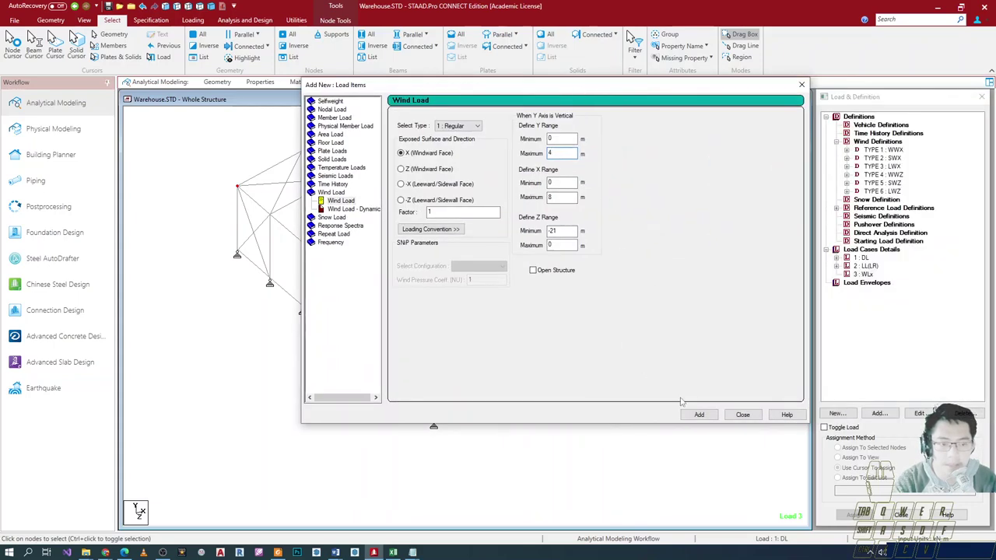
left_click(699, 414)
left_click(742, 414)
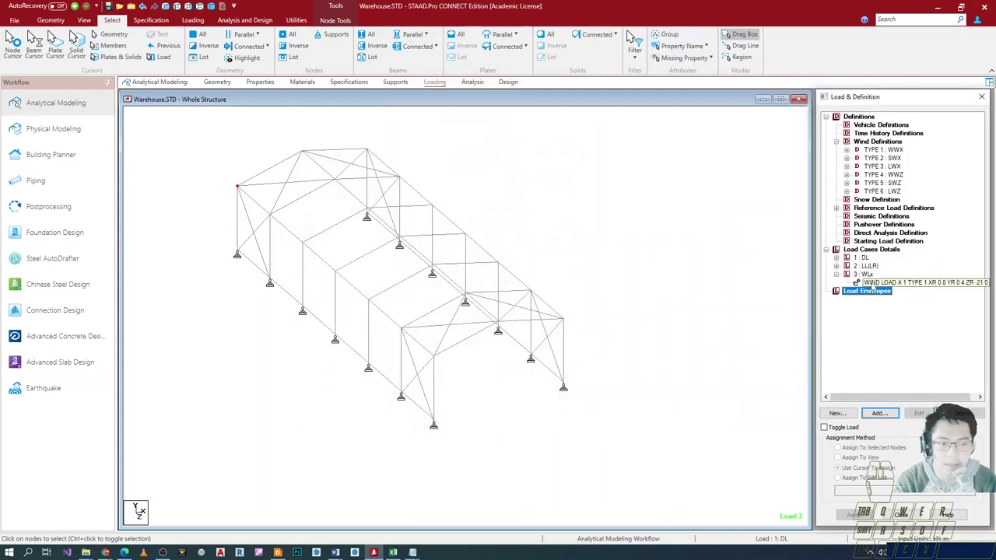
- Display the new wind load of case WLx and inspect its direction on the side wall from several angles
left_click(872, 284)
scroll(635, 311, "down", 14)
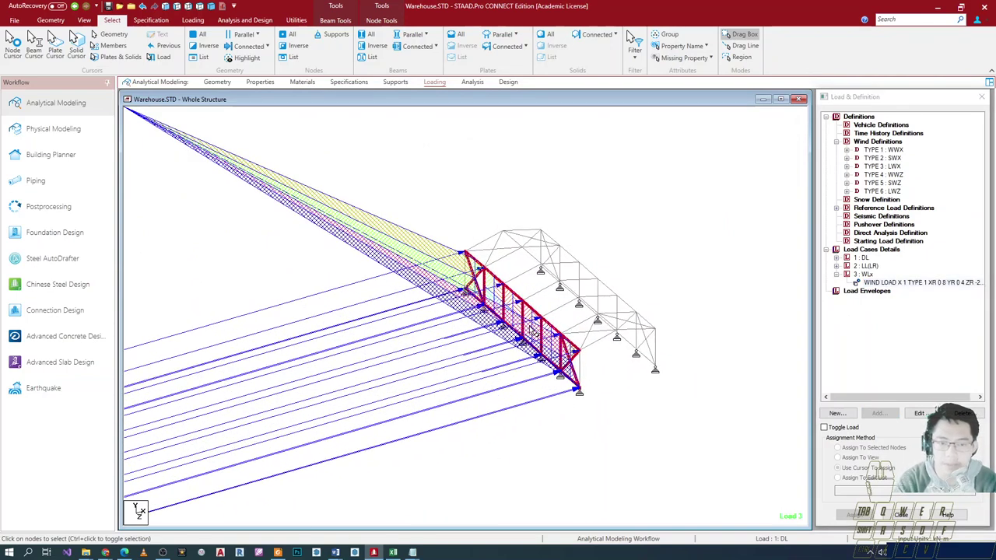
key("Left")
key("Left")
key("Left")
key("Left")
key("Left")
key("Left")
key("Left")
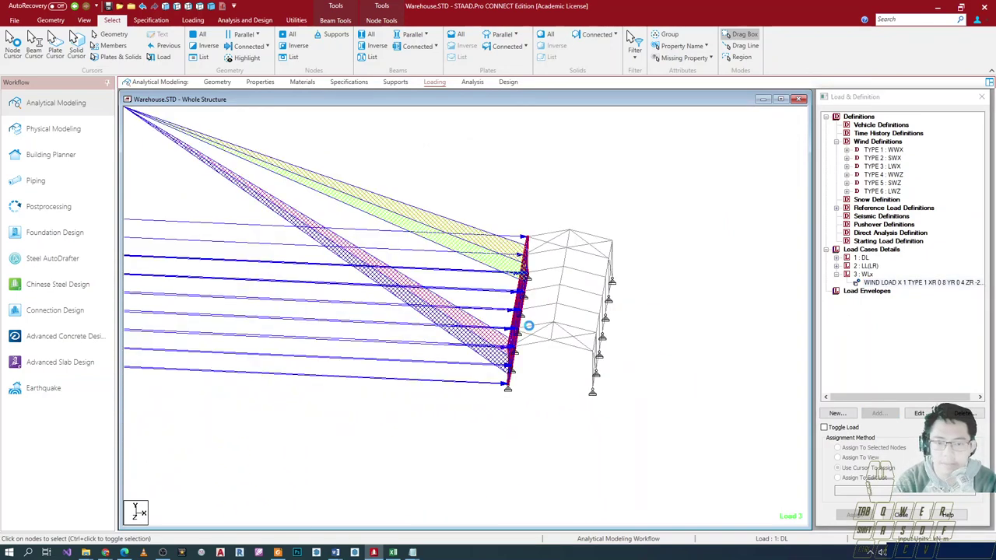
scroll(569, 369, "up", 1)
middle_click_drag(512, 334, 774, 345)
scroll(615, 350, "down", 6)
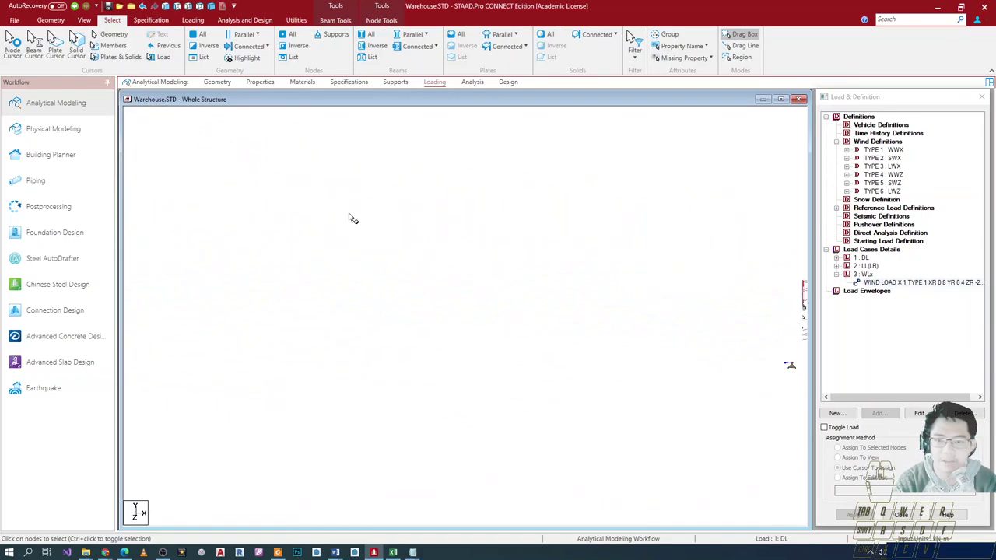
scroll(763, 315, "up", 5)
middle_click_drag(622, 304, 427, 294)
scroll(634, 327, "up", 6)
key("Right")
key("Right")
key("Right")
key("Right")
key("Right")
key("Right")
key("Right")
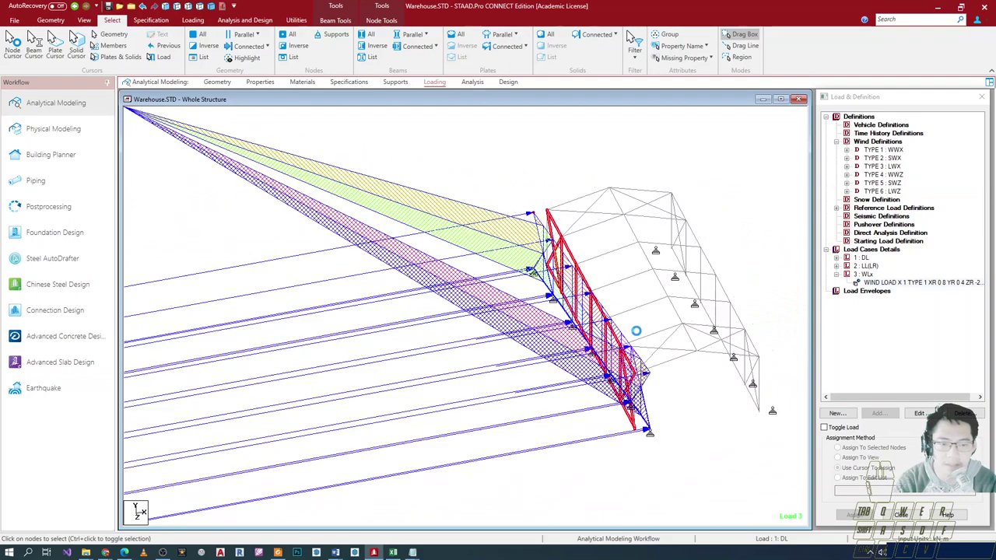
- Examine how the wind load is distributed over the braced end bay nearest the viewer
mouse_move(637, 332)
middle_mouse_down()
mouse_move(677, 414)
mouse_move(418, 240)
middle_mouse_up()
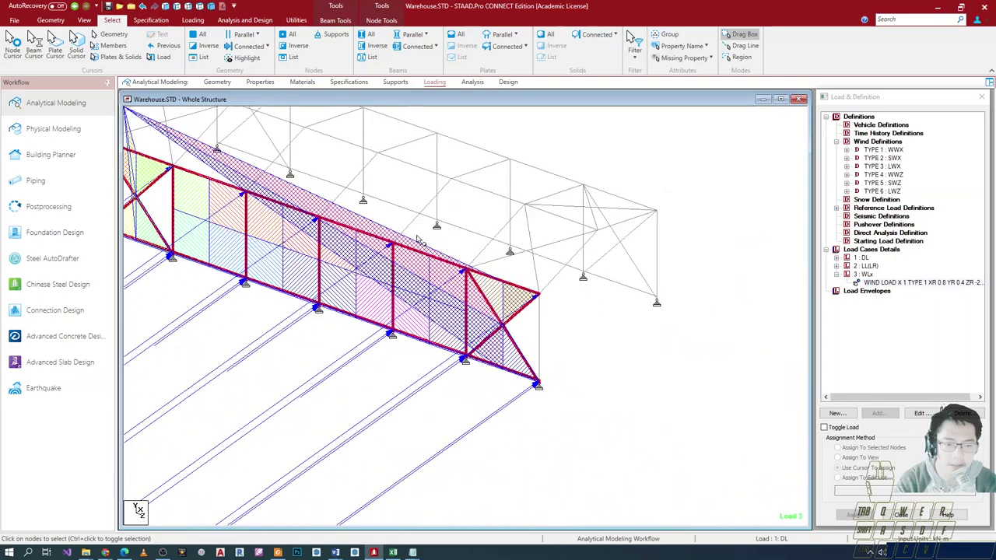
mouse_move(515, 333)
middle_mouse_down()
mouse_move(578, 396)
mouse_move(565, 402)
mouse_move(568, 352)
mouse_move(589, 367)
middle_mouse_up()
scroll(566, 352, "up", 1)
mouse_move(677, 467)
middle_mouse_down()
mouse_move(625, 301)
mouse_move(678, 368)
middle_mouse_up()
scroll(638, 311, "up", 1)
scroll(647, 322, "up", 1)
middle_click_drag(647, 322, 655, 330)
scroll(637, 299, "up", 1)
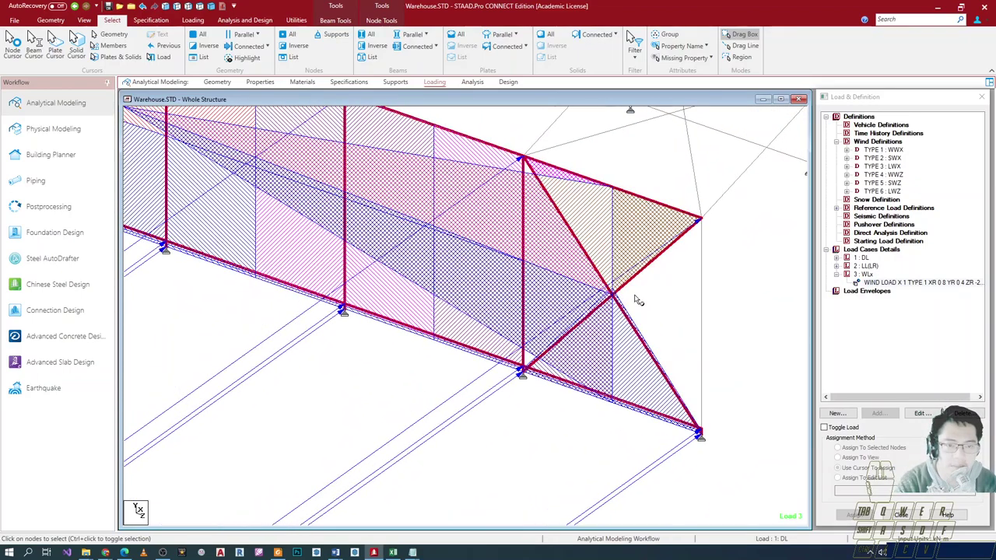
middle_click_drag(635, 298, 730, 321)
scroll(553, 310, "down", 1)
mouse_move(553, 310)
middle_mouse_down()
mouse_move(547, 291)
mouse_move(240, 101)
mouse_move(307, 254)
mouse_move(349, 284)
mouse_move(434, 184)
mouse_move(449, 291)
middle_mouse_up()
scroll(547, 291, "up", 2)
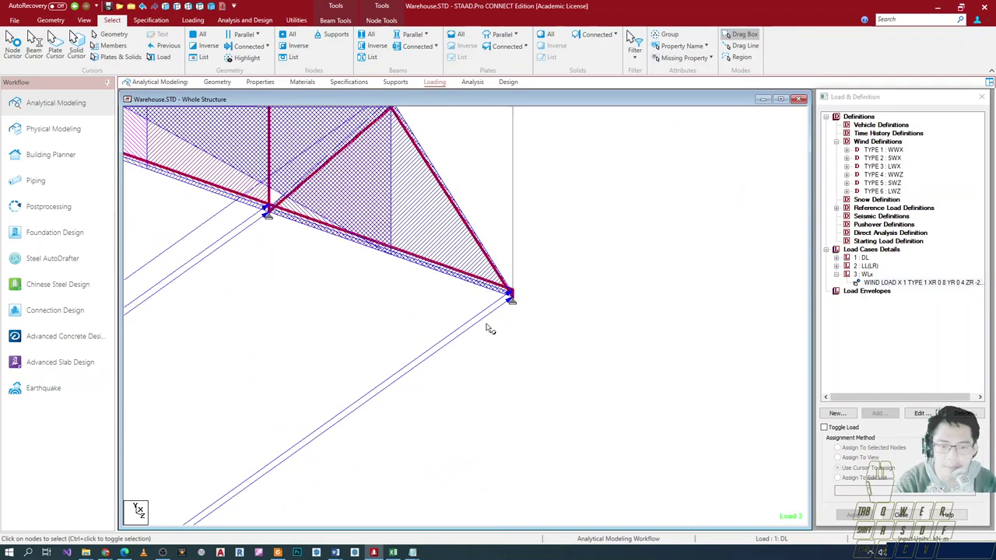
- Inspect the short column segment just above the near corner support, where the wind load meets the base nodes
left_click_drag(452, 339, 576, 228)
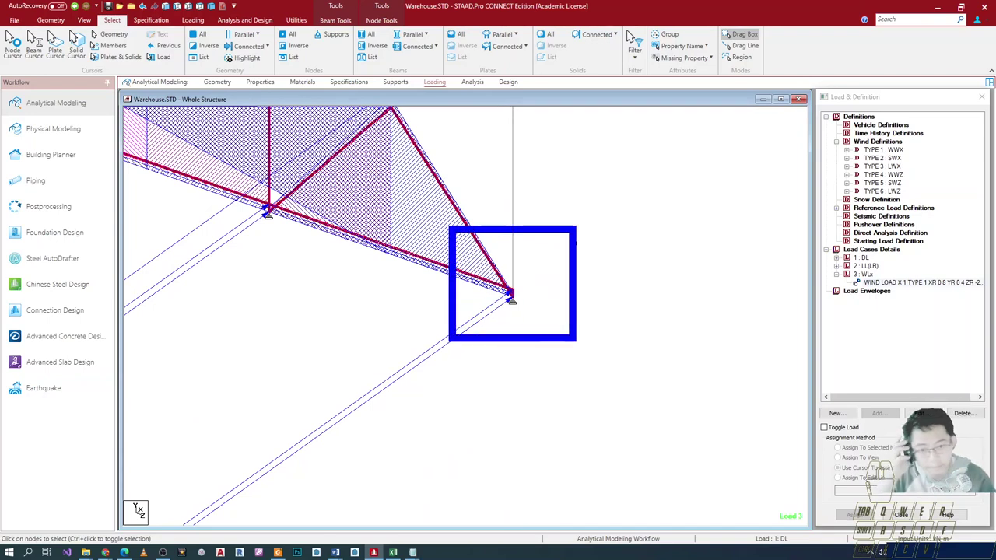
key("Escape")
middle_click_drag(508, 308, 477, 275)
mouse_move(397, 146)
middle_mouse_down()
mouse_move(426, 306)
mouse_move(456, 300)
mouse_move(402, 359)
mouse_move(405, 382)
mouse_move(438, 389)
mouse_move(460, 225)
mouse_move(475, 228)
middle_mouse_up()
scroll(473, 296, "up", 1)
middle_click_drag(473, 295, 502, 322)
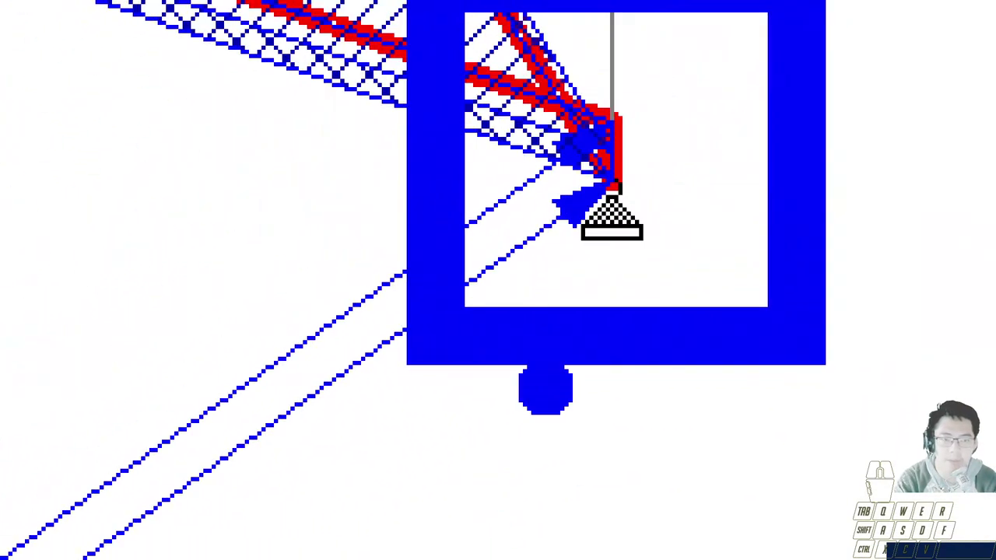
left_click(614, 189)
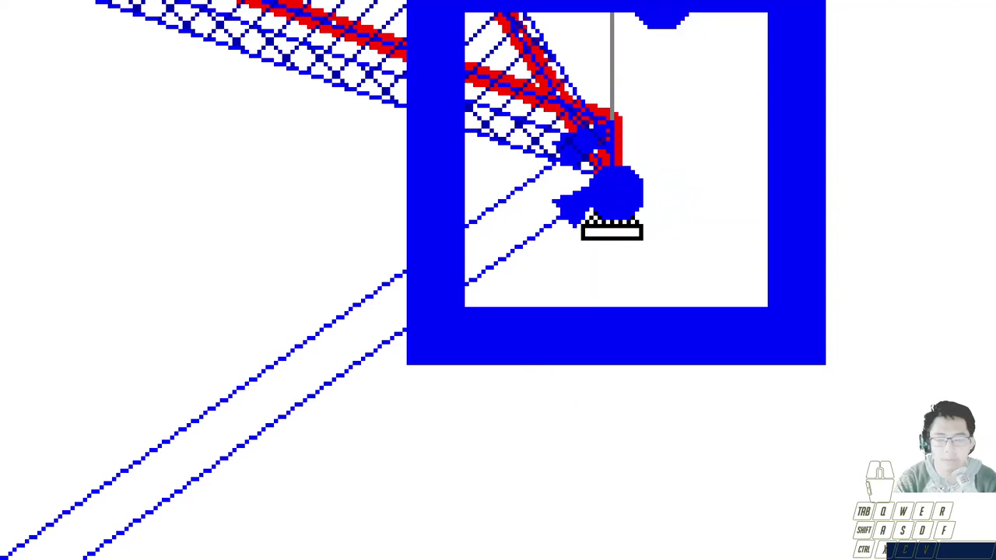
left_click(612, 110)
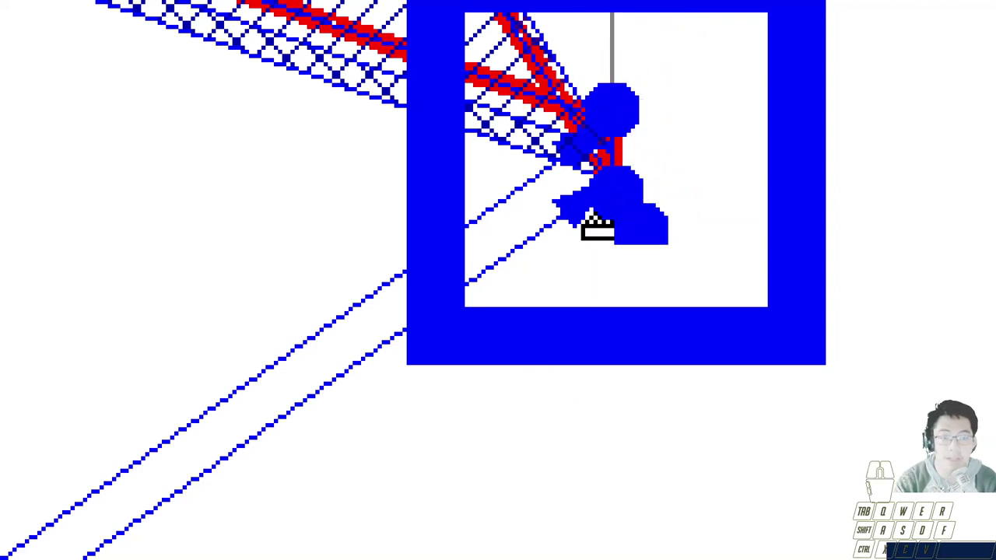
key("Escape")
- Examine the wind load distribution along the whole side wall, including both braced end bays
mouse_move(529, 352)
middle_mouse_down()
mouse_move(504, 355)
mouse_move(459, 337)
mouse_move(582, 409)
middle_mouse_up()
scroll(460, 336, "down", 4)
scroll(544, 391, "down", 2)
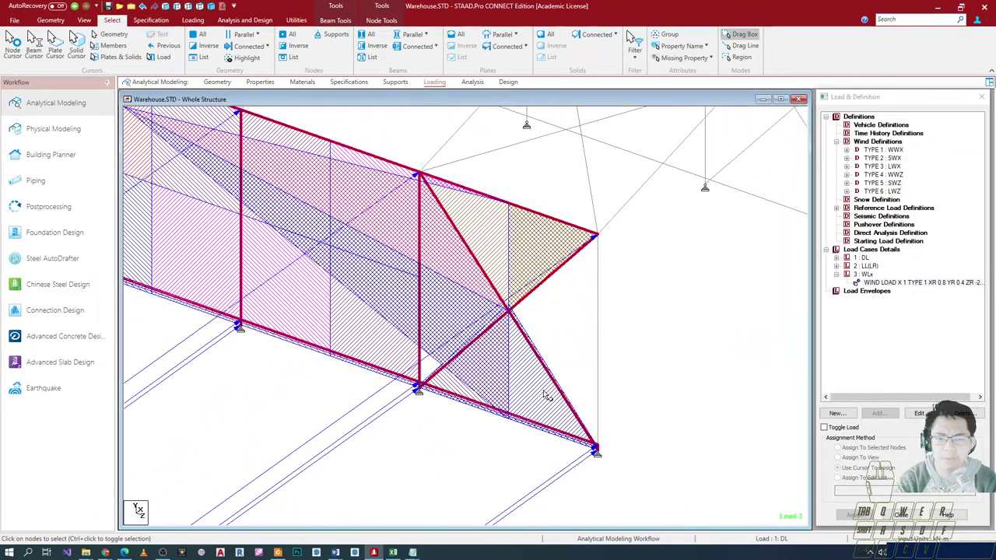
scroll(578, 354, "down", 4)
scroll(478, 278, "down", 5)
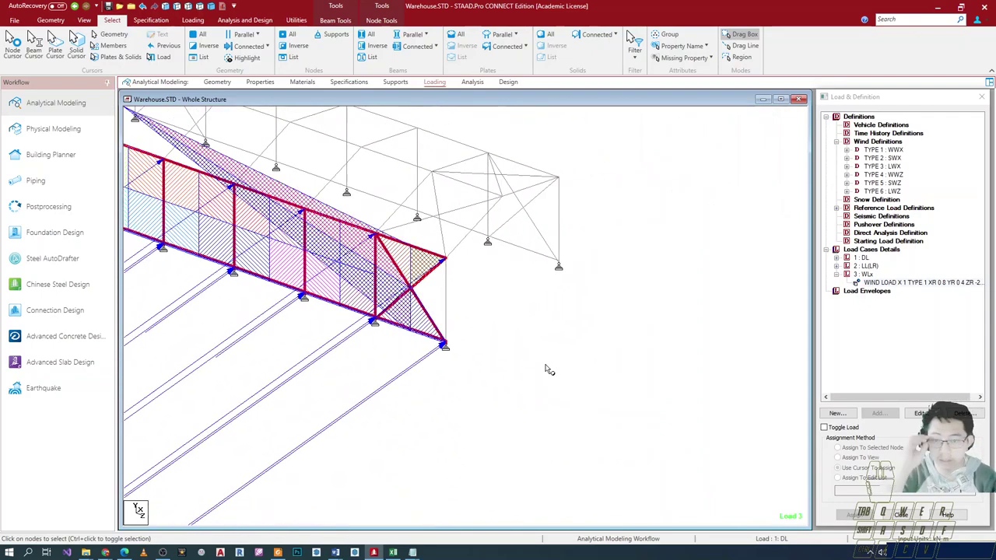
scroll(543, 366, "down", 2)
middle_click_drag(430, 308, 593, 327)
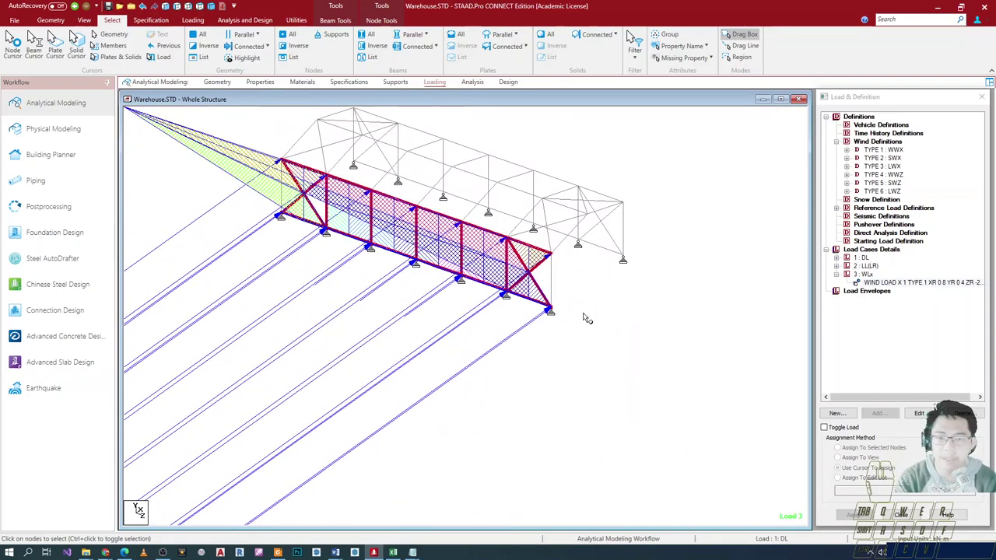
scroll(288, 197, "up", 2)
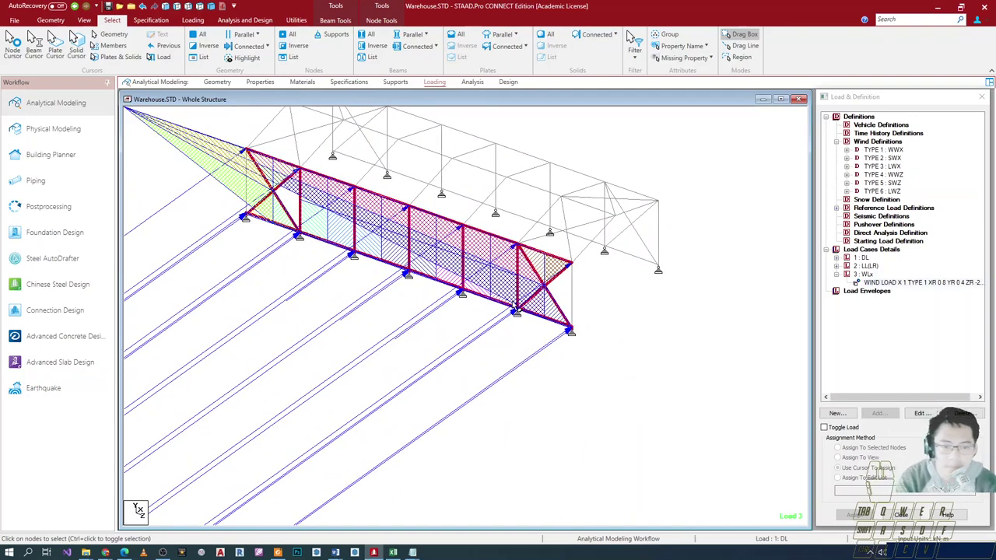
scroll(525, 310, "up", 1)
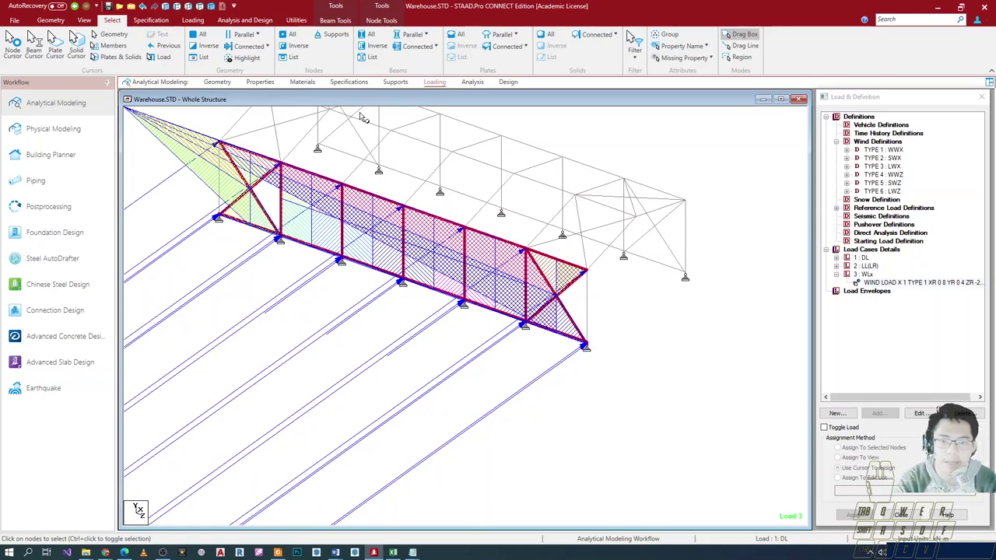
left_click(348, 82)
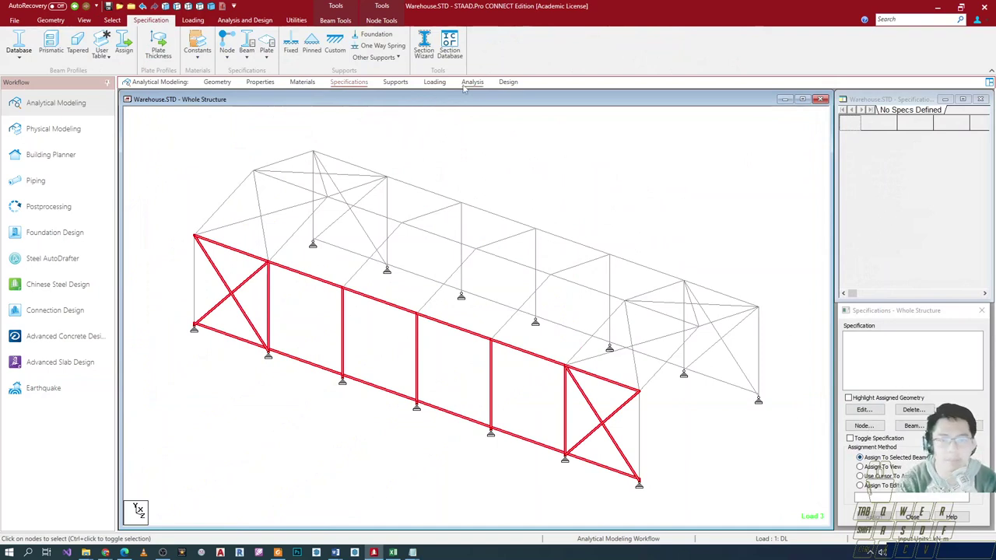
left_click(218, 82)
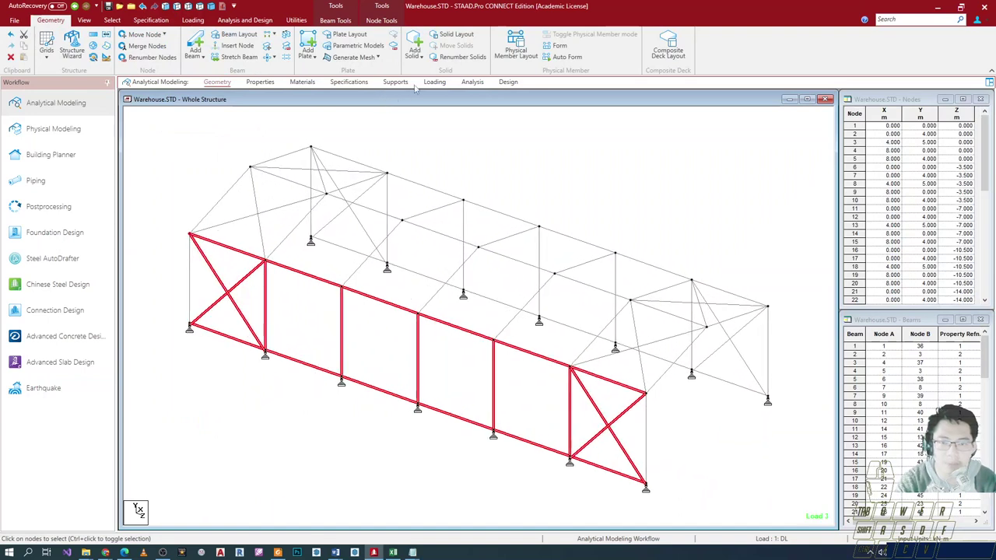
left_click(351, 82)
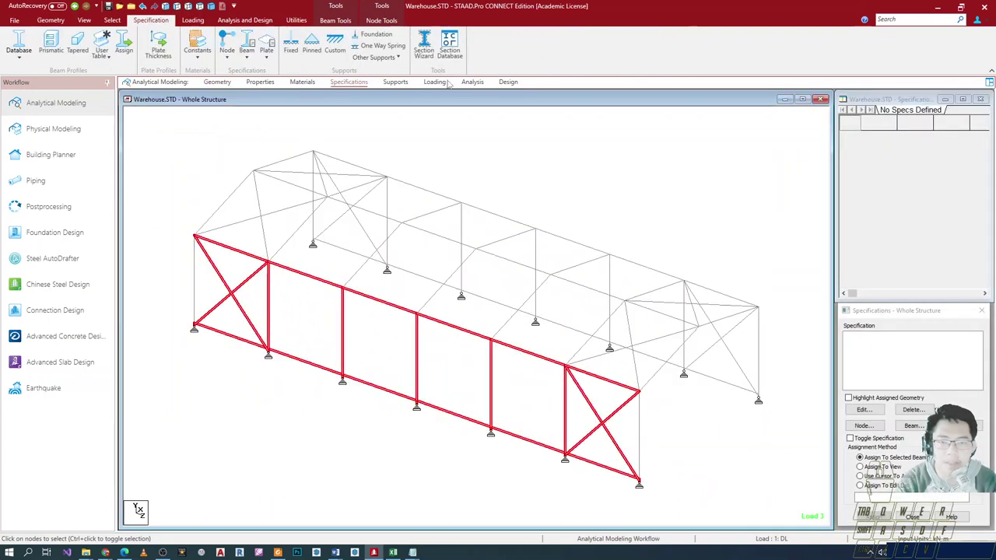
- Return to the loading data, redisplay the WLx wind load and compare the side wall with and without it
left_click(445, 82)
double_click(876, 126)
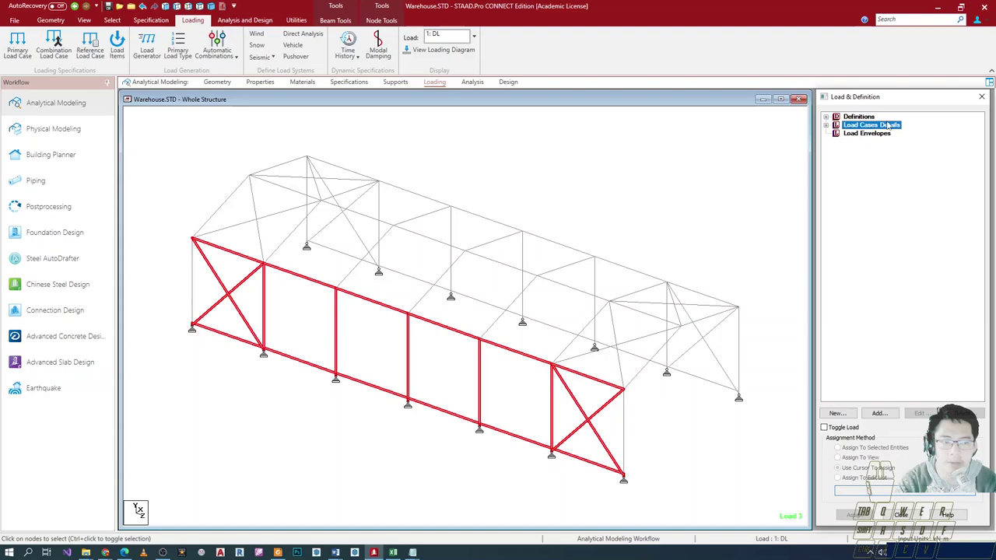
key("Down")
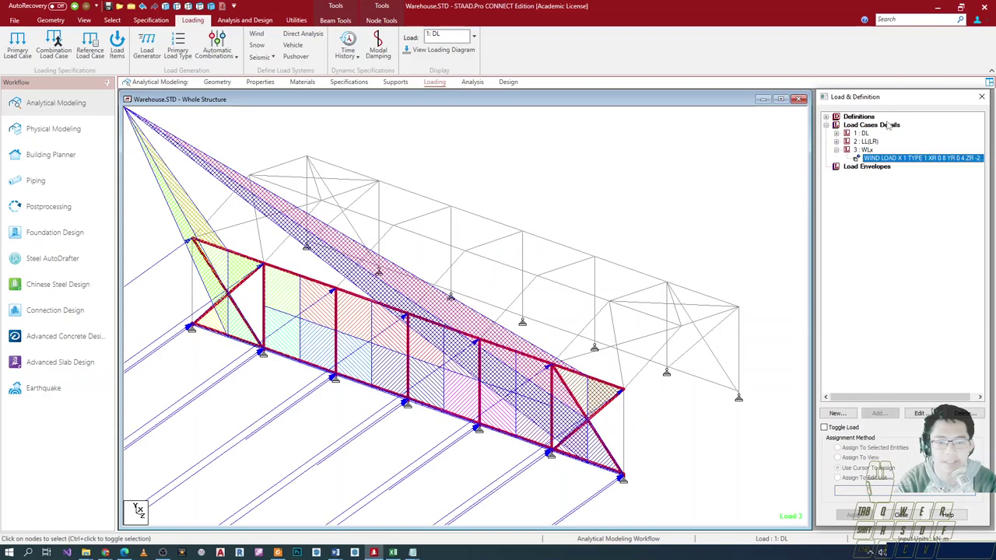
scroll(685, 323, "up", 3)
middle_click_drag(618, 390, 652, 363)
scroll(596, 292, "down", 3)
scroll(613, 233, "up", 1)
scroll(638, 332, "down", 3)
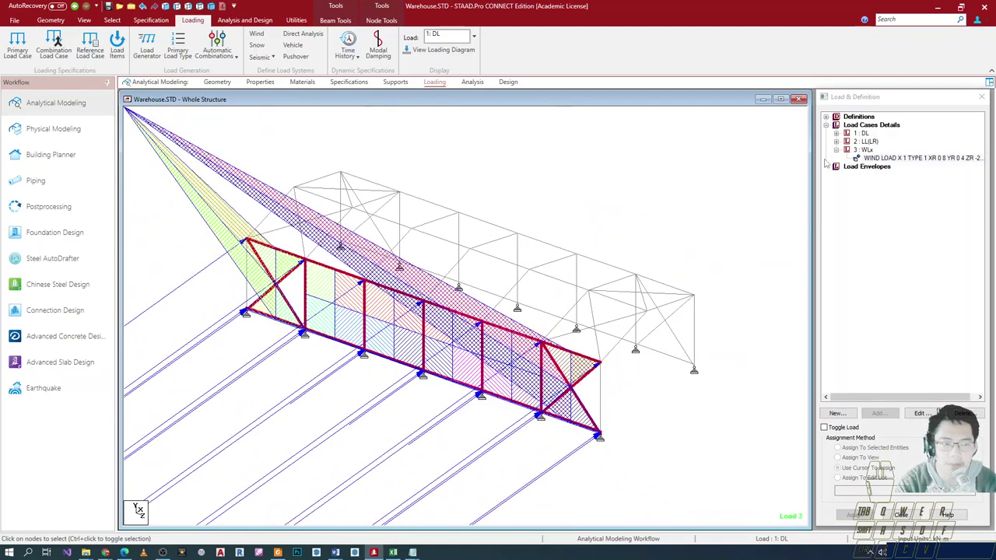
left_click(848, 123)
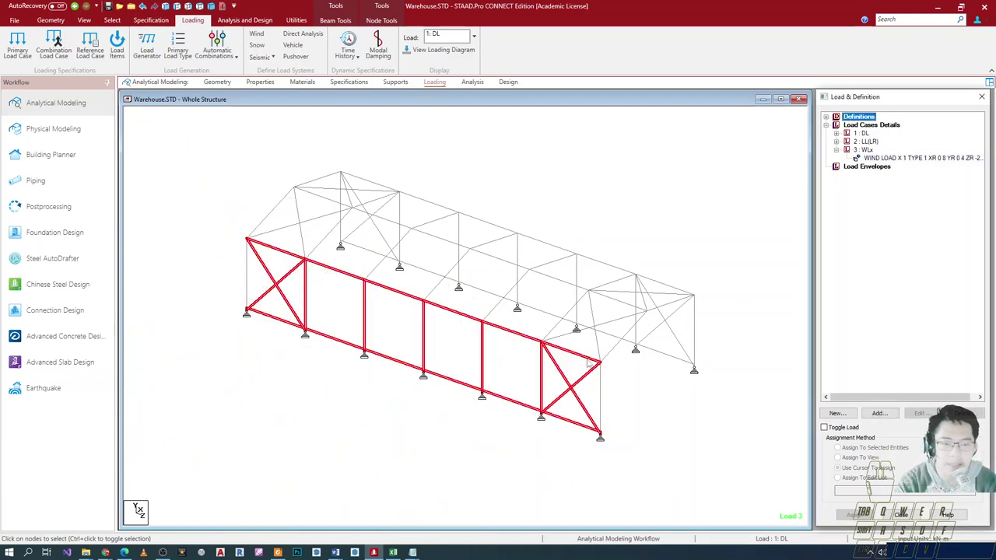
left_click(876, 159)
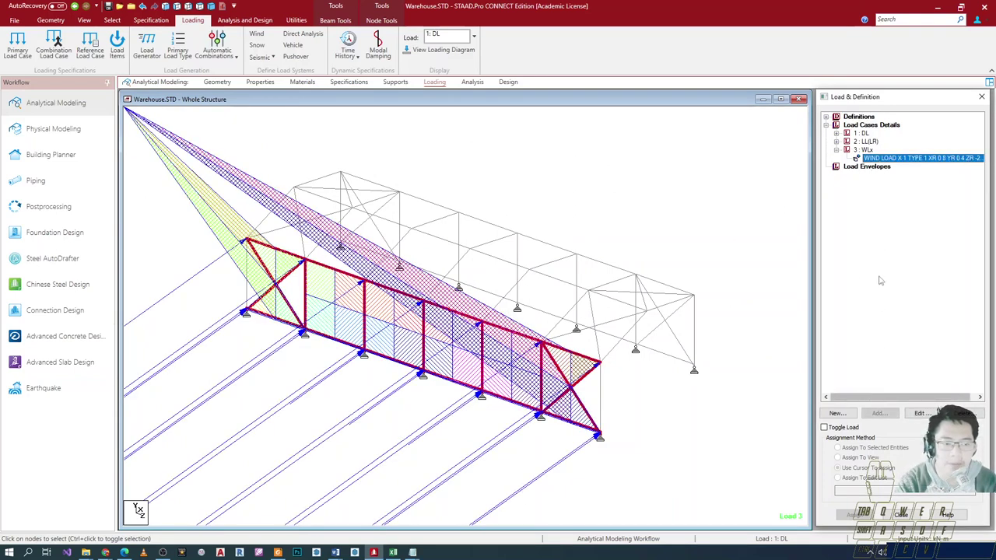
left_click(869, 150)
left_click(879, 413)
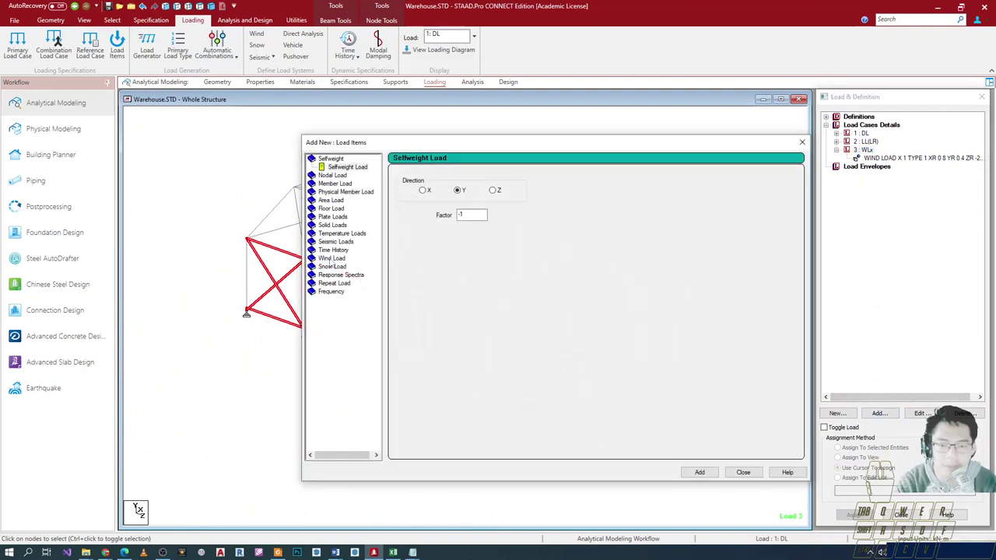
left_click(331, 259)
left_click(802, 142)
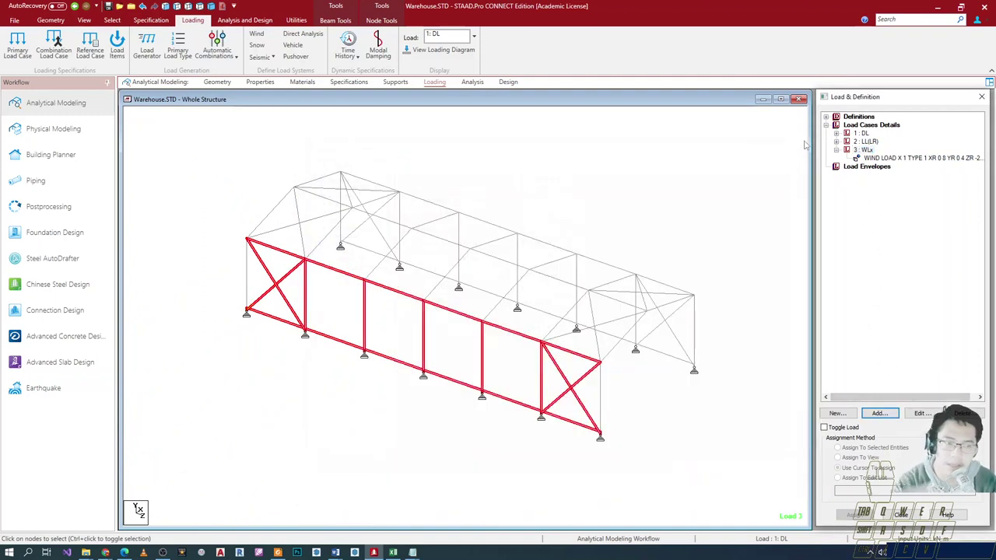
- Open the intensity settings of the TYPE 1 : WWX wind definition
left_click(861, 133)
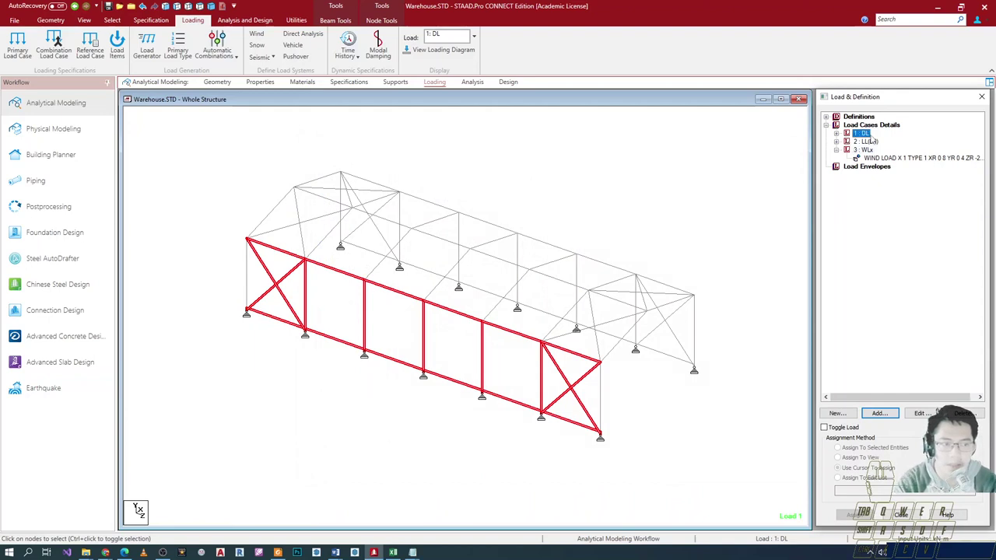
left_click(858, 116)
left_click(871, 141)
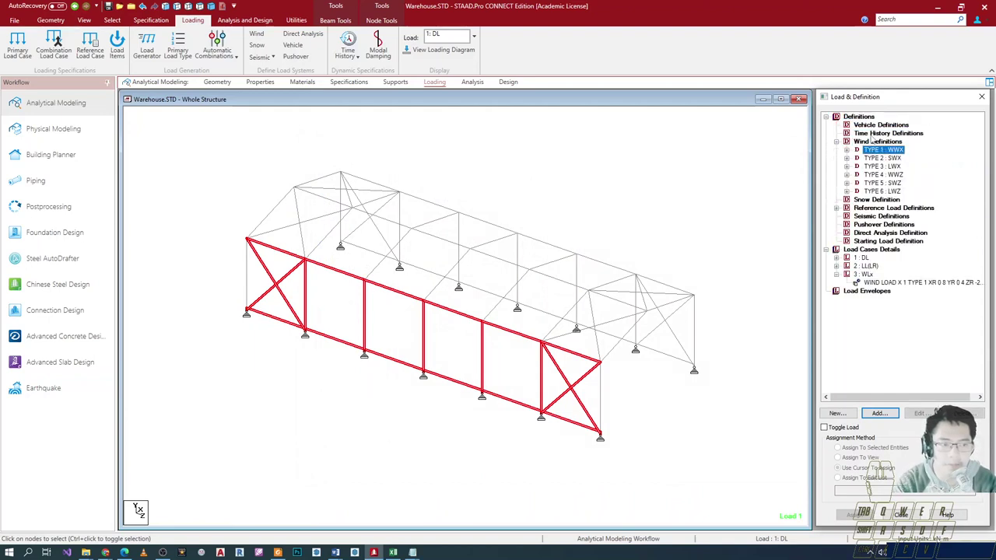
key("Down")
key("Down")
key("Up")
key("Up")
key("Right")
key("Down")
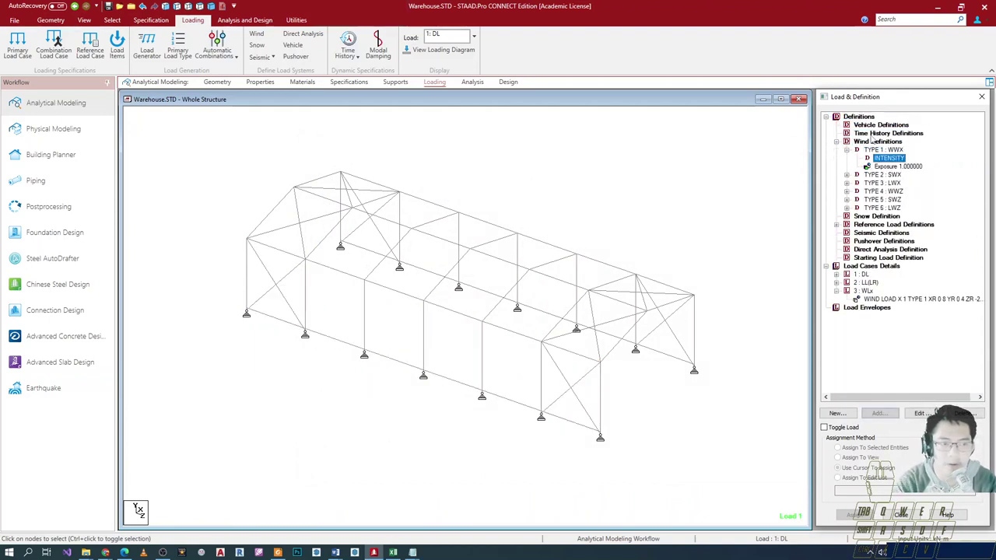
double_click(890, 158)
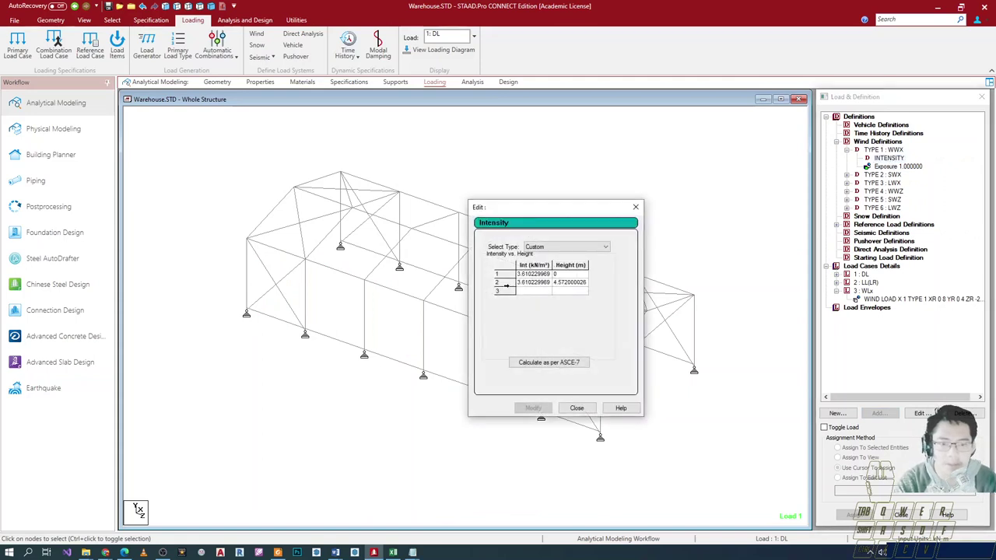
- Read the second intensity and height row of the WWX table against the frame, leaving the values as they are
left_click(498, 282)
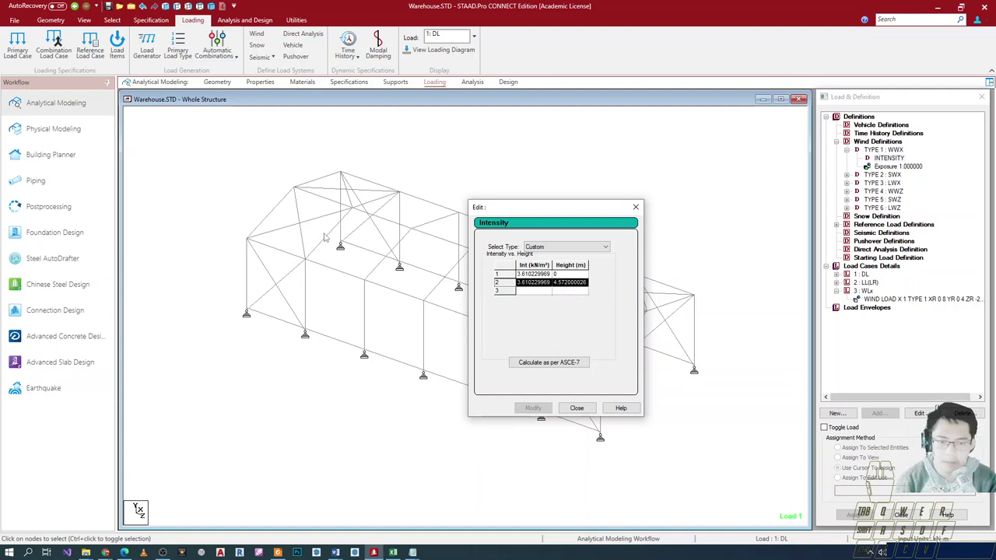
left_click(525, 285)
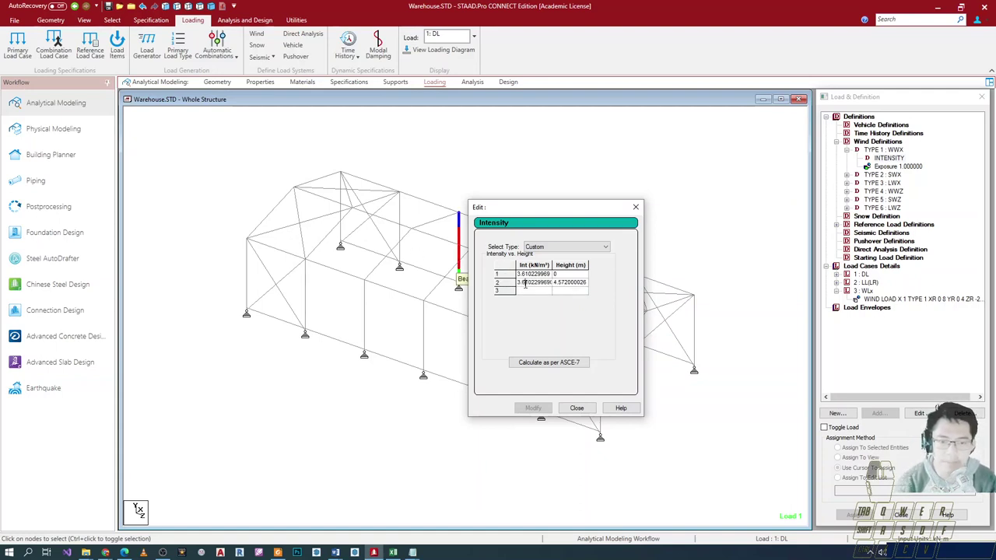
left_click_drag(519, 283, 579, 286)
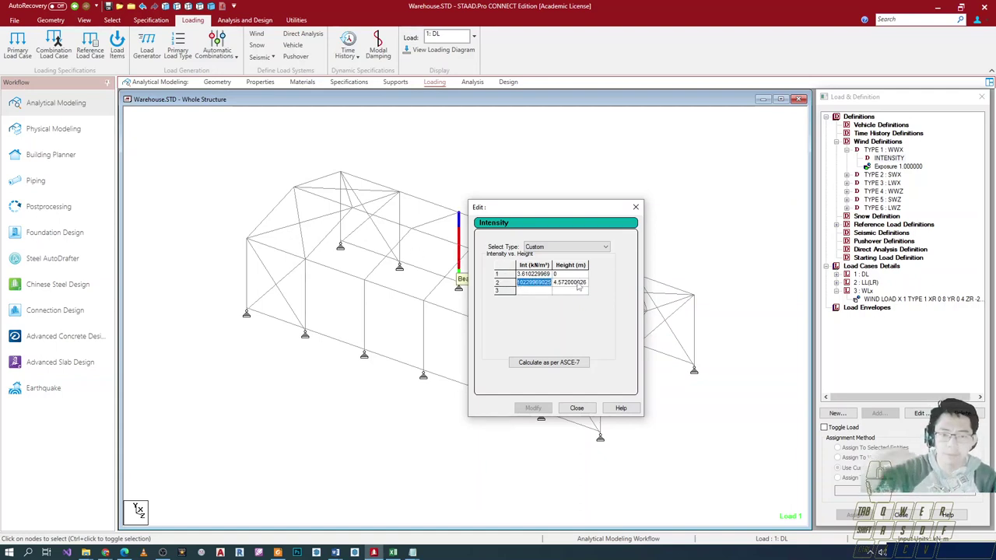
left_click_drag(573, 207, 647, 185)
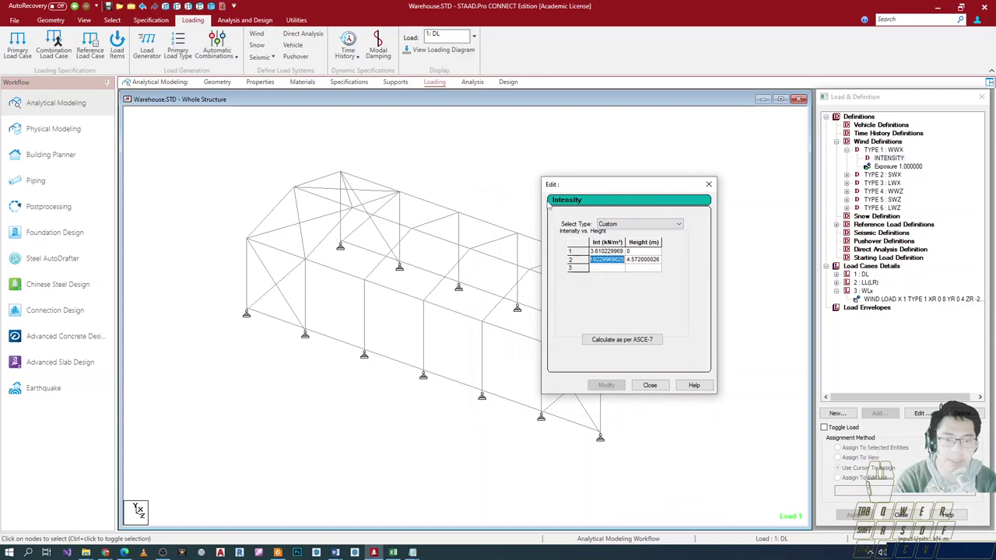
left_click(708, 184)
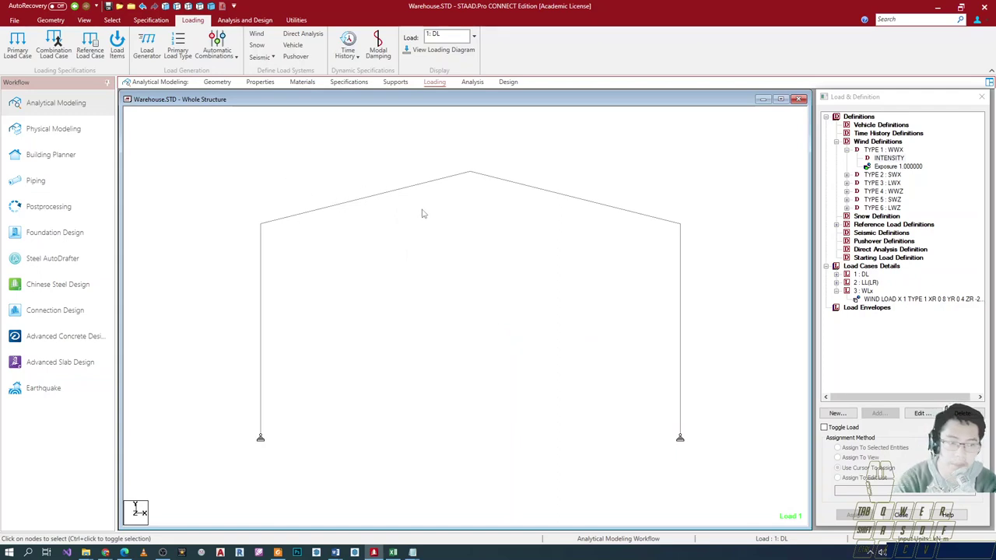
- Inspect an interior roof rafter in an angled front view and check the WWX intensity table again
scroll(421, 213, "down", 2)
middle_click_drag(402, 204, 422, 240)
scroll(419, 238, "up", 1)
key("Down")
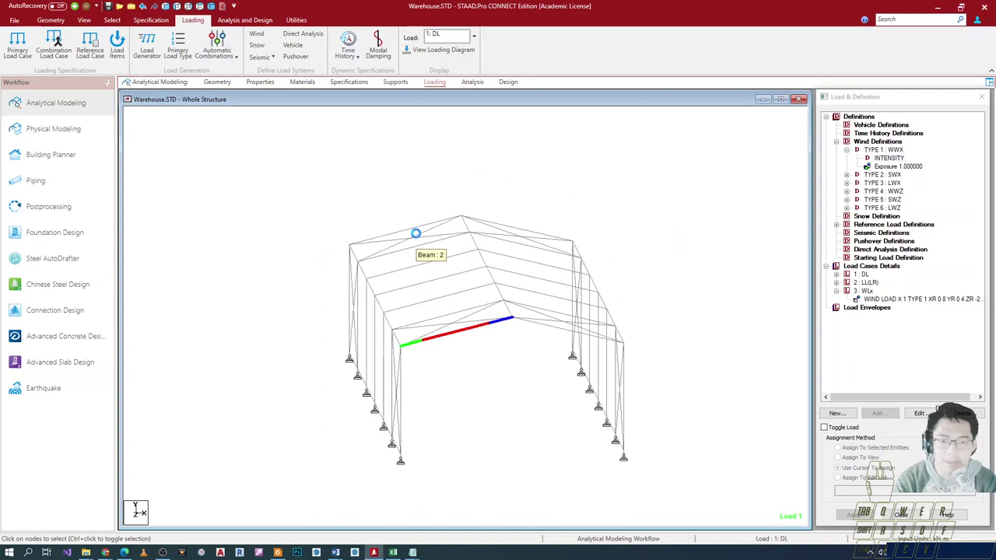
left_click(428, 266)
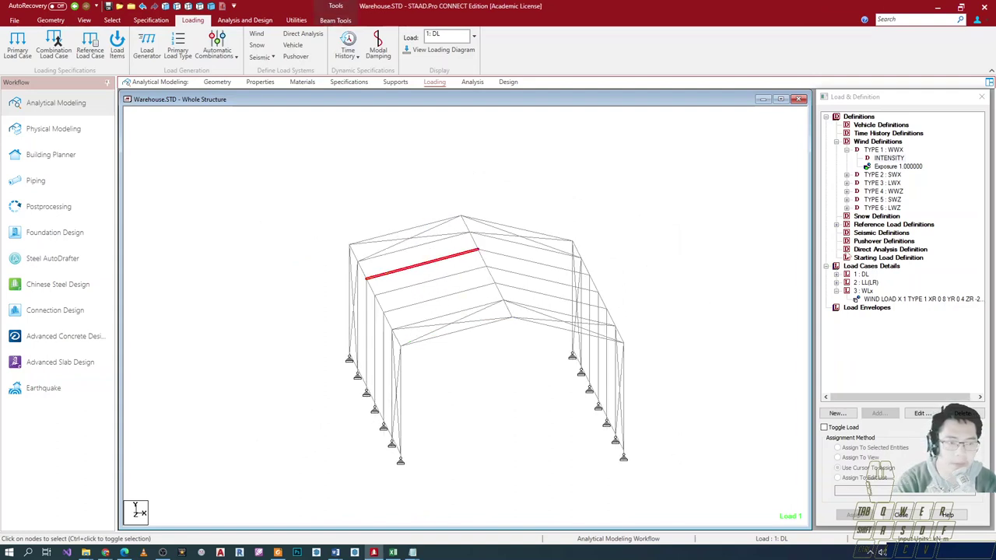
double_click(889, 158)
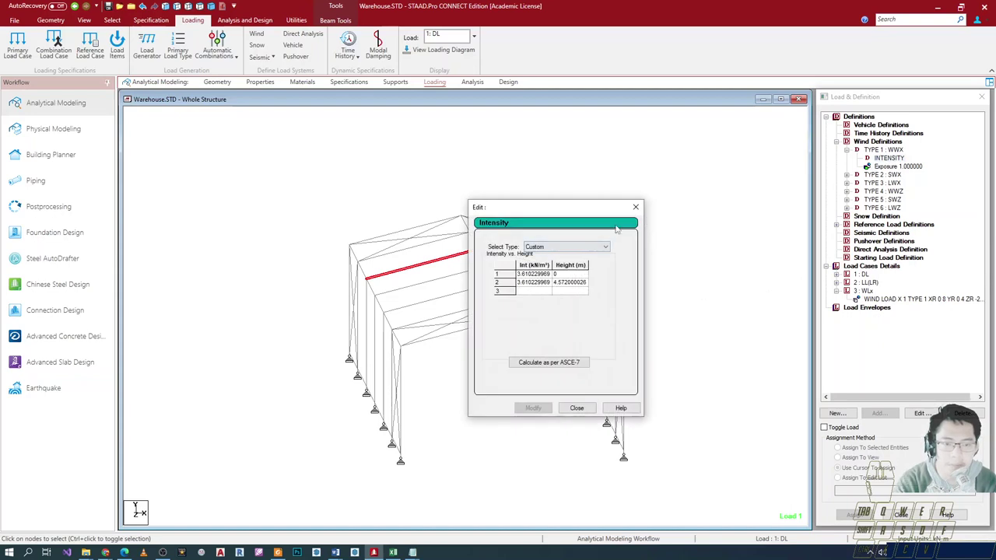
left_click(636, 207)
- Examine the roof frames from a higher angle and pick out the windward-side rafter of the third frame from the back
left_click(864, 291)
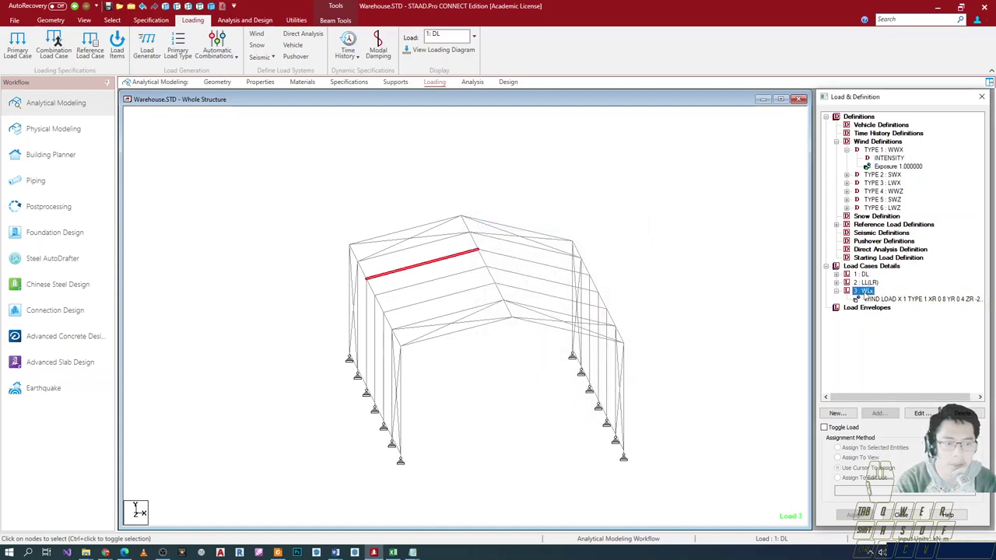
scroll(436, 311, "up", 2)
scroll(338, 260, "up", 2)
left_click(208, 286)
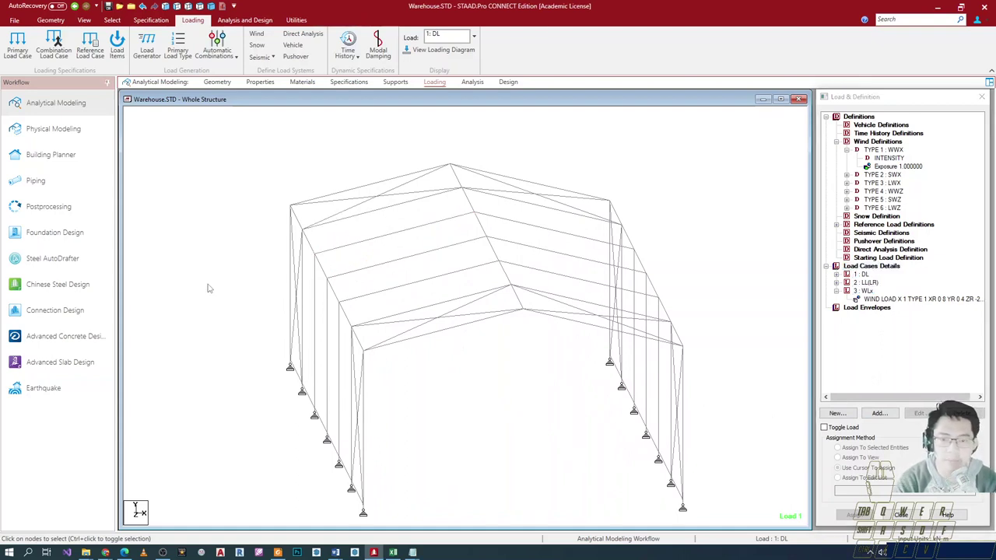
key("Up")
key("Up")
key("Right")
key("Up")
key("Up")
scroll(369, 313, "up", 1)
scroll(369, 313, "up", 5)
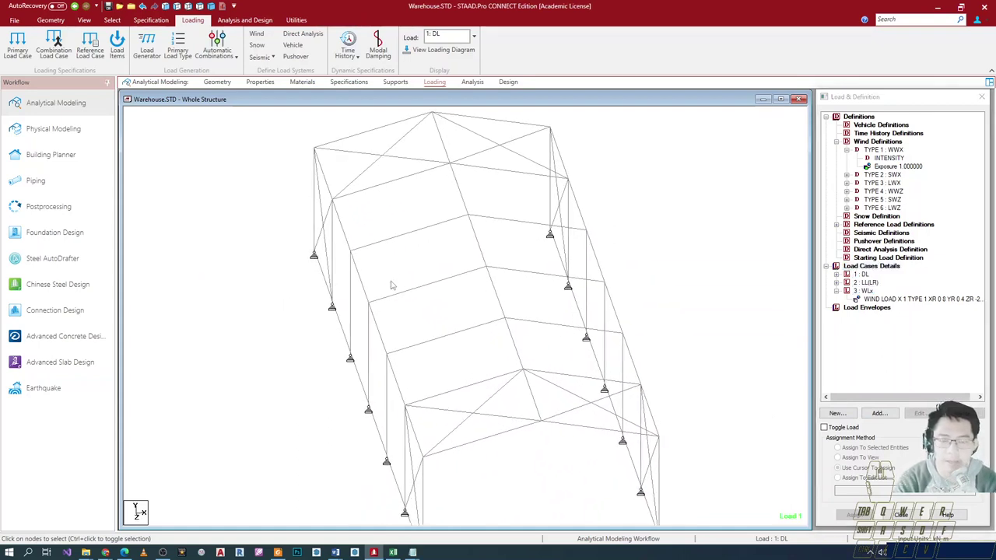
middle_click_drag(390, 266, 429, 376)
left_click(412, 339)
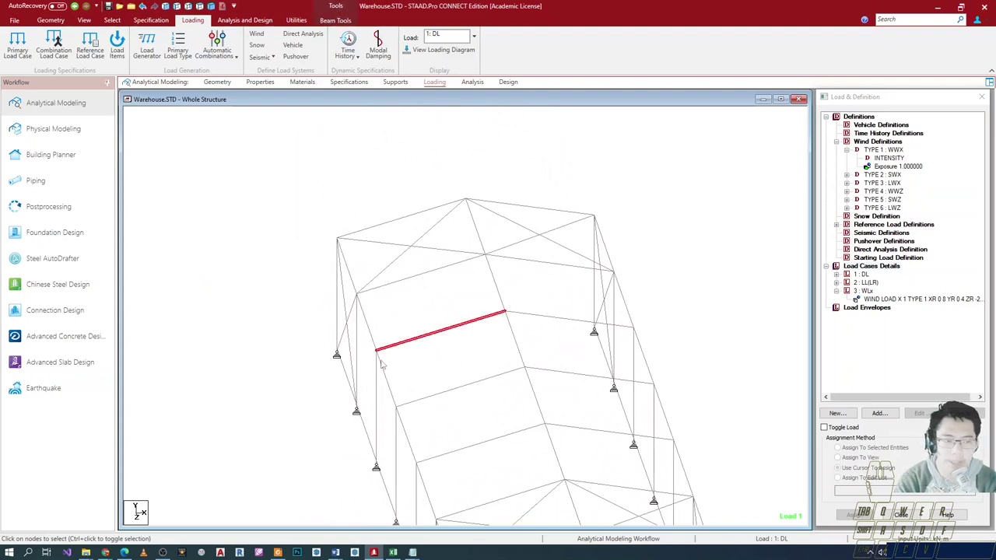
- Recheck the WWX intensity value for use as a roof line load, and close the table without changes
scroll(380, 355, "down", 4)
middle_click_drag(412, 365, 475, 314)
double_click(884, 158)
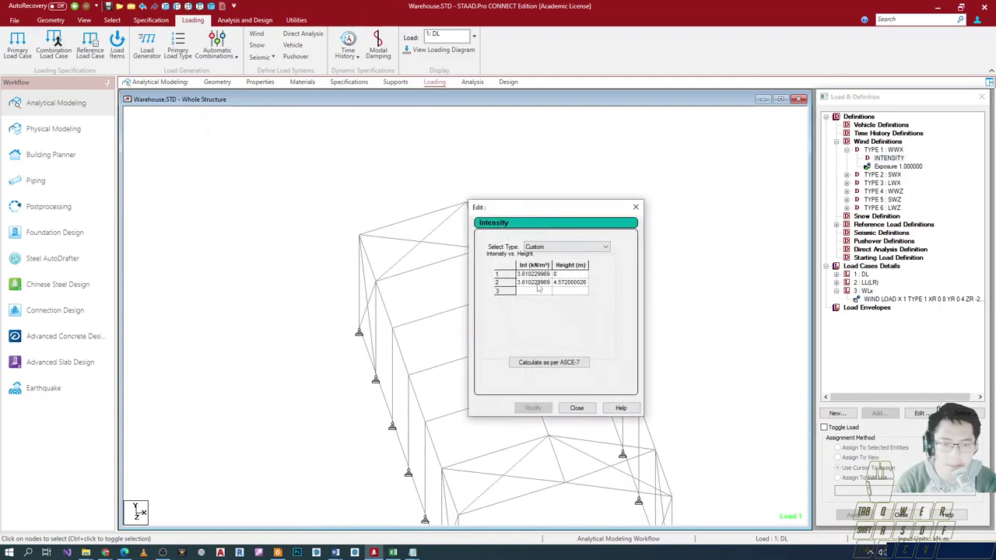
left_click(635, 206)
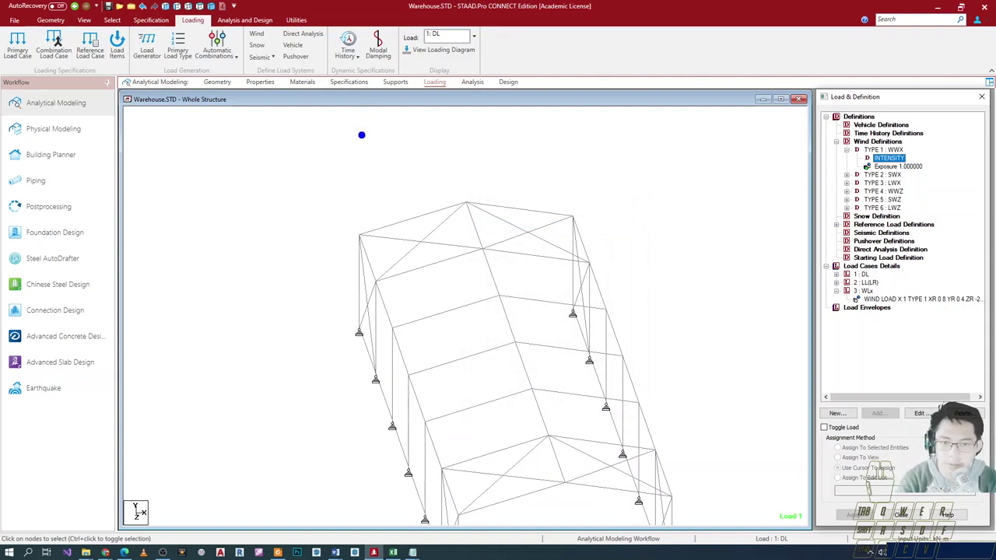
- Annotate the calculation 3.61 x 3.5 above the frame and clear the annotation
left_click_drag(382, 151, 368, 175)
mouse_move(417, 146)
left_mouse_down()
mouse_move(406, 173)
mouse_move(428, 175)
mouse_move(397, 164)
left_mouse_up()
left_click_drag(451, 150, 465, 171)
mouse_move(464, 146)
left_mouse_down()
mouse_move(450, 170)
mouse_move(517, 171)
mouse_move(498, 178)
left_mouse_up()
left_click(502, 160)
left_click_drag(521, 140, 546, 135)
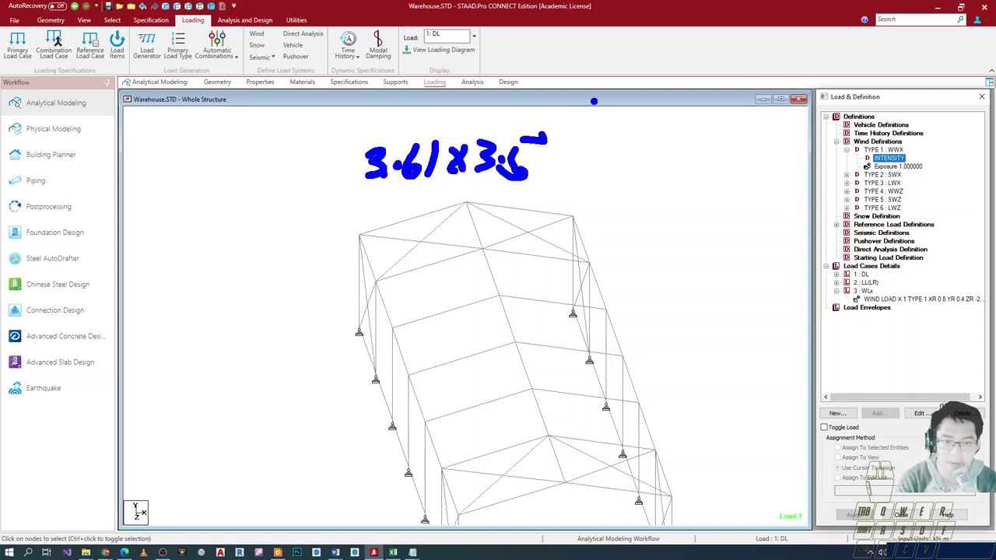
key("Escape")
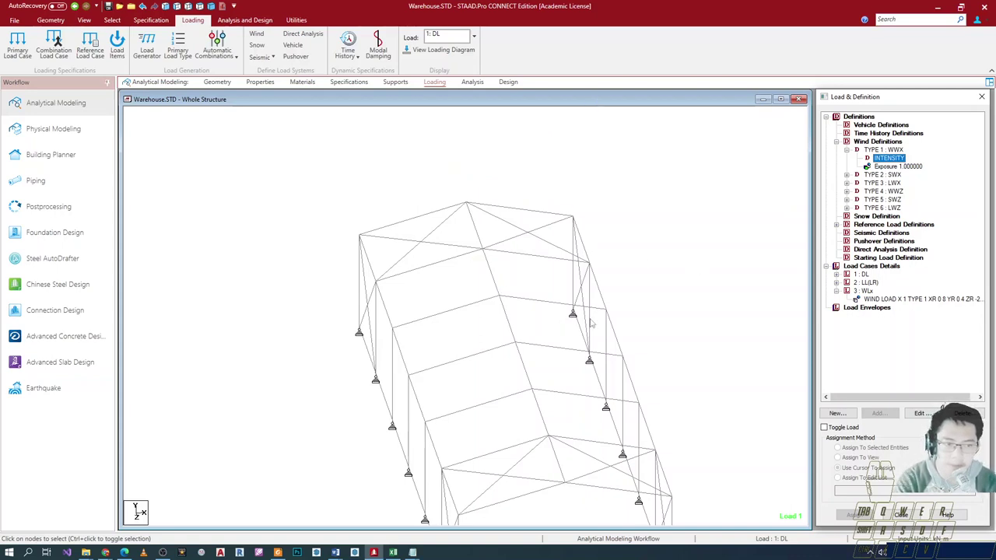
- Examine the roof frames under load case WLx from a symmetrical, raised front view
left_click(866, 291)
scroll(558, 355, "down", 1)
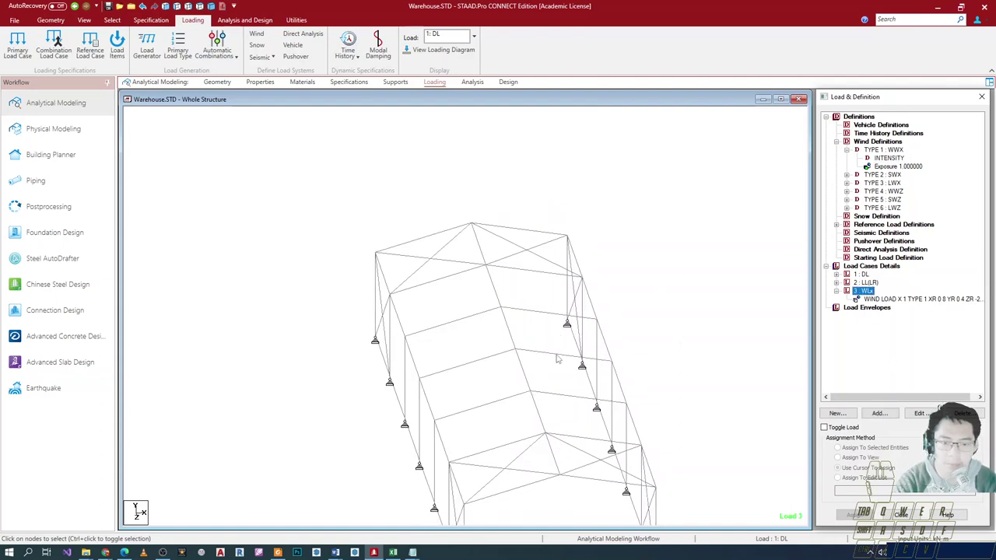
key("Down")
key("Down")
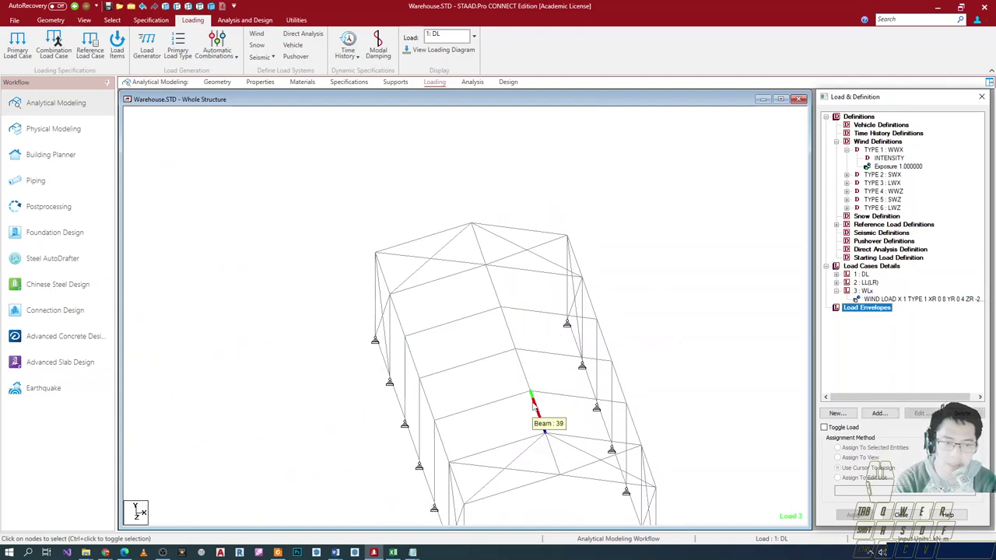
left_click(663, 321)
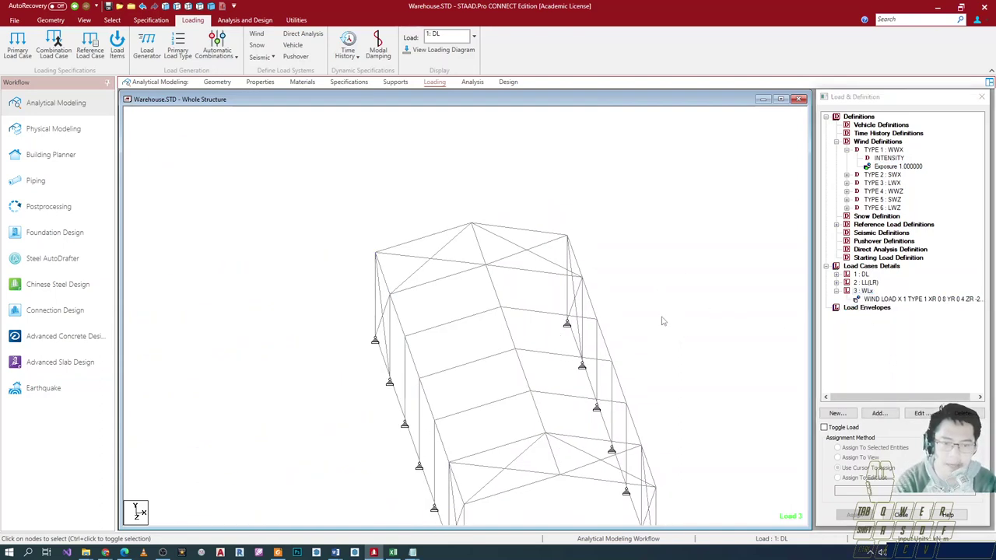
key("Right")
key("Up")
key("Up")
key("Up")
key("Up")
key("Down")
key("Left")
key("Left")
key("Left")
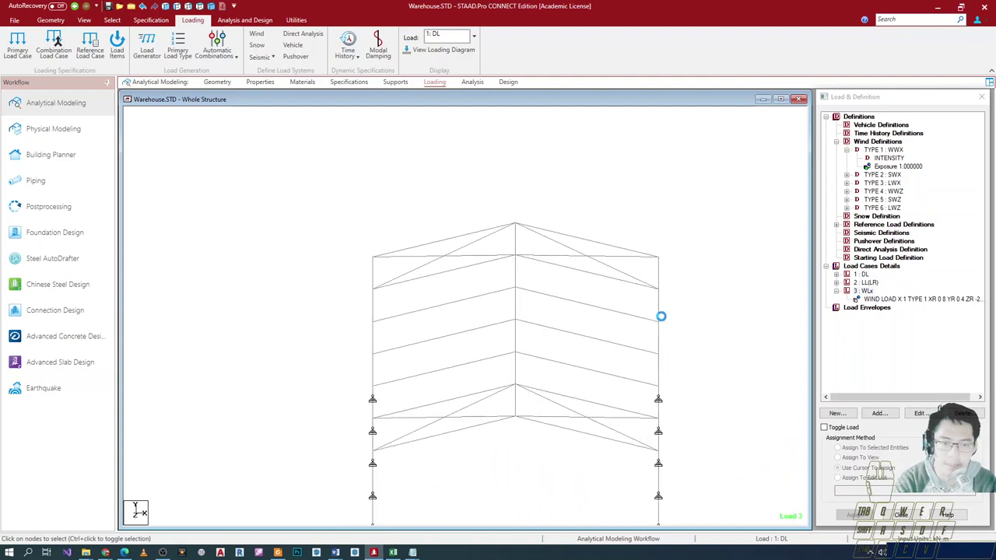
- Add a uniform member force of -3.61 kN/m in the local Y direction to load case WLx
left_click(865, 291)
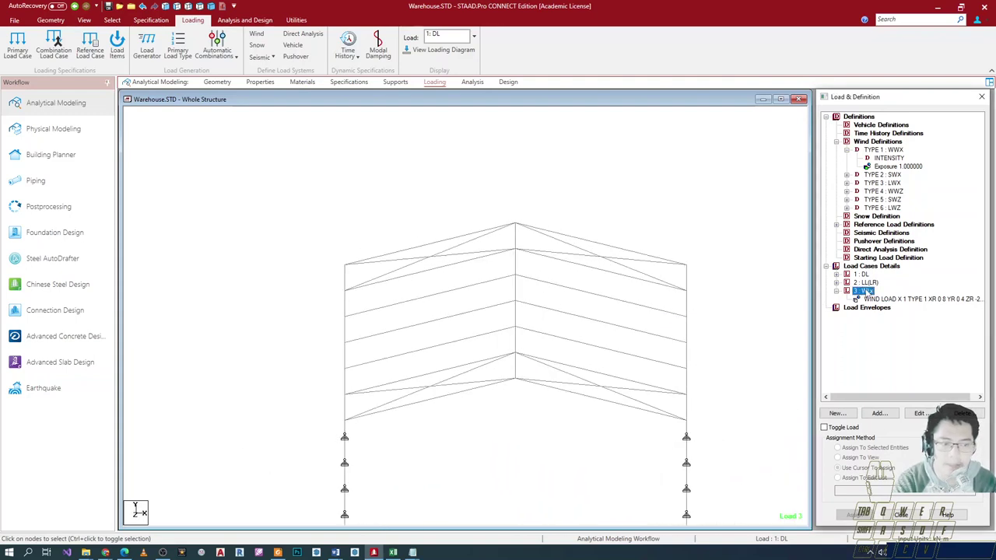
left_click(879, 413)
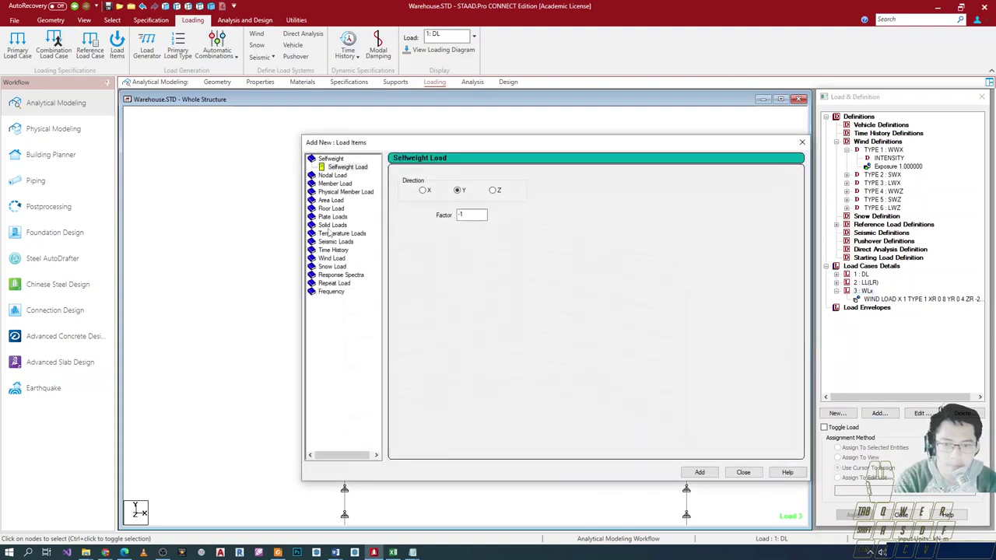
left_click(328, 183)
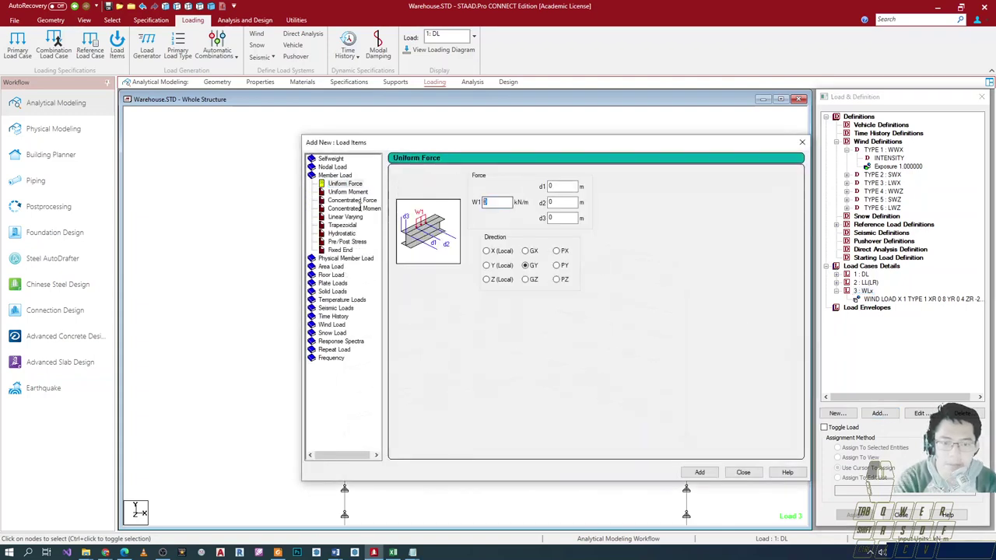
type("3.61")
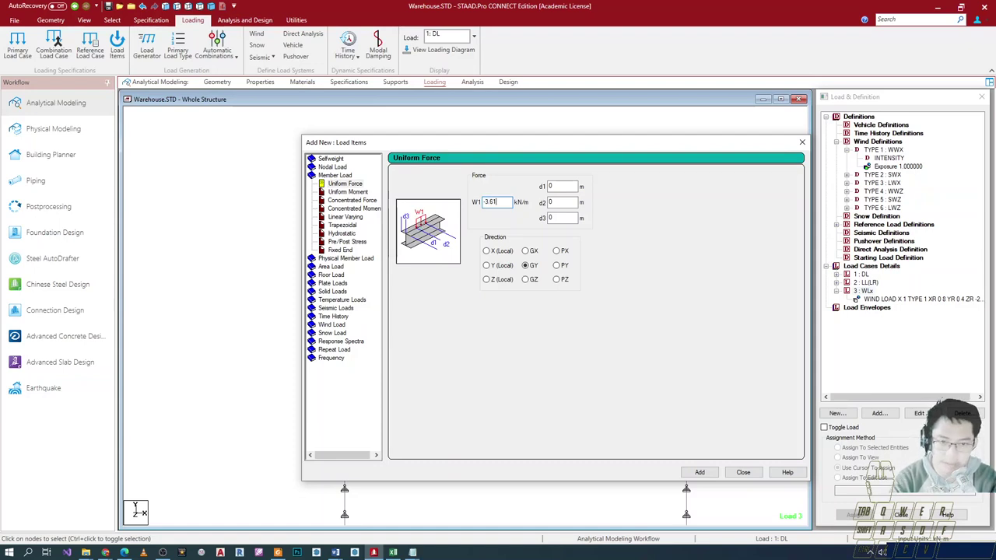
left_click(487, 266)
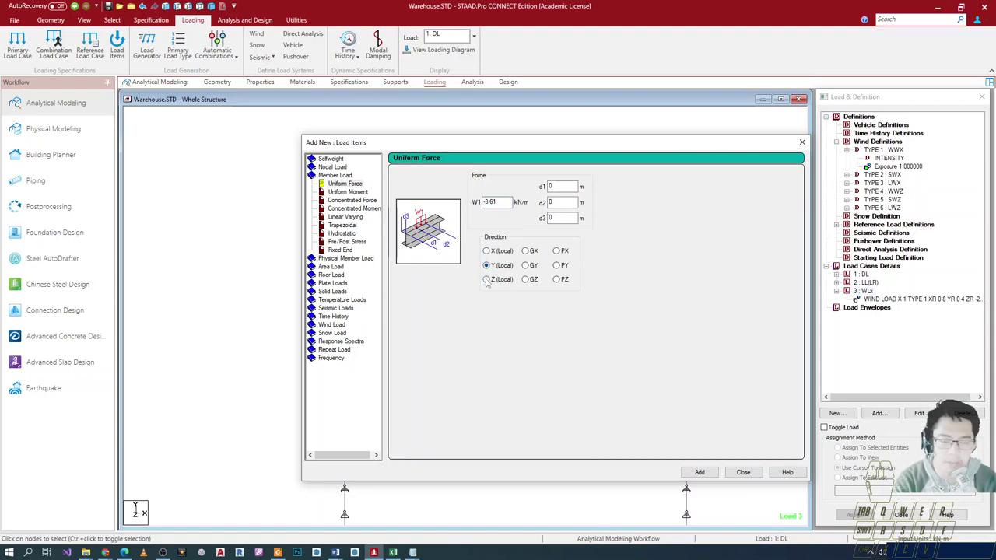
left_click_drag(542, 147, 562, 103)
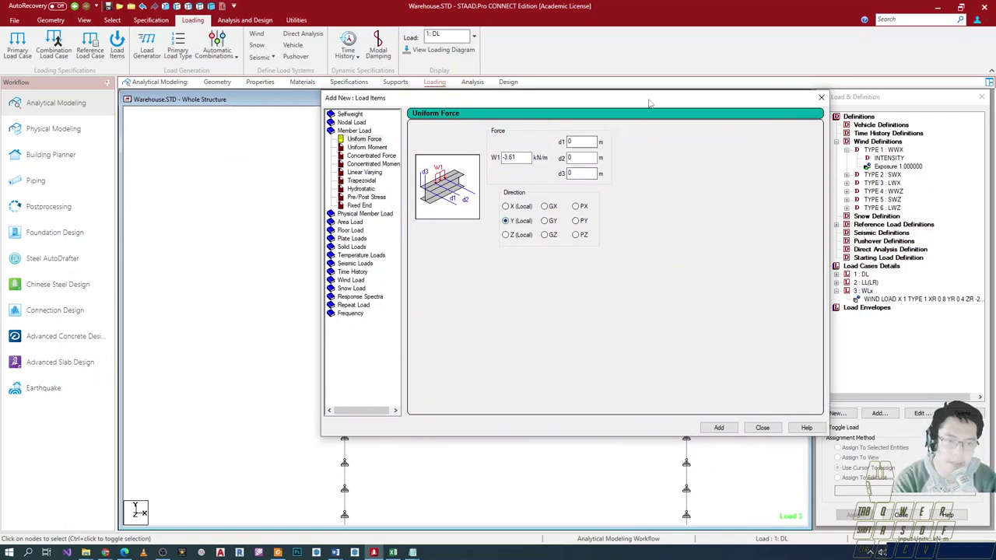
left_click_drag(642, 98, 579, 128)
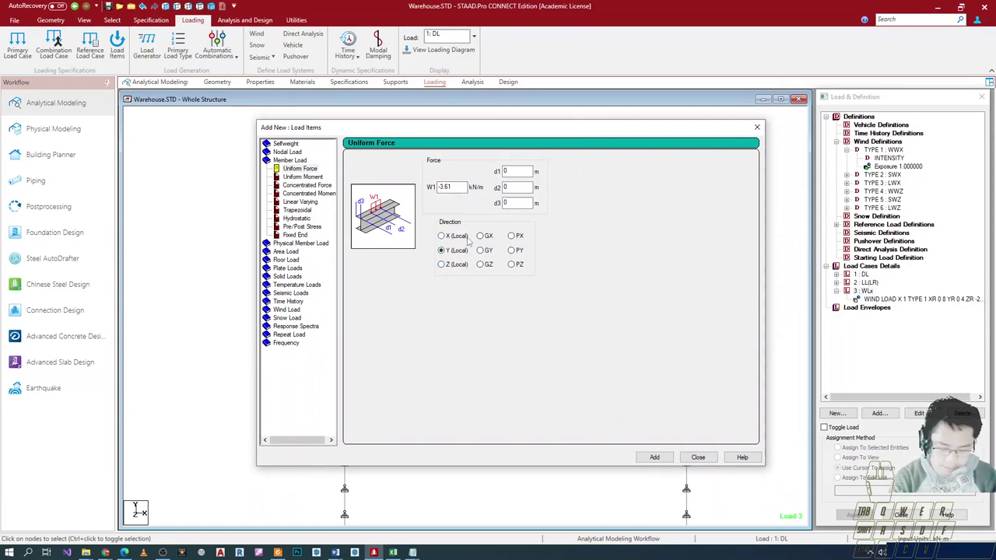
double_click(447, 187)
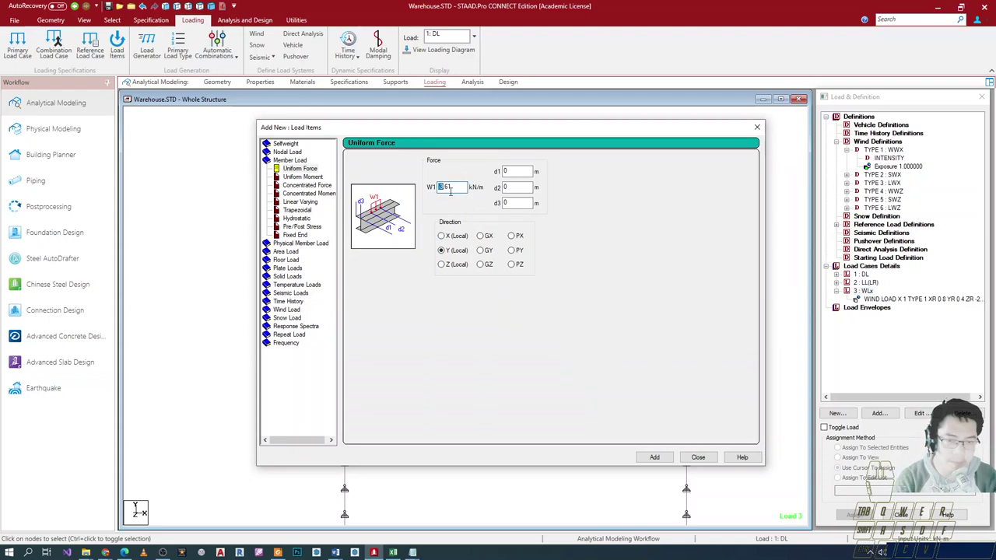
left_click(654, 457)
left_click(698, 457)
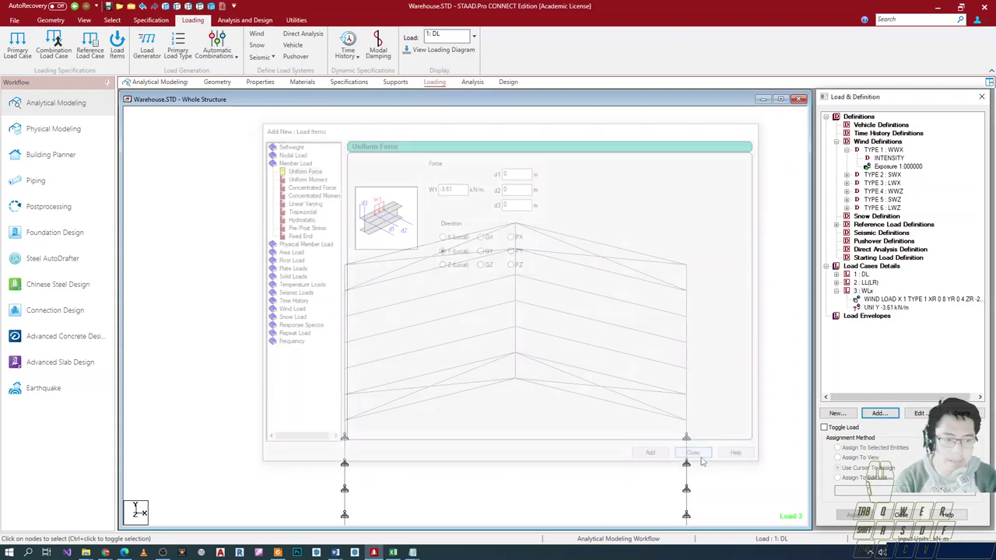
- Assign the -3.61 kN/m uniform load to the windward-side rafter of the third frame from the back
left_click(884, 308)
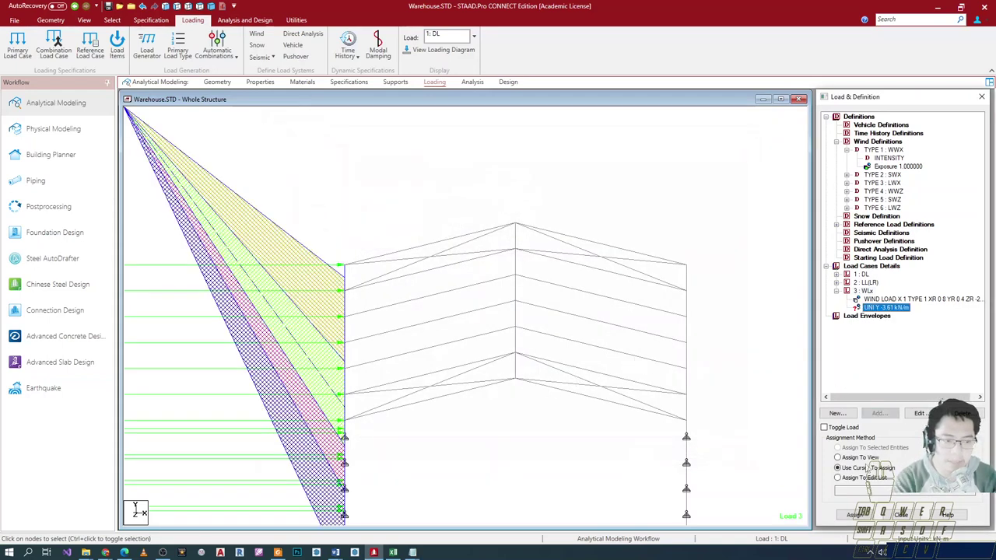
left_click(854, 514)
left_click(407, 309)
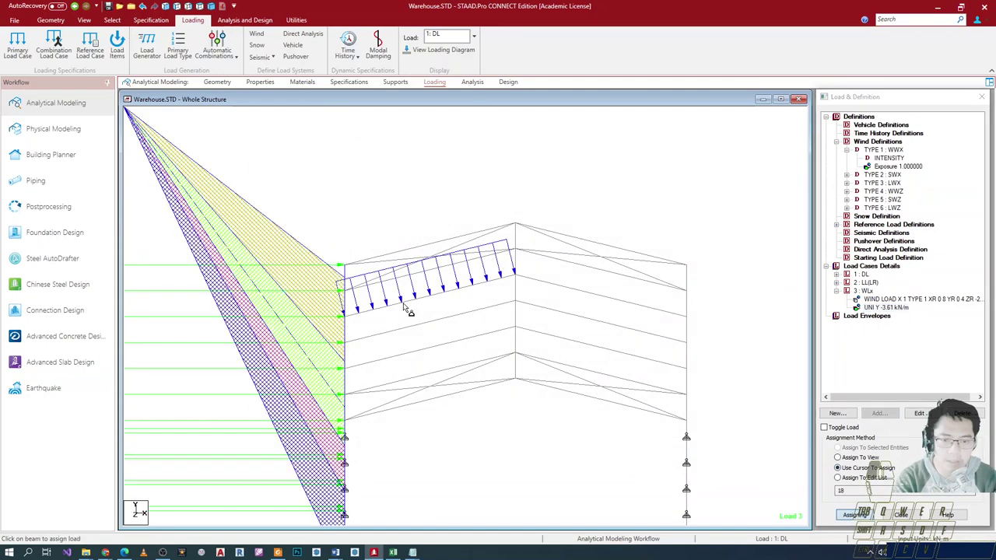
- Examine the loaded windward rafter under load case WLx from oblique raised side views of the frame
scroll(405, 308, "down", 1)
key("Escape")
left_click(415, 318)
key("Down")
key("Down")
key("Down")
key("Down")
key("Right")
key("Right")
key("Right")
key("Right")
key("Right")
key("Right")
key("Right")
key("Right")
key("Right")
key("Right")
key("Right")
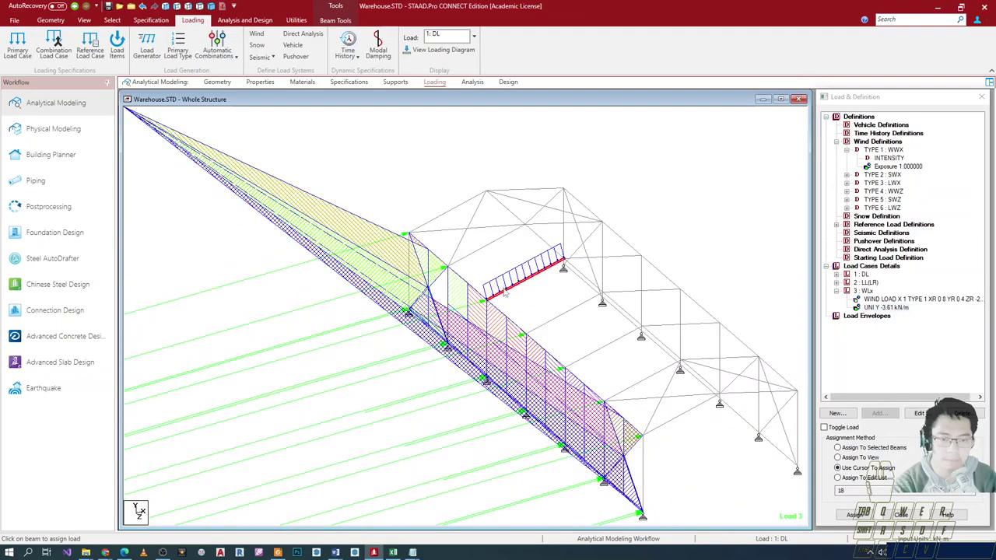
key("Right")
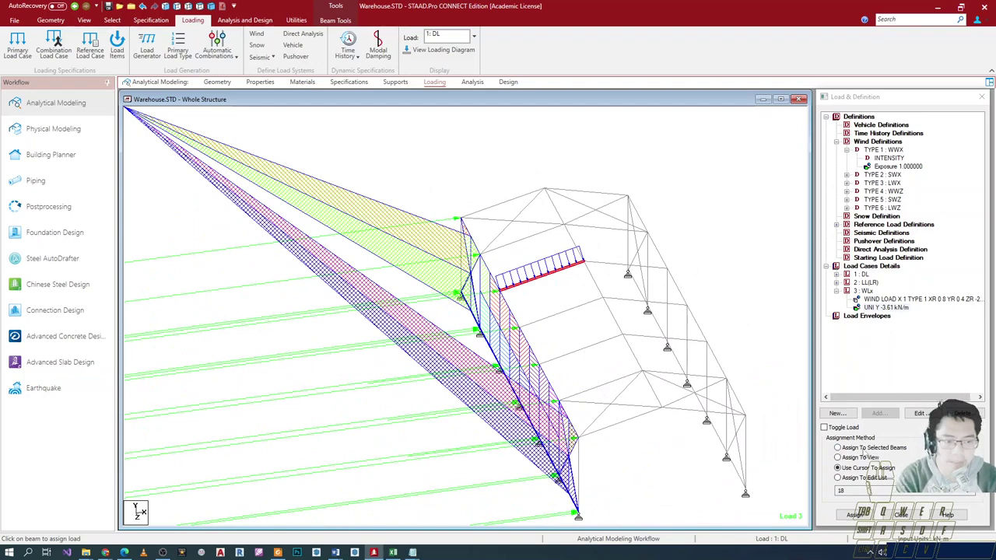
scroll(553, 289, "down", 3)
scroll(608, 332, "up", 3)
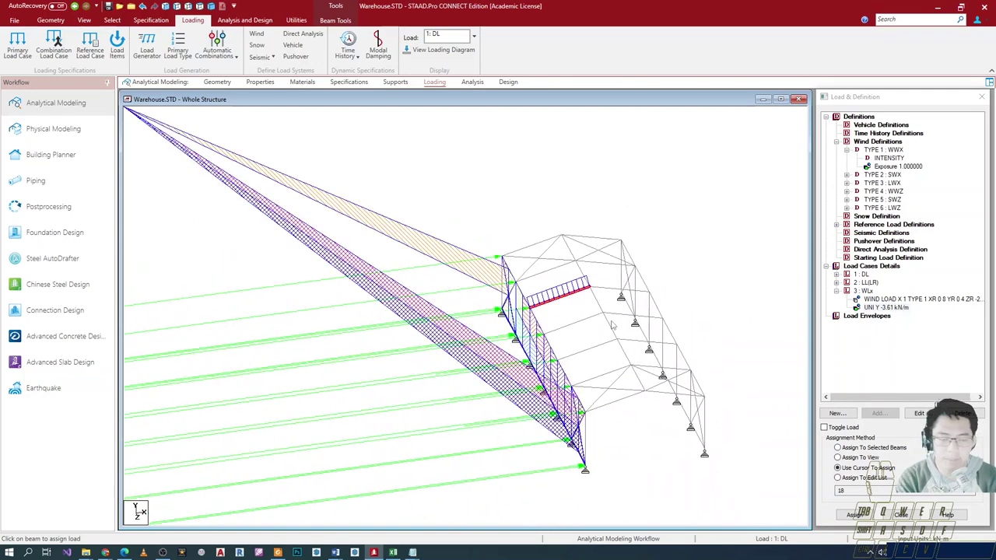
key("Up")
key("Left")
key("Left")
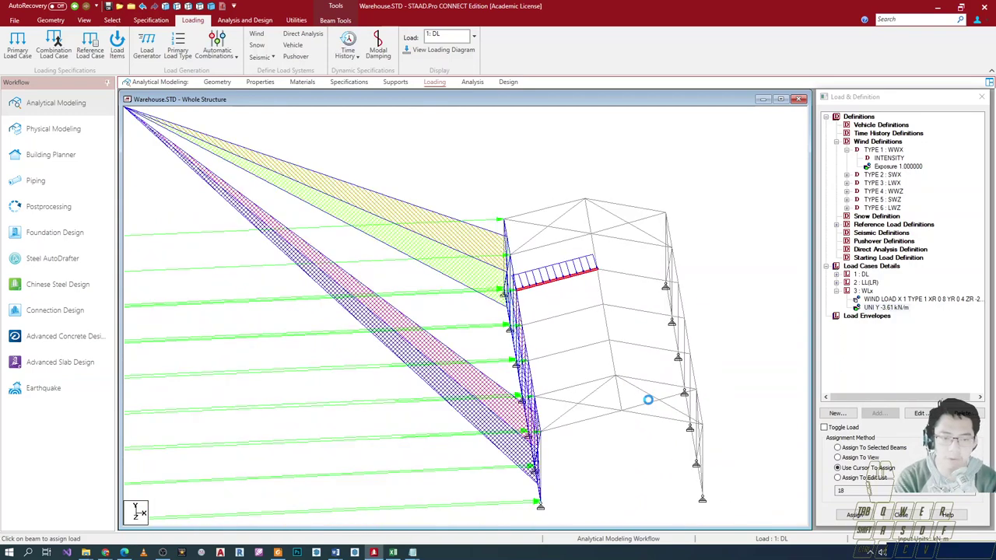
key("Up")
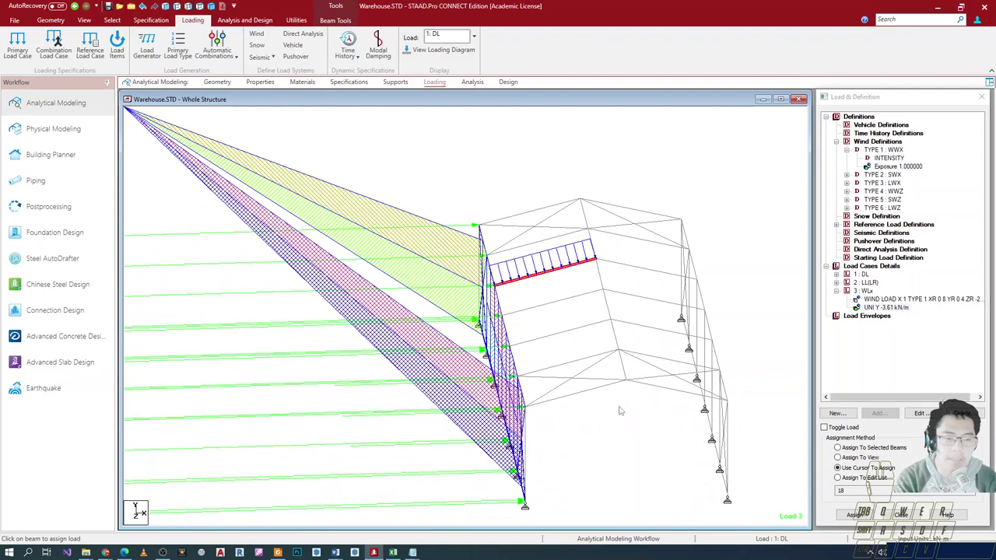
- Assign the -3.61 kN/m uniform load to the windward rafters of the other four interior frames
left_click_drag(647, 177, 553, 401)
scroll(552, 283, "up", 2)
left_click(511, 182)
left_click(901, 308)
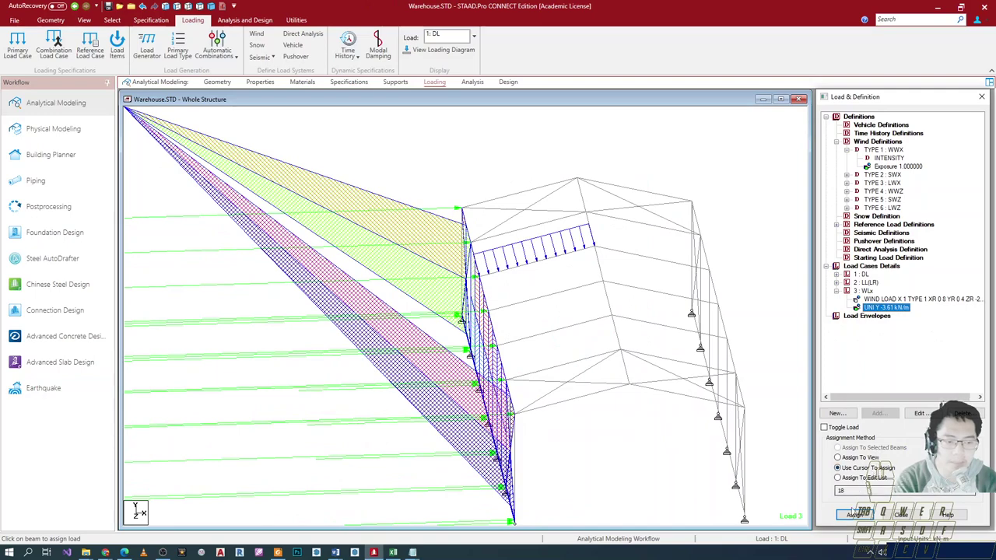
left_click(853, 514)
left_click(531, 305)
left_click(546, 335)
left_click(558, 364)
left_click(526, 198)
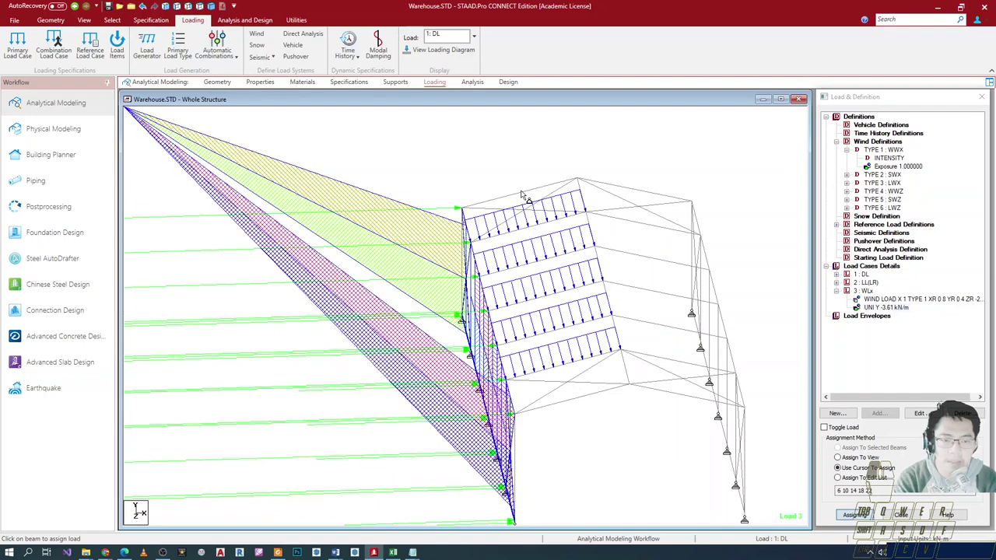
left_click(865, 291)
left_click(880, 413)
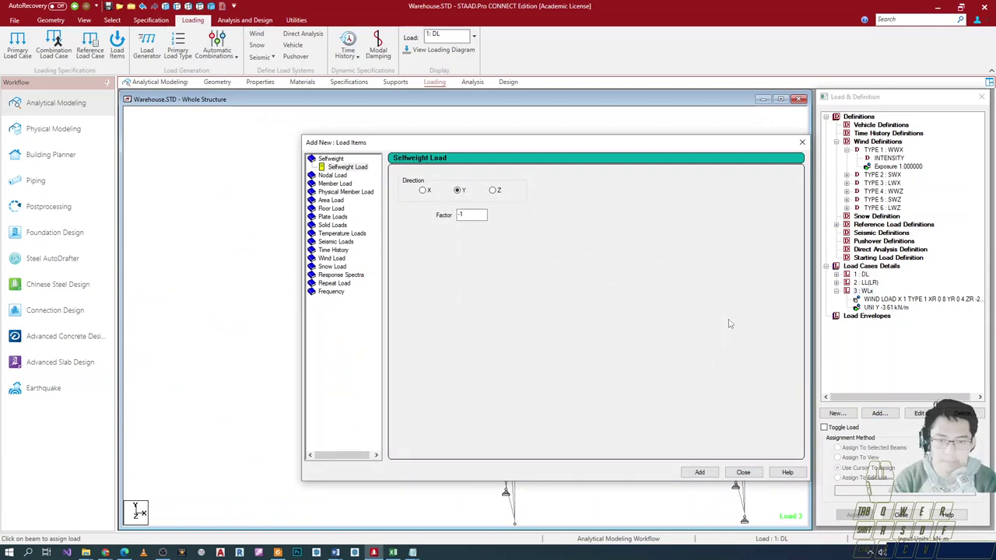
left_click(802, 142)
- Set the uniform force on the interior windward rafters in load case WLx to -12.635 kN/m
double_click(883, 307)
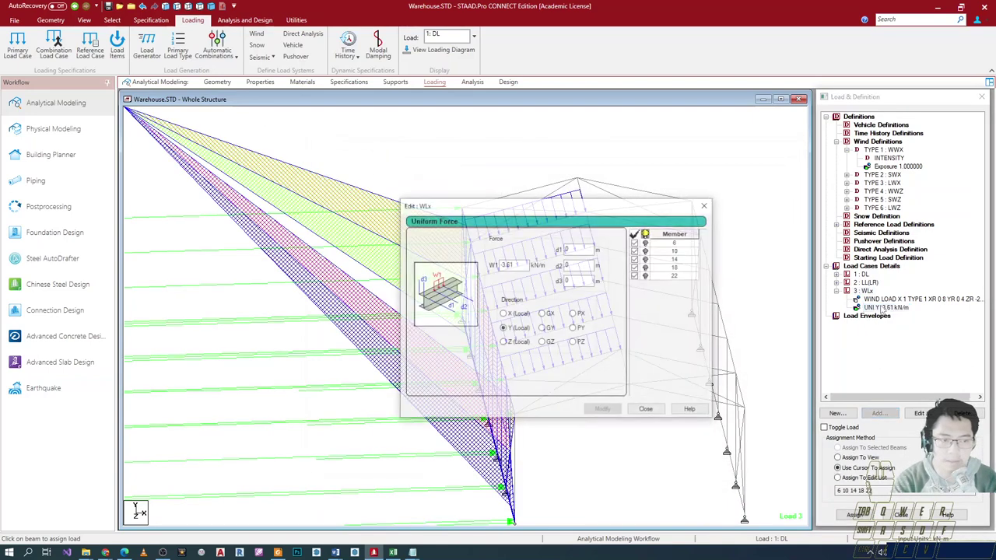
double_click(508, 264)
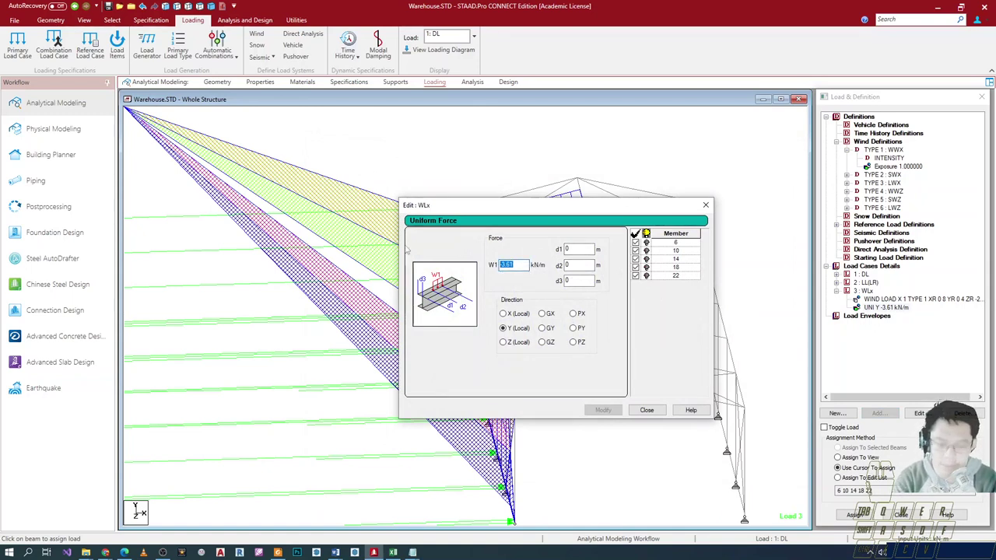
key("shift+Left")
key("shift+Left")
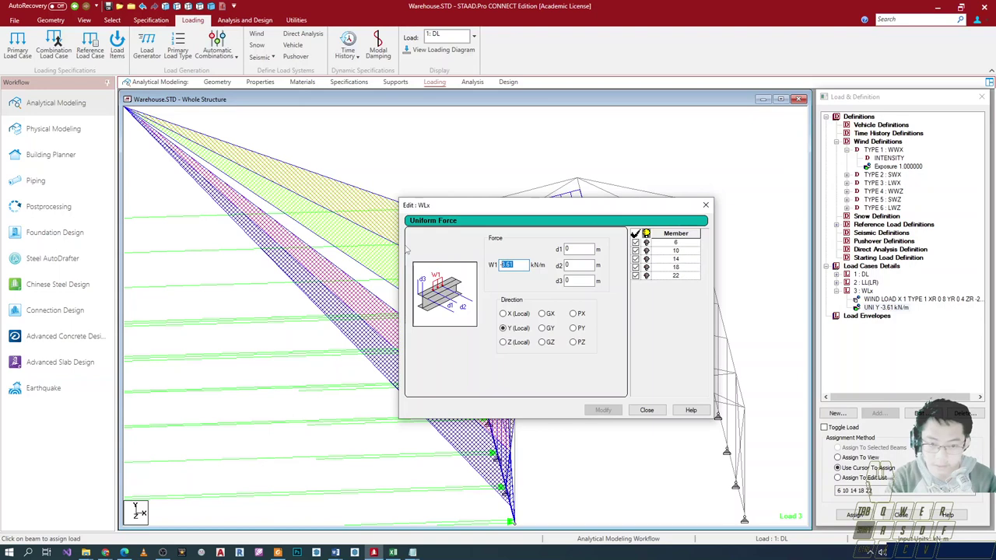
type("-12.635")
left_click(609, 410)
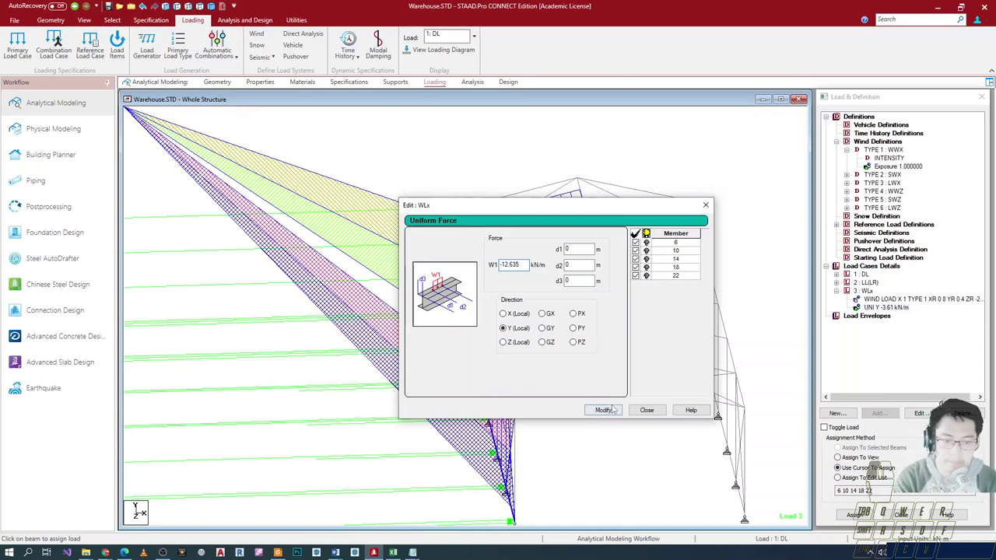
left_click(652, 410)
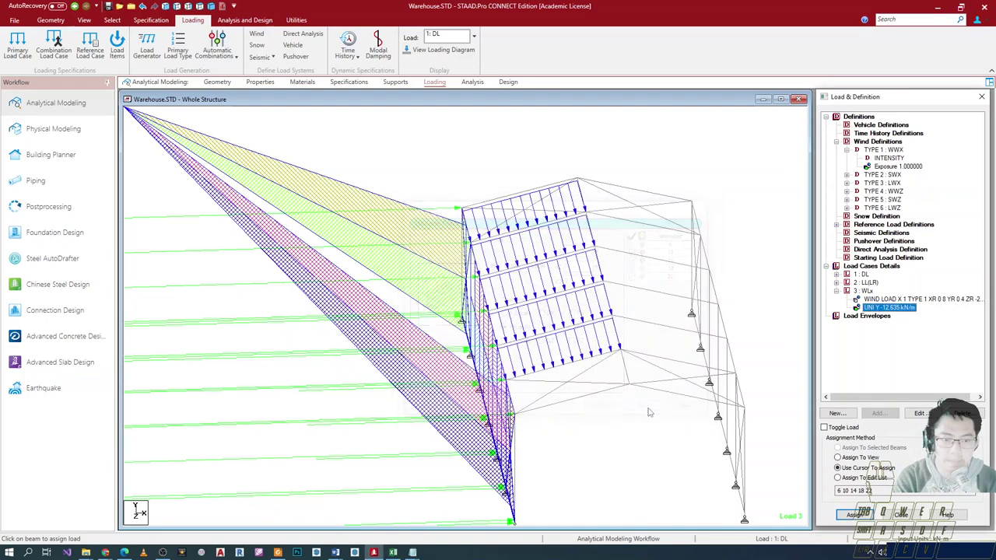
- Add a uniform member force of -6.318 kN/m in the local Y direction to load case WLx
left_click(857, 291)
left_click(883, 412)
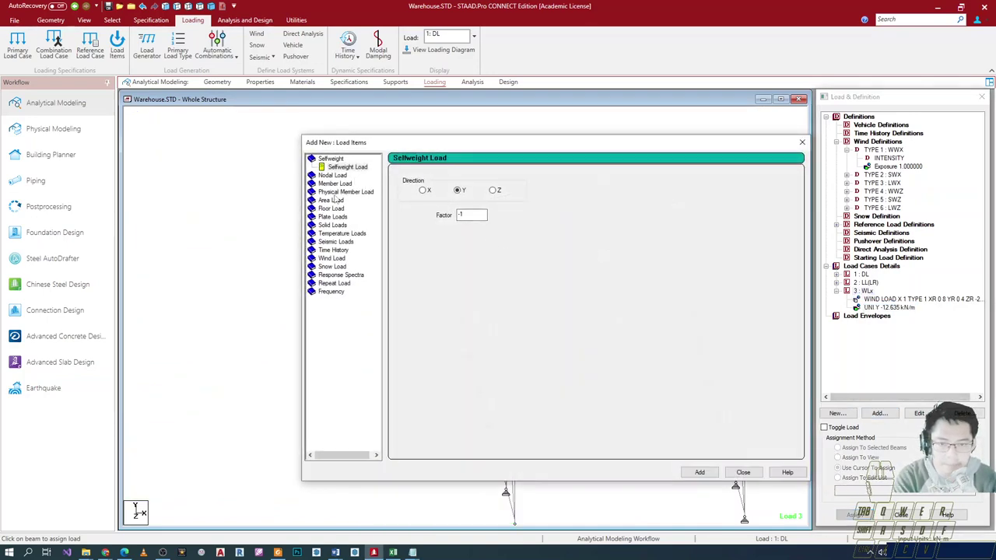
left_click(332, 259)
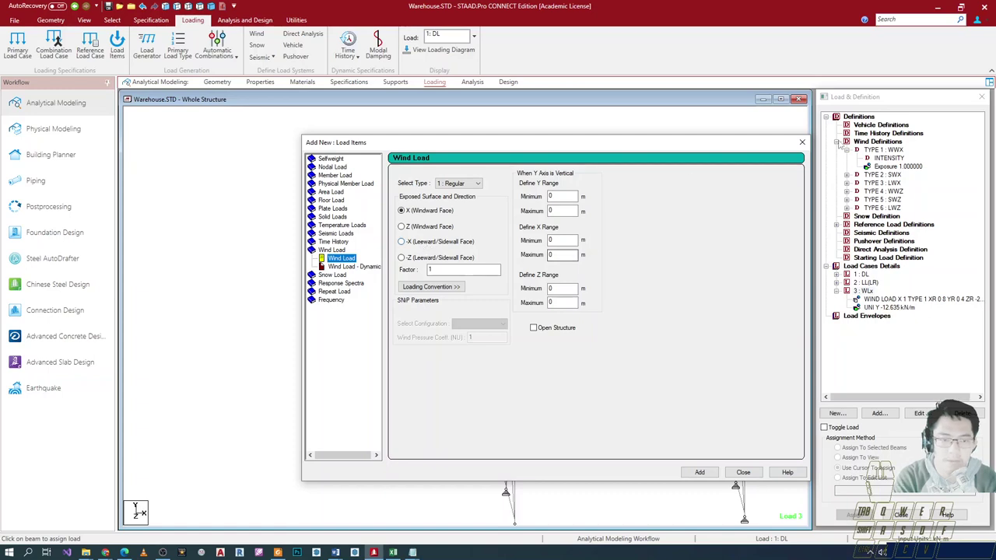
left_click(320, 177)
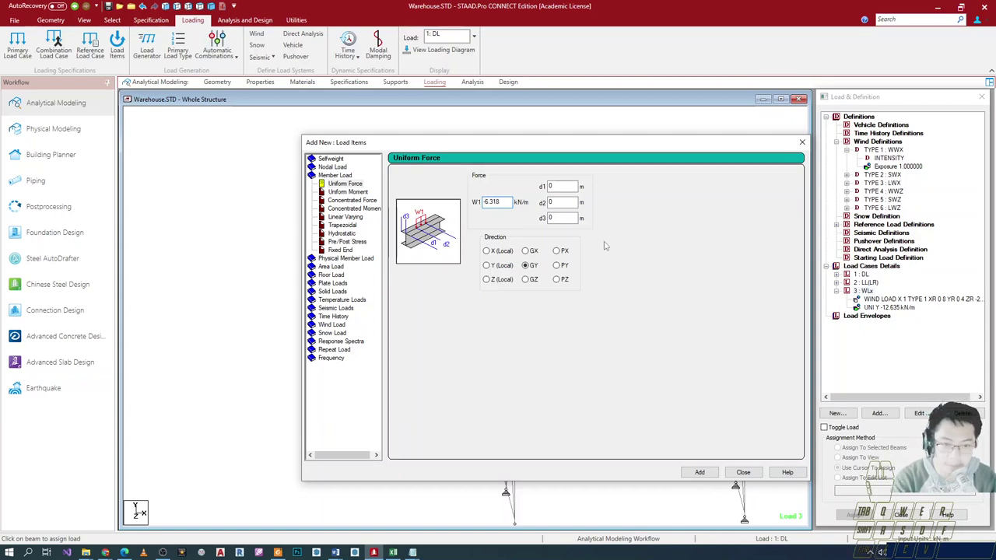
left_click(699, 472)
left_click(743, 473)
- Assign the -6.318 kN/m uniform load to the windward rafters of the front and back end frames
left_click(887, 316)
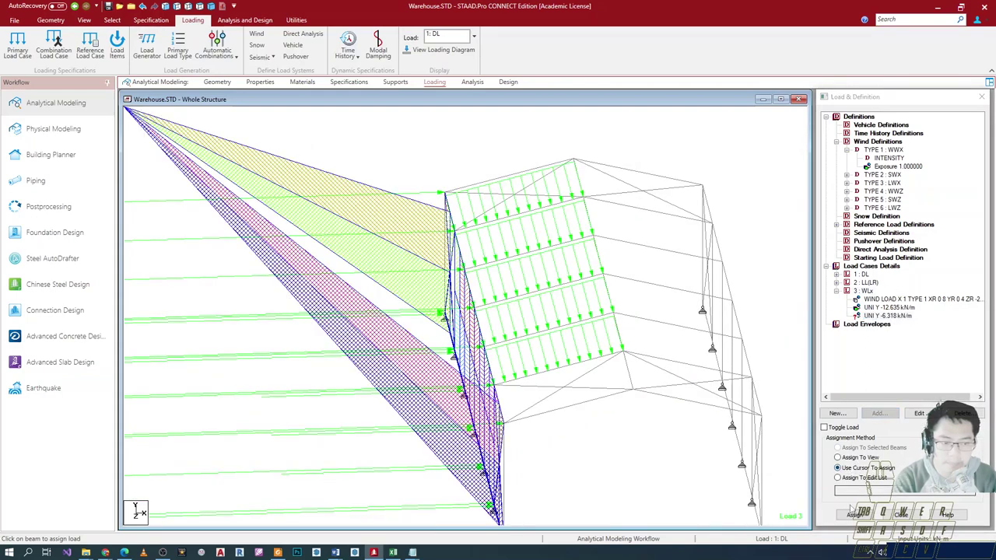
left_click(570, 398)
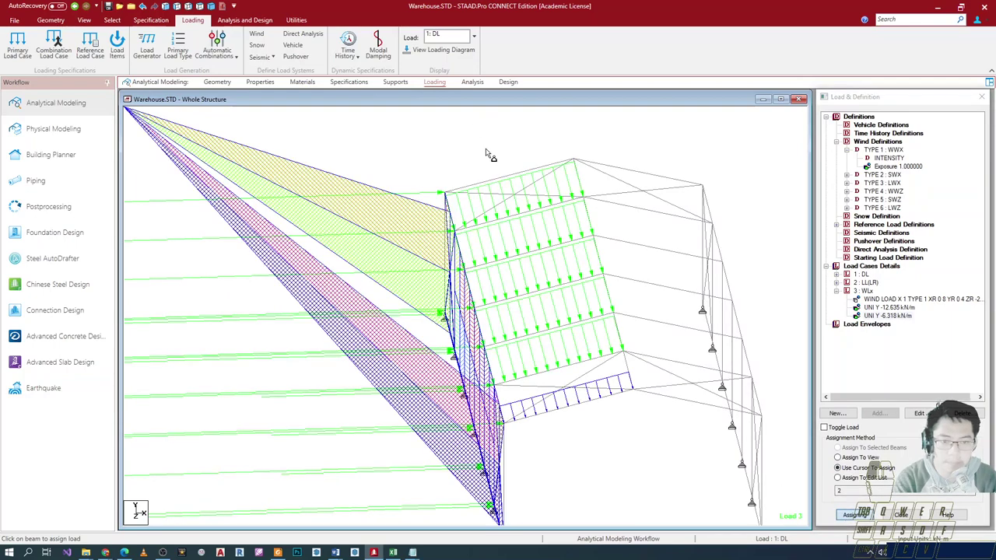
left_click(502, 180)
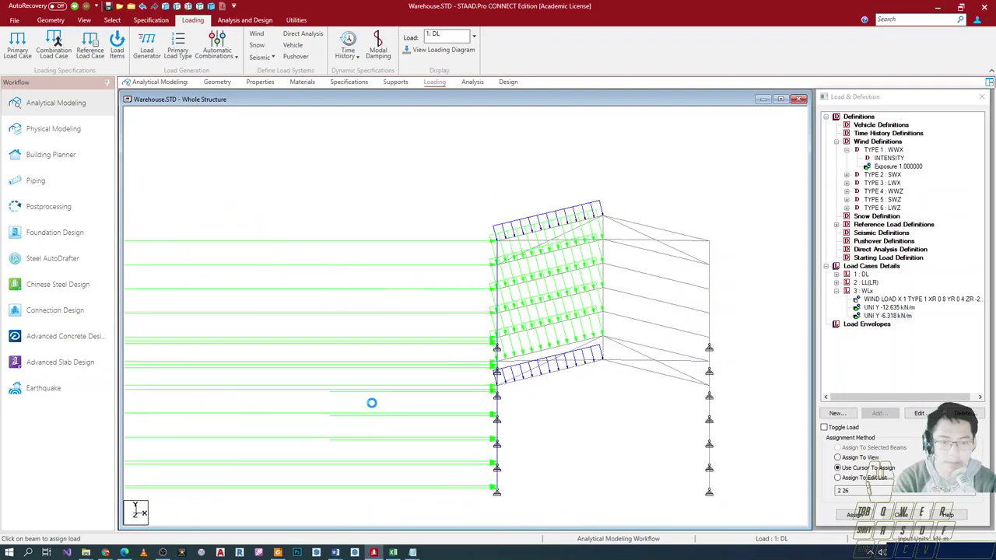
scroll(547, 355, "up", 2)
middle_click_drag(547, 355, 344, 322)
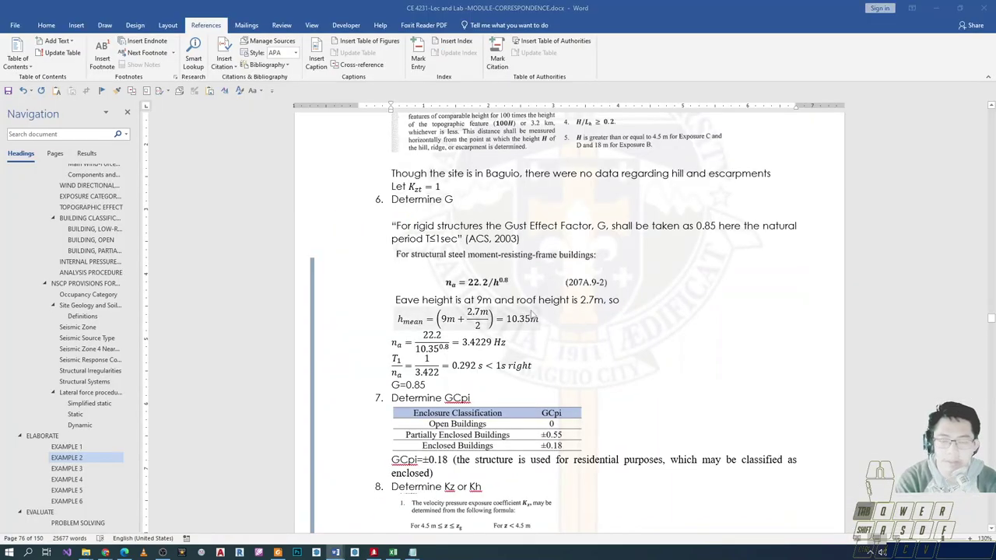
- Switch to the NSCP-2015 PDF in Foxit Reader and look through the Section 207B wind pressure provisions and roof pressure coefficient figures
key("alt+Tab")
scroll(582, 305, "down", 5)
scroll(582, 306, "down", 15)
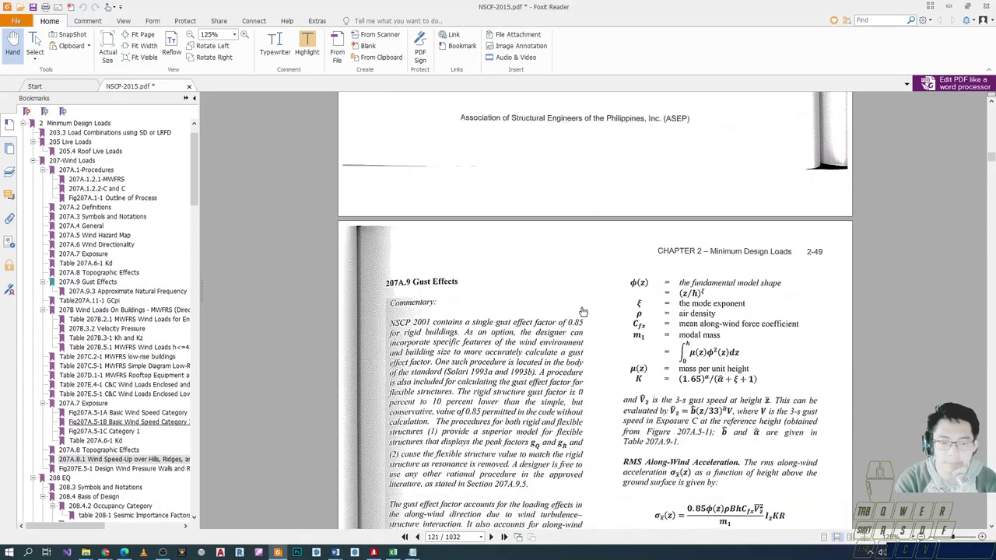
scroll(602, 304, "down", 20)
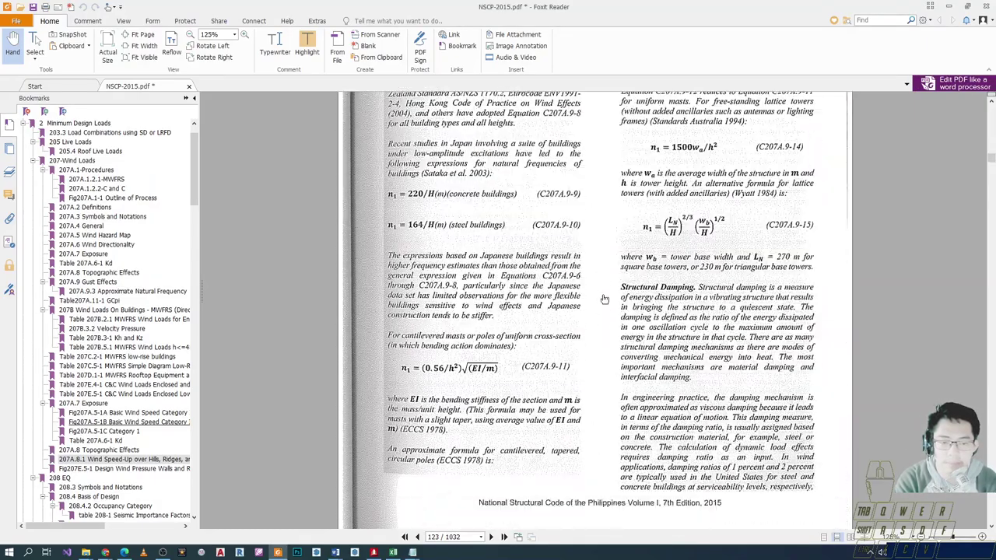
scroll(604, 300, "down", 20)
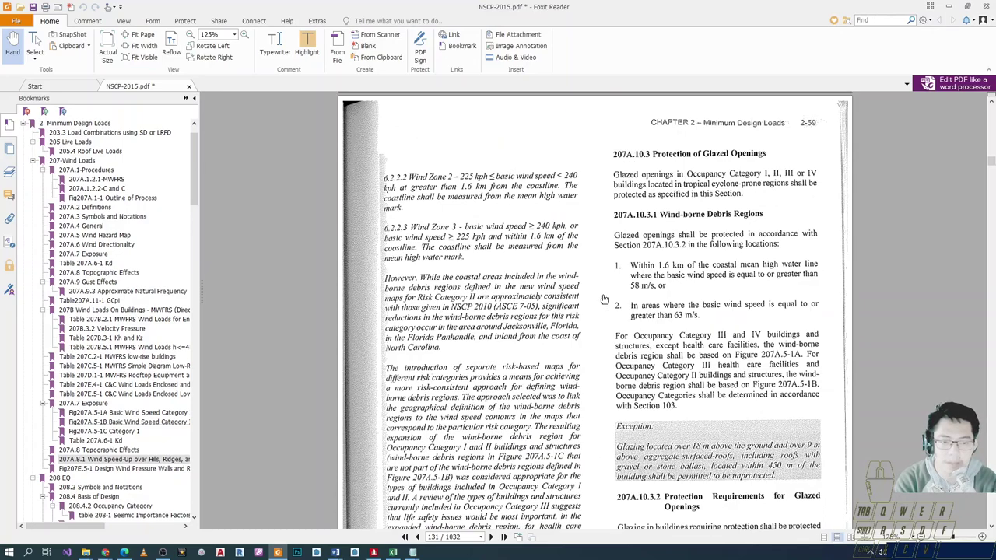
scroll(604, 299, "down", 20)
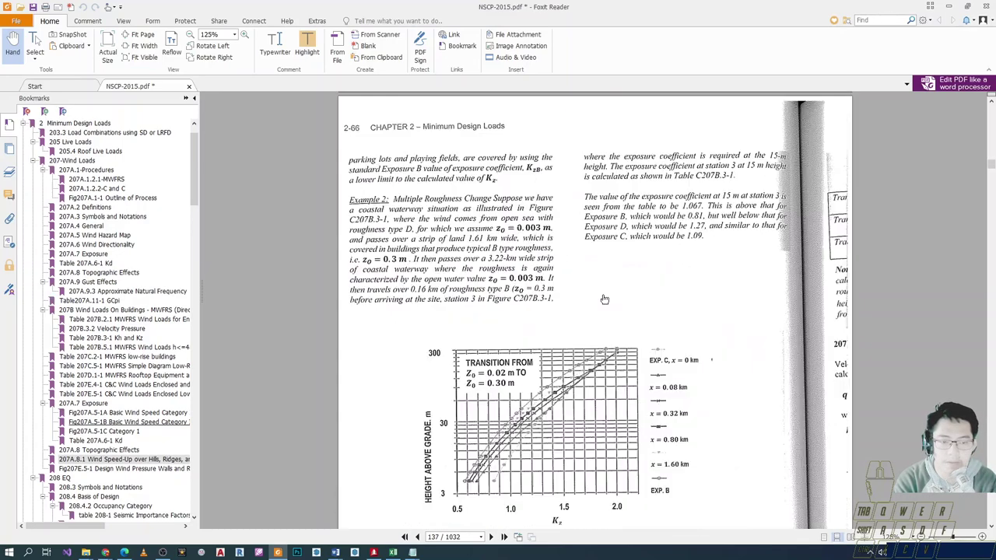
scroll(604, 300, "down", 12)
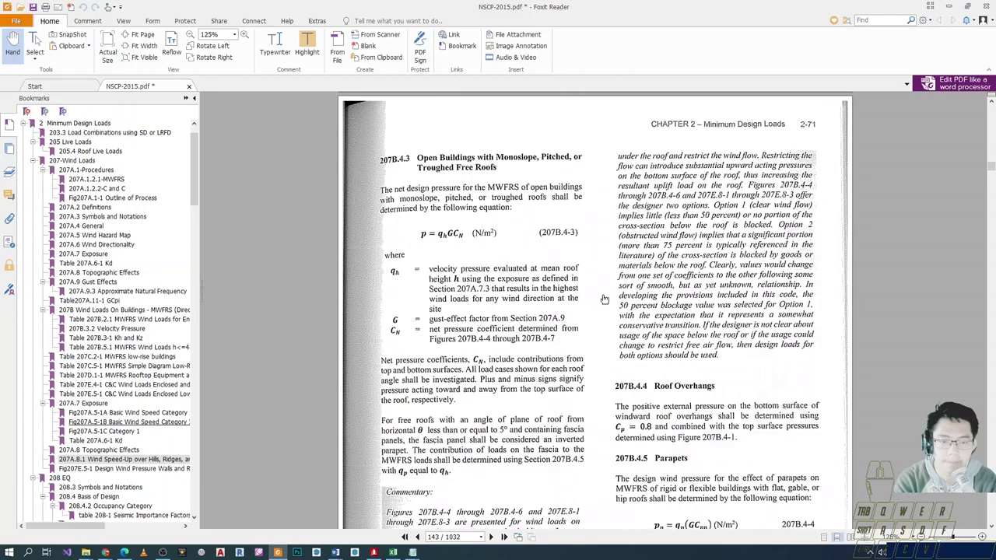
scroll(604, 299, "down", 15)
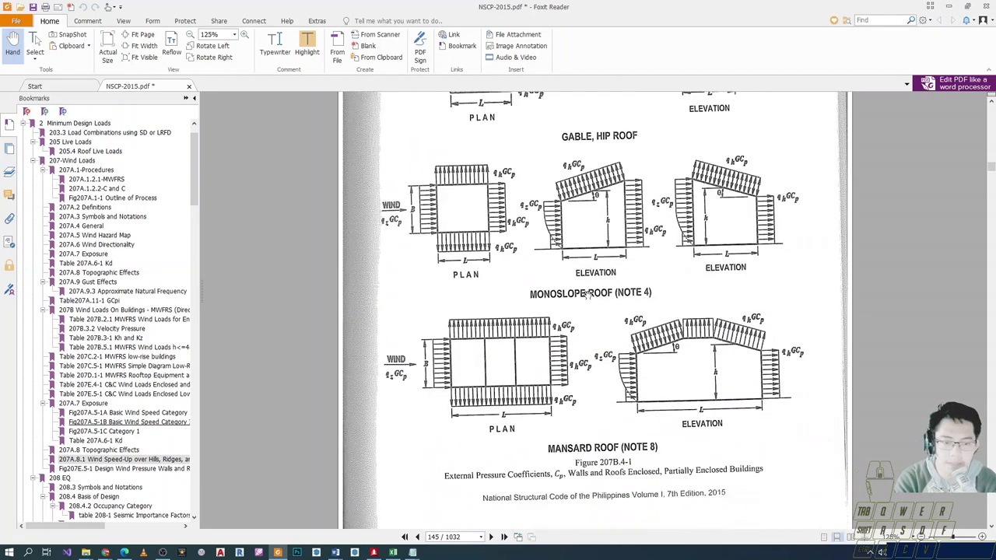
scroll(581, 290, "down", 10)
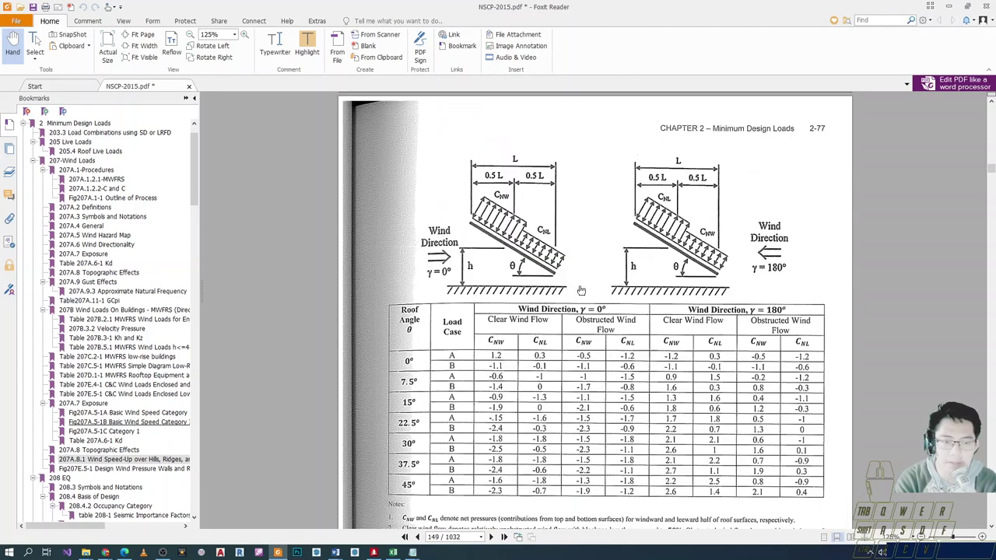
scroll(581, 290, "up", 5)
scroll(580, 291, "down", 5)
scroll(581, 291, "down", 10)
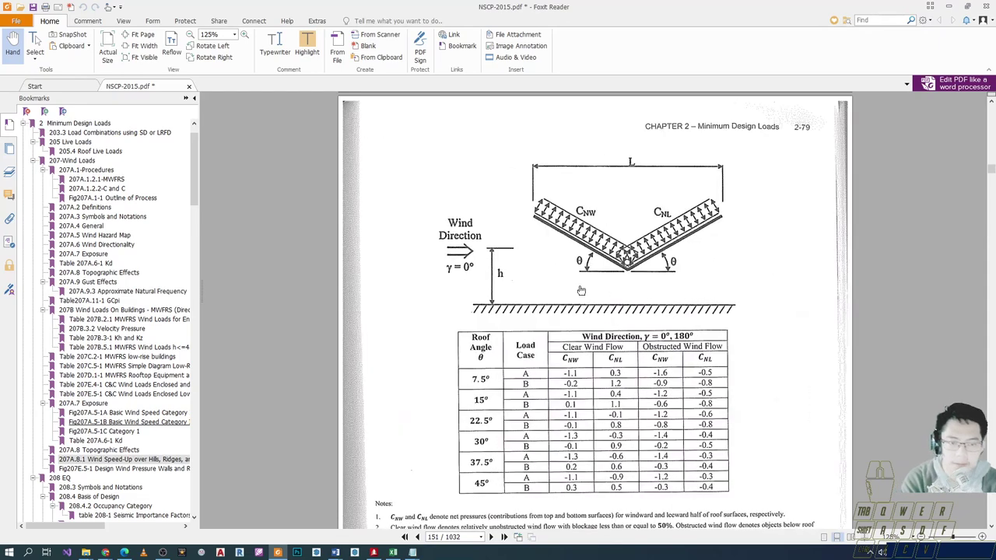
- Look through the NSCP-2015 Section 207B wind load cases, wall pressure notes, roof pressure tables and roof zone figures for enclosed simple diaphragm buildings
scroll(675, 341, "down", 2, "ctrl")
scroll(676, 340, "down", 15)
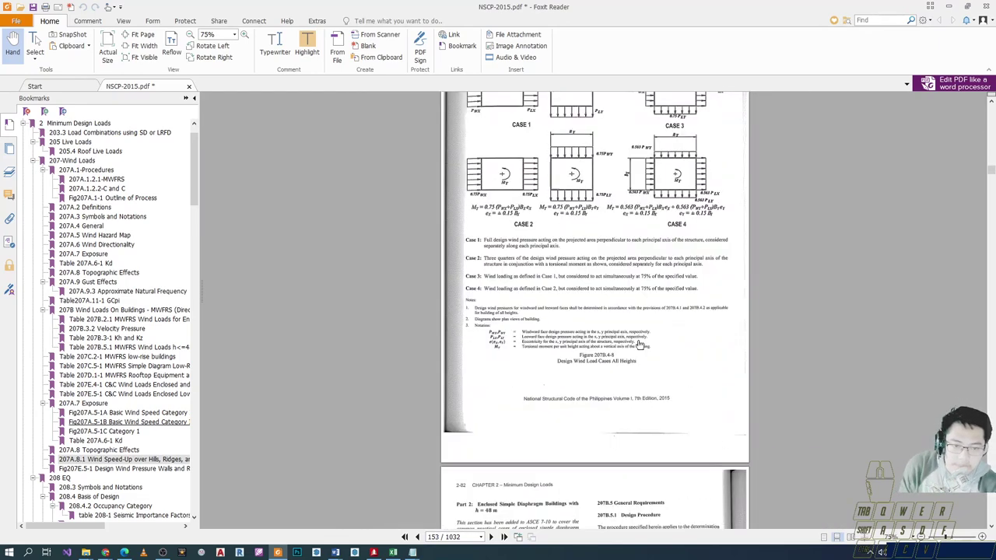
scroll(621, 338, "down", 15)
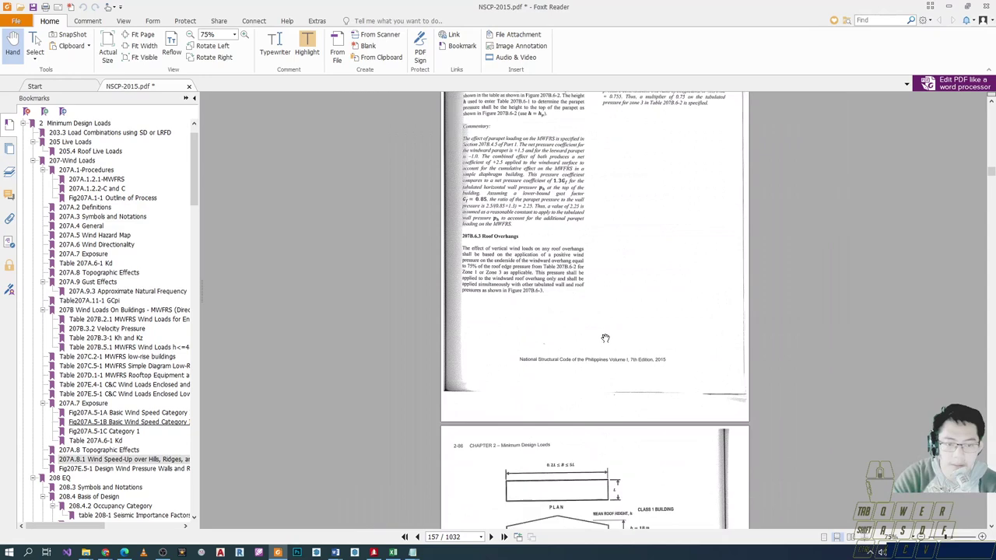
scroll(605, 318, "down", 4)
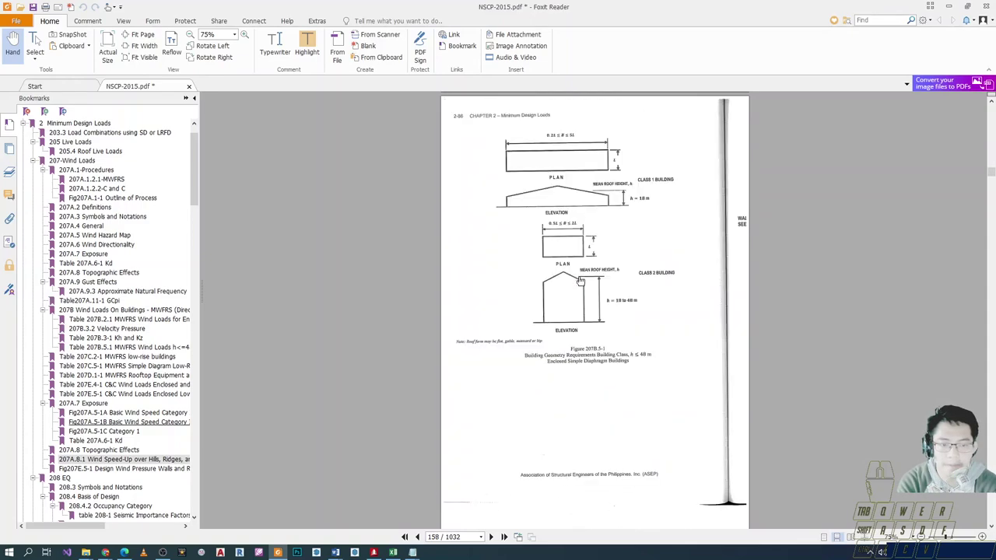
scroll(580, 280, "up", 10)
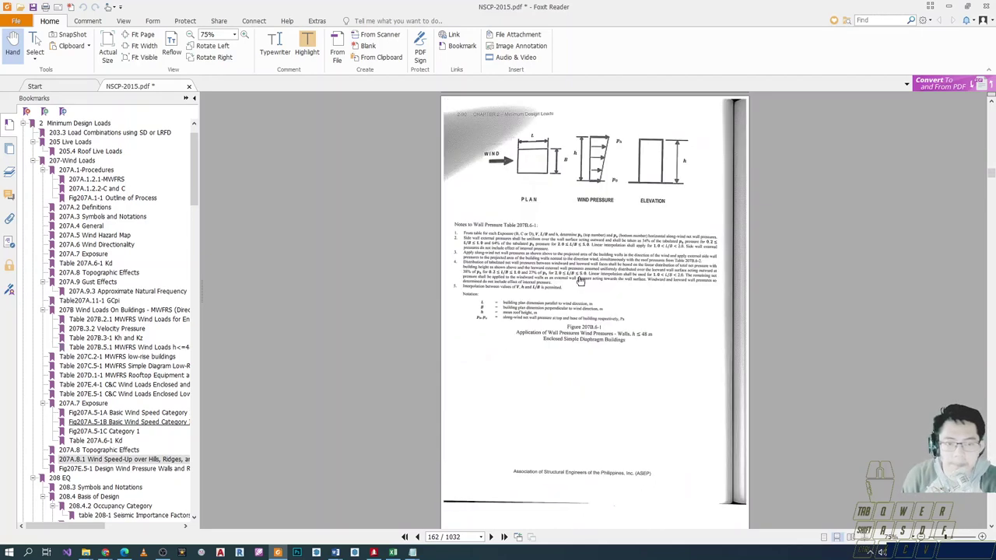
scroll(579, 280, "down", 20)
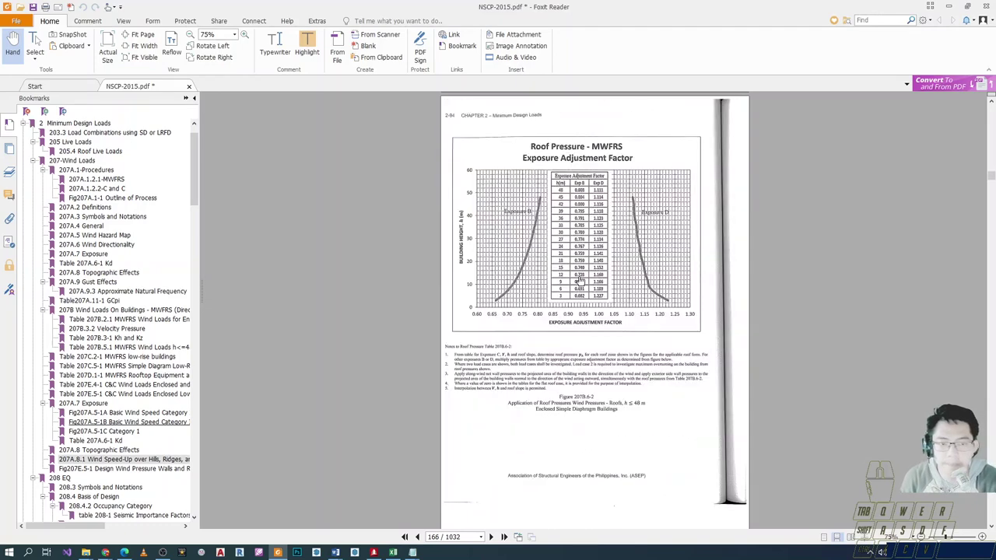
scroll(580, 281, "down", 15)
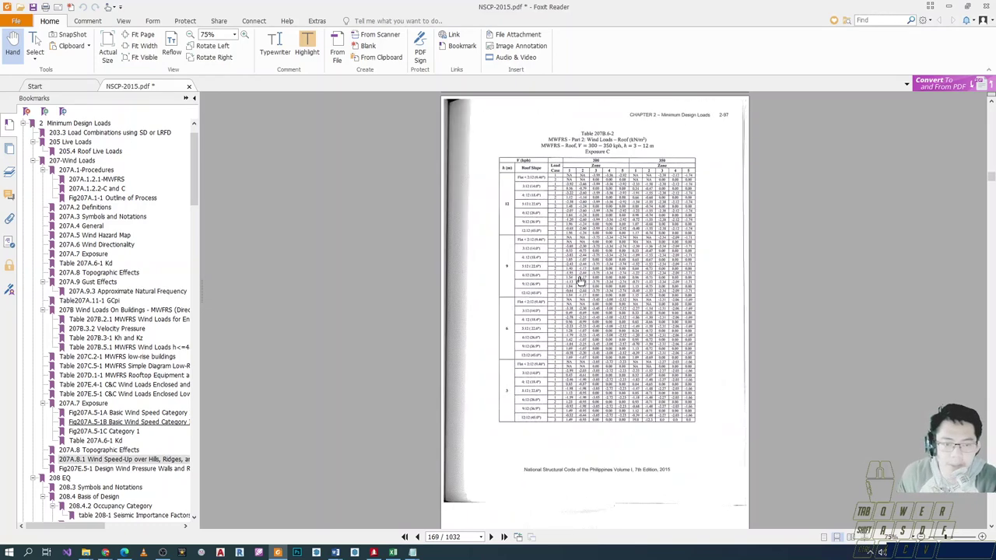
scroll(580, 282, "up", 12)
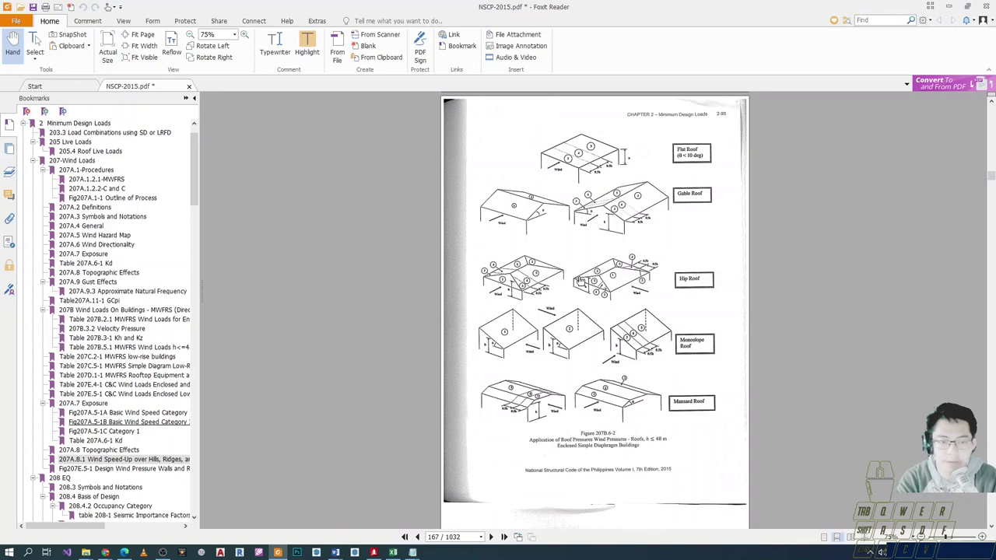
- Switch to STAAD.Pro and examine the WLx wall and windward rafter loads on the warehouse frame from several viewpoints
key("alt+Tab")
key("alt+Tab")
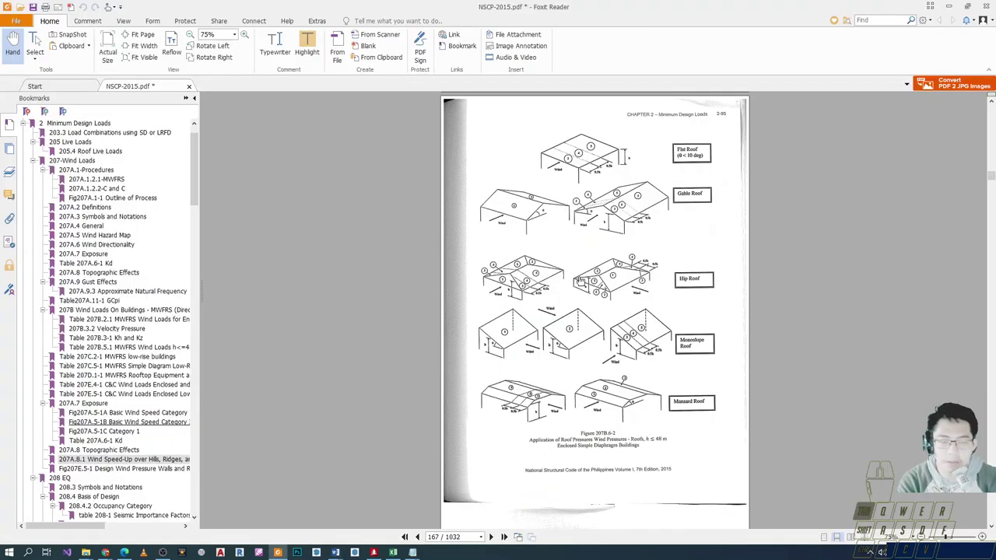
key("alt+Tab")
scroll(582, 295, "down", 3)
scroll(582, 294, "up", 5)
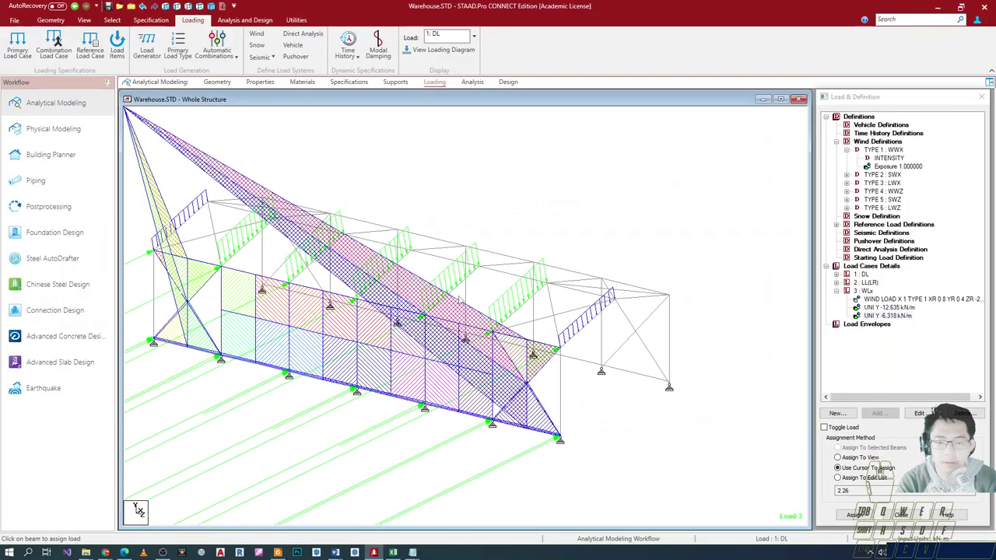
middle_click_drag(582, 294, 893, 328)
middle_click_drag(818, 245, 568, 189)
scroll(546, 263, "up", 1)
scroll(487, 228, "down", 2)
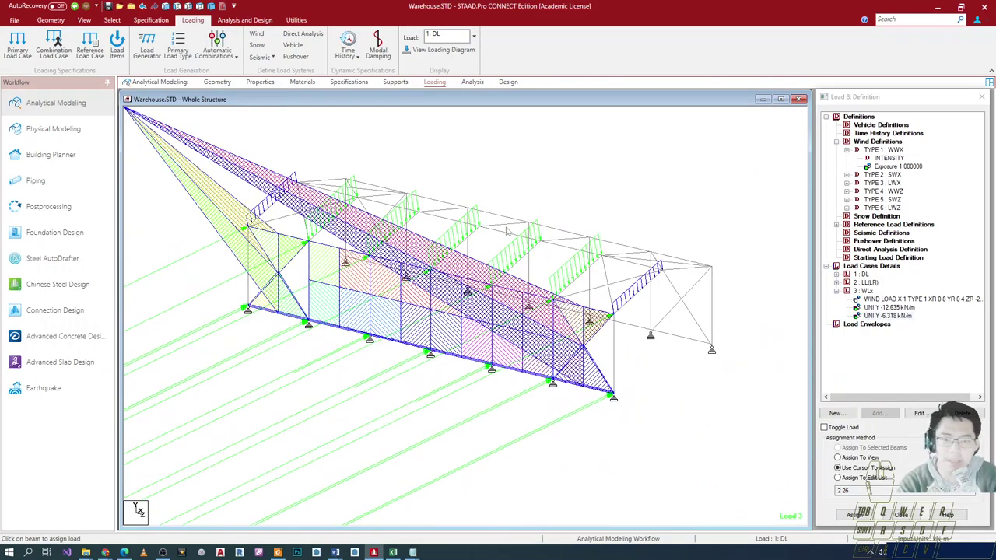
scroll(487, 228, "up", 1)
scroll(488, 228, "down", 1)
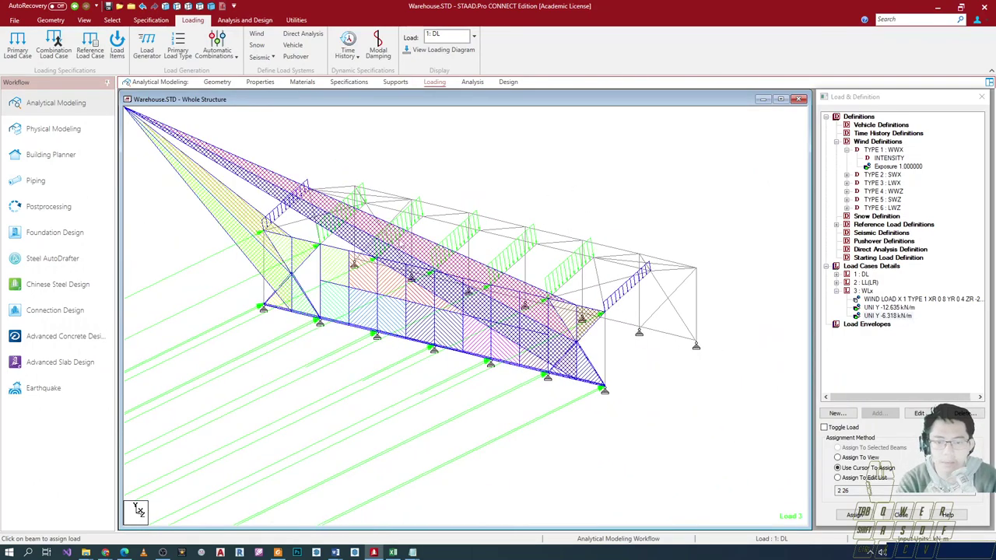
scroll(579, 228, "up", 1)
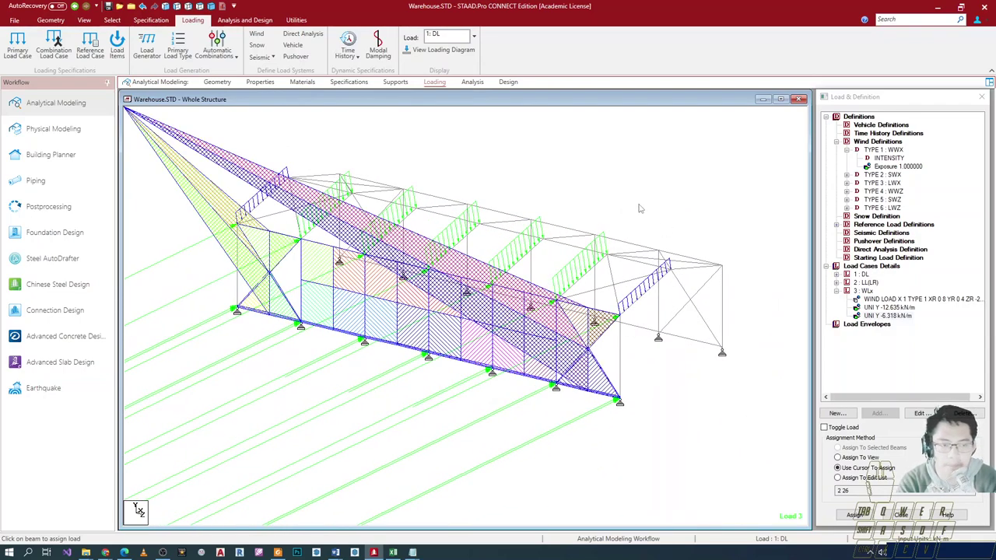
scroll(507, 245, "down", 1)
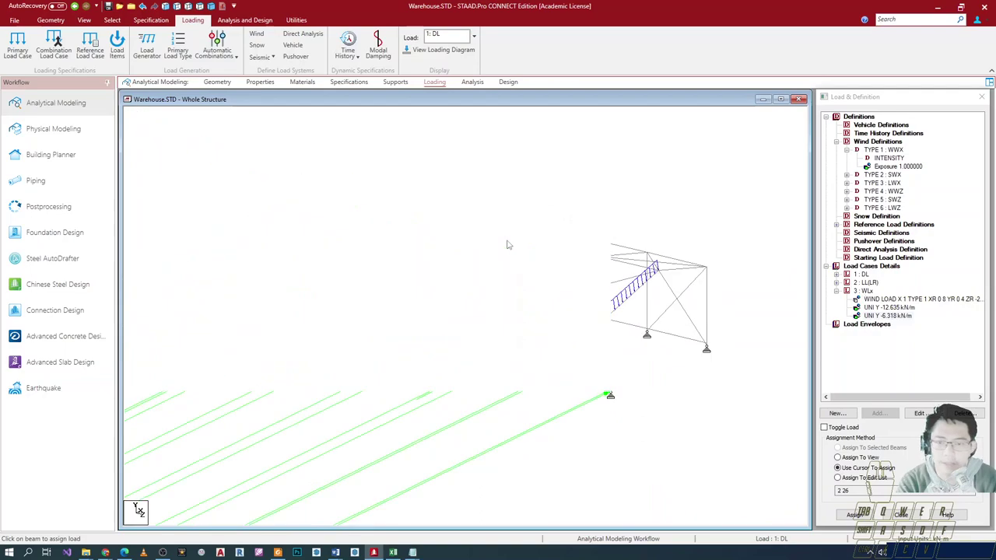
key("Left")
key("Left")
key("Left")
key("Left")
key("Left")
key("Left")
key("Left")
key("Left")
key("Left")
key("Left")
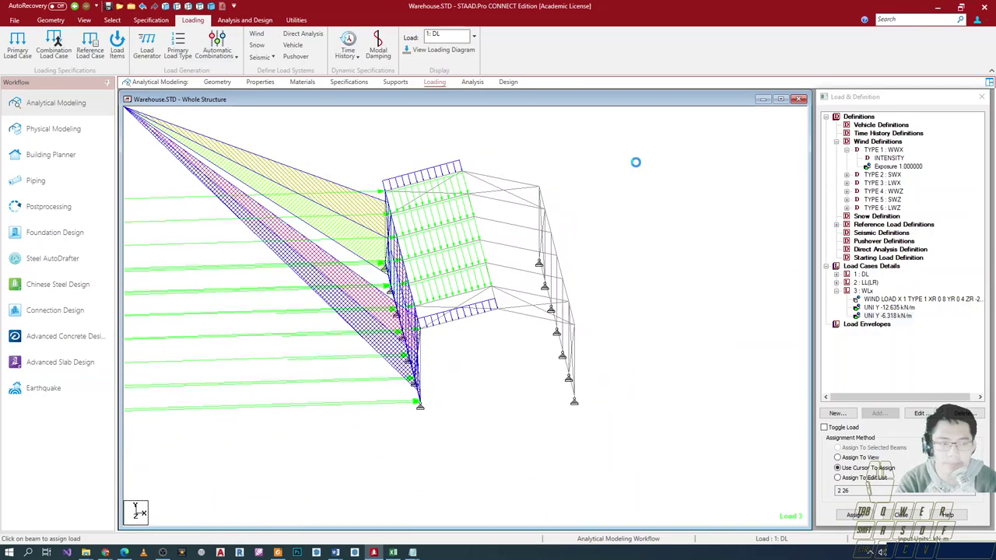
left_click(856, 301)
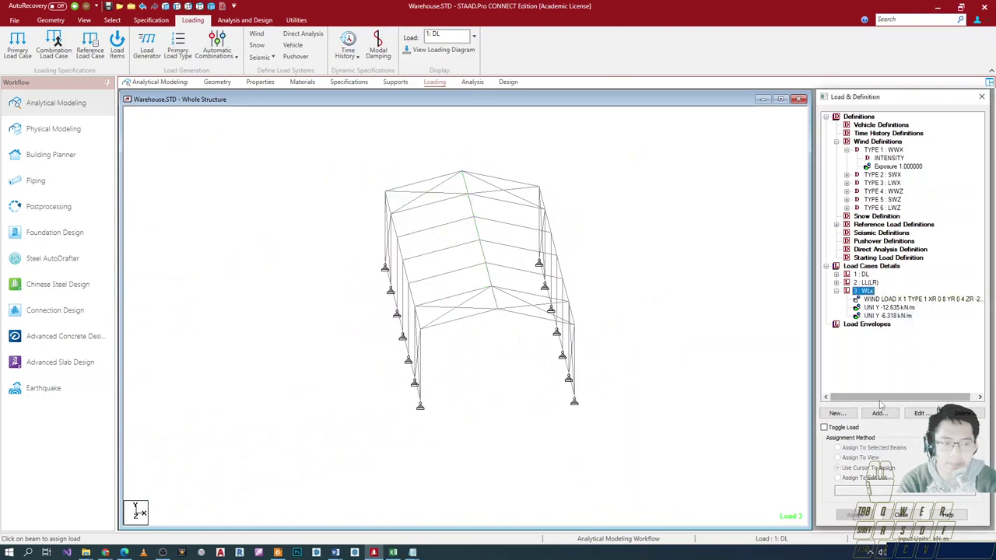
left_click(879, 413)
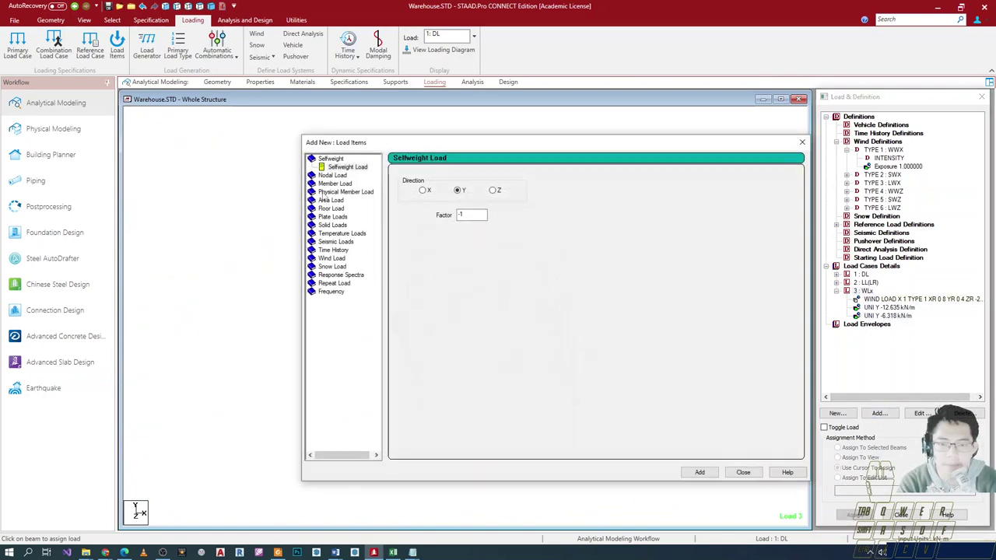
left_click(330, 259)
left_click(417, 259)
left_click(436, 269)
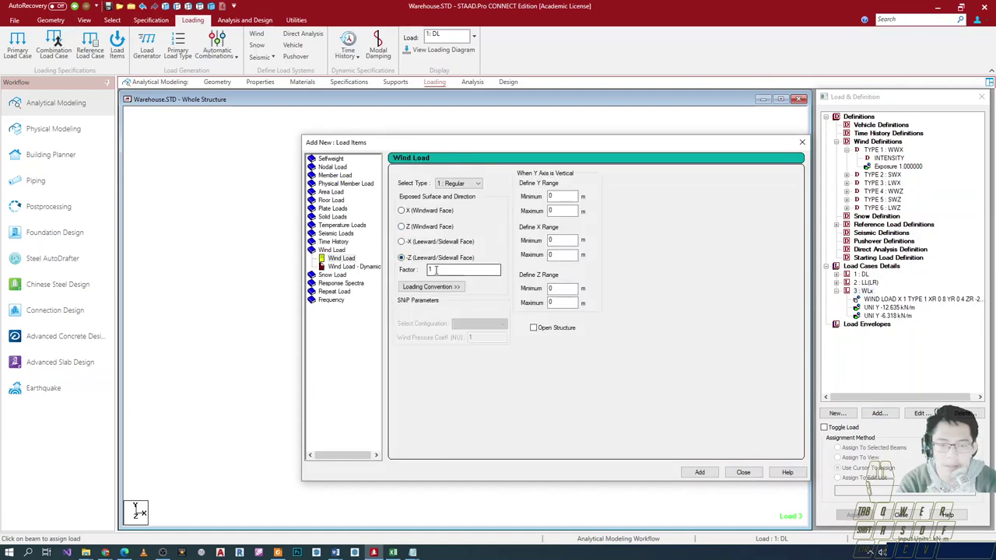
left_click(431, 287)
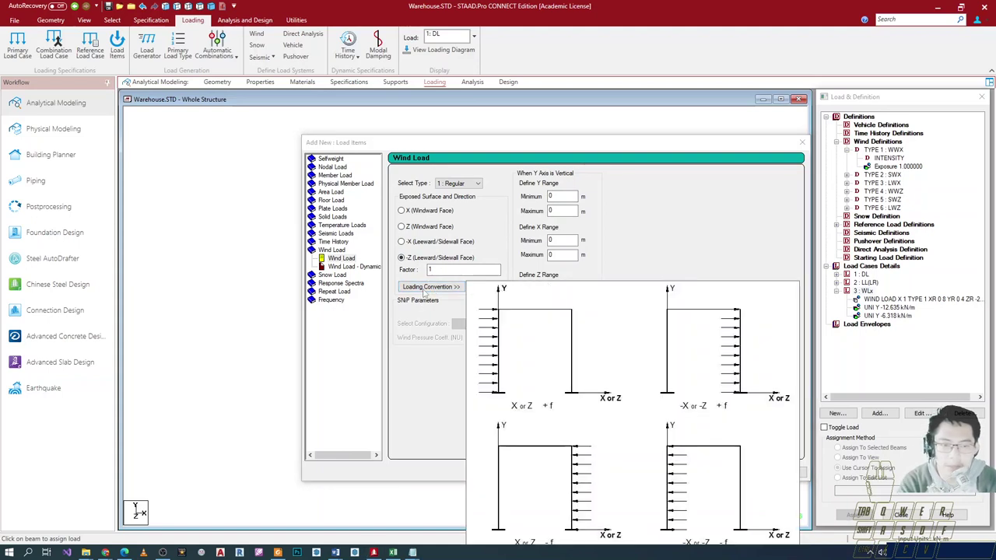
left_click(607, 240)
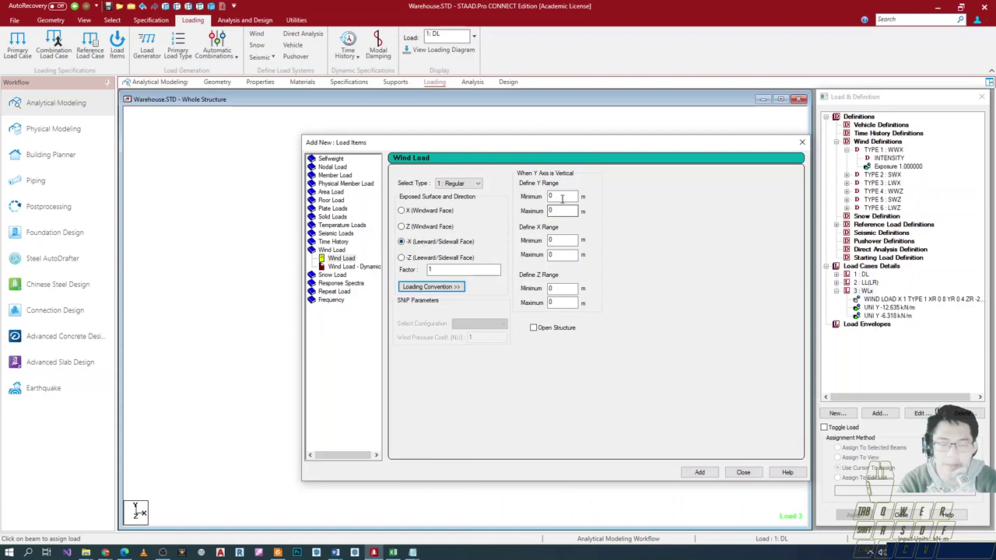
left_click_drag(603, 147, 583, 156)
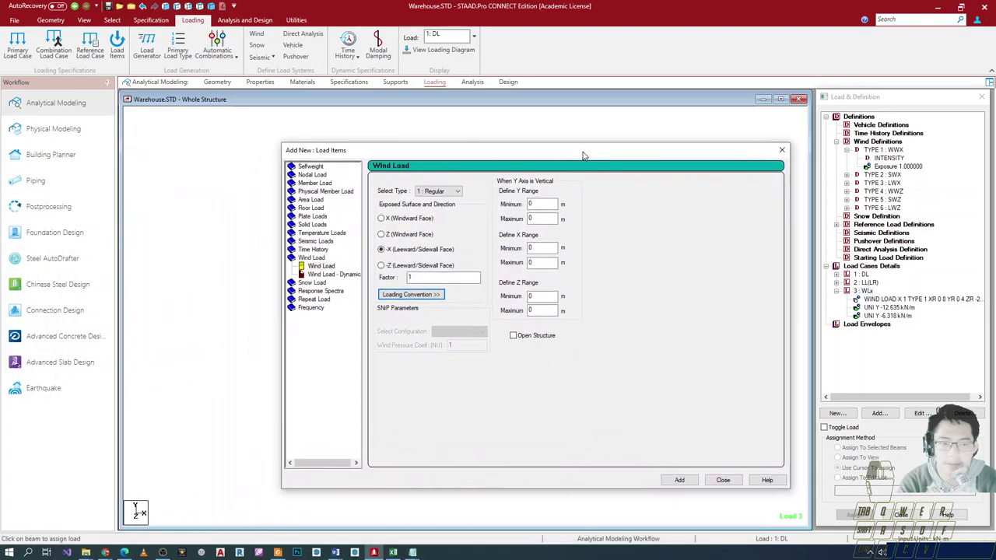
left_click(782, 150)
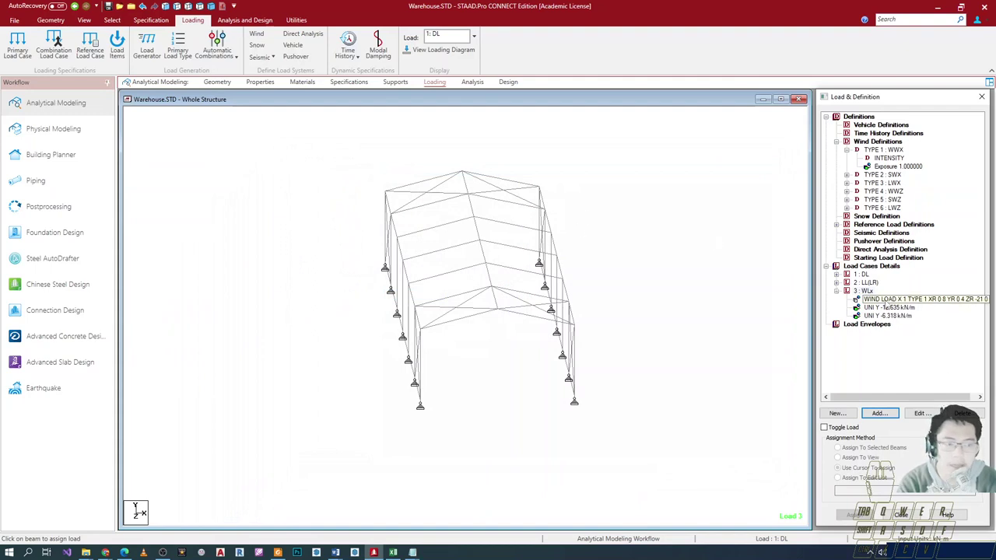
- Save the model and open its command file in the STAAD editor at the load case 3 WLx commands
left_click(296, 19)
left_click(275, 45)
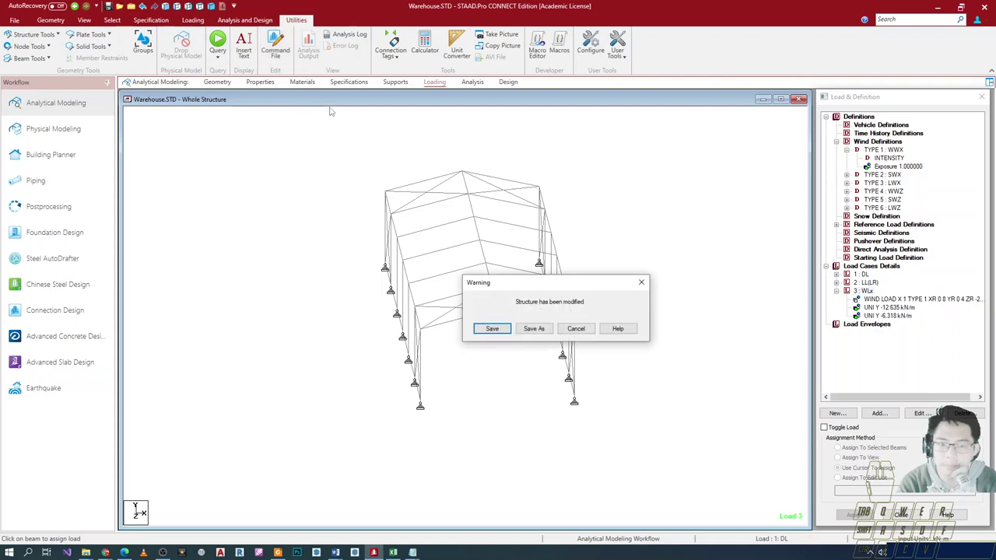
left_click(489, 328)
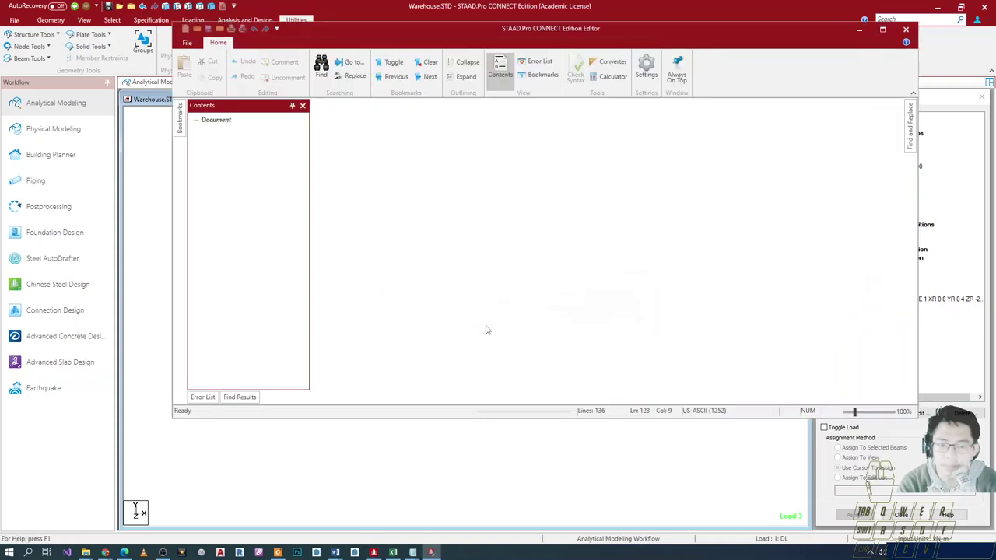
scroll(461, 284, "down", 9)
scroll(462, 283, "down", 6)
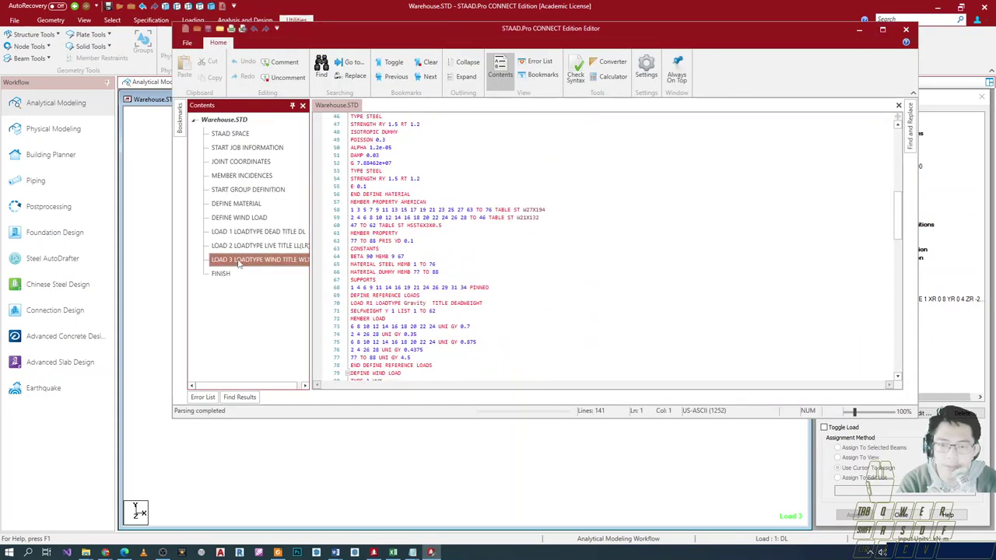
left_click(239, 260)
left_click(424, 260)
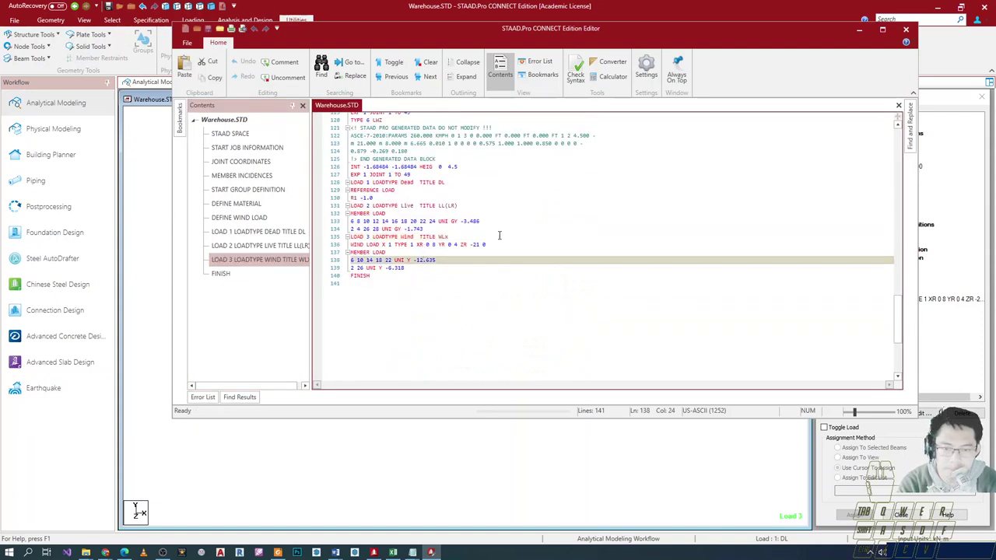
left_click(420, 268)
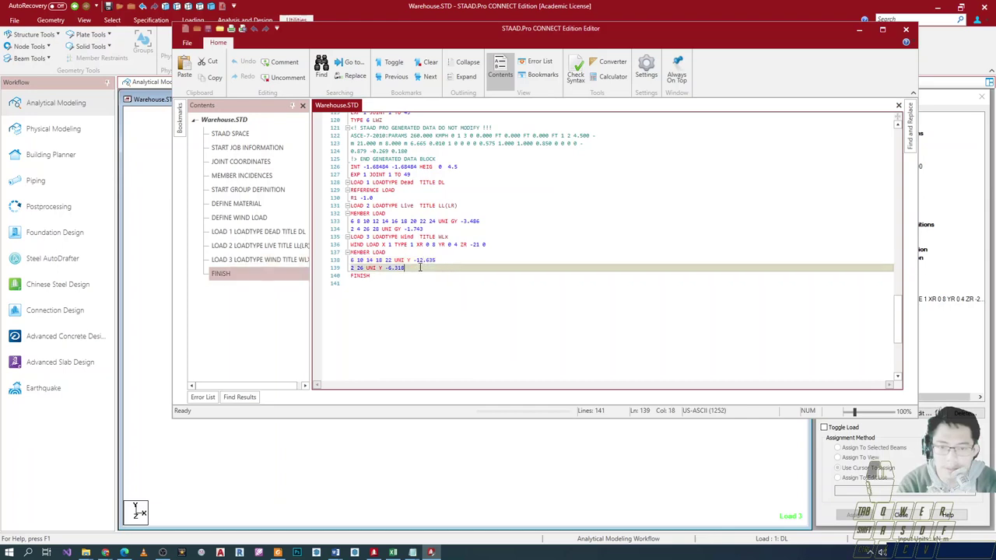
left_click(383, 245)
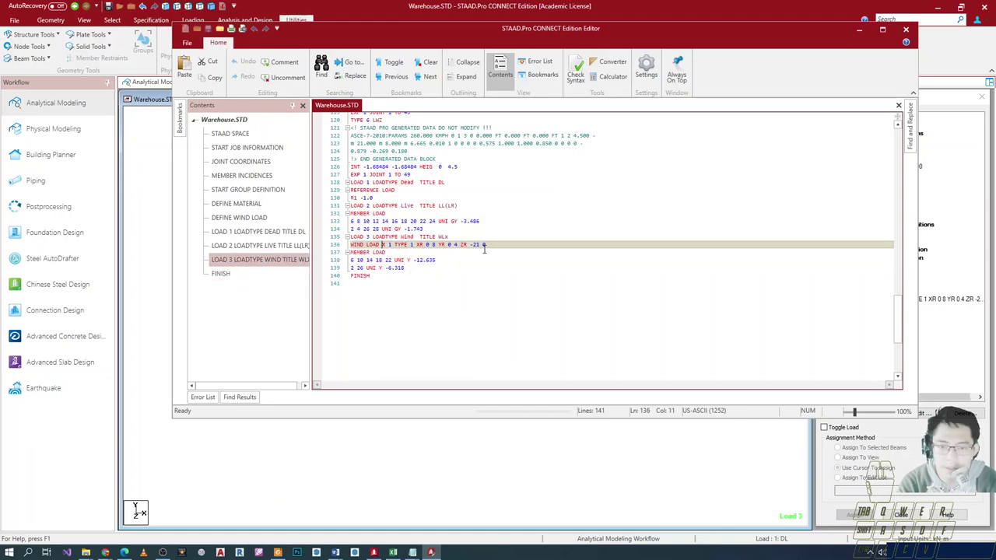
- Copy the WLx WIND LOAD command line and paste it below the "2 26 UNI Y -6.318" member load line
left_click_drag(503, 242, 348, 238)
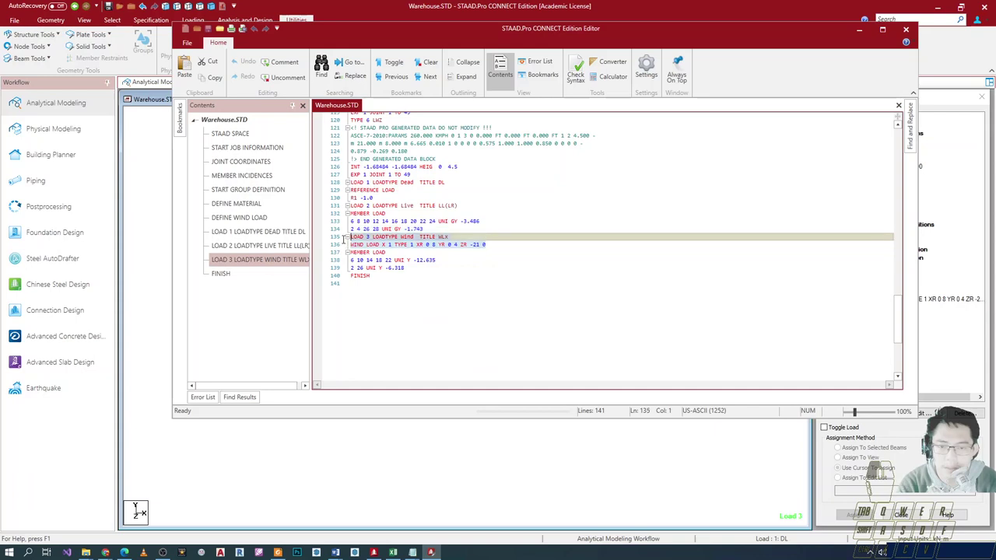
left_click(454, 253)
left_click(564, 242)
key("Up")
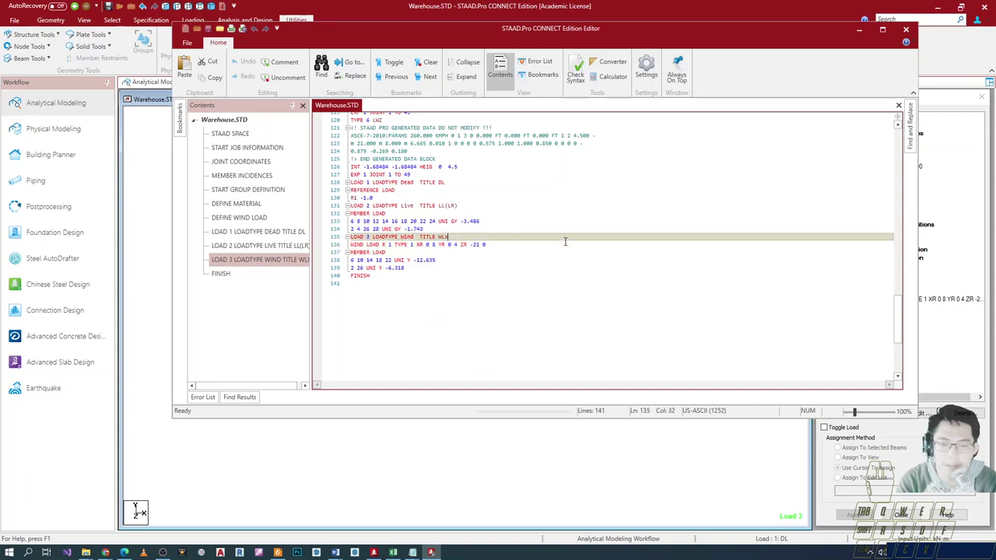
key("Right")
key("shift+Down")
key("ctrl+c")
left_click(541, 262)
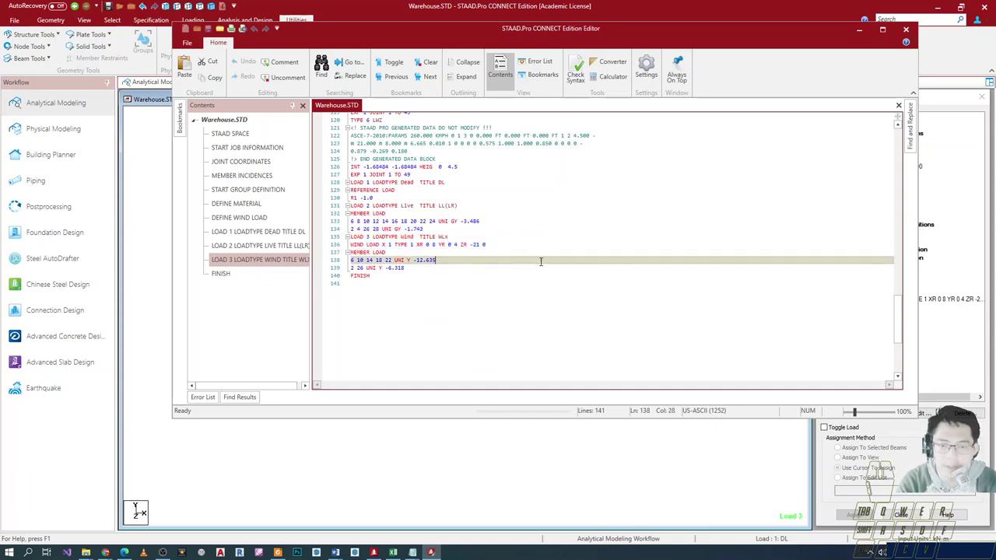
key("Down")
key("Return")
key("ctrl+v")
- Set the pasted WIND LOAD line to wind definition TYPE 2
key("Up")
key("ctrl+Right")
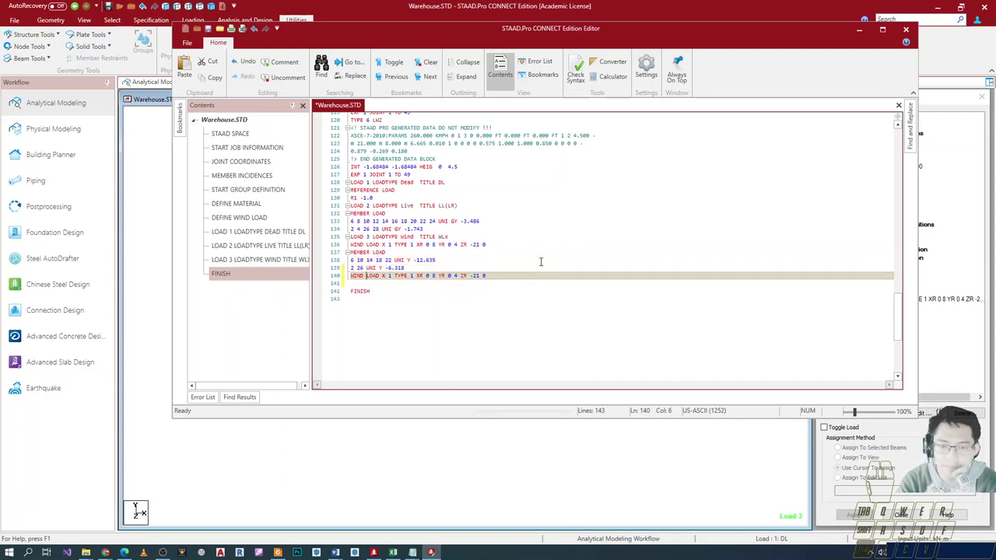
key("ctrl+Right")
key("ctrl+Right")
key("Delete")
type("2")
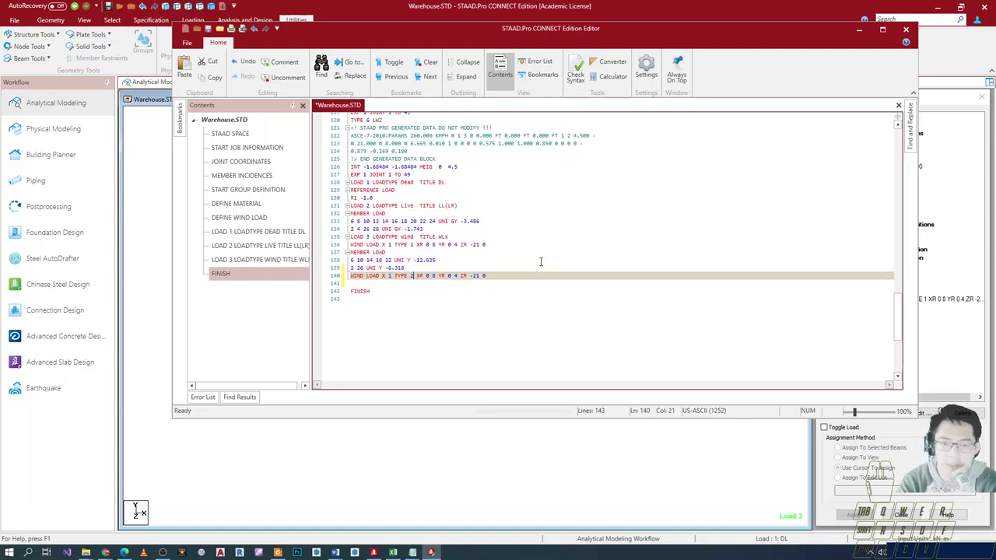
- Duplicate the TYPE 2 WIND LOAD line twice directly below itself
left_click(395, 283)
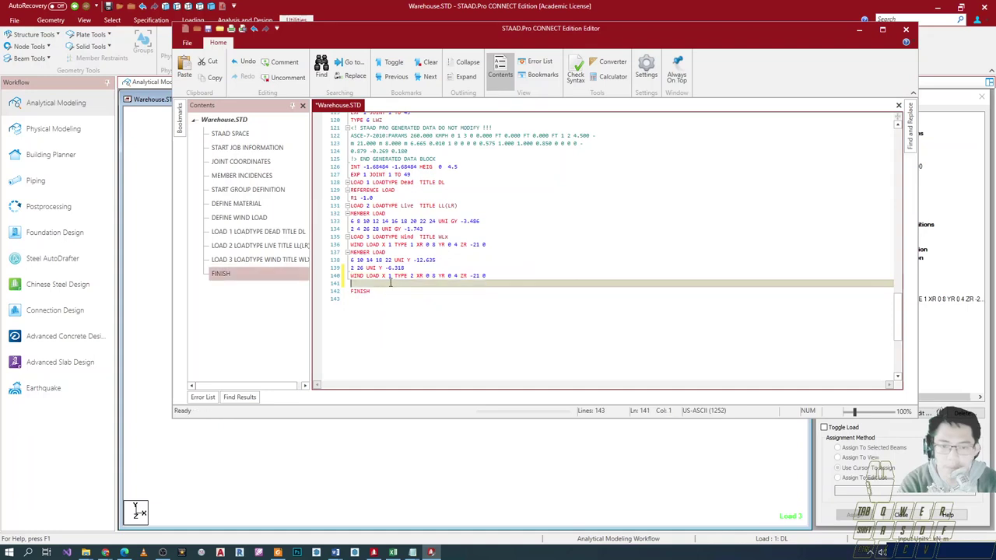
left_click(435, 269)
key("Down")
key("ctrl+c")
key("Down")
key("ctrl+v")
key("ctrl+v")
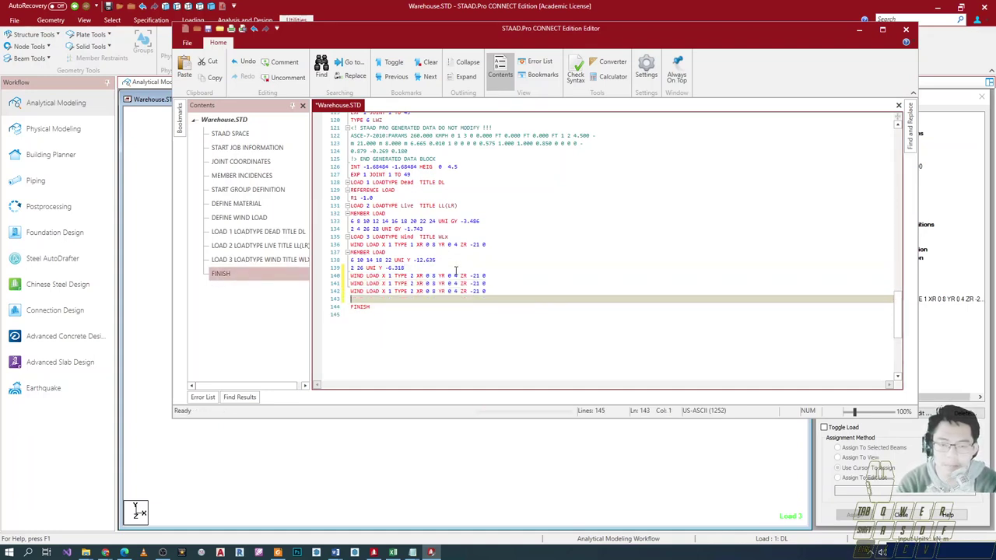
- Change the last two TYPE 2 WIND LOAD copies to the Z direction, giving the final one a factor of -1
key("Up")
key("Up")
key("shift+Right")
type("Z")
key("Down")
type("-")
key("ctrl+Right")
key("ctrl+Right")
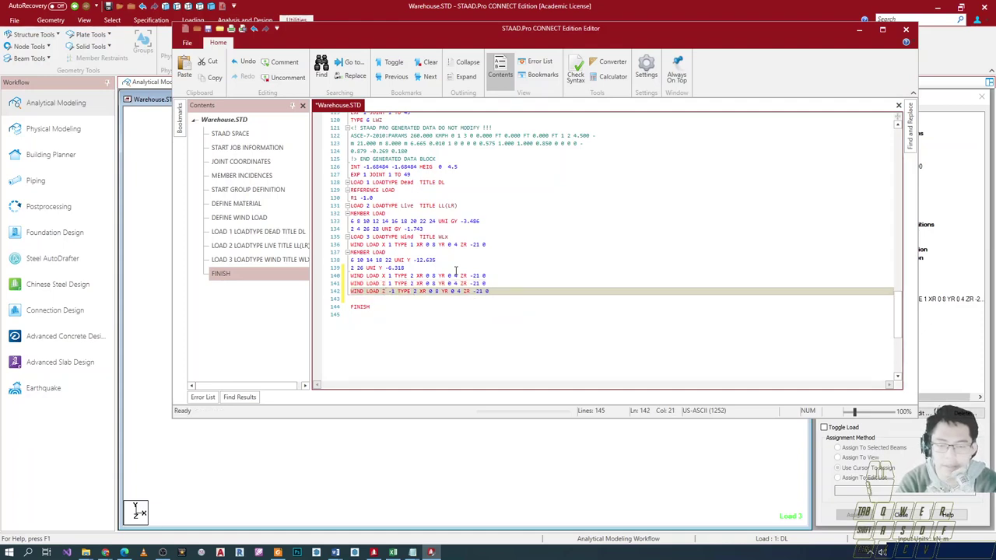
key("Up")
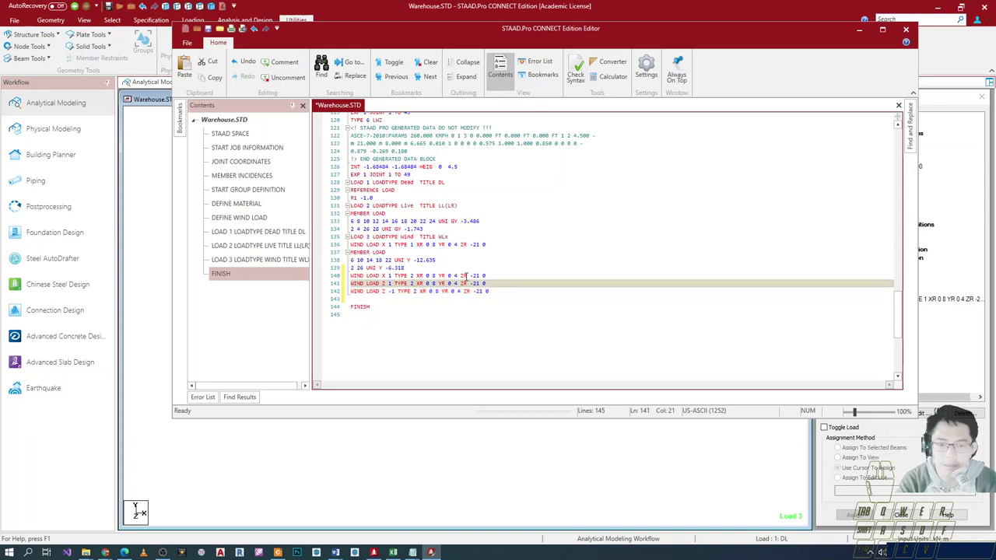
left_click(386, 300)
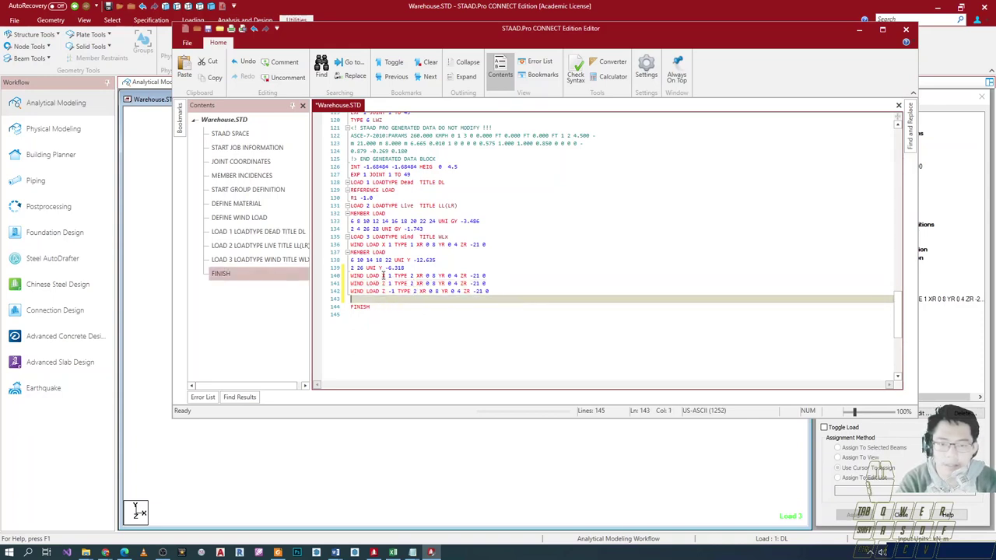
- Undo the latest edits to the WIND LOAD lines, dropping the Z -1 line
left_click_drag(351, 275, 496, 299)
key("ctrl+z")
key("ctrl+z")
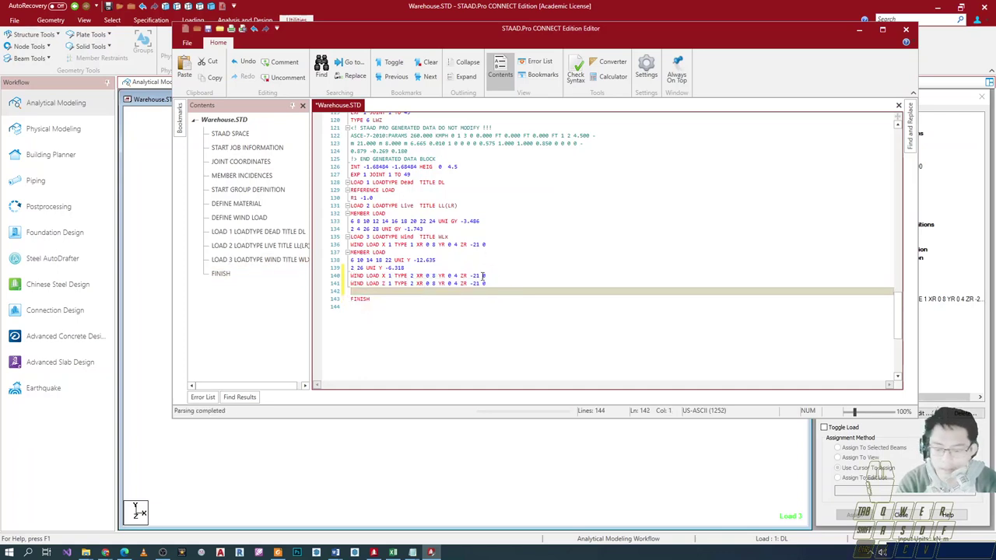
- Move the X and Z TYPE 2 WIND LOAD lines directly below the TYPE 1 WIND LOAD line of load case 3
left_click(466, 298)
left_click(500, 285)
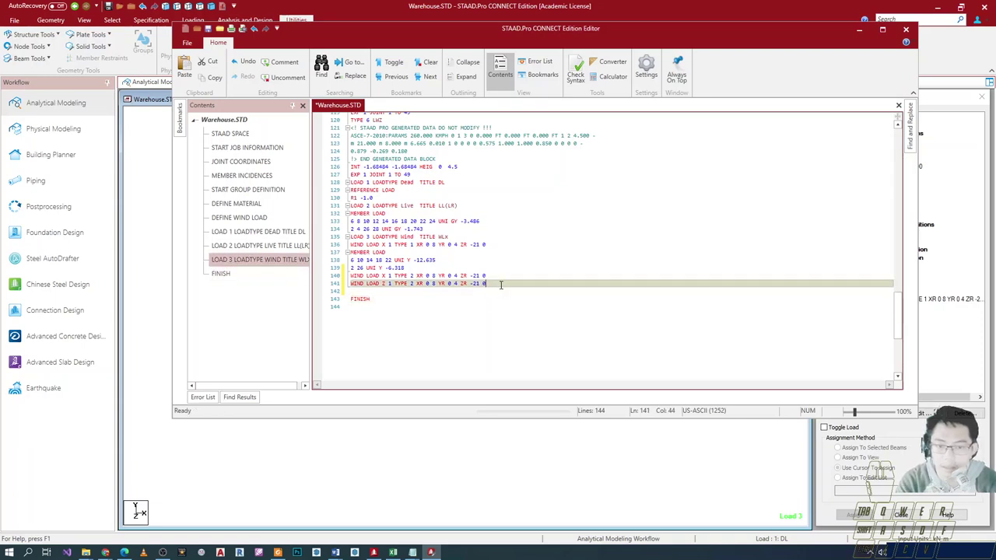
key("shift+Home")
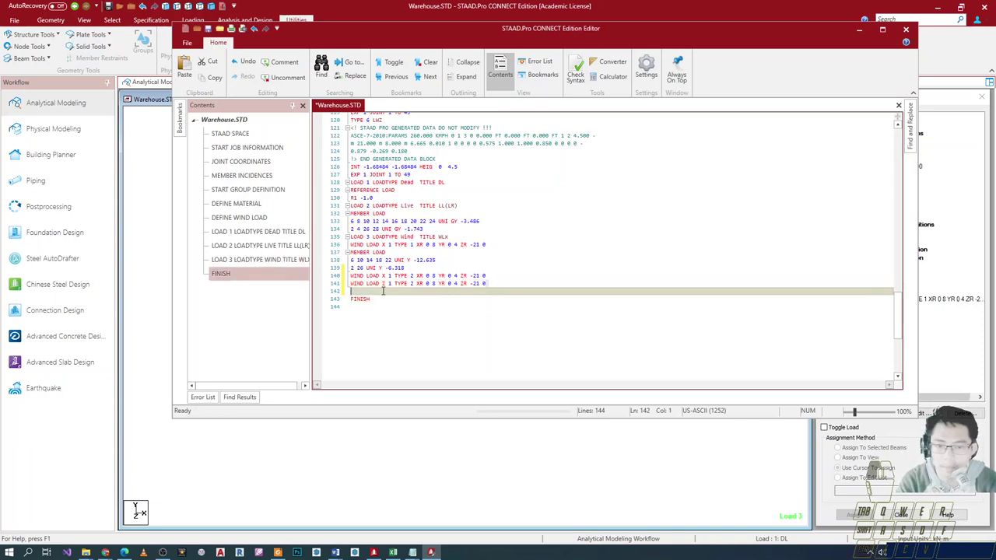
key("shift+Up")
key("ctrl+x")
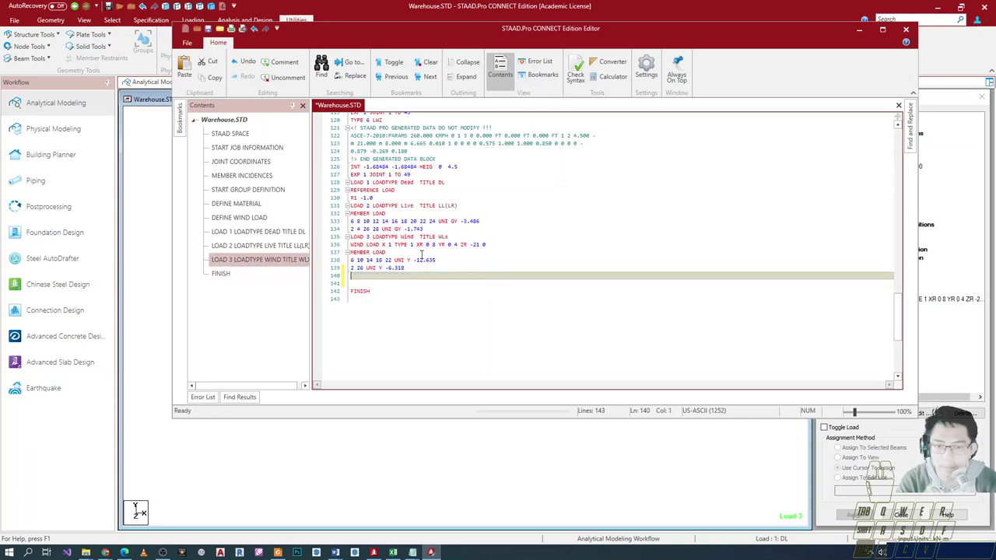
left_click(506, 244)
key("Return")
key("ctrl+v")
key("Up")
key("Up")
key("Down")
key("Down")
key("Up")
key("Up")
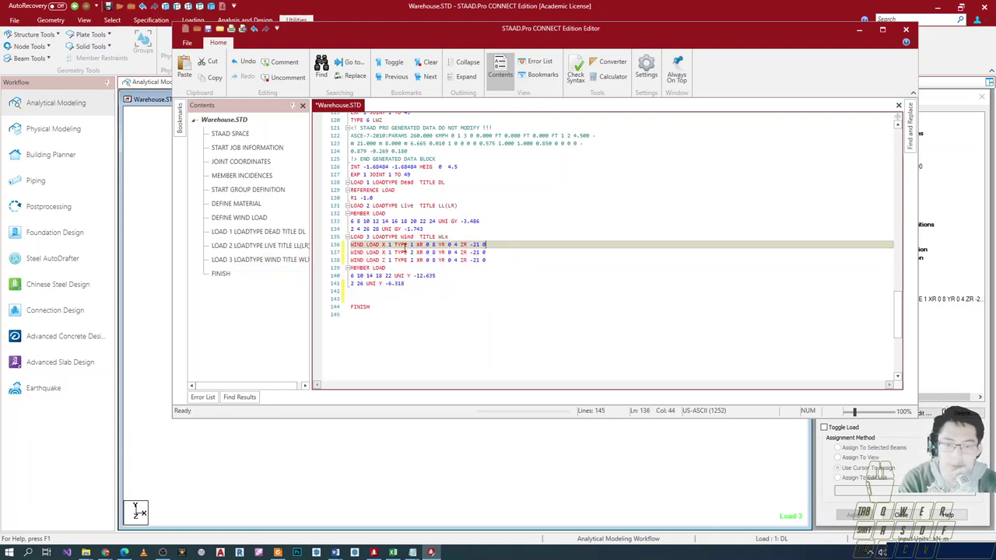
- Add a second Z-direction TYPE 2 WIND LOAD line above the MEMBER LOAD command with a factor of -1
key("Down")
key("Down")
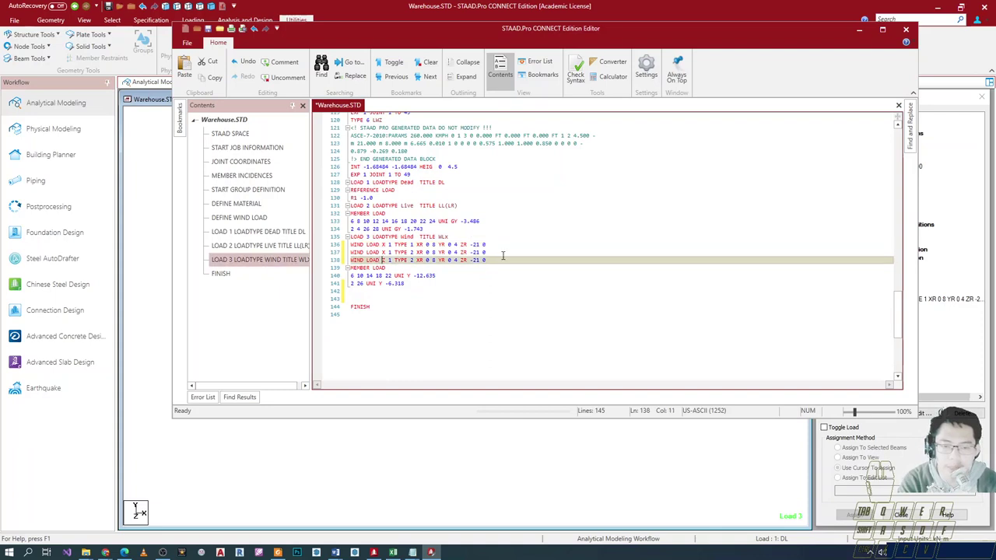
key("Right")
key("ctrl+v")
type("-1")
key("BackSpace")
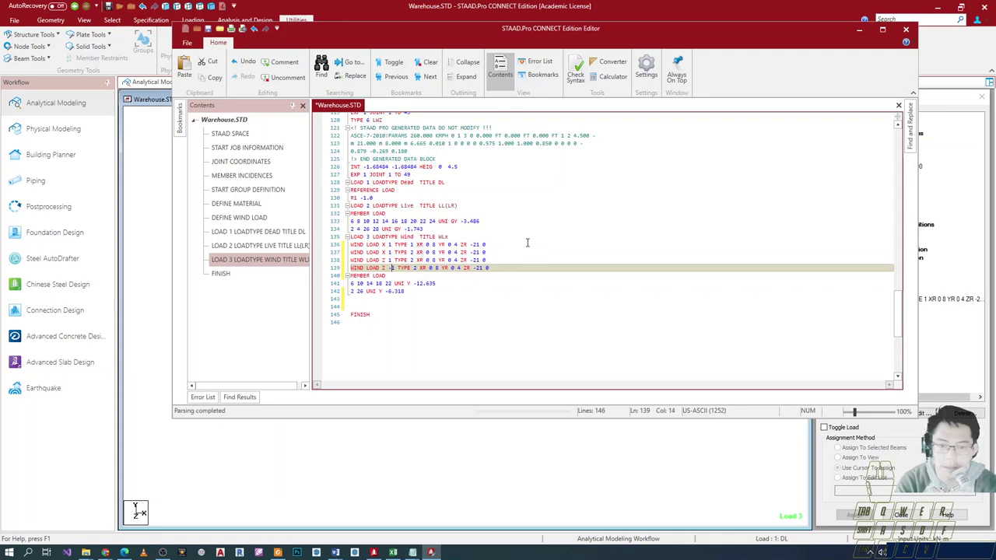
- Set both Z-direction WIND LOAD lines, with factors 1 and -1, to wind definition TYPE 3
left_click(340, 253)
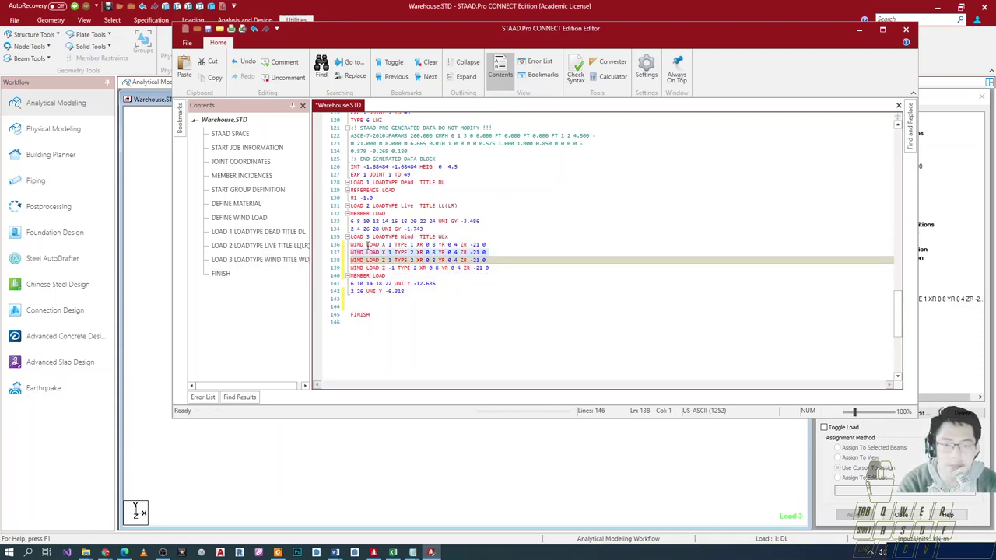
left_click(449, 244)
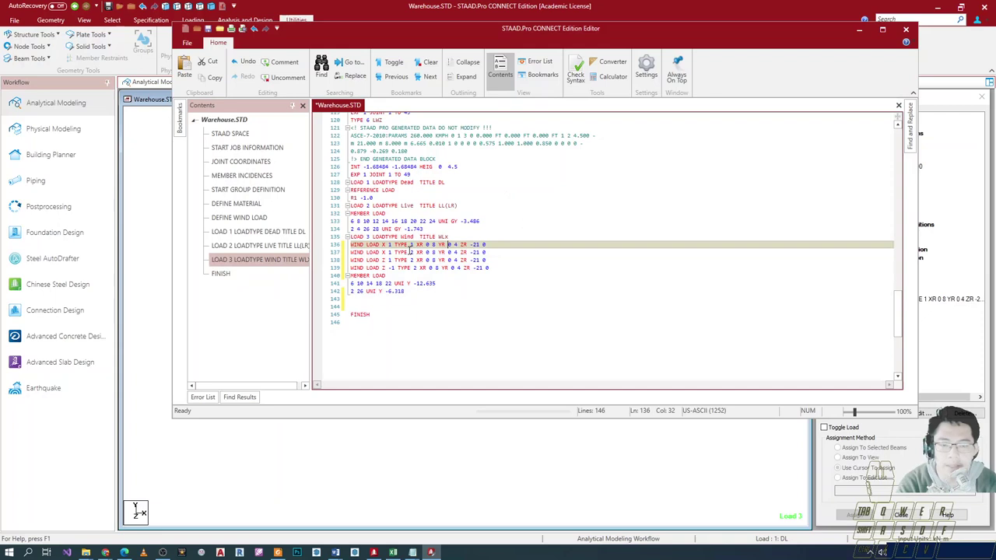
left_click(408, 252)
left_click(415, 260)
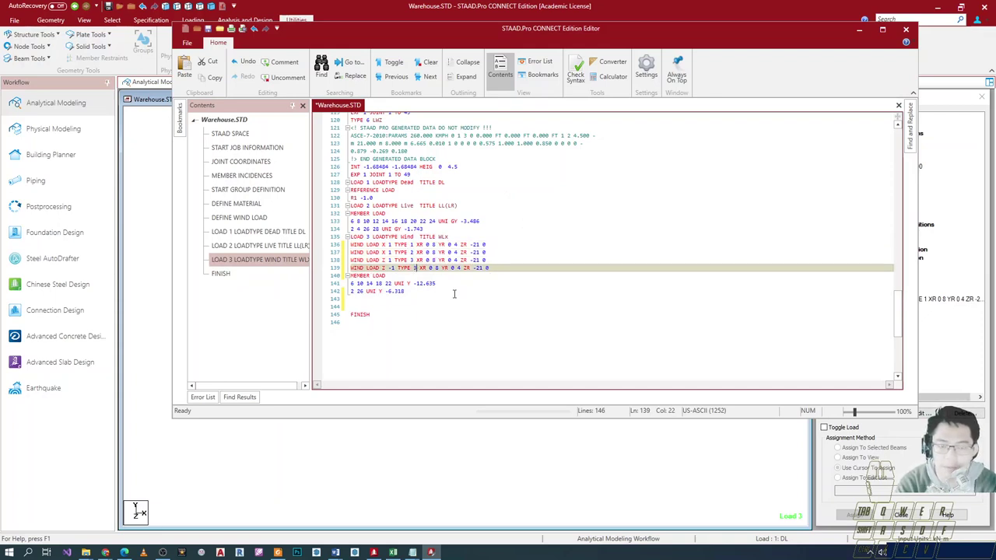
key("Up")
key("Left")
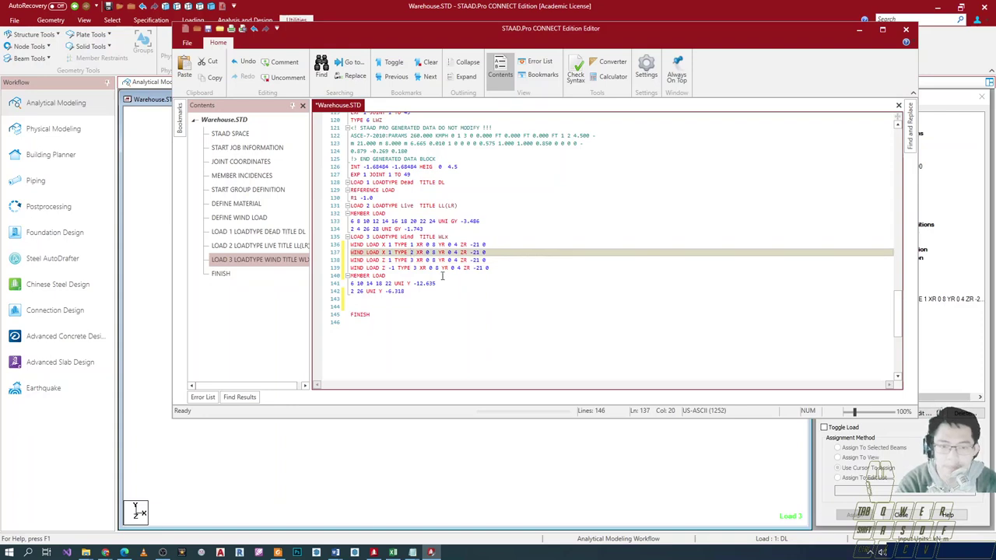
left_click(405, 261)
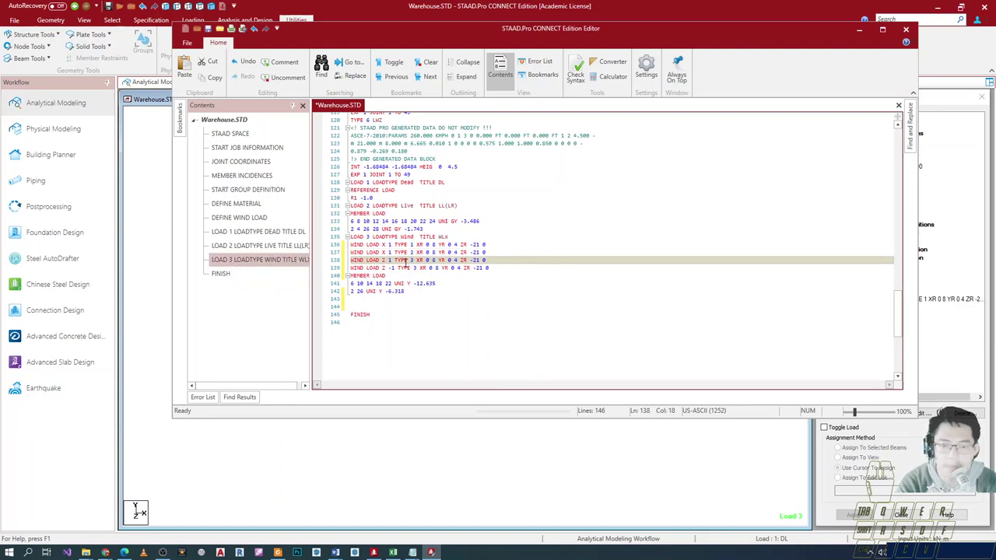
left_click(414, 253)
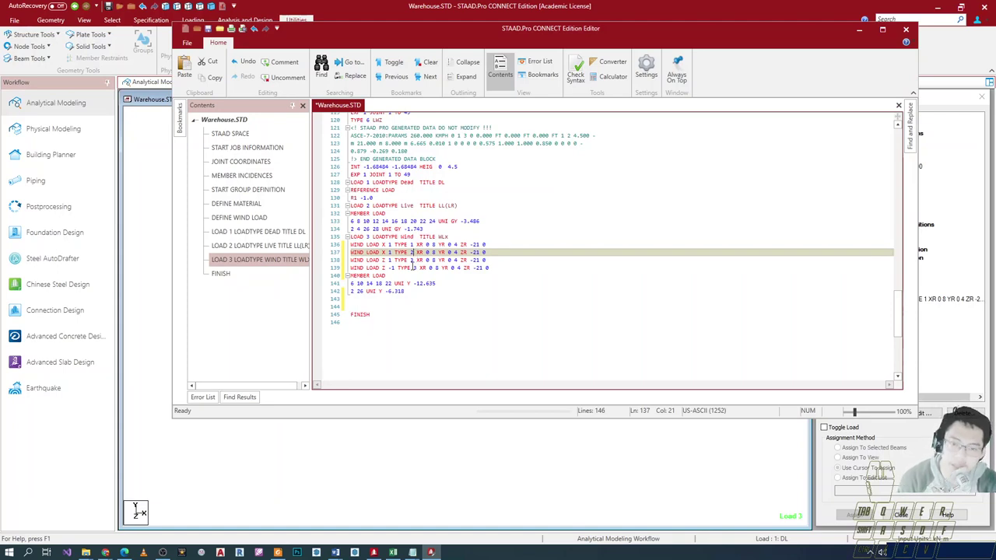
key("Down")
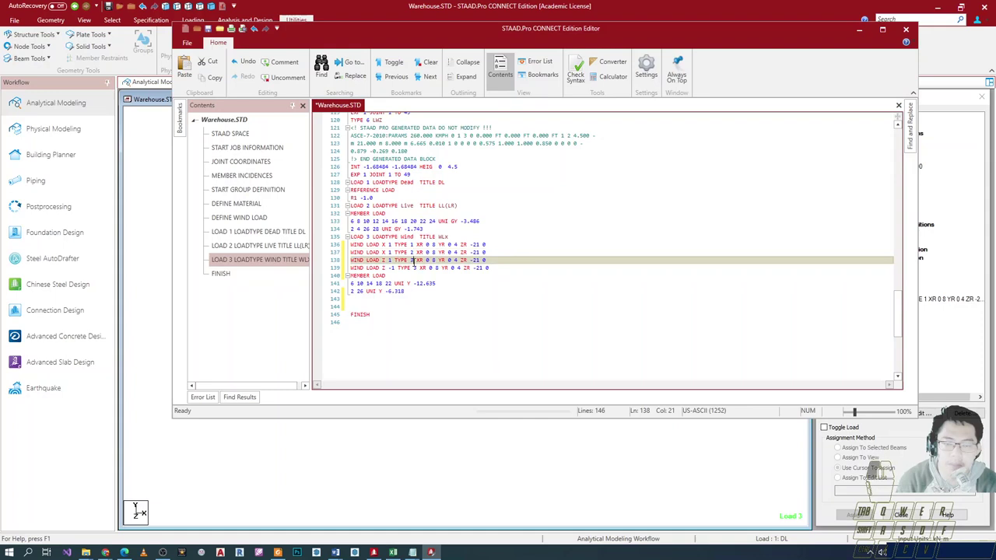
left_click(418, 268)
key("Up")
key("Up")
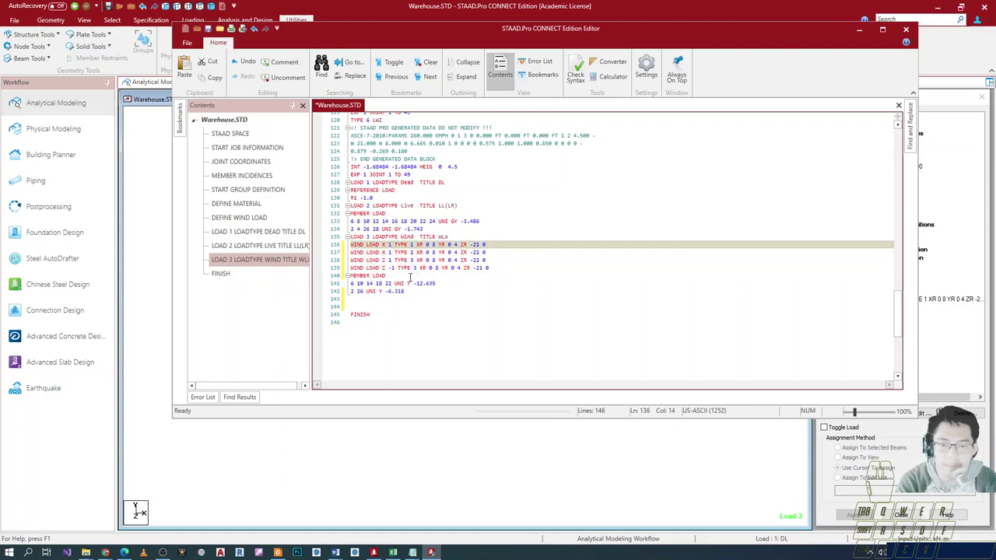
- Review the four WLx WIND LOAD lines, save the command file and close the editor
left_click(407, 253)
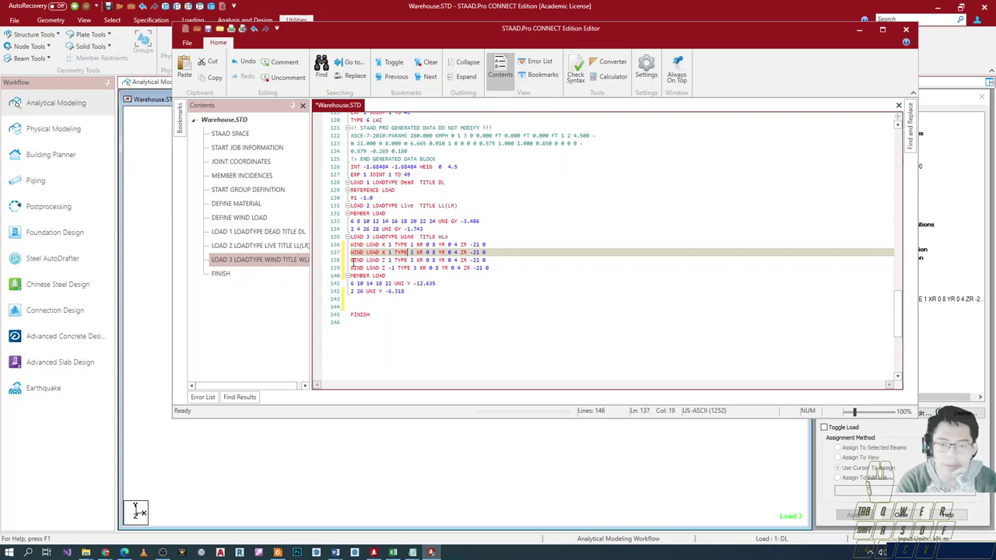
left_click_drag(351, 262, 504, 267)
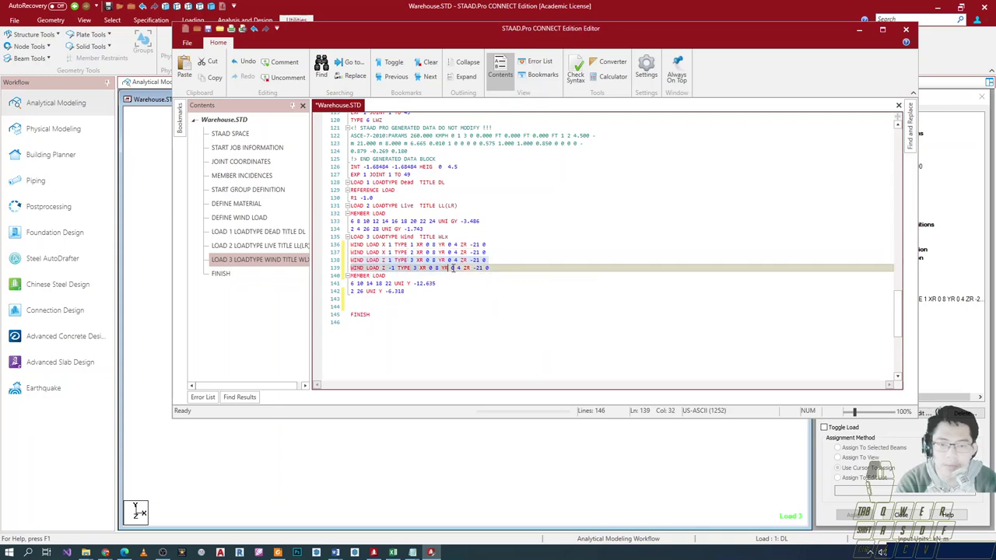
left_click(390, 268)
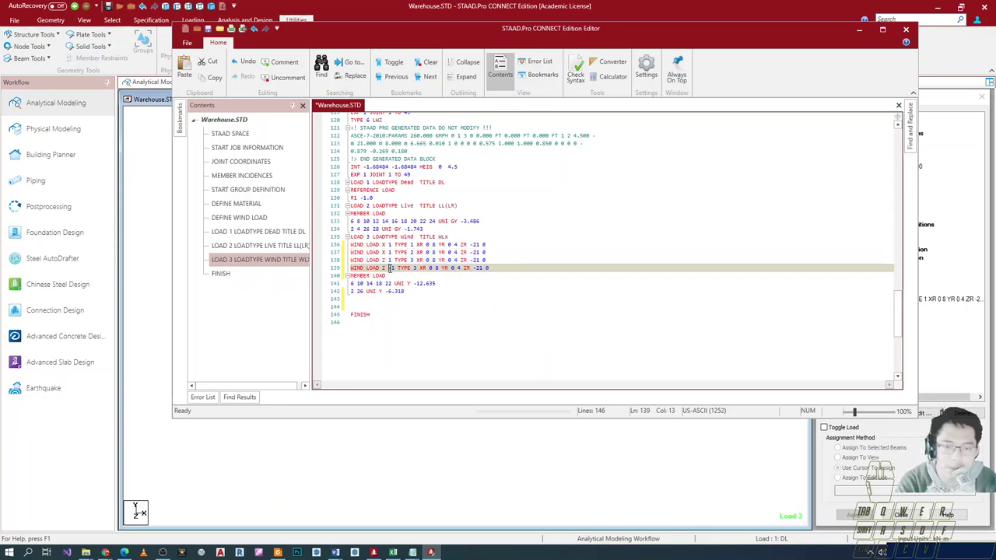
left_click(392, 260)
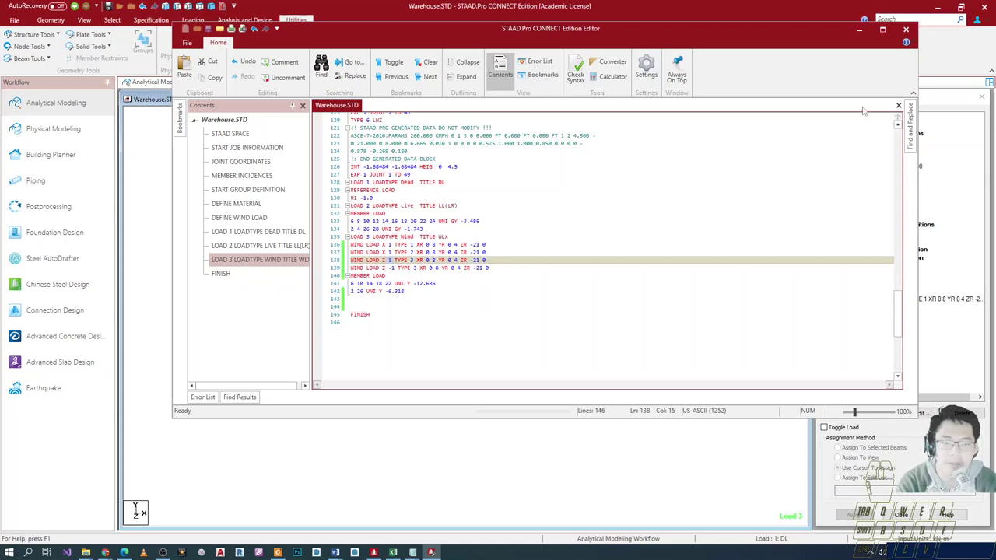
left_click(906, 29)
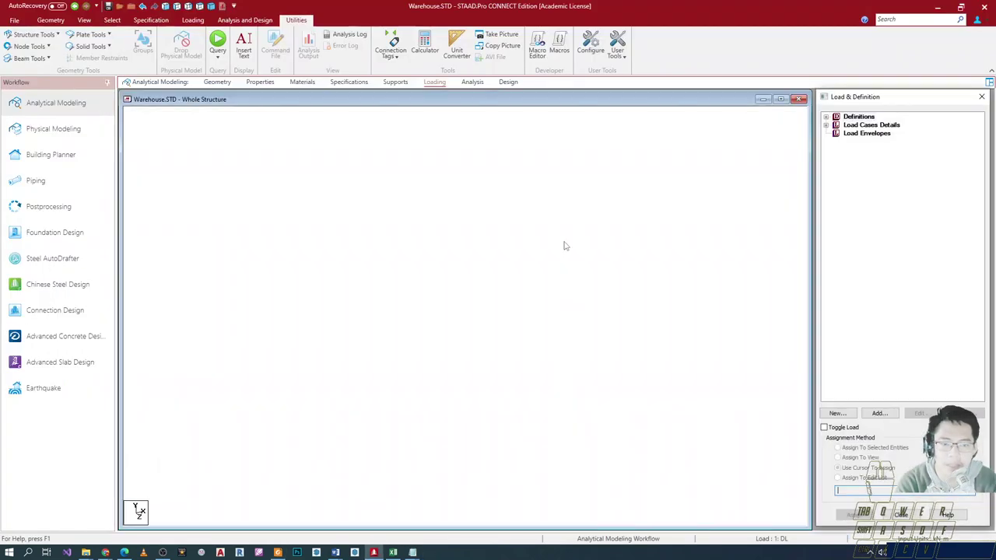
- Inspect the settings of the X 1 TYPE 2 wind load item under load case 3 WLX
left_click(895, 126)
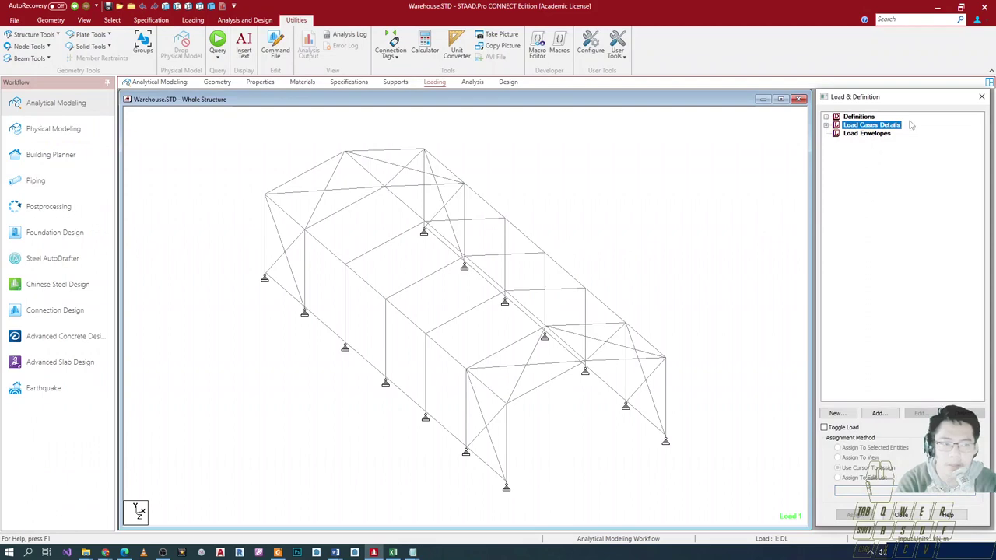
key("Right")
key("Down")
key("Down")
key("Down")
key("Right")
key("Down")
key("Down")
key("Up")
double_click(918, 166)
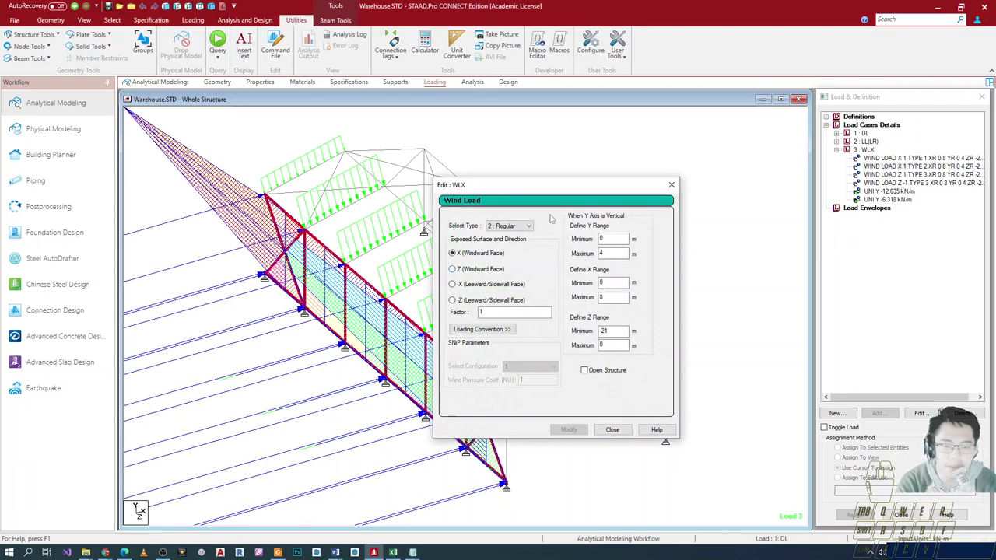
left_click_drag(468, 187, 357, 113)
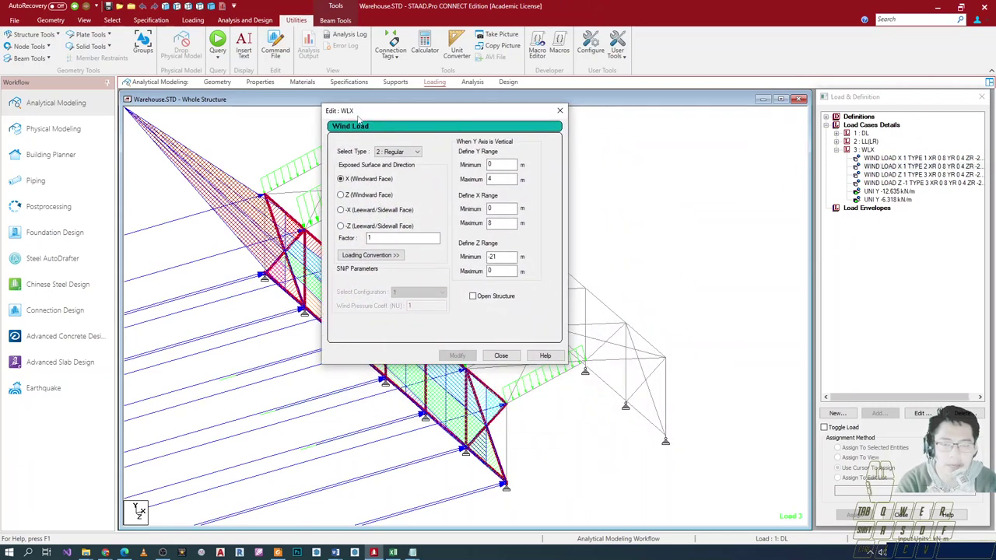
left_click(560, 111)
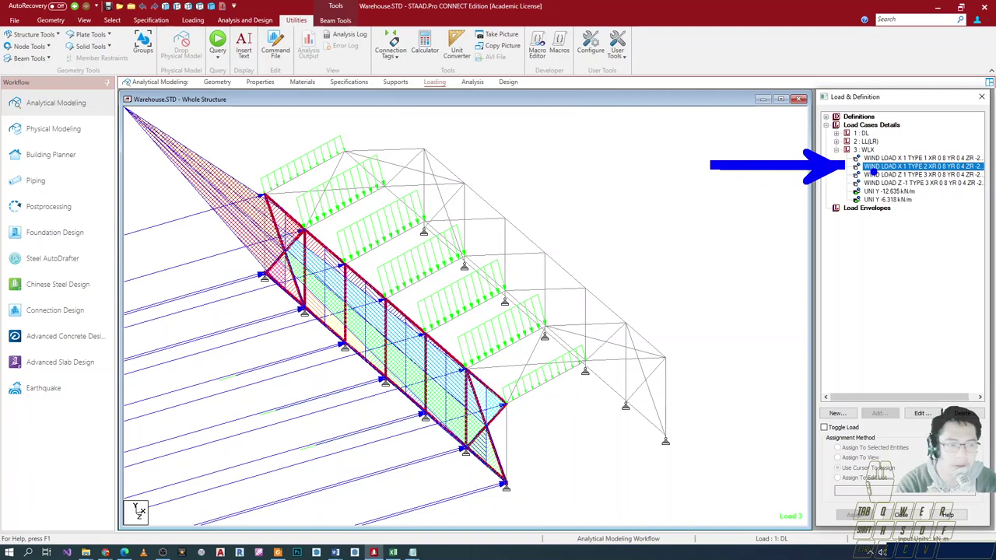
- Leave the load definitions and reopen the Loading page
key("Escape")
key("Escape")
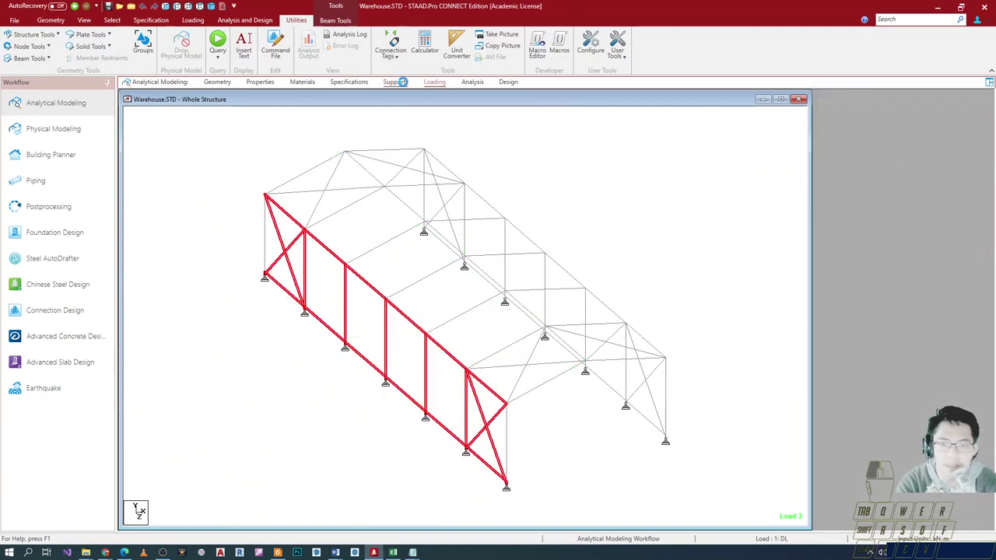
left_click(395, 82)
left_click(434, 81)
- Change the exposed surface of the TYPE 2 wind load in case 3 WLX to -X (Leeward/Sidewall Face)
left_click(872, 127)
key("Right")
key("Down")
key("Down")
key("Right")
key("Down")
key("Up")
key("Left")
key("Down")
key("Right")
key("Down")
key("Down")
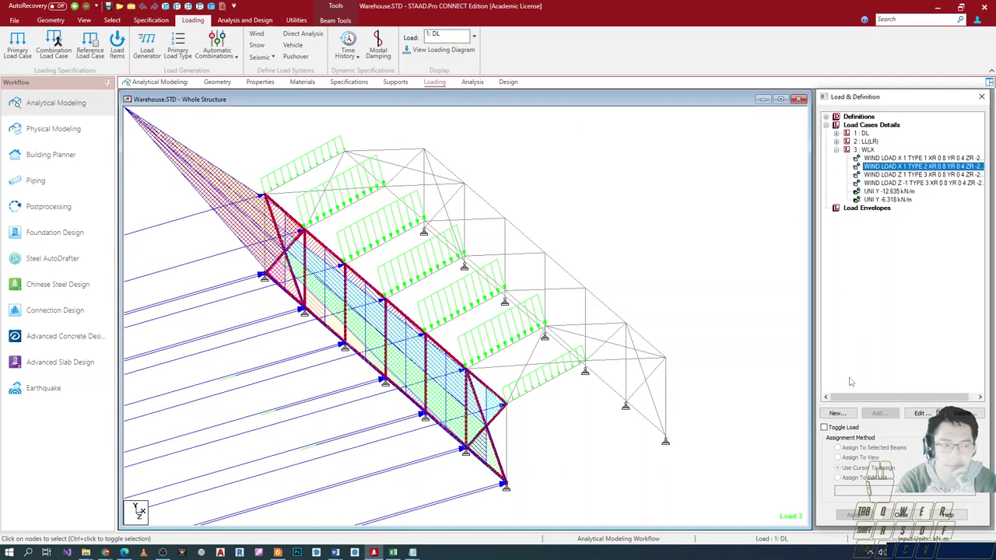
left_click(920, 413)
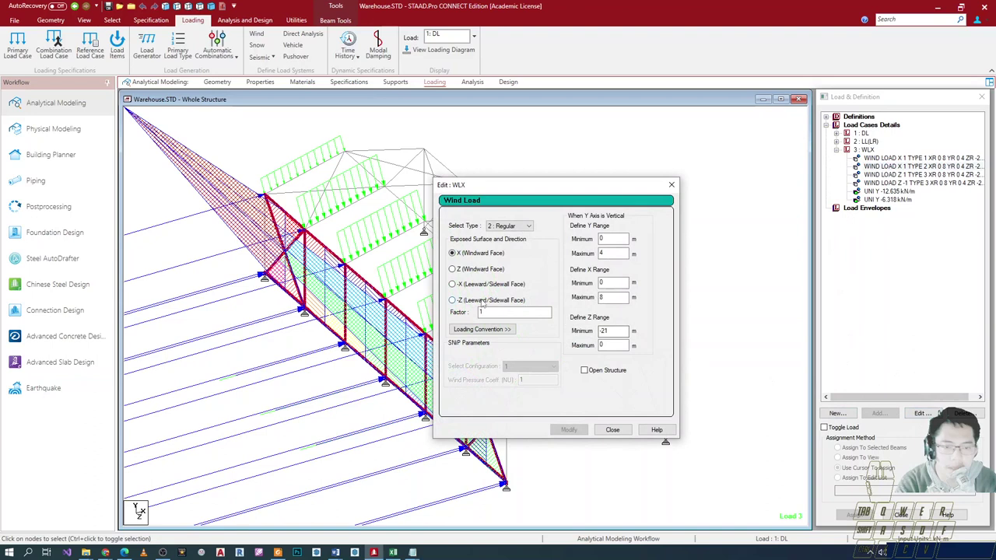
left_click(473, 285)
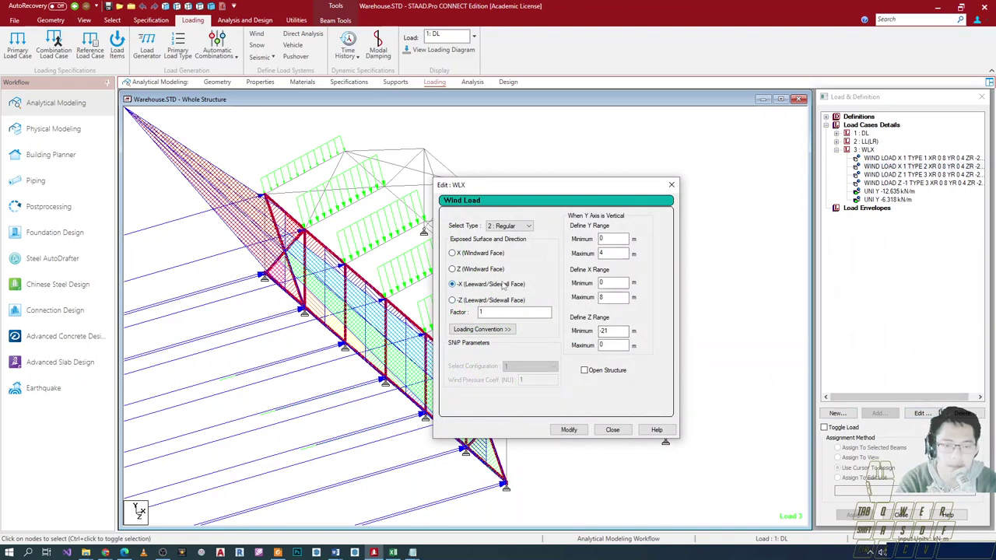
left_click(569, 429)
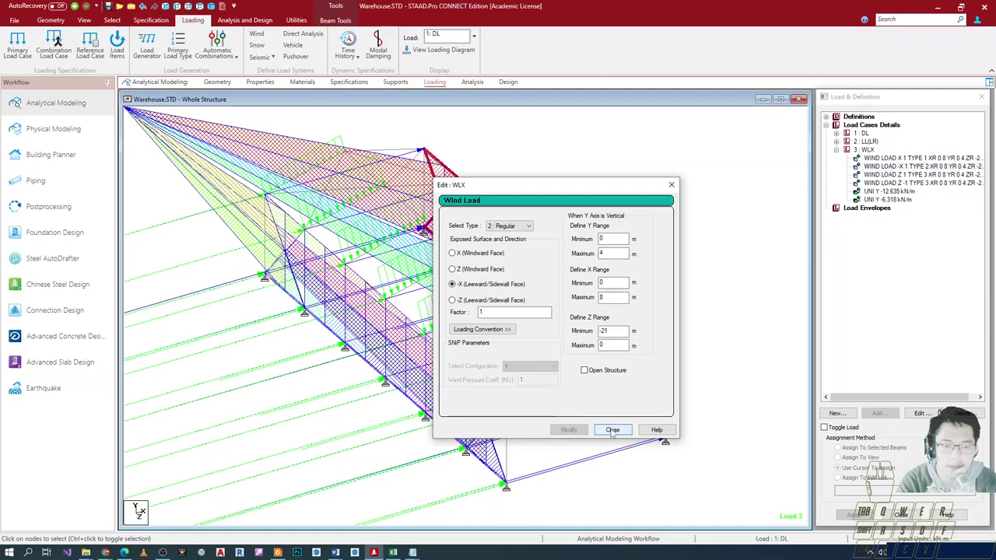
left_click(613, 430)
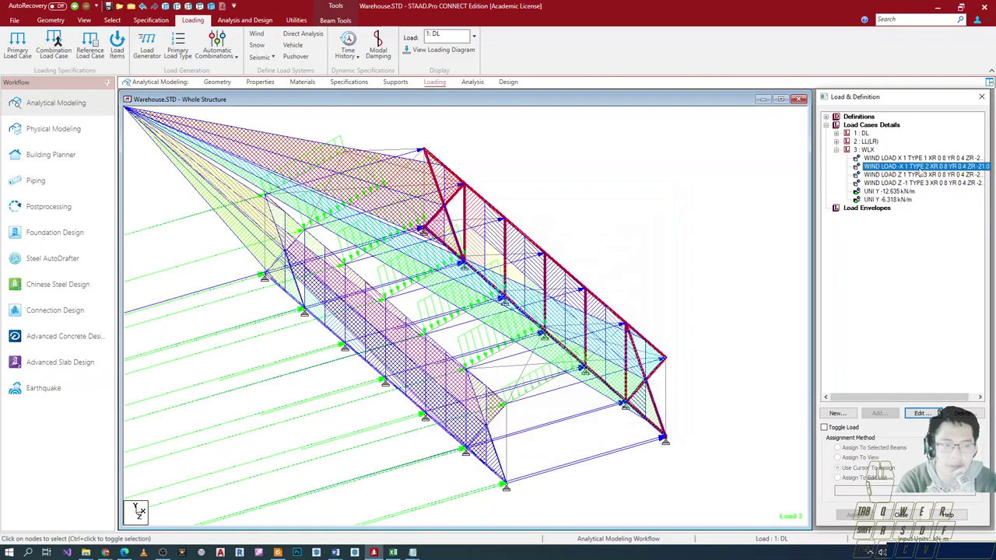
- Inspect the -X TYPE 2 wind load's settings and its loaded faces on the frame, leaving the settings unmodified
scroll(628, 405, "up", 5)
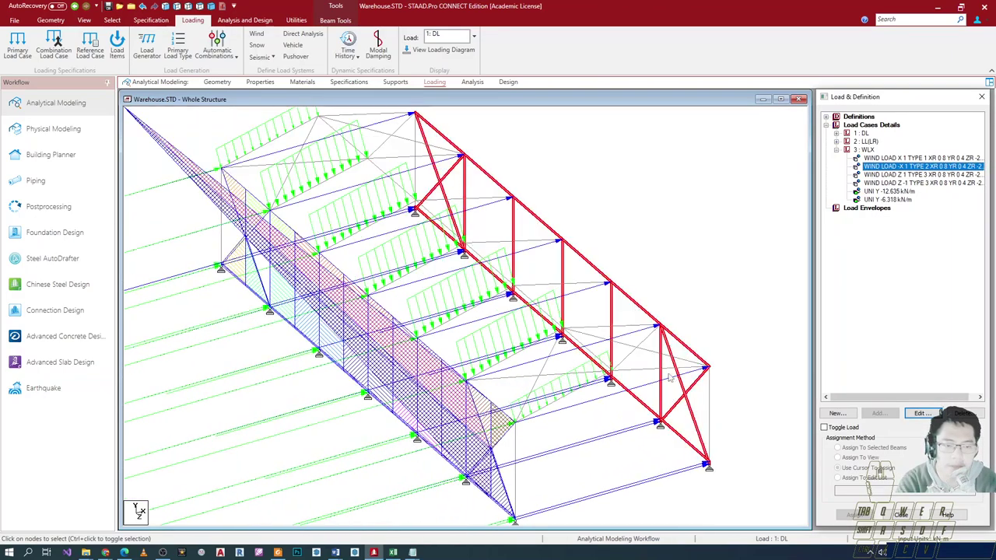
scroll(669, 377, "down", 3)
double_click(889, 167)
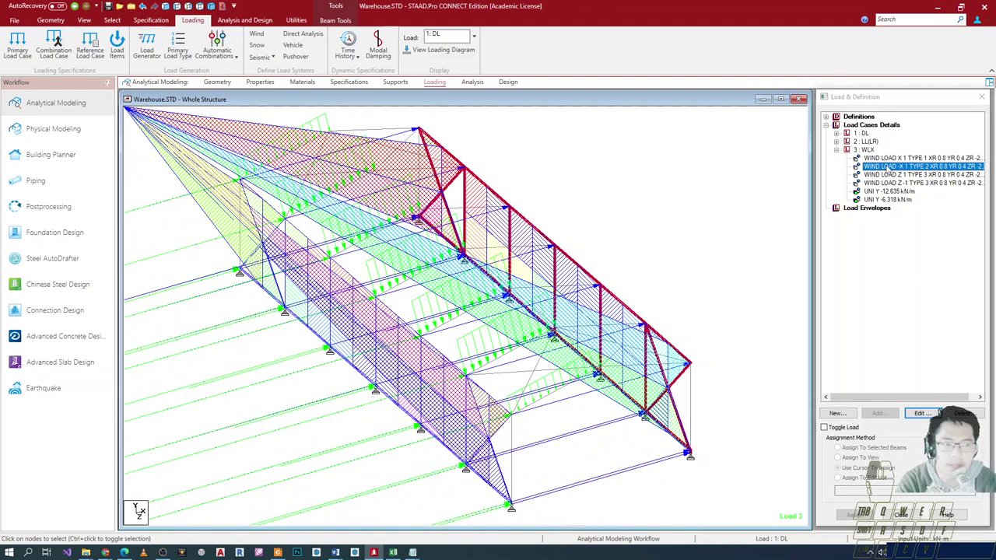
left_click(506, 226)
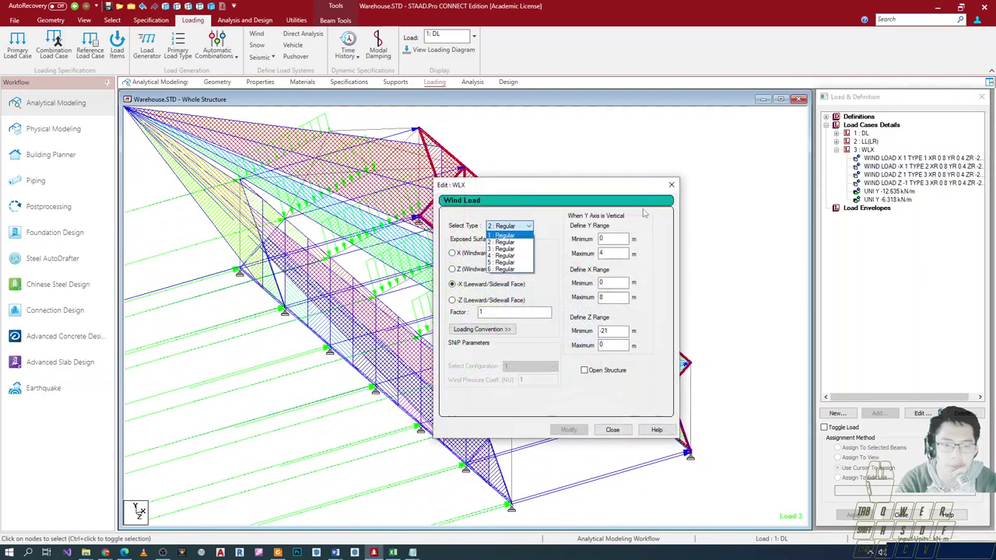
mouse_move(554, 205)
left_mouse_down()
mouse_move(618, 303)
mouse_move(654, 388)
left_mouse_up()
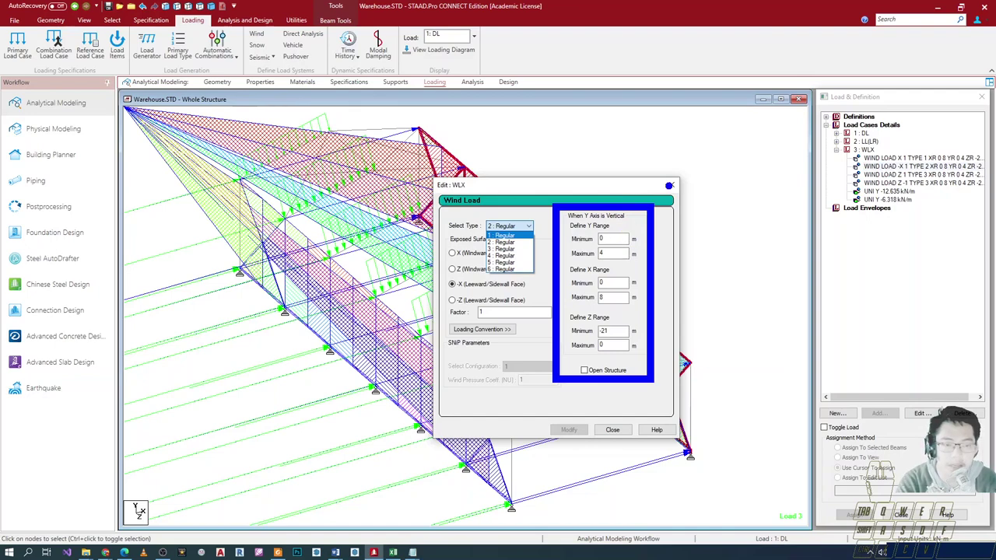
key("Escape")
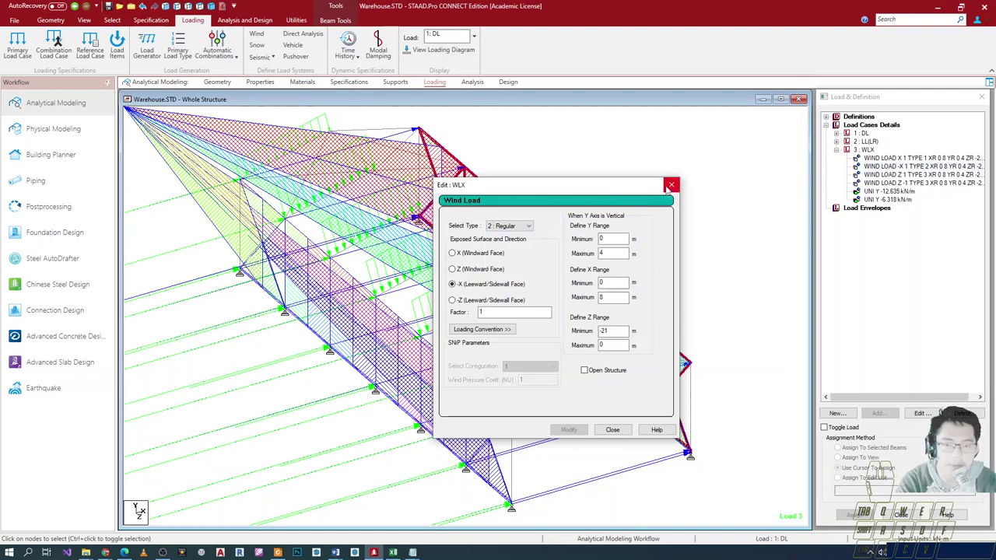
left_click(670, 185)
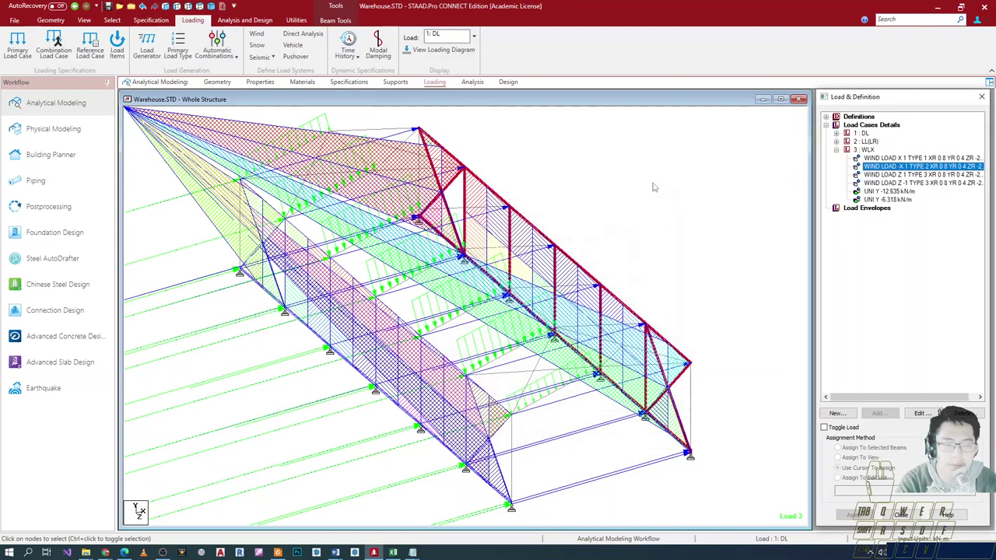
left_click(673, 258)
scroll(625, 320, "down", 1)
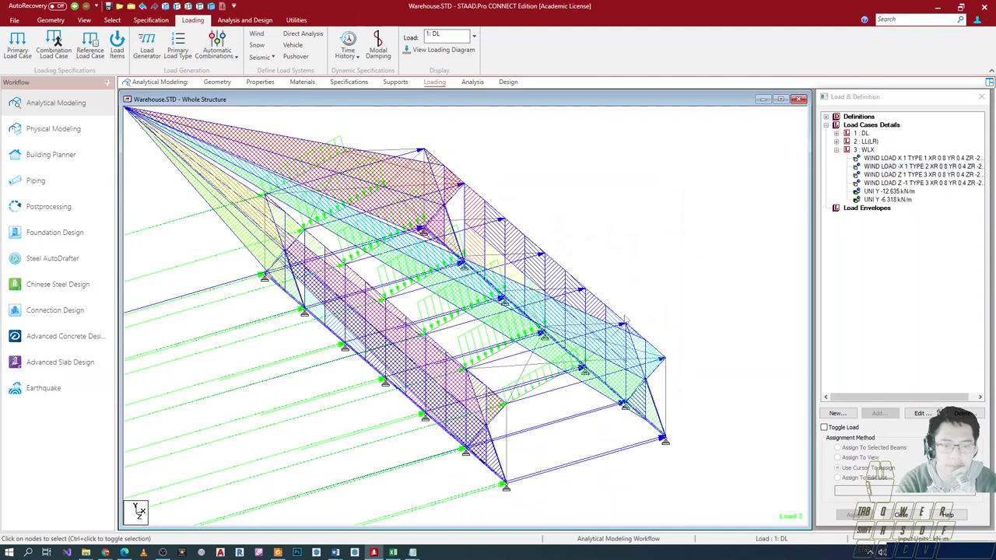
- Change the exposed surface of the TYPE 3 wind load with factor 1 in case 3 WLX to -Z (Leeward/Sidewall Face)
double_click(902, 174)
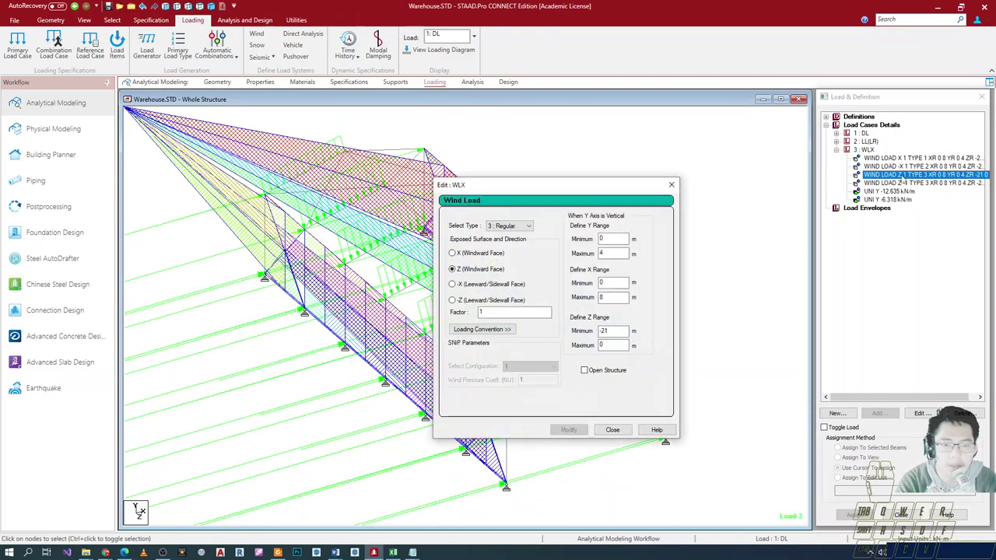
left_click_drag(562, 186, 622, 162)
left_click(582, 199)
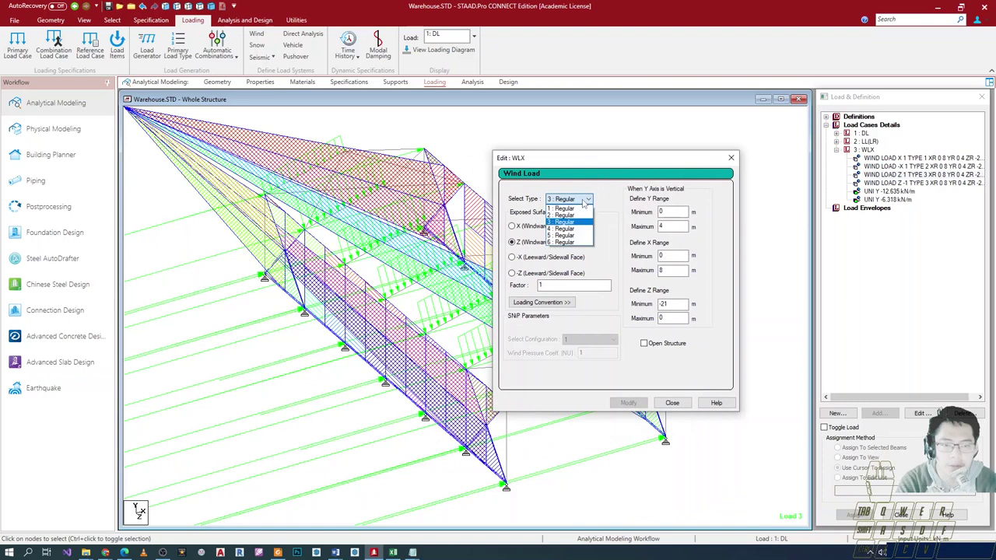
left_click(571, 225)
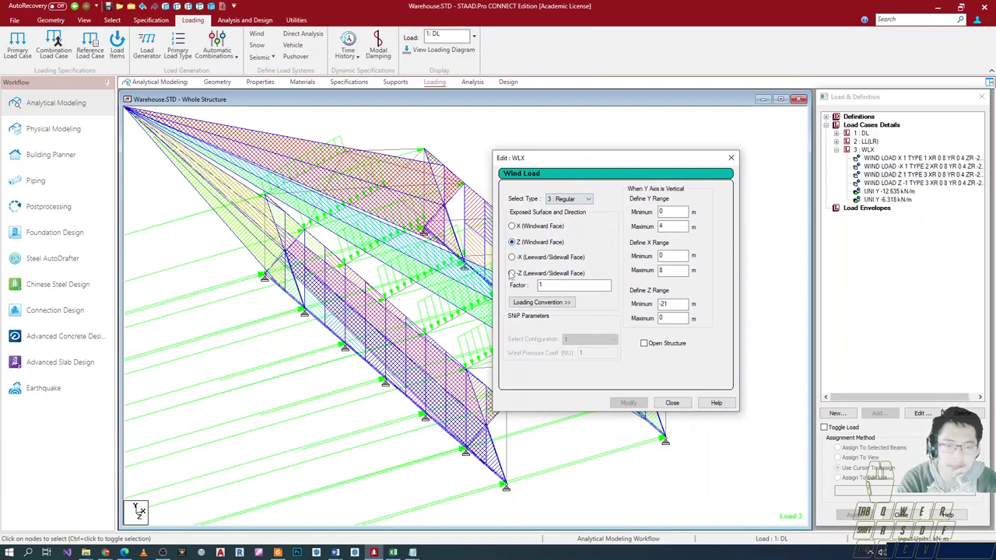
left_click(512, 274)
left_click_drag(501, 260, 595, 282, "ctrl")
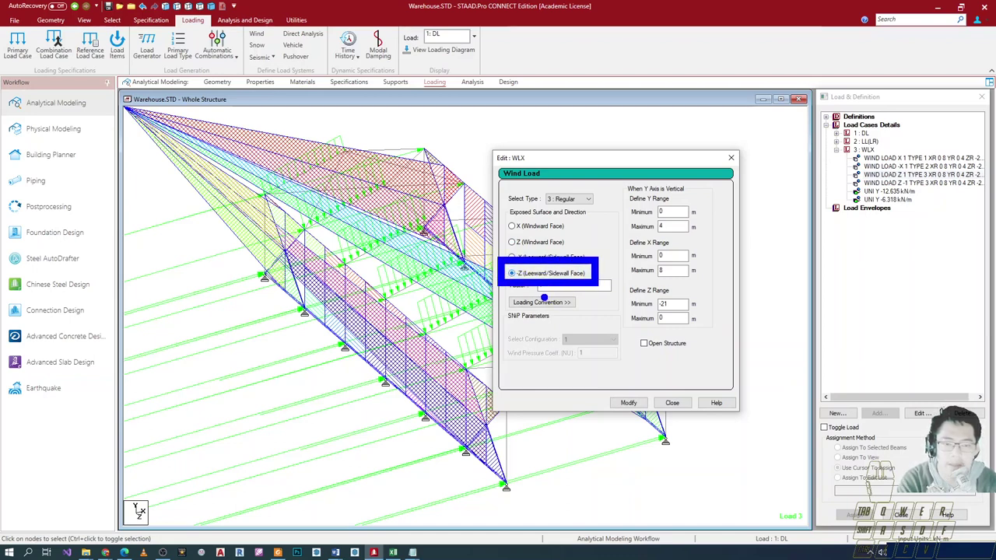
key("Escape")
mouse_move(547, 285)
left_mouse_down()
mouse_move(532, 287)
mouse_move(579, 299)
left_mouse_up()
key("Escape")
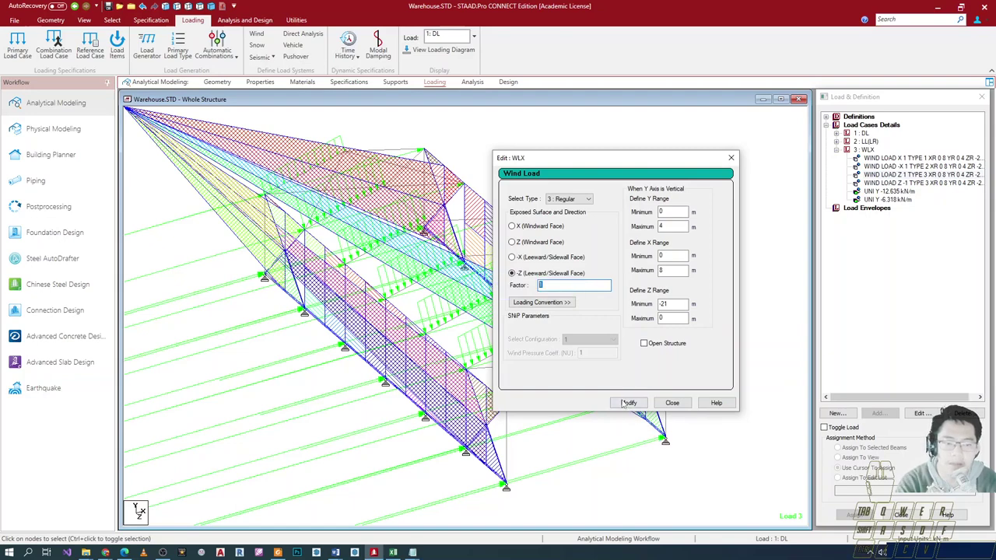
left_click(628, 403)
left_click(671, 403)
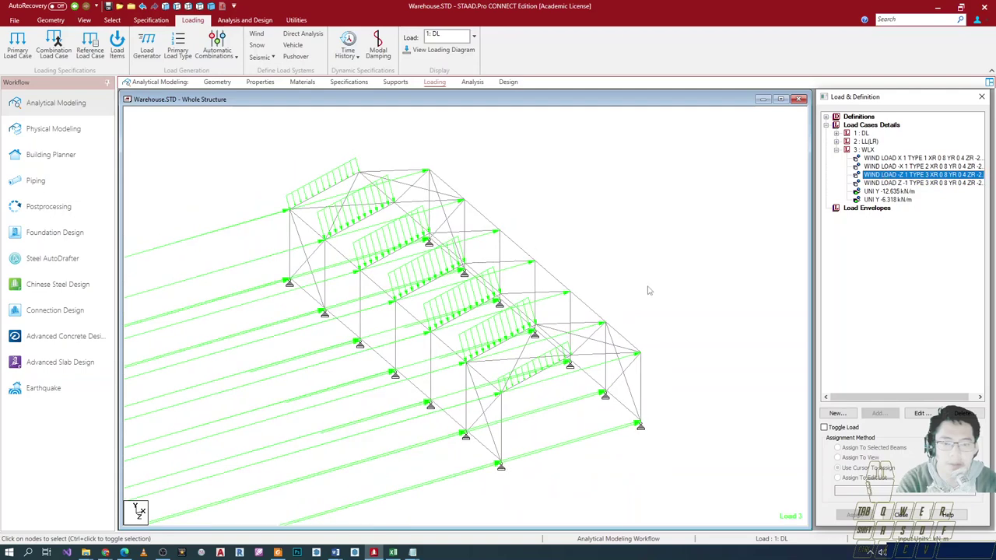
- Examine how the -X TYPE 2 and -Z TYPE 3 wind loads act on the warehouse frame
left_click(883, 167)
left_click(883, 174)
scroll(556, 368, "up", 2)
middle_click_drag(555, 367, 629, 353)
scroll(600, 350, "down", 5)
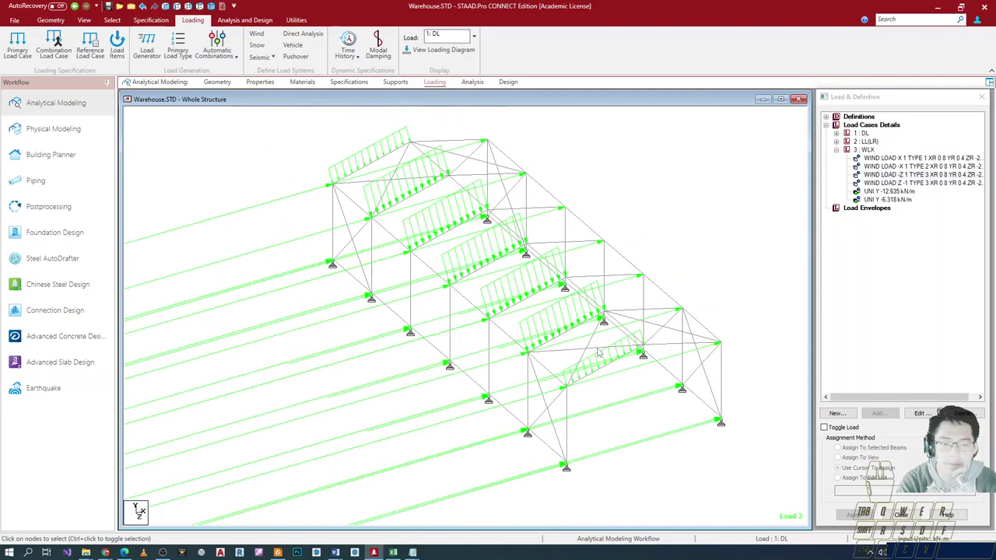
scroll(599, 352, "down", 1)
scroll(734, 389, "up", 3)
middle_click_drag(660, 416, 638, 439)
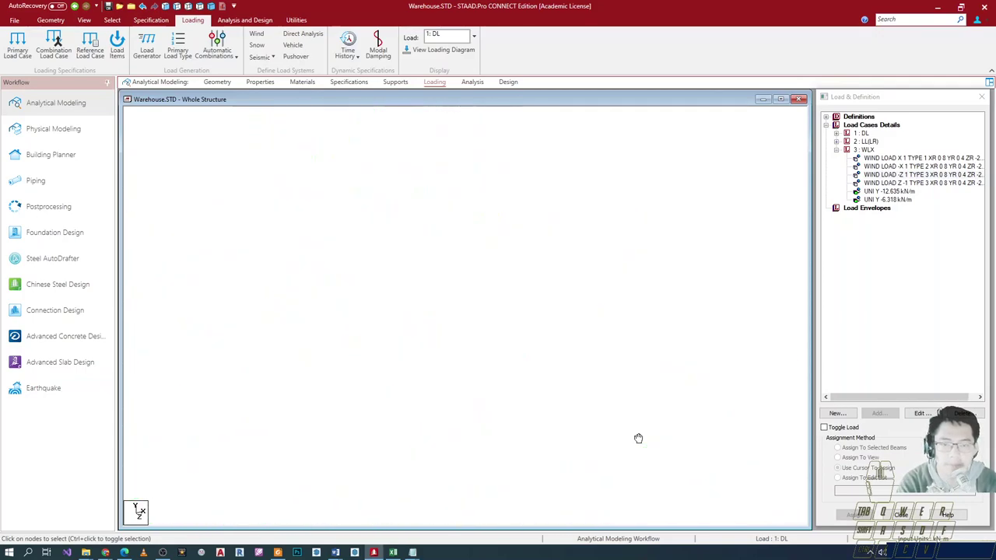
double_click(918, 182)
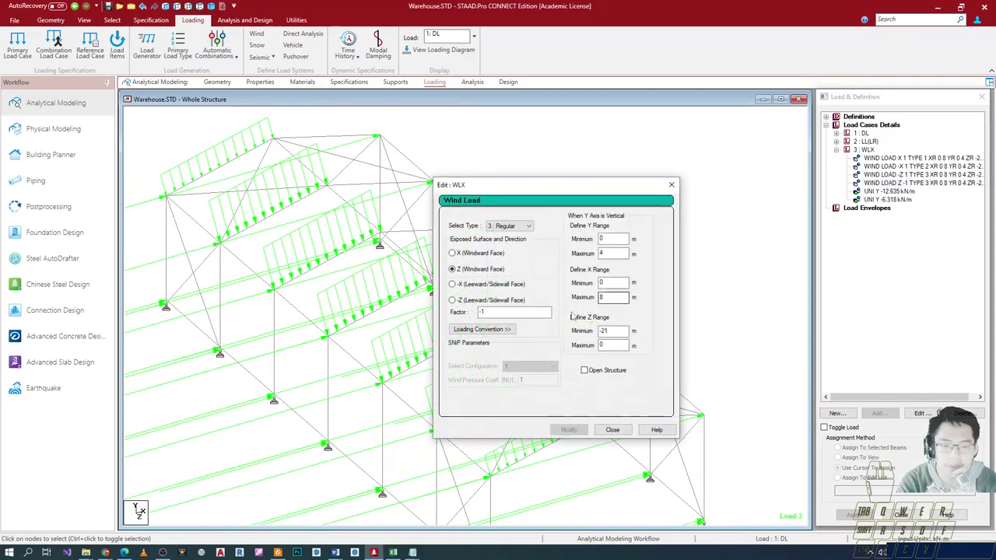
left_click(495, 301)
left_click(671, 185)
- Change the exposed surface of the TYPE 3 wind load with factor -1 in case 3 WLX to -Z (Leeward/Sidewall Face)
double_click(872, 183)
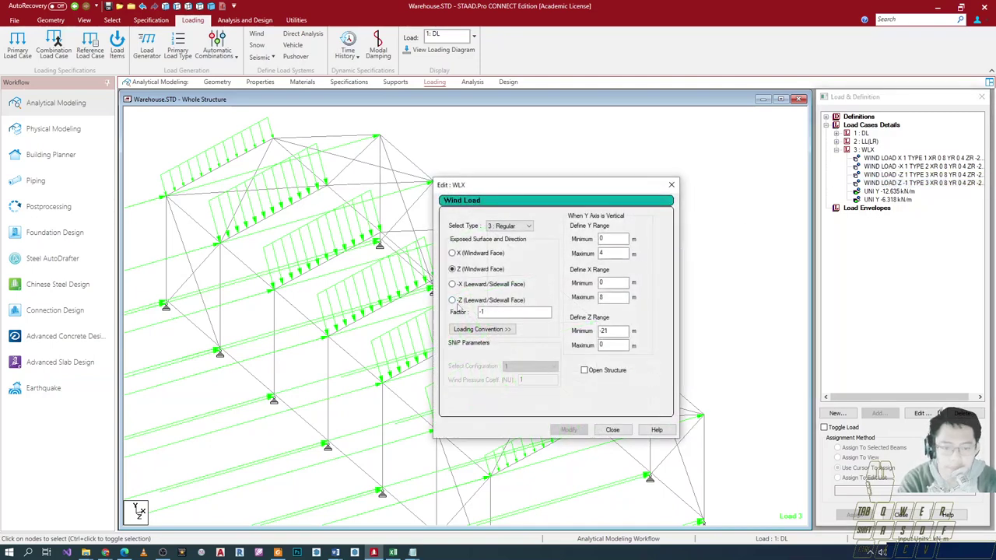
left_click(452, 300)
left_click_drag(444, 293, 551, 313)
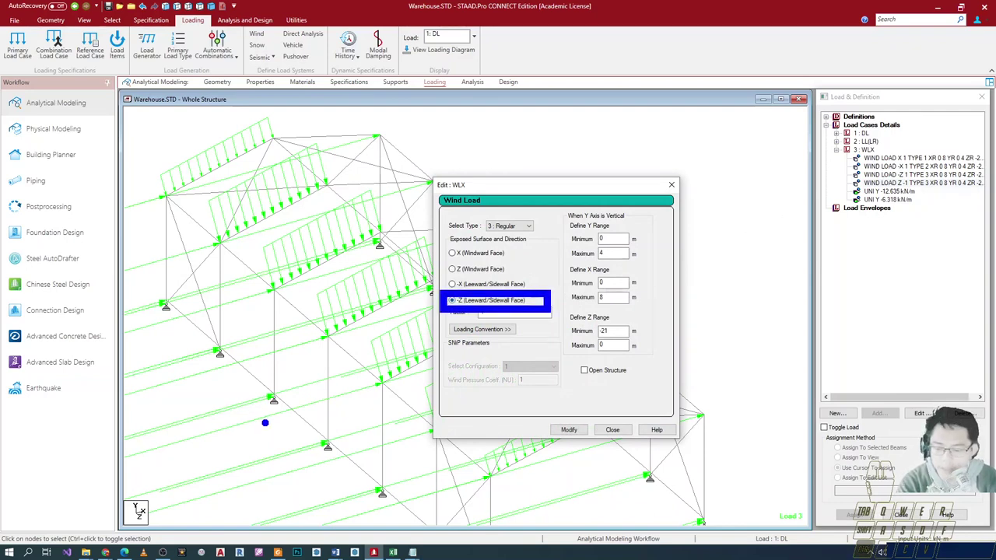
left_click_drag(280, 412, 184, 453)
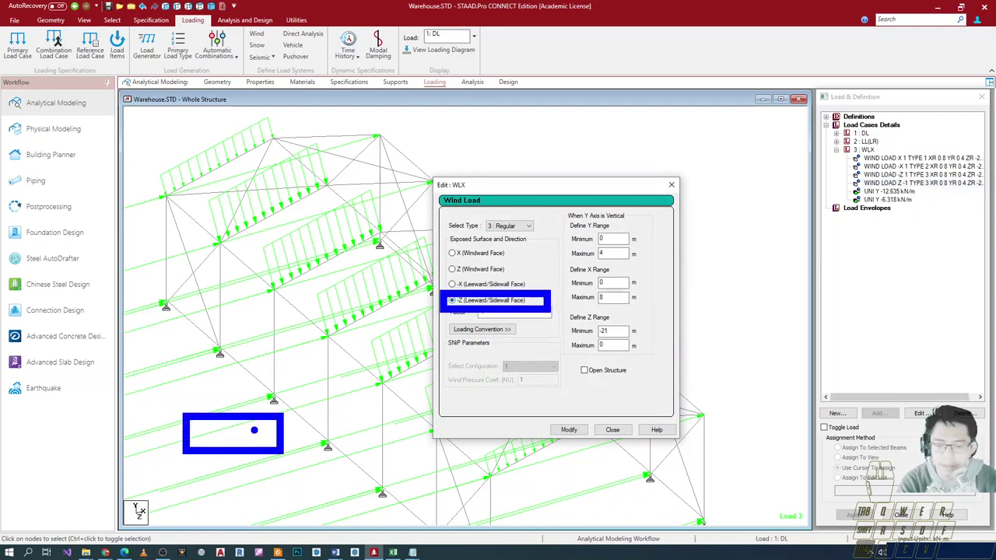
mouse_move(269, 414)
left_mouse_down()
mouse_move(189, 444)
mouse_move(167, 465)
mouse_move(142, 458)
left_mouse_up()
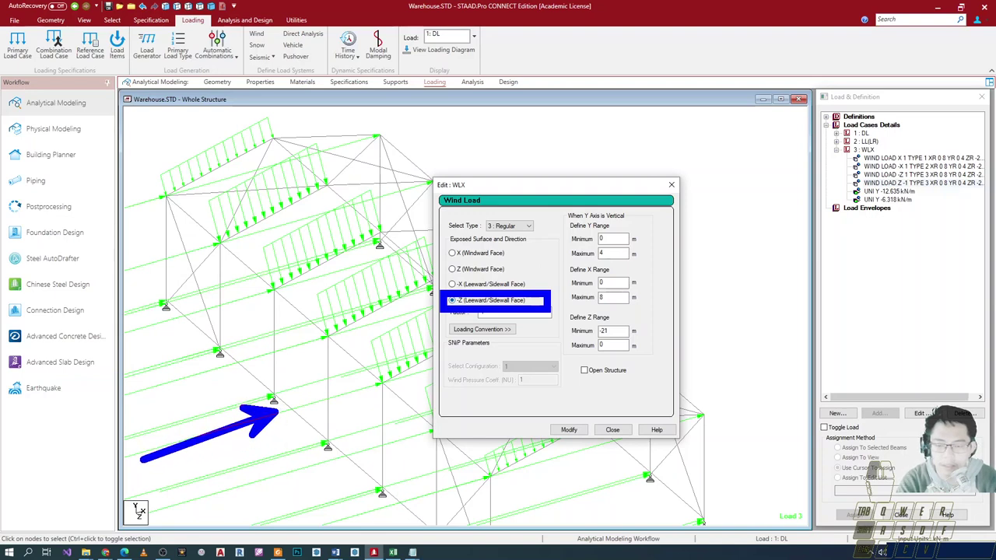
mouse_move(582, 482)
left_mouse_down("ctrl+shift")
mouse_move(638, 517)
mouse_move(581, 460)
left_mouse_up("ctrl+shift")
key("ctrl+z")
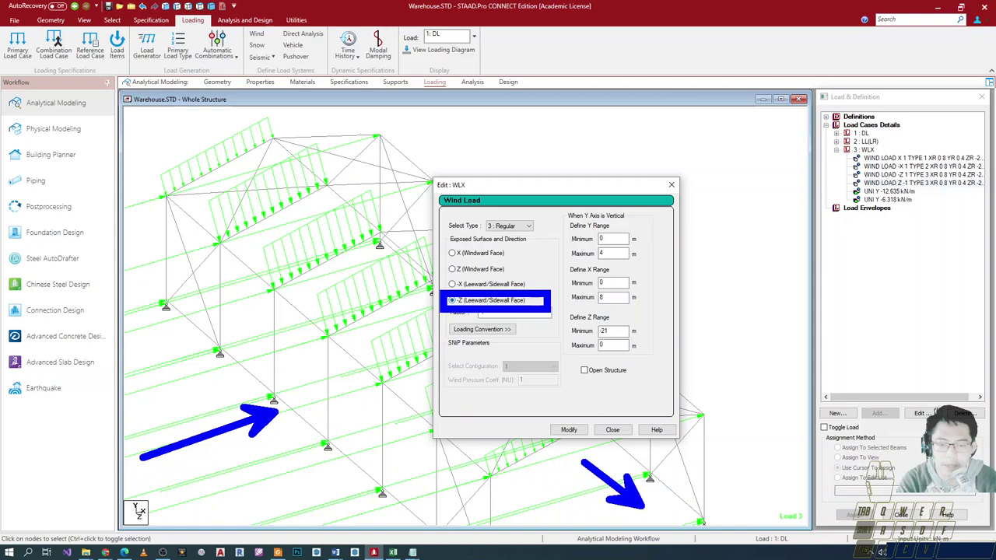
mouse_move(248, 187)
left_mouse_down()
mouse_move(202, 137)
mouse_move(249, 173)
left_mouse_up()
key("ctrl+z")
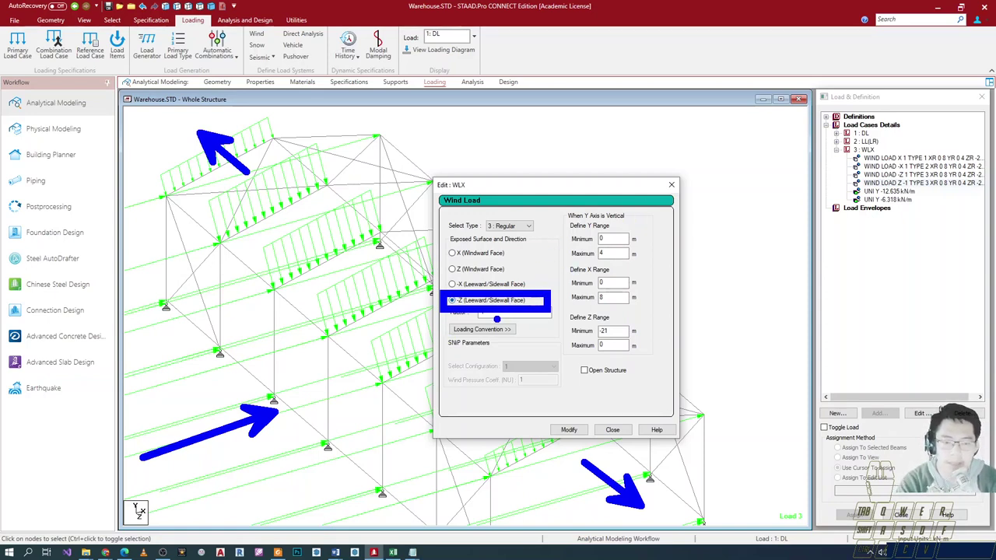
key("Escape")
left_click_drag(468, 306, 499, 327)
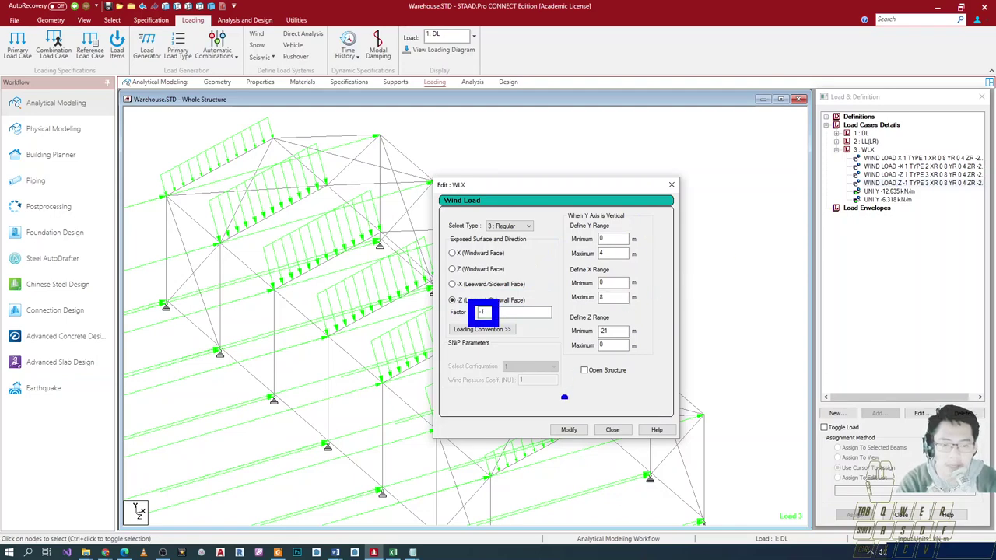
key("Escape")
left_click(569, 430)
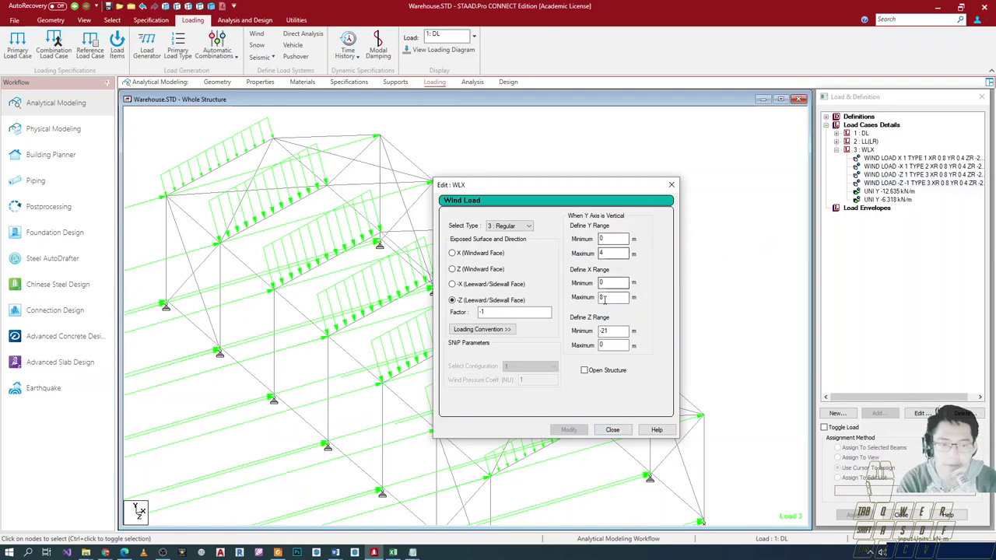
left_click(613, 430)
- Set the Y range maximum of the -Z TYPE 3 wind load with factor 1 to 5 m to include the gable peak
scroll(573, 407, "down", 2)
scroll(573, 406, "up", 4)
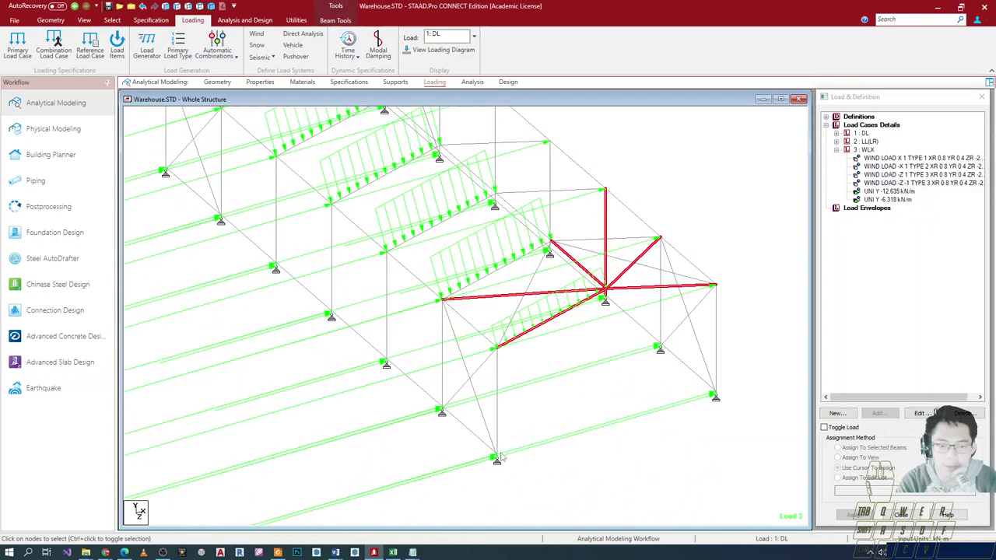
left_click(497, 459)
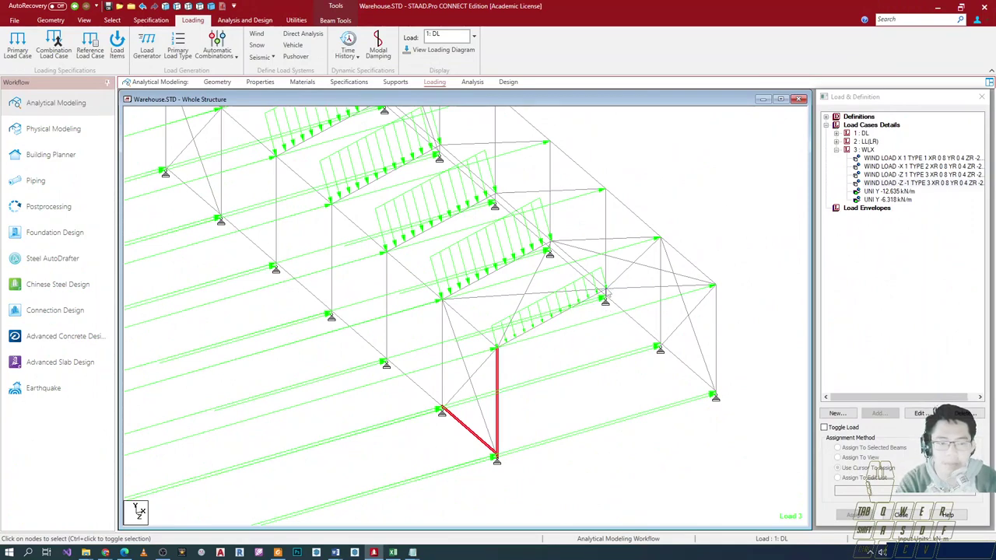
double_click(904, 183)
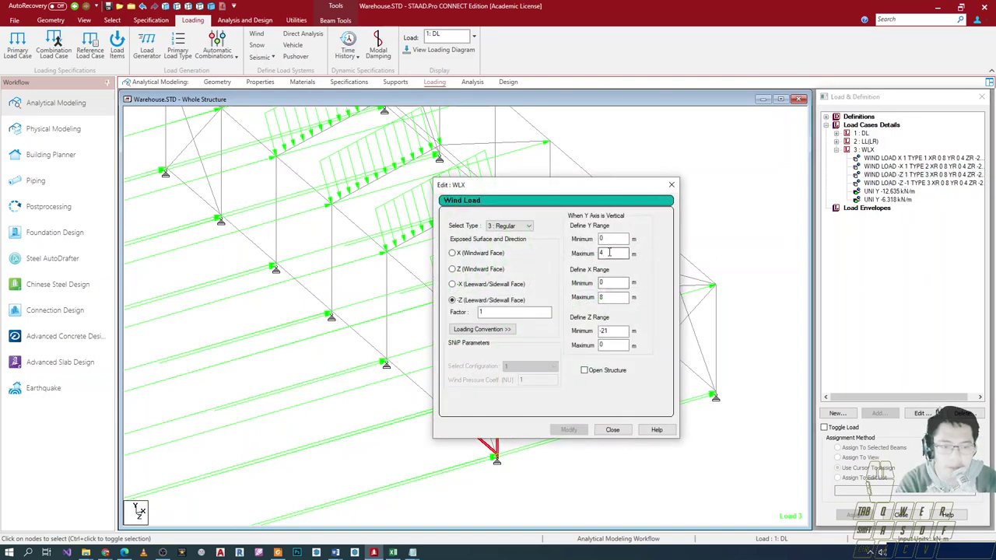
double_click(612, 239)
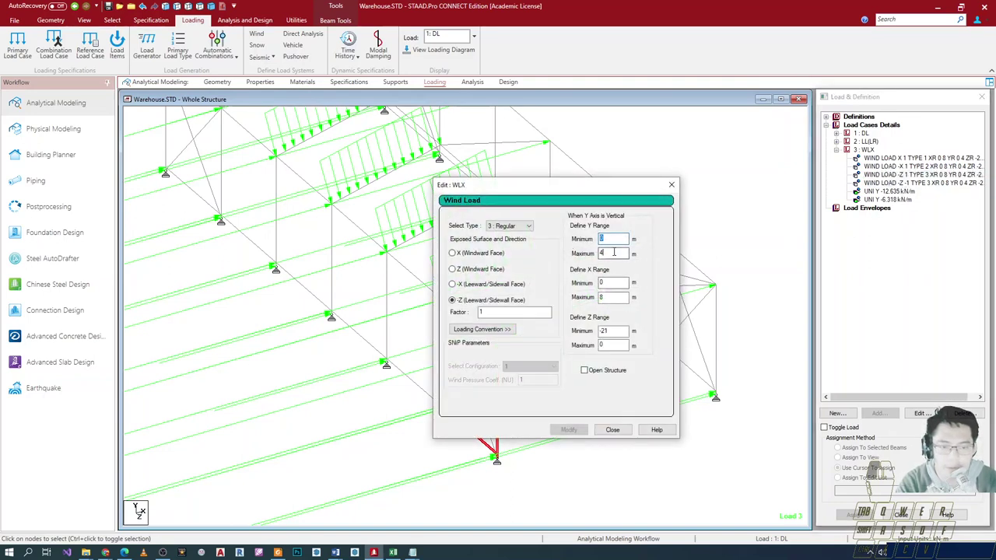
left_click(609, 257)
type("5")
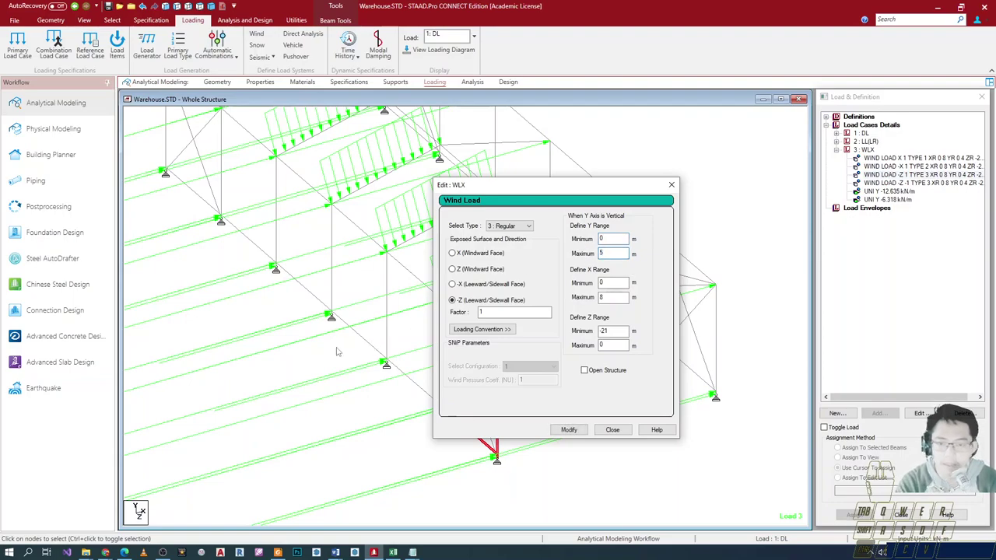
left_click(285, 386)
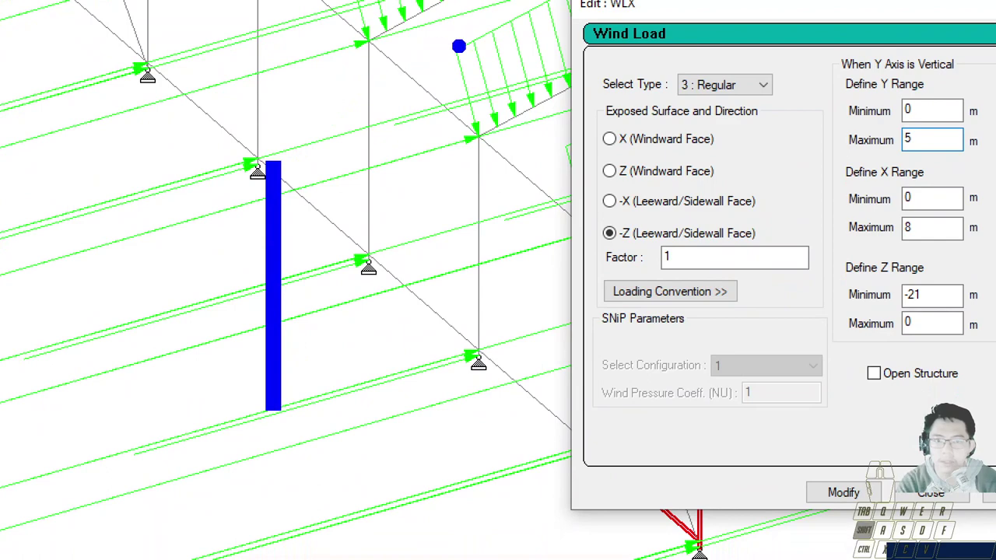
left_click(459, 43, "ctrl")
mouse_move(459, 51)
left_mouse_down()
mouse_move(755, 101)
mouse_move(754, 362)
left_mouse_up()
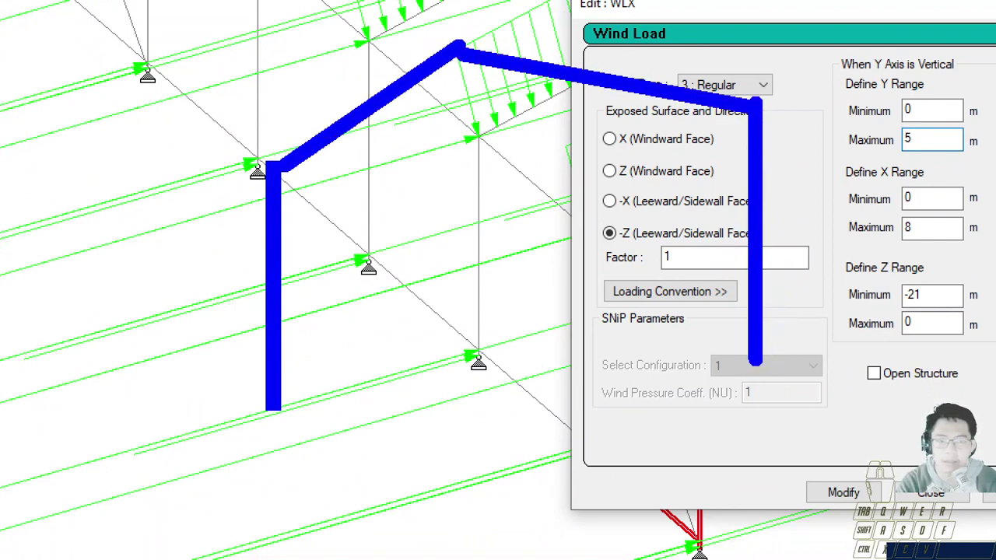
key("Escape")
type("8")
left_click(569, 429)
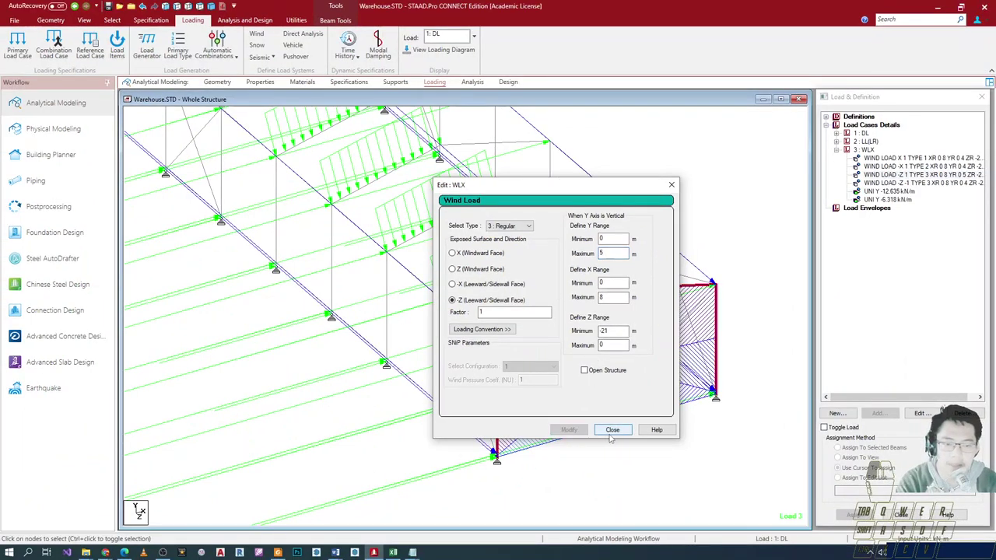
left_click(613, 430)
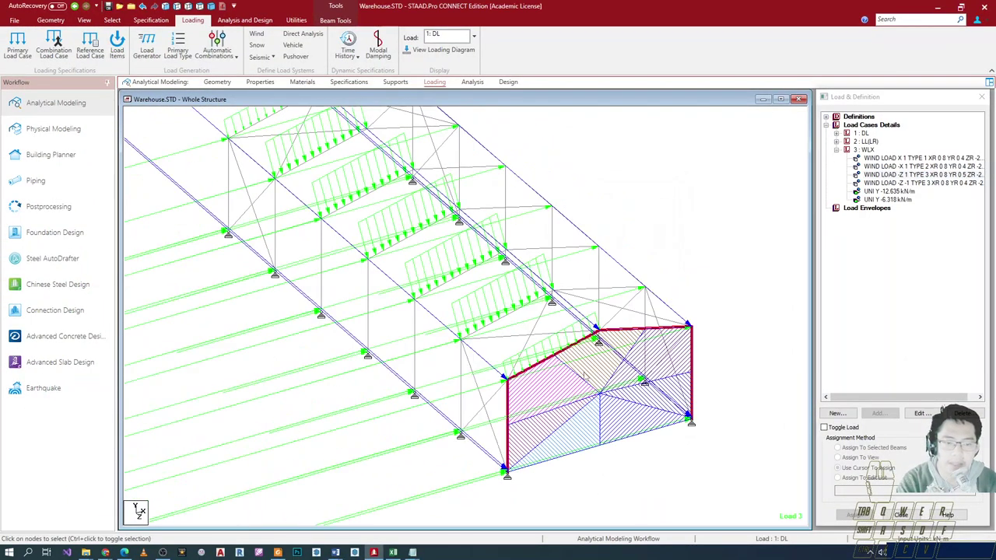
- Review the sidewall wind load on the gable end and select the -Z TYPE 3 wind load with factor -1
scroll(585, 377, "down", 2)
scroll(579, 404, "up", 1)
scroll(487, 324, "up", 1)
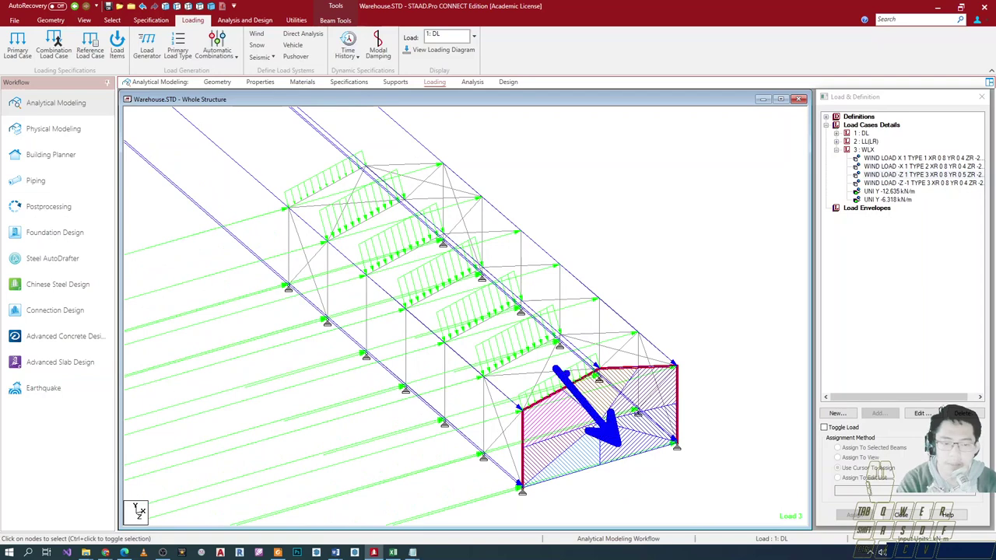
left_click(894, 183)
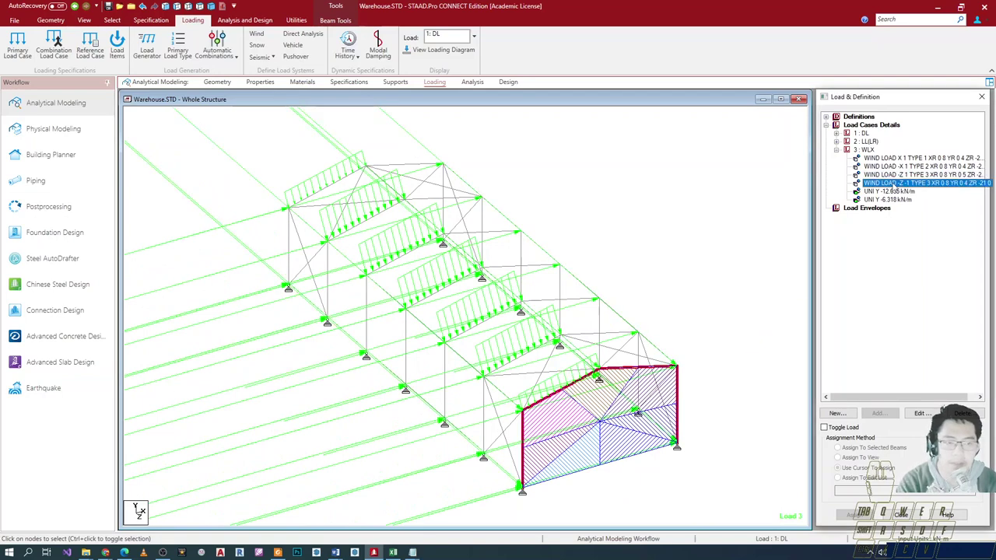
- Set the Y range maximum of the -Z TYPE 3 wind load with factor -1 to 5 m
double_click(905, 185)
left_click(616, 252)
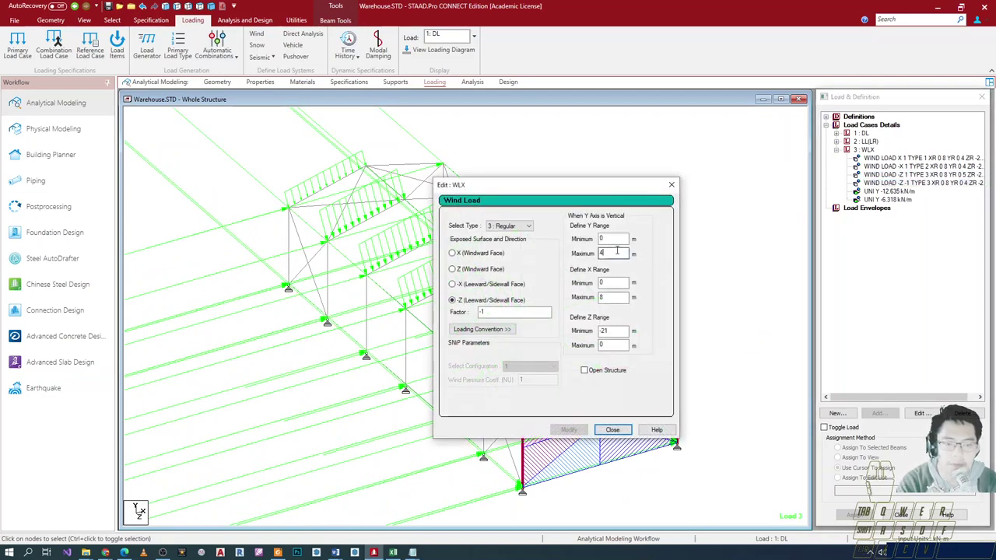
left_click_drag(615, 252, 566, 254)
type("5")
left_click(569, 429)
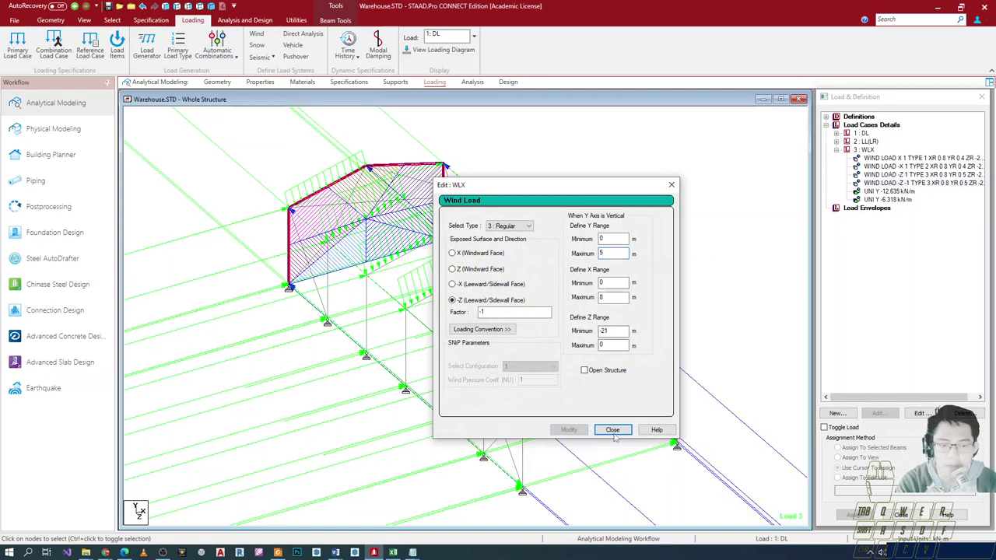
left_click(613, 430)
- Examine the sidewall wind load on the far gable end and in elevation, including the unloaded rafter slope on the leeward side
scroll(551, 354, "down", 1)
key("ctrl+2")
left_click_drag(386, 240, 468, 328)
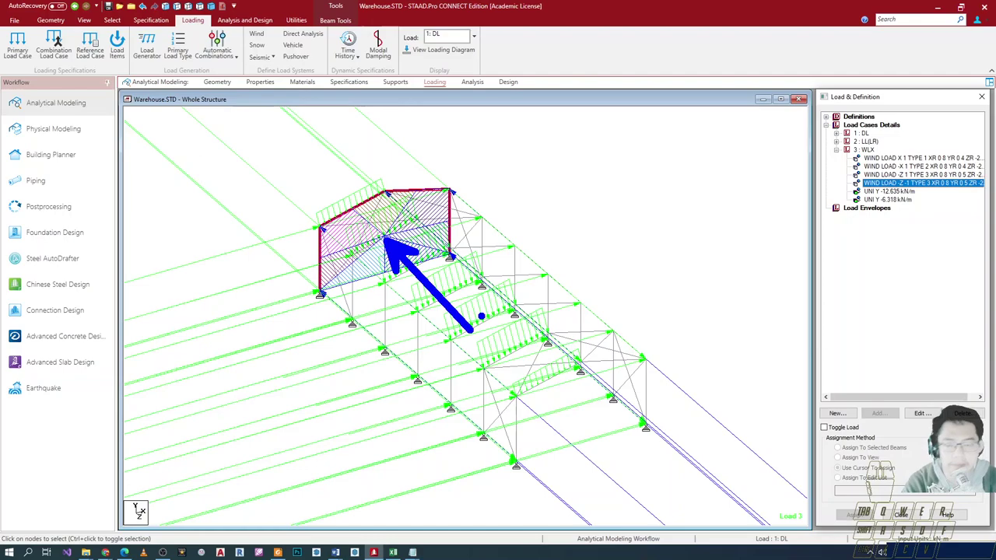
key("Escape")
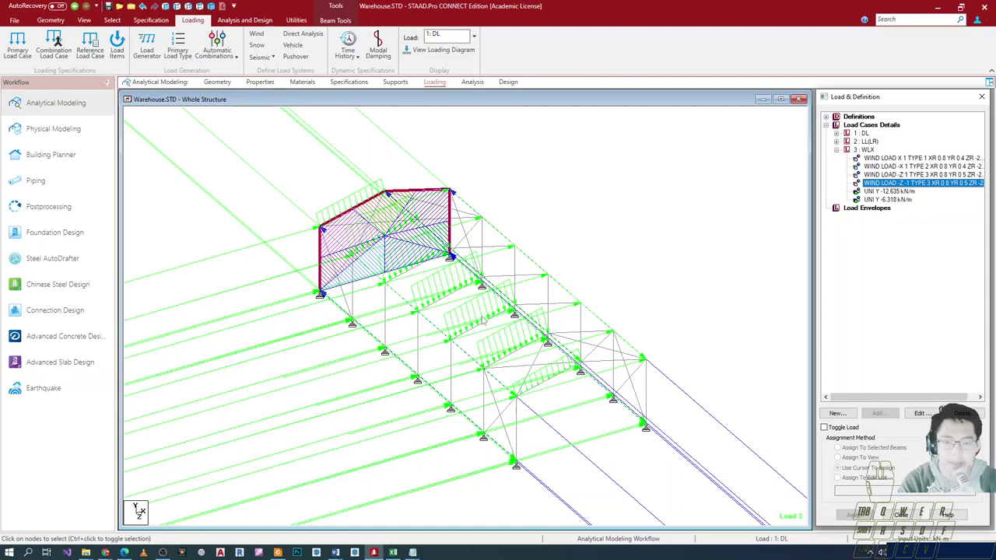
scroll(485, 245, "down", 2)
left_click(619, 198)
key("Left")
key("Left")
key("Left")
key("Up")
key("Up")
key("Up")
key("Up")
key("Up")
key("Left")
key("Left")
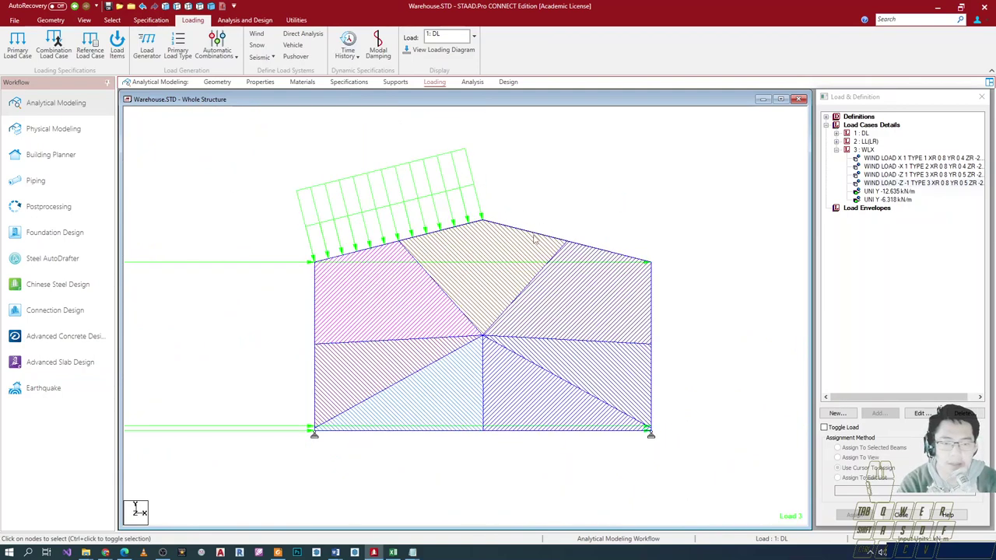
left_click(535, 236)
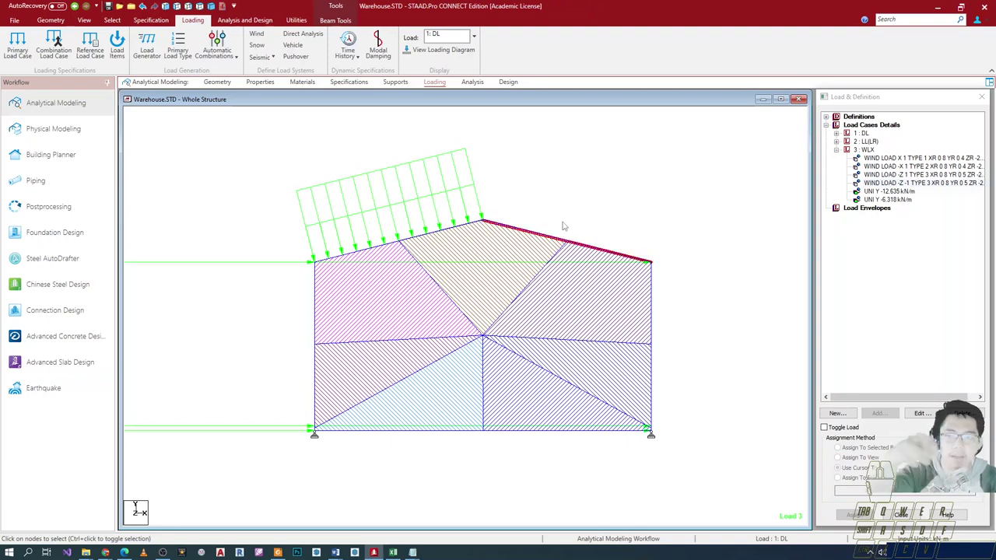
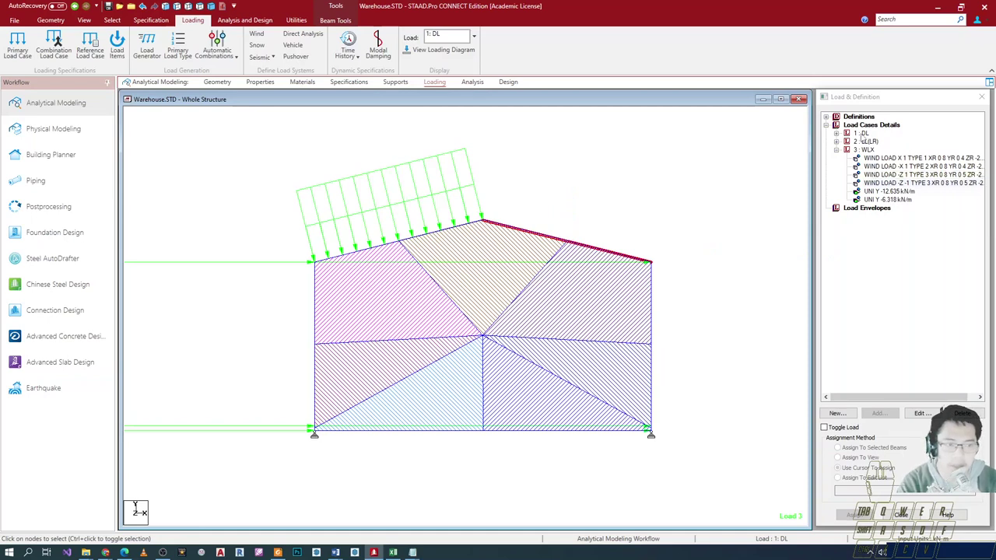
- Review the wind definitions to check which types are windward, sidewall and leeward for the X direction
left_click(862, 134)
left_click(857, 119)
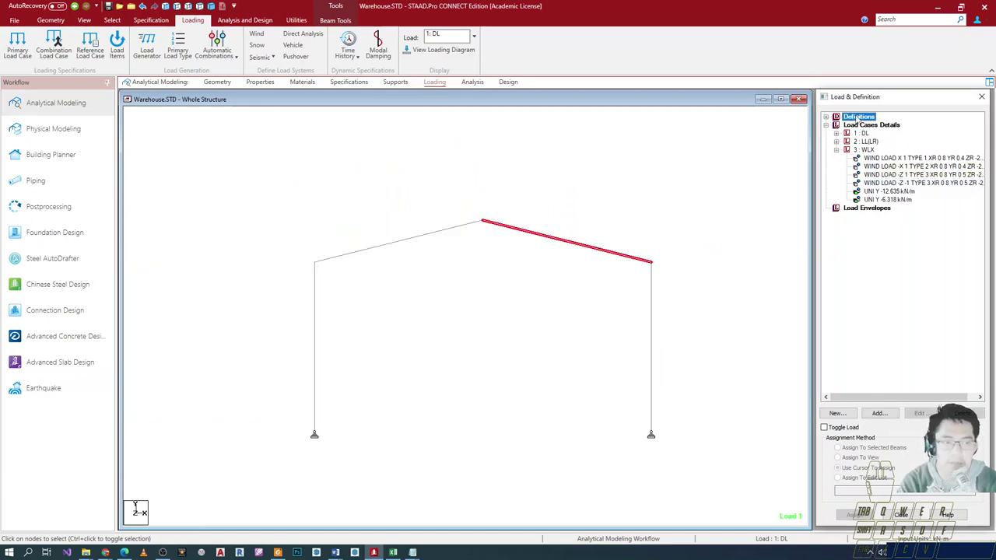
key("Right")
key("Down")
key("Down")
key("Down")
key("Down")
key("Up")
key("Right")
key("Down")
key("Down")
key("Down")
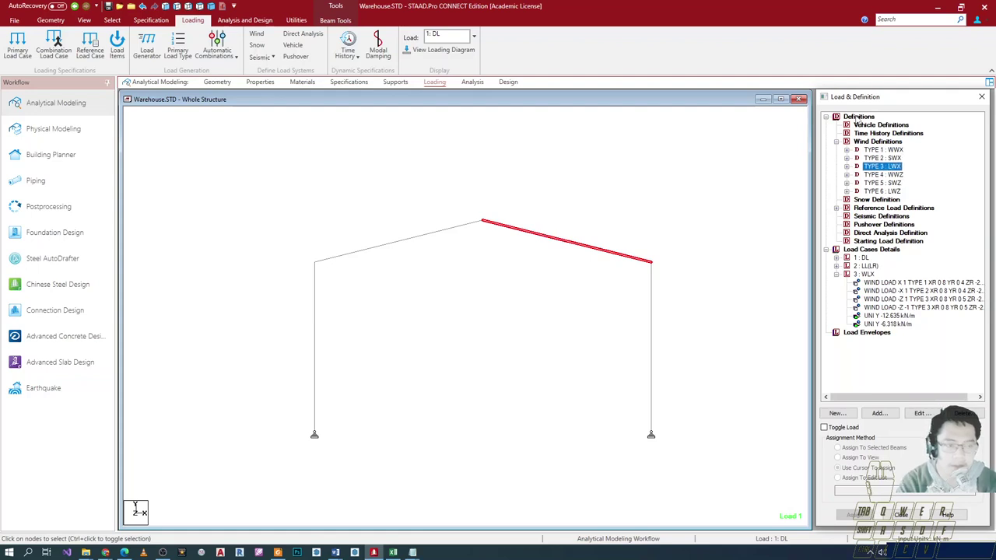
mouse_move(836, 154)
left_mouse_down("ctrl")
mouse_move(911, 160)
mouse_move(917, 178)
left_mouse_up("ctrl")
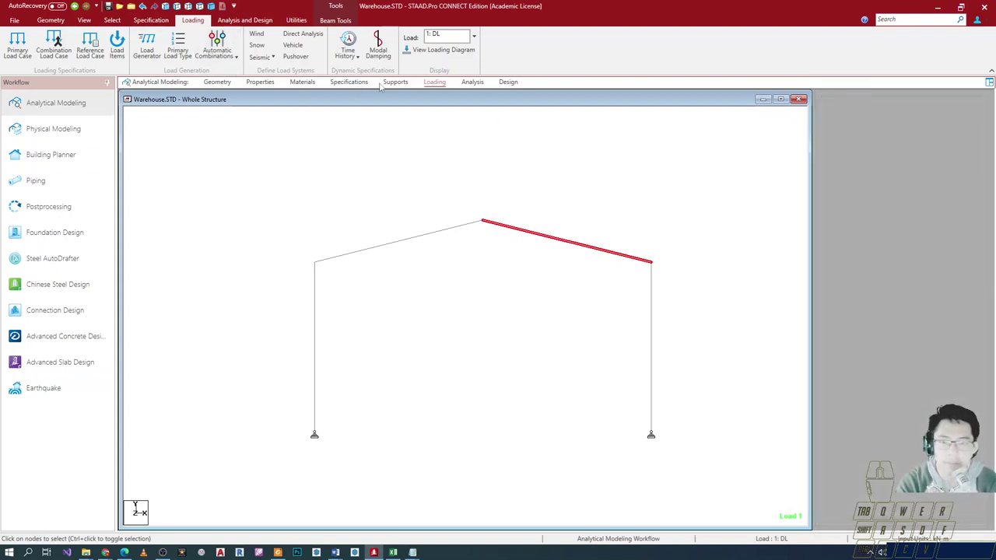
- Change the wind type of the -X wind load in case 3 WLX to 3, keeping the -X (Leeward/Sidewall Face) exposure
left_click(396, 82)
left_click(434, 82)
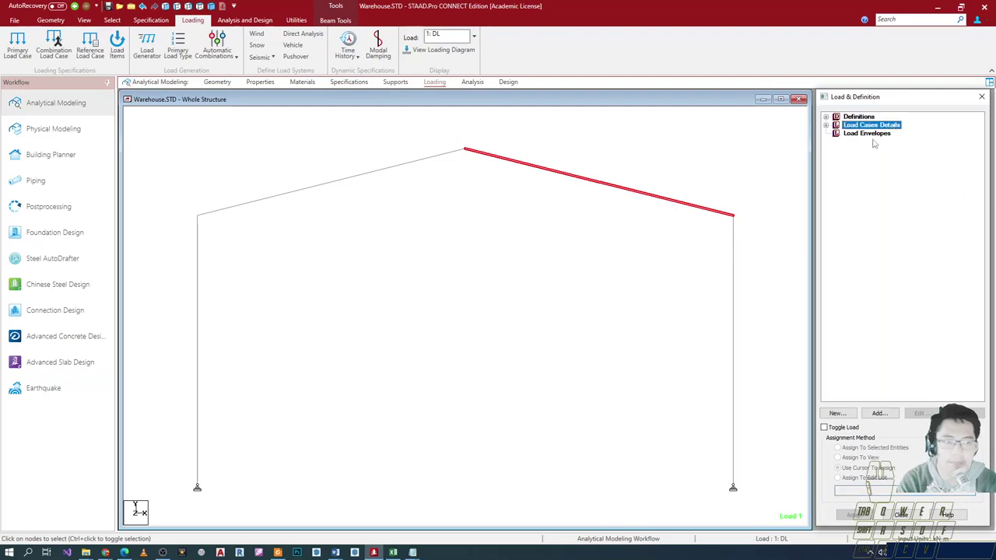
key("Right")
key("Down")
key("Down")
key("Down")
key("Right")
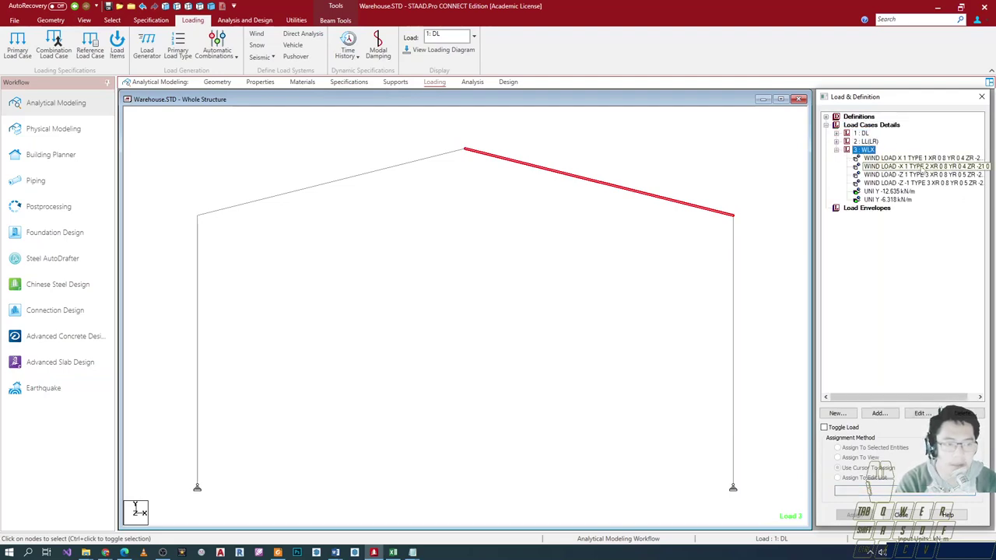
double_click(922, 169)
left_click(521, 225)
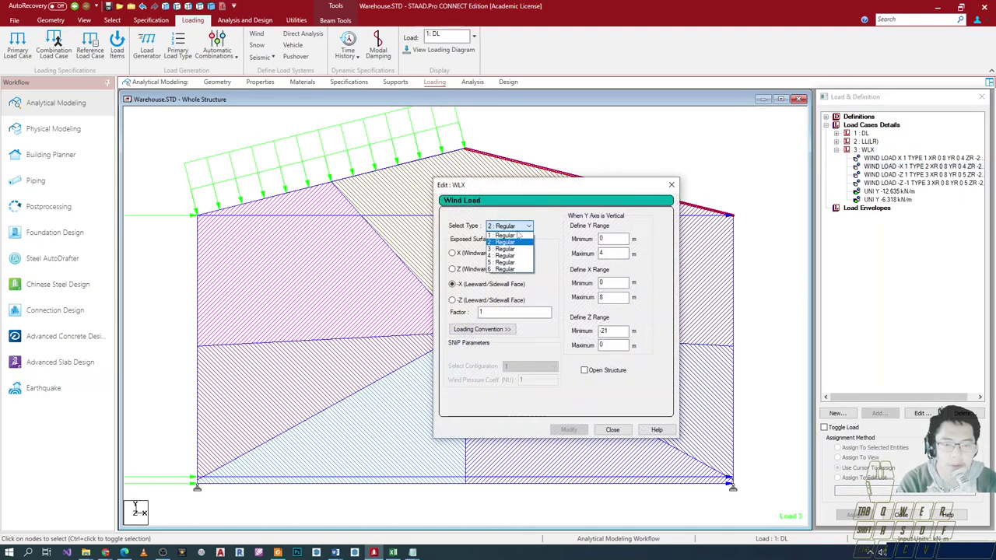
left_click(505, 249)
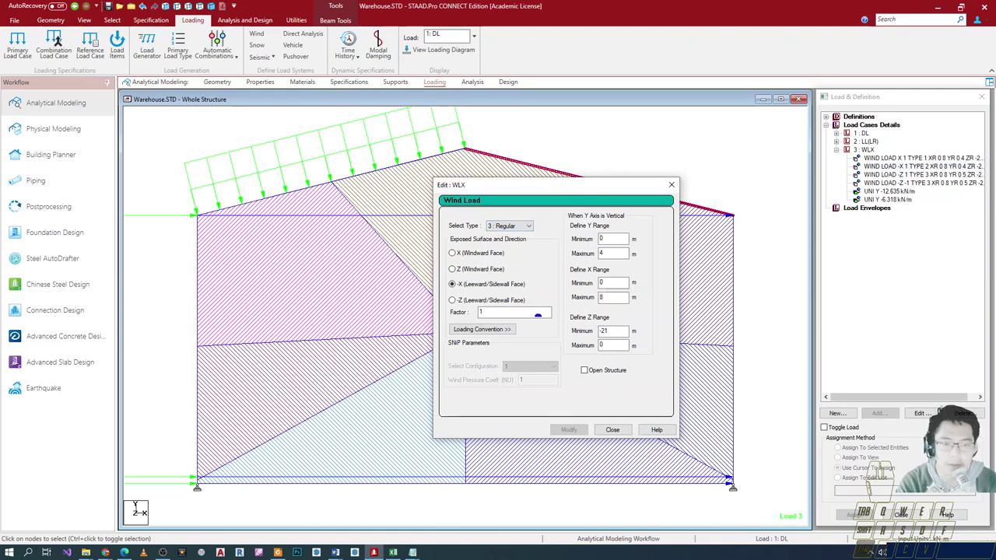
left_click(510, 227)
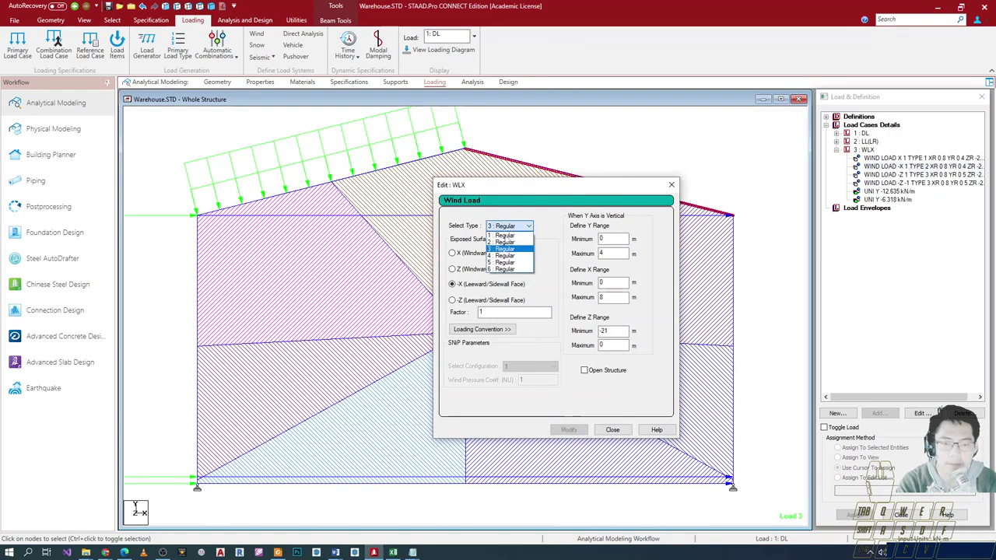
left_click(506, 249)
left_click(472, 299)
left_click(472, 285)
left_click(568, 429)
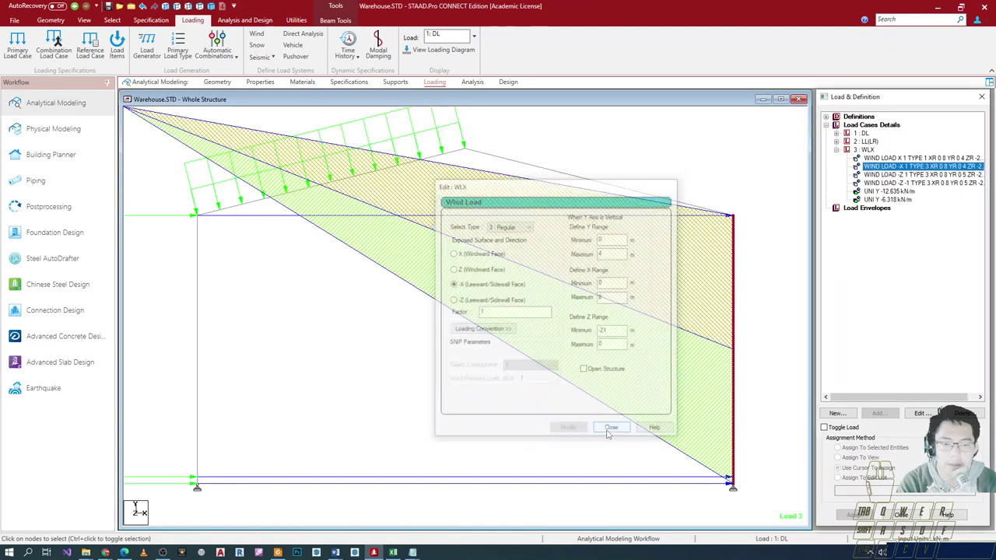
left_click(610, 430)
- Change the wind type of the -Z wind load with factor 1 in case 3 WLX to 2
double_click(891, 174)
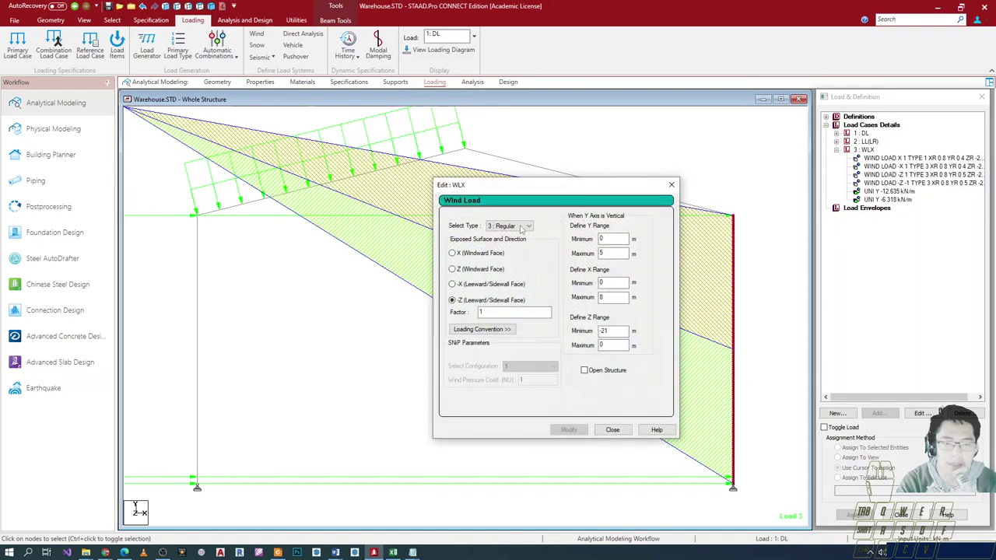
left_click(521, 226)
left_click(498, 242)
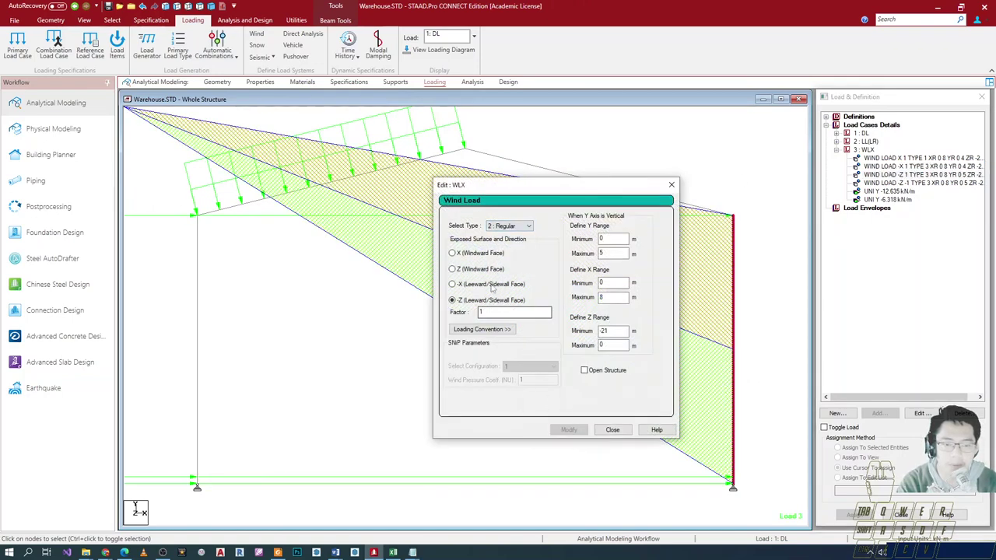
left_click(478, 284)
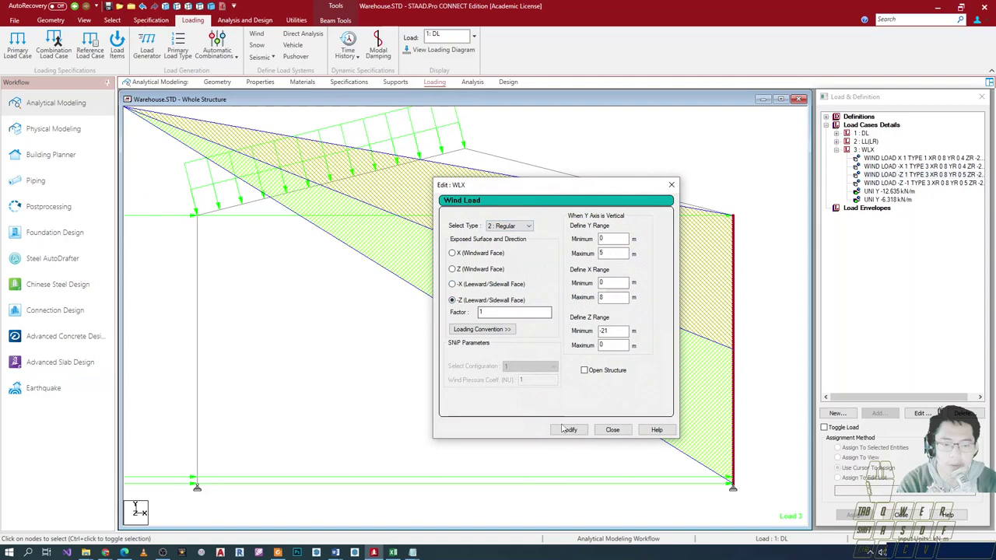
left_click(569, 429)
left_click(612, 430)
- Change the wind type of the -Z wind load with factor -1 in case 3 WLX to 2
double_click(897, 183)
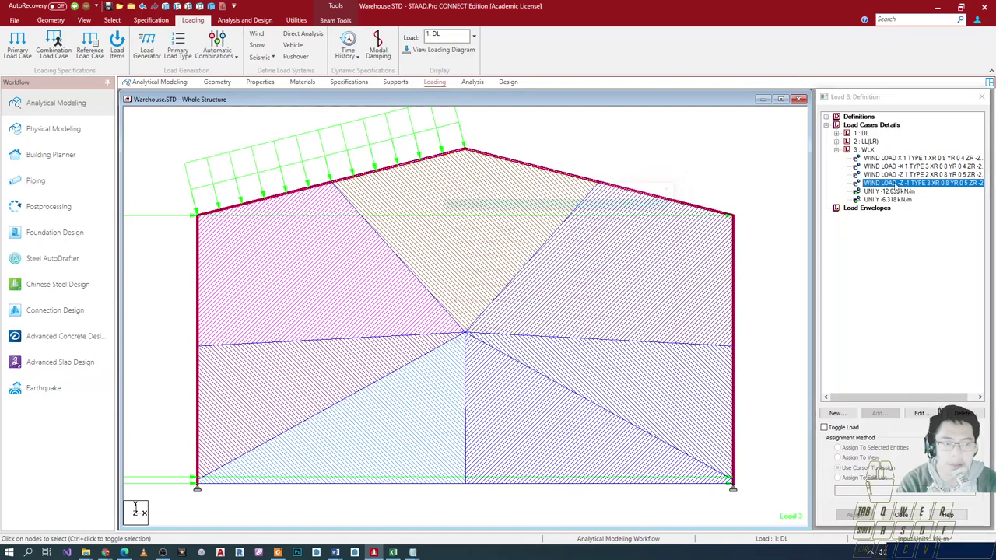
left_click(509, 226)
left_click(504, 242)
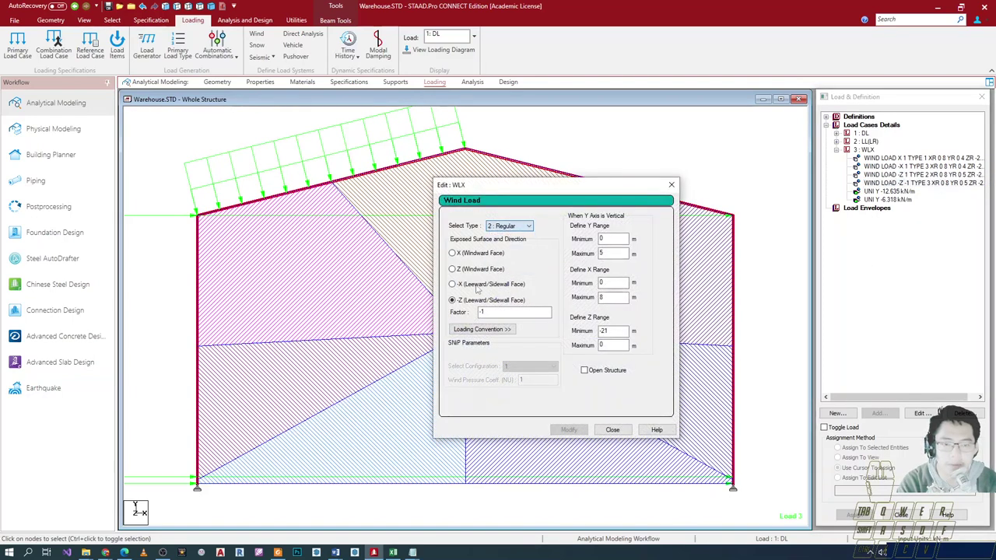
left_click(569, 430)
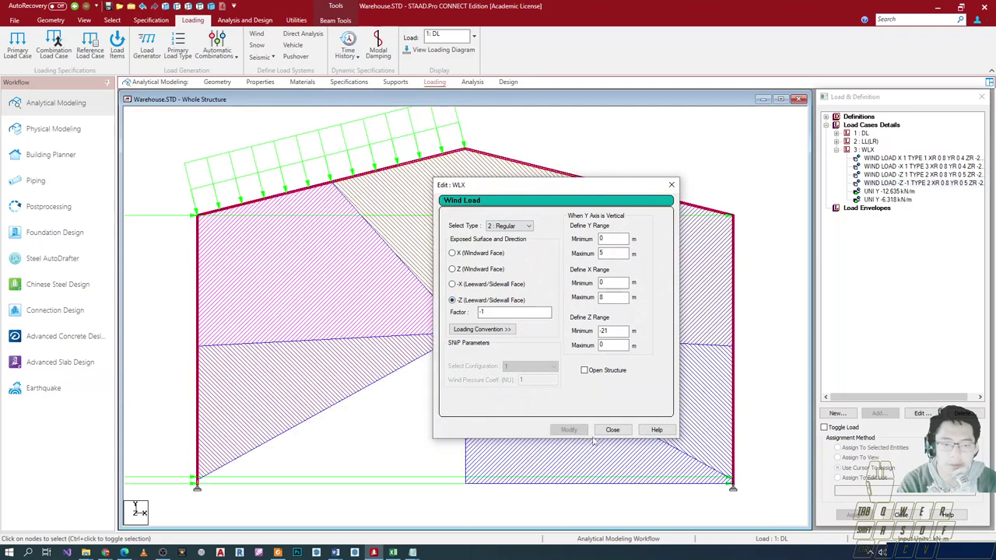
left_click(612, 430)
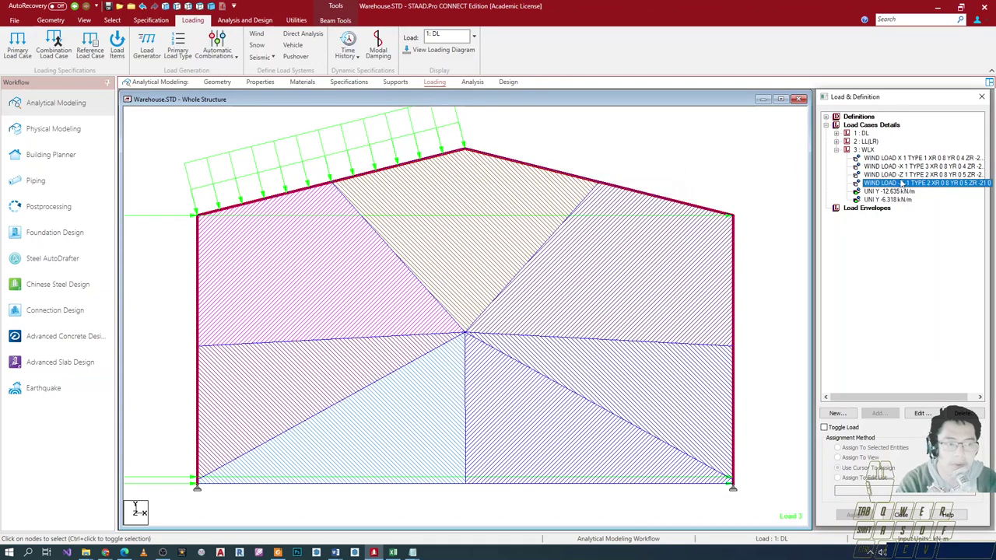
- Recheck the wind types assigned to the -X and -Z wind loads in case 3 WLX
key("ctrl+2")
mouse_move(842, 170)
left_mouse_down("ctrl")
mouse_move(903, 186)
mouse_move(959, 184)
left_mouse_up("ctrl")
left_click(864, 230)
key("Escape")
key("ctrl+2")
left_click_drag(844, 157, 966, 175, "ctrl")
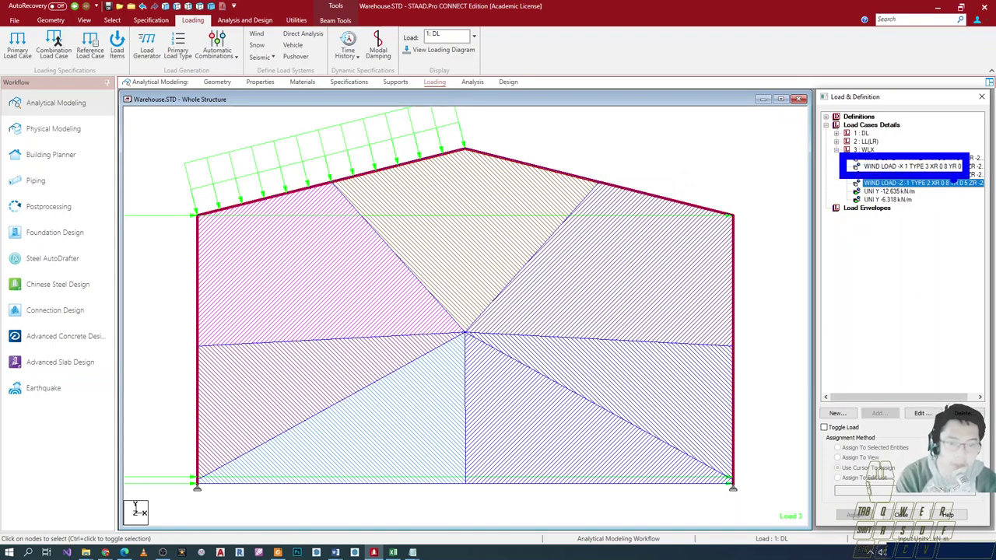
left_click_drag(856, 165, 856, 166)
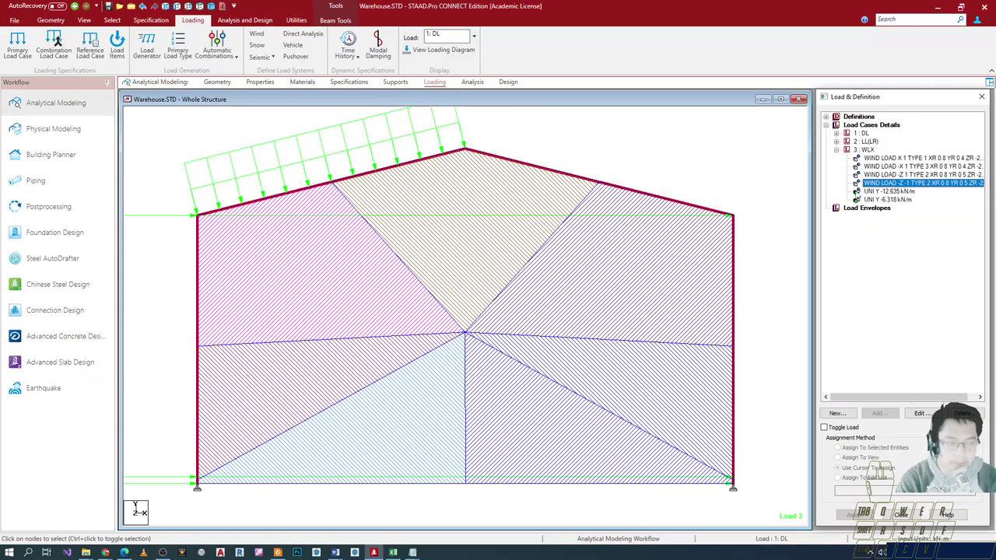
- Check the intensity versus height values of the TYPE 3 LWX wind definition
left_click(854, 127)
left_click(854, 118)
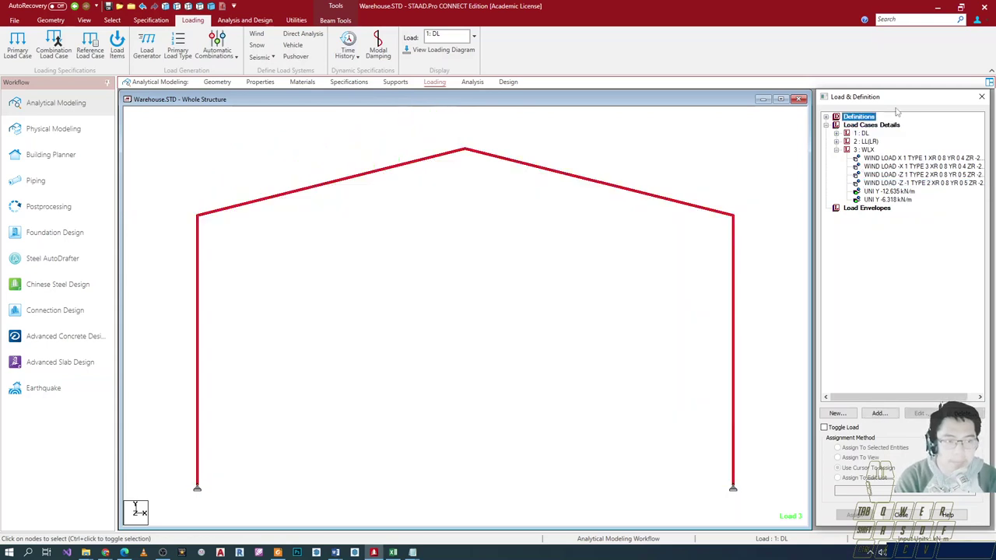
key("Right")
key("Down")
key("Down")
key("Down")
key("Right")
key("Down")
key("Down")
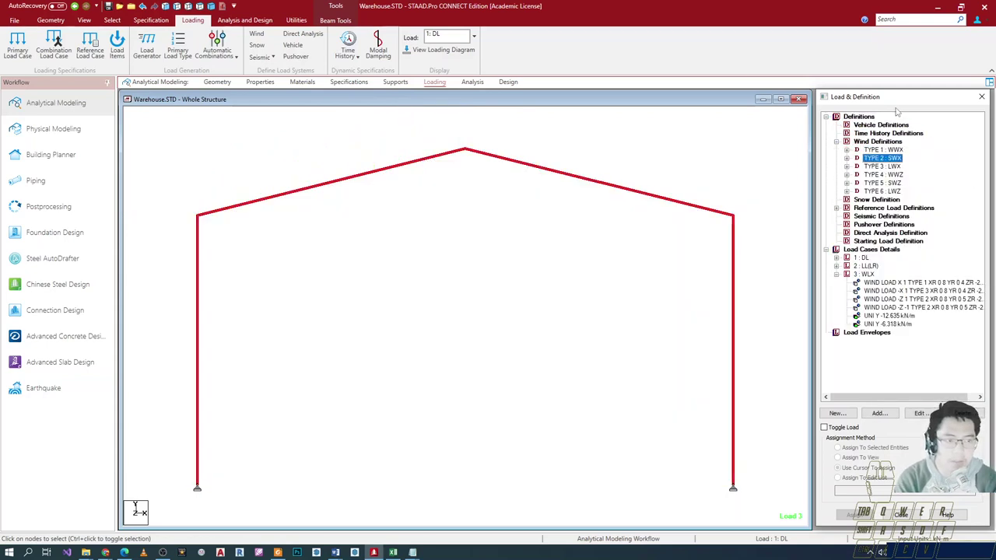
left_click(846, 167)
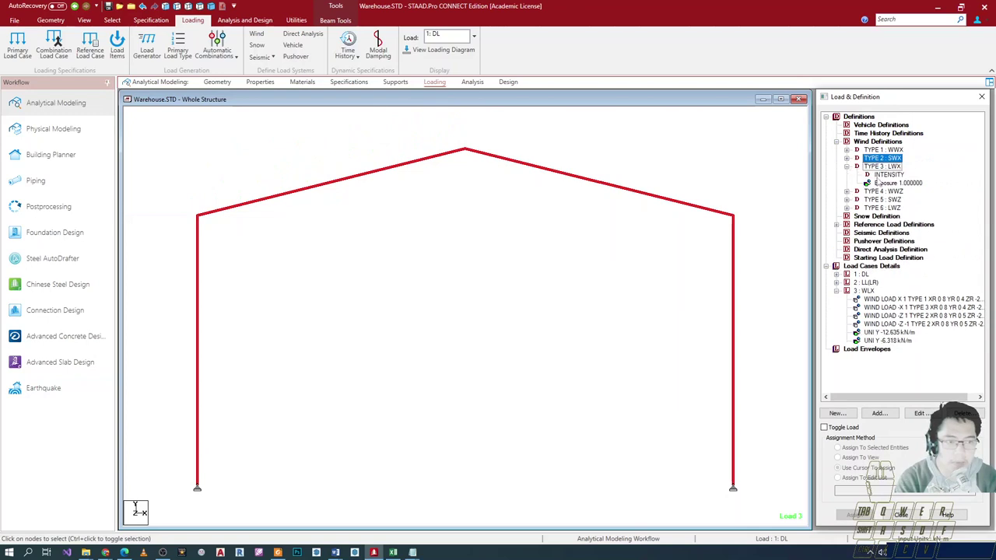
double_click(886, 176)
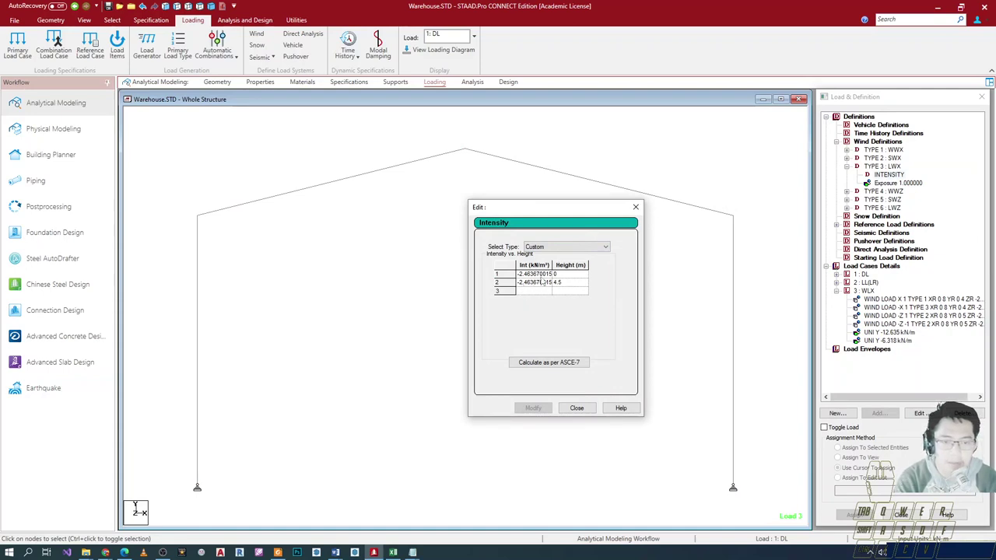
left_click(635, 207)
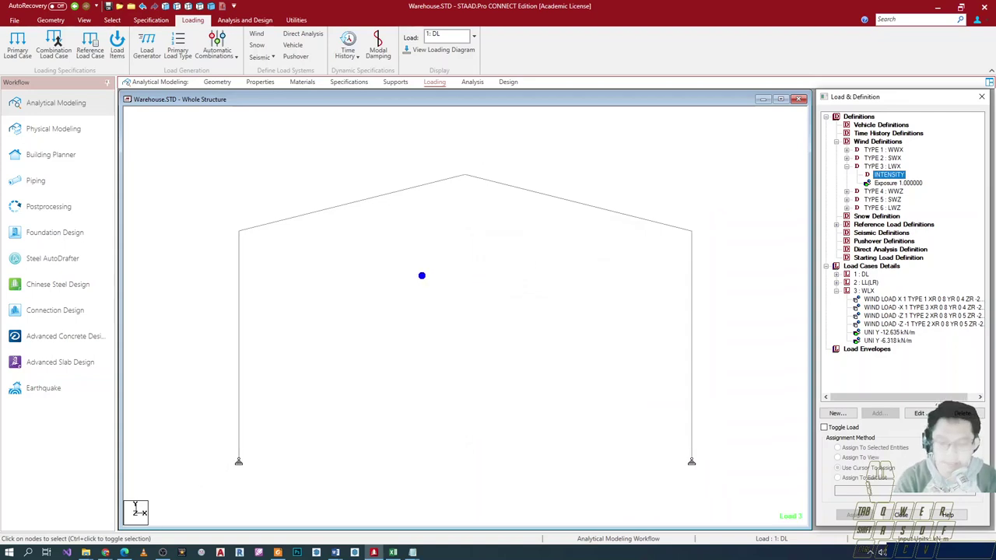
- Work out the leeward line load by hand as 2.463 × 3.5 = 8.62, and halve it to 4.31
left_click_drag(411, 236, 425, 267)
left_click(452, 248)
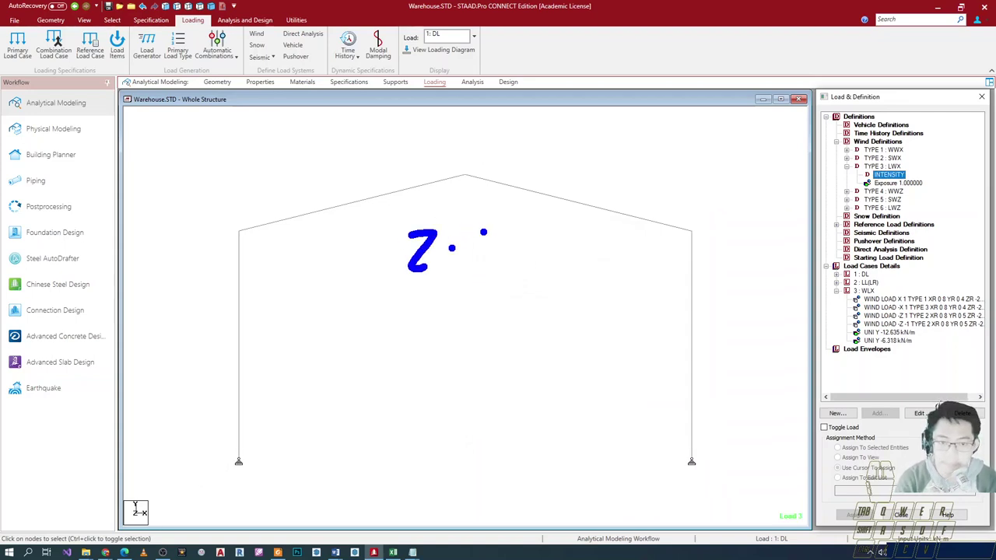
mouse_move(471, 230)
left_mouse_down()
mouse_move(489, 248)
mouse_move(475, 286)
left_mouse_up()
left_click_drag(516, 222, 506, 259)
left_click_drag(544, 228, 534, 263)
mouse_move(594, 232)
left_mouse_down()
mouse_move(577, 285)
mouse_move(601, 234)
left_mouse_up()
mouse_move(585, 221)
left_mouse_down()
mouse_move(605, 256)
mouse_move(646, 230)
left_mouse_up()
left_click_drag(636, 232, 625, 260)
left_click(664, 261)
mouse_move(676, 234)
left_mouse_down()
mouse_move(690, 261)
mouse_move(671, 262)
left_mouse_up()
left_click_drag(687, 223, 705, 231)
left_click_drag(677, 357, 619, 452)
left_click_drag(666, 414, 694, 445)
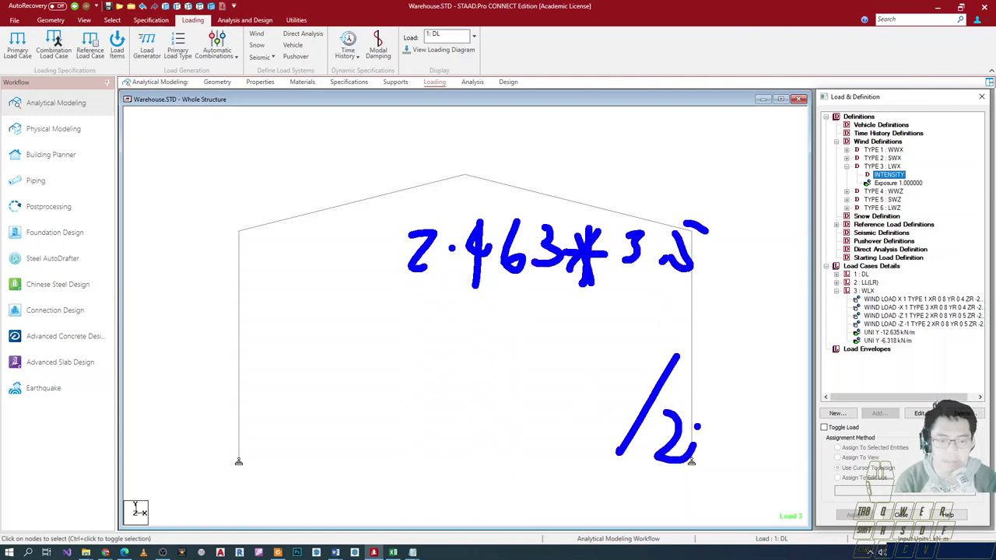
left_click_drag(755, 228, 741, 233)
left_click_drag(755, 249, 740, 251)
left_click_drag(703, 400, 723, 404)
left_click_drag(705, 408, 719, 410)
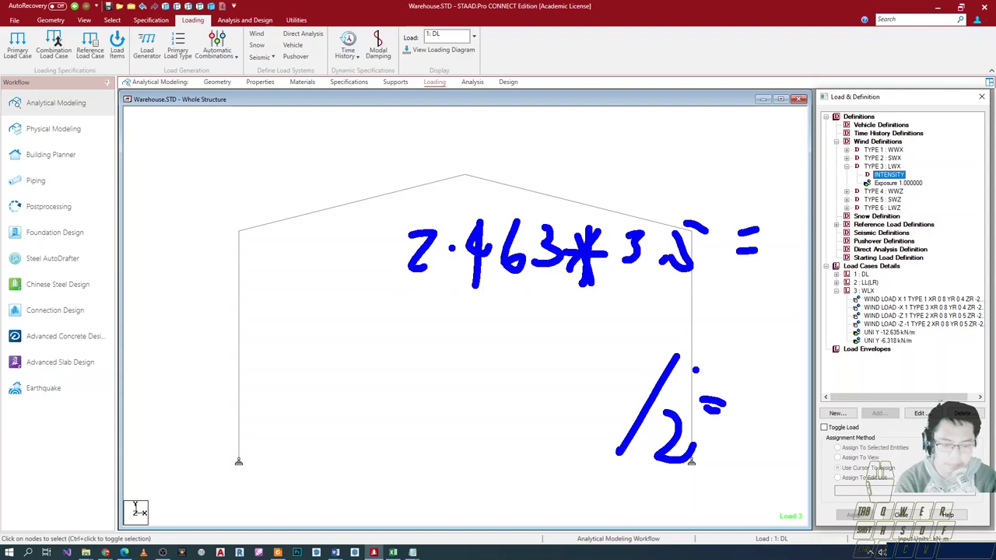
mouse_move(805, 221)
left_mouse_down()
mouse_move(775, 266)
mouse_move(804, 221)
mouse_move(831, 255)
mouse_move(881, 273)
left_mouse_up()
left_click(816, 245)
left_click(762, 411)
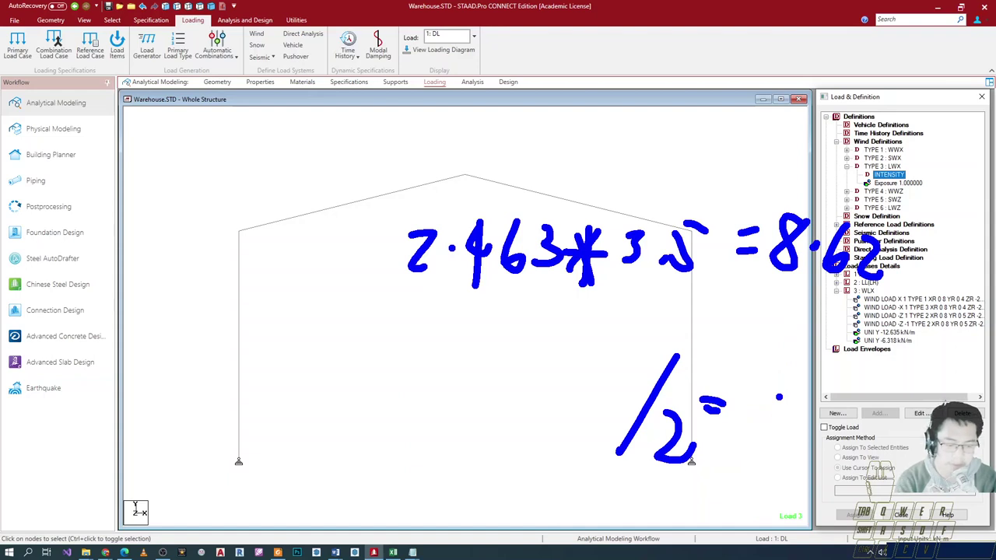
left_click_drag(766, 385, 767, 436)
left_click(794, 420)
left_click_drag(821, 396, 818, 450)
mouse_move(859, 383)
left_mouse_down()
mouse_move(862, 398)
mouse_move(834, 453)
left_mouse_up()
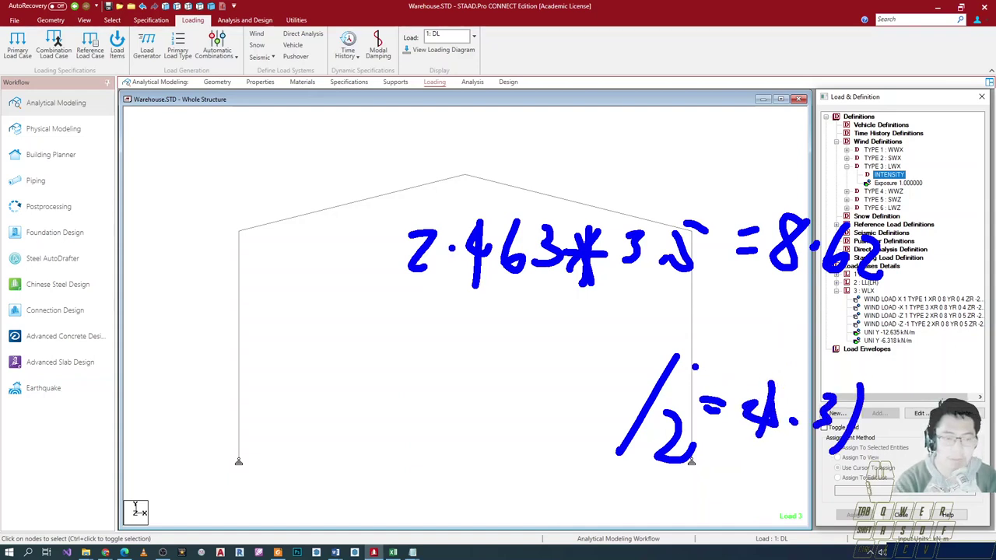
- Add a uniform member force of 8.62 kN/m in the local Y direction to load case 3 WLX
key("Escape")
left_click(575, 349)
key("Up")
key("Up")
key("Up")
key("Up")
key("Left")
left_click(866, 290)
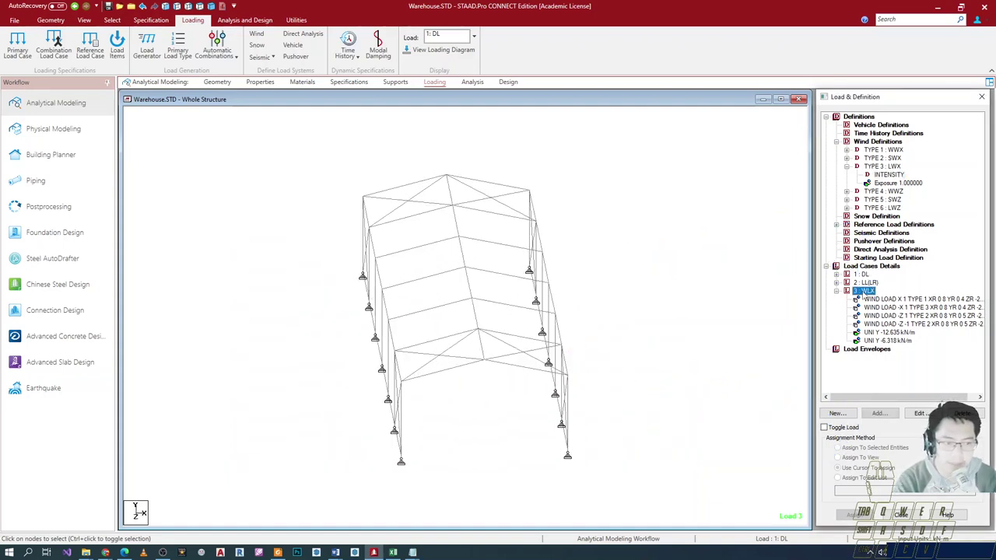
left_click(879, 413)
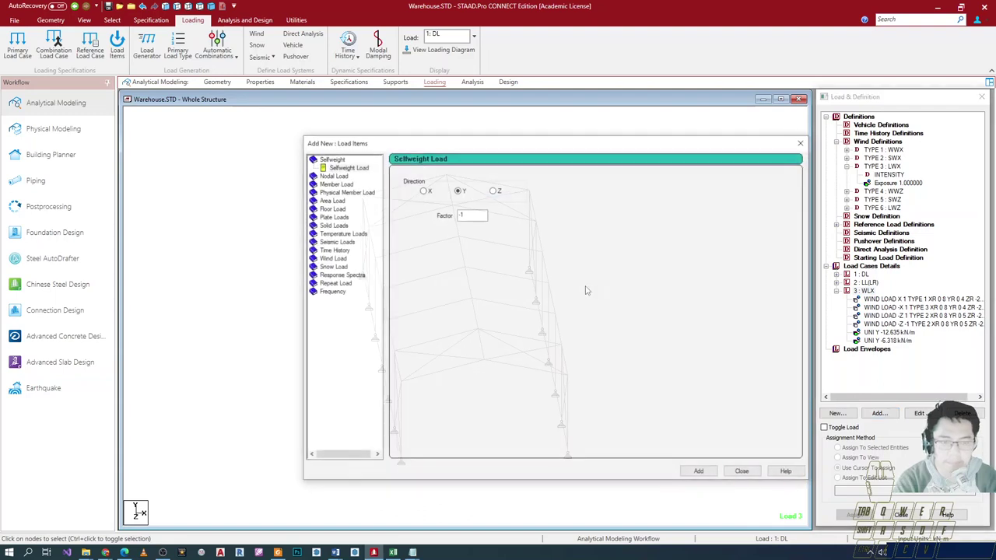
left_click(332, 250)
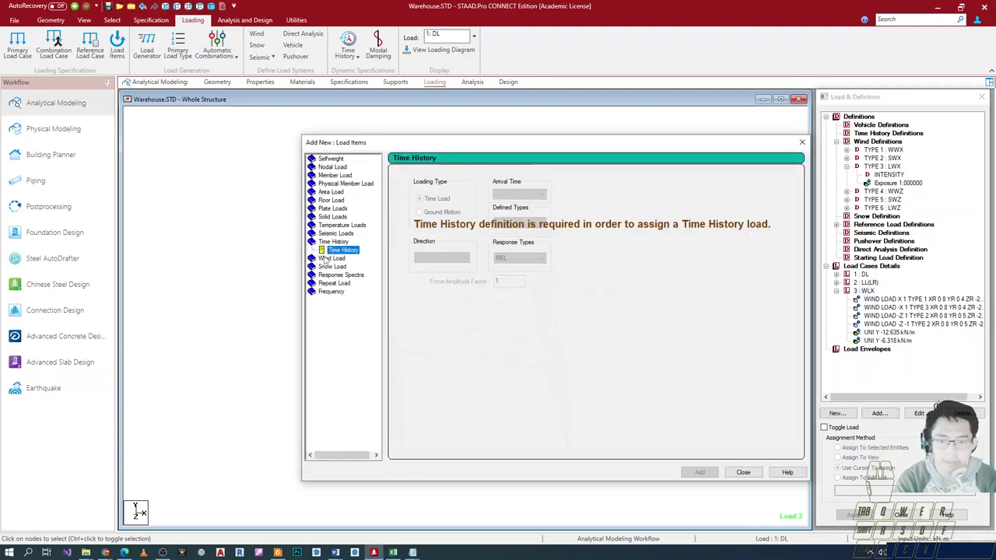
left_click(336, 175)
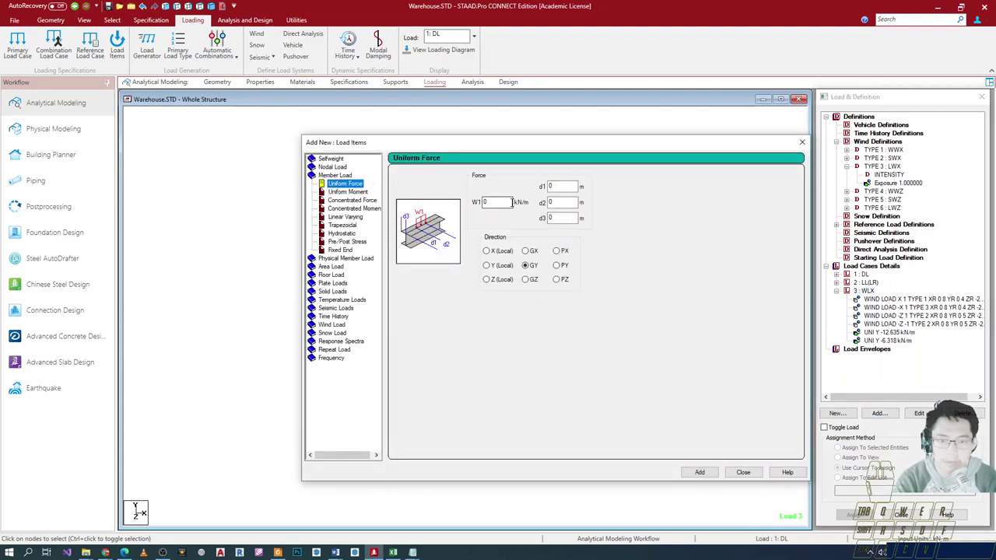
left_click_drag(506, 203, 379, 192)
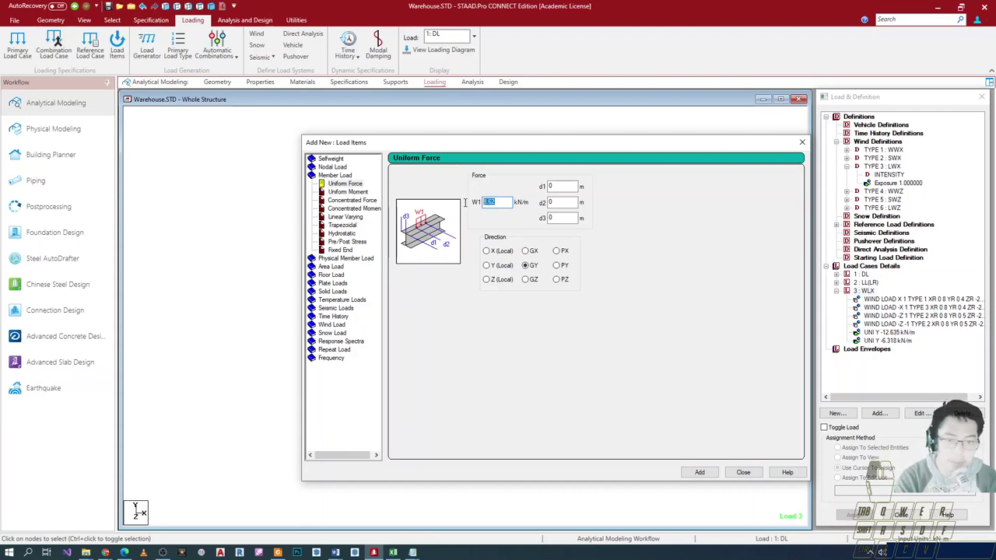
left_click(488, 266)
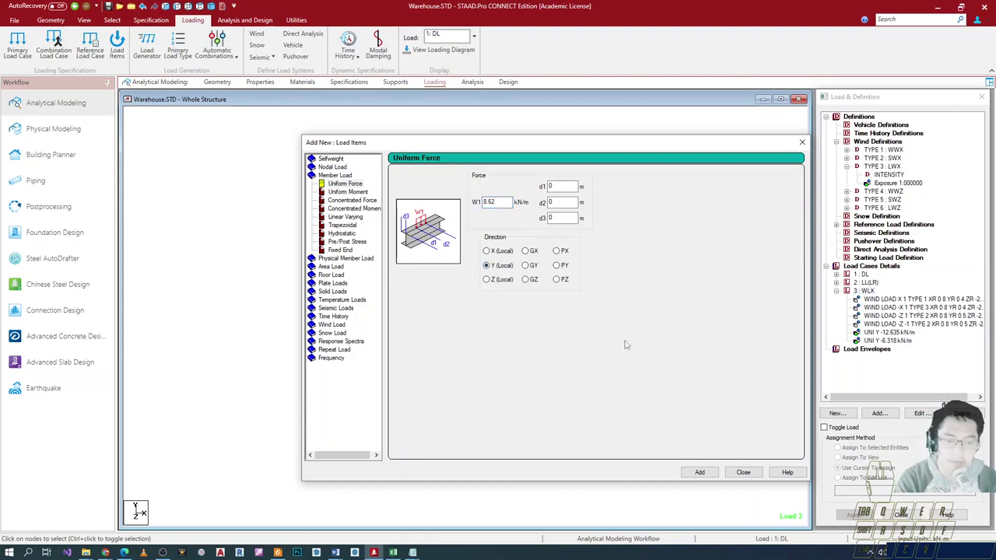
left_click(700, 473)
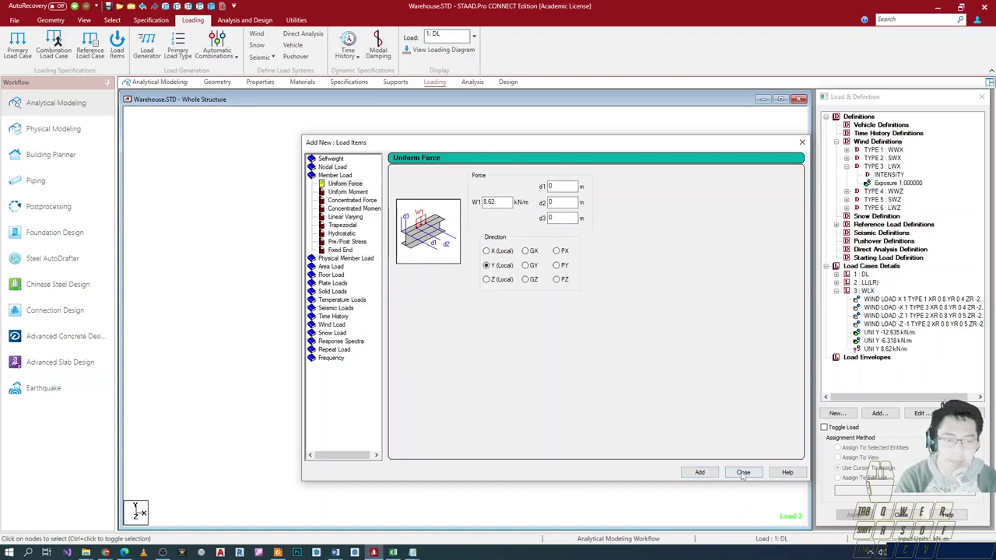
left_click(743, 473)
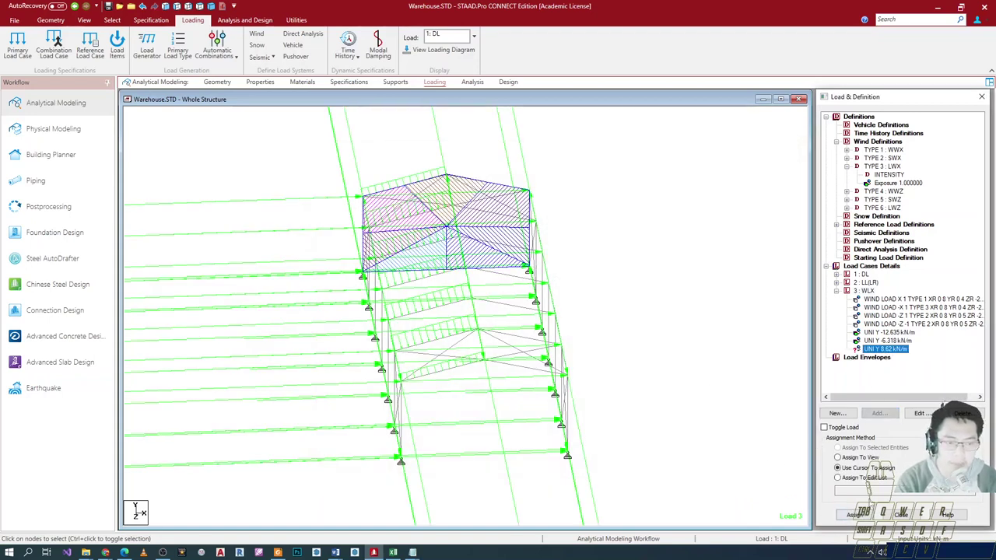
- Assign the 8.62 kN/m uniform load to the five interior leeward rafters, members 8, 12, 16, 20 and 24
left_click(852, 515)
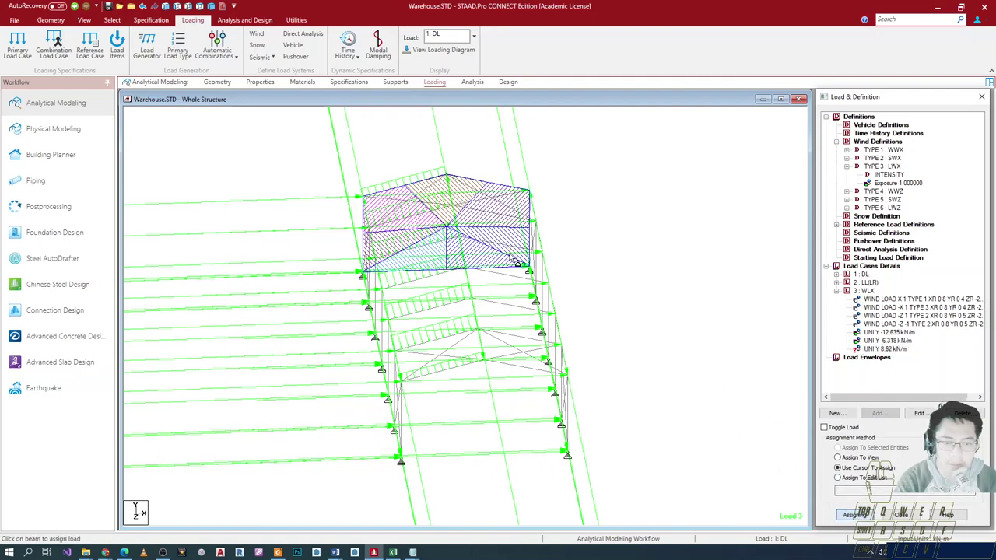
left_click(618, 267)
key("Right")
key("Right")
key("Right")
key("Right")
key("Right")
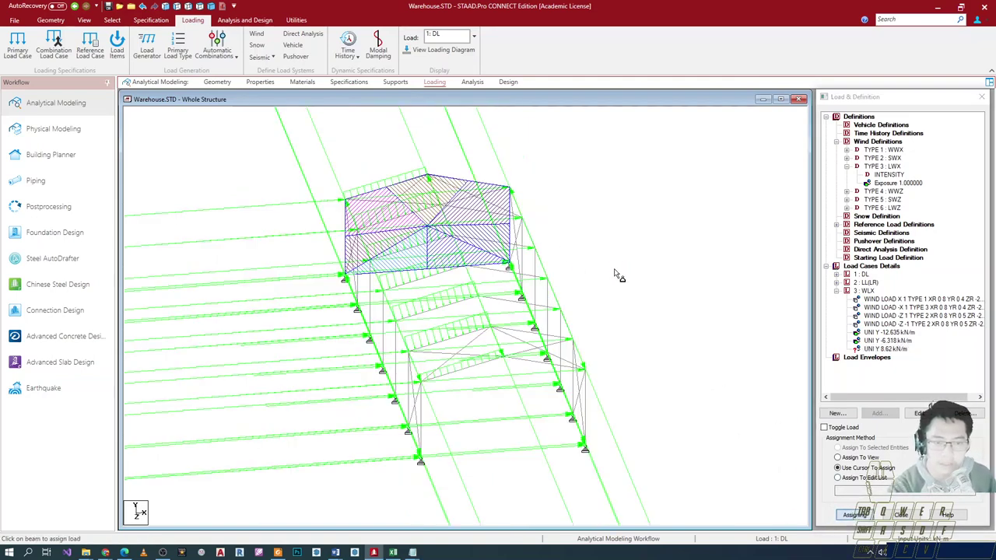
mouse_move(440, 216)
middle_mouse_down()
mouse_move(397, 210)
mouse_move(405, 214)
mouse_move(419, 193)
mouse_move(467, 249)
middle_mouse_up()
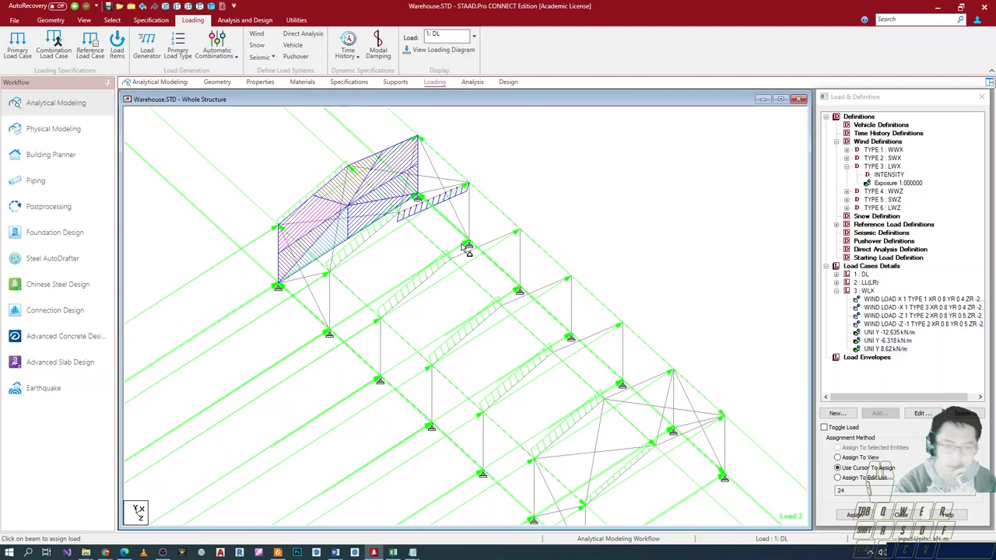
left_click(476, 260)
left_click(520, 305)
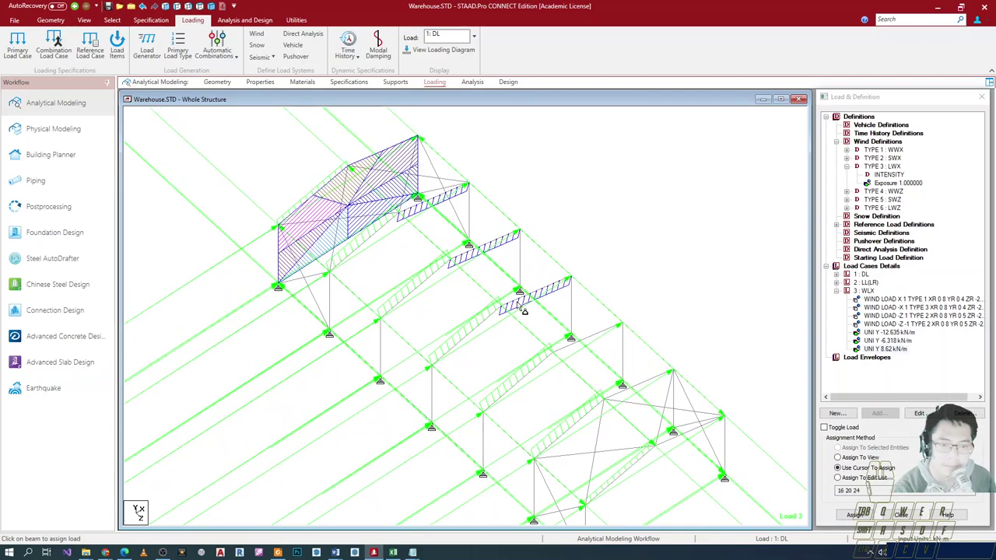
left_click(577, 355)
left_click(628, 397)
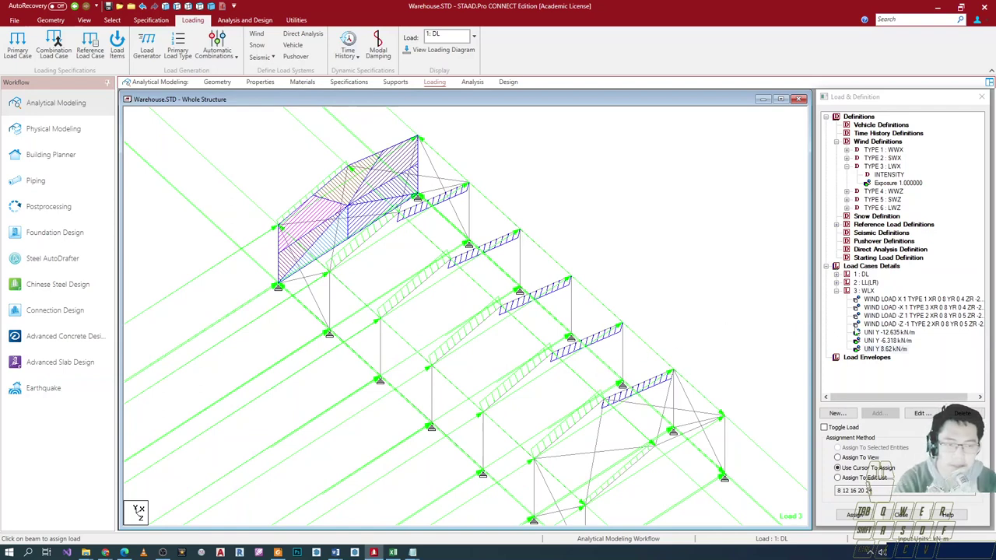
- Add a uniform member force of 4.31 kN/m in the local Y direction to load case 3 WLX
left_click(864, 291)
left_click(879, 414)
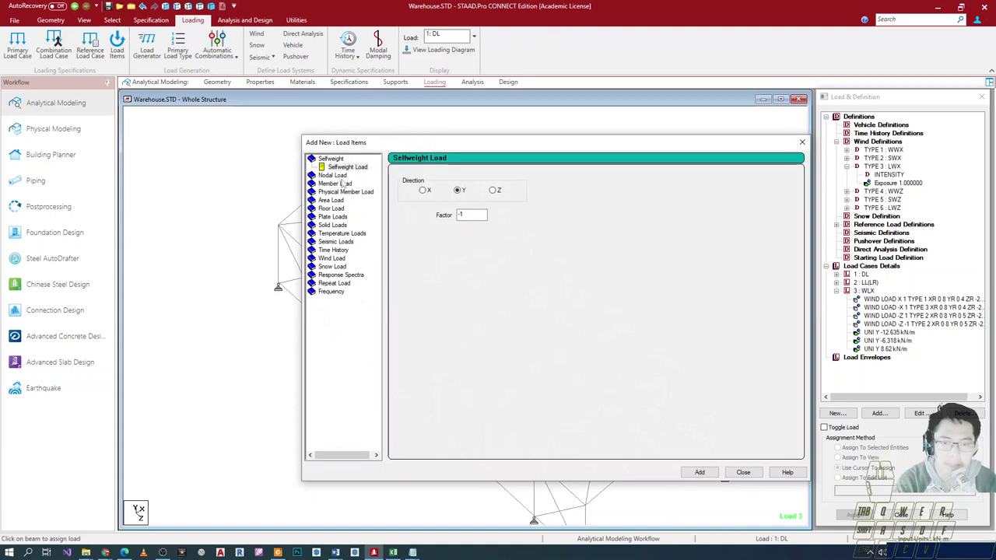
left_click(334, 184)
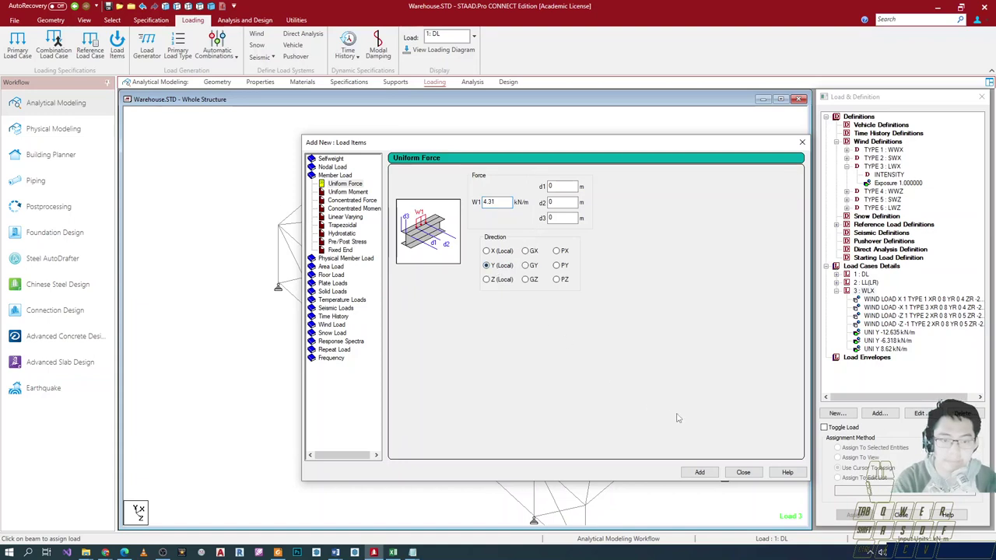
left_click(698, 473)
left_click(743, 472)
- Assign the 4.31 kN/m uniform load to the two end leeward rafters, members 4 and 28
left_click(855, 468)
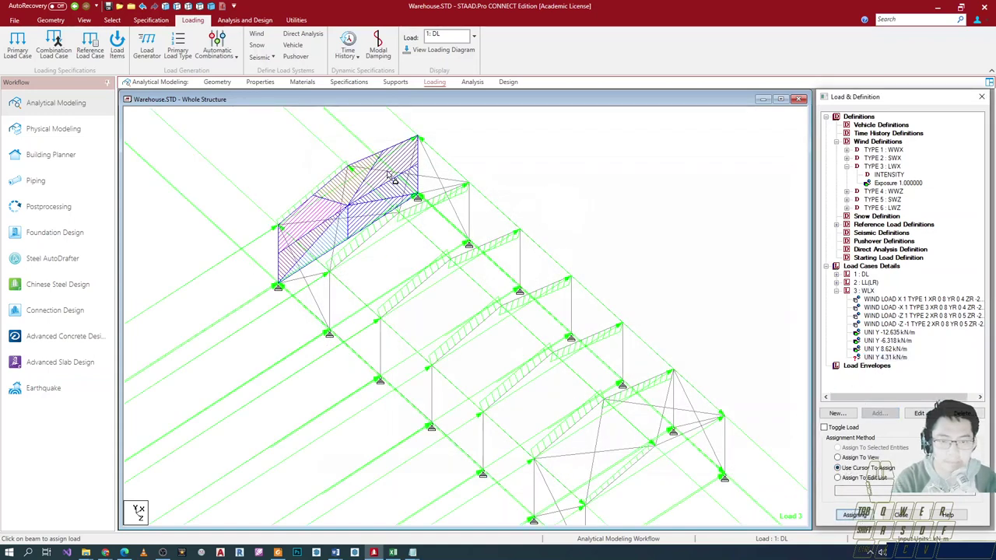
left_click(446, 206)
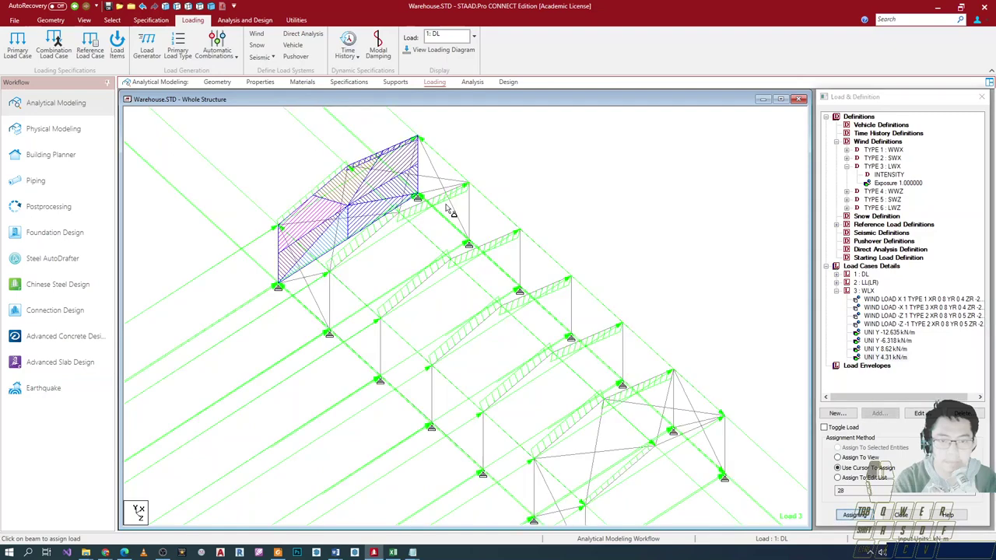
left_click(678, 446)
- Examine the directions of the roof and wall loads of case 3 WLX from several angles and in front view
scroll(695, 417, "down", 1)
left_click(691, 350)
key("Left")
key("Left")
key("Up")
key("Up")
key("Up")
key("Up")
key("Up")
key("Up")
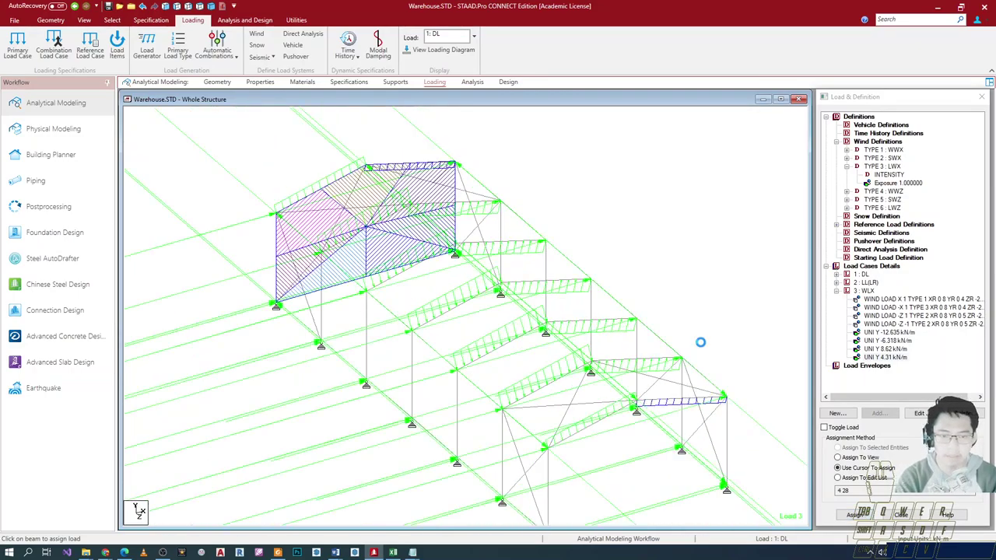
key("Left")
key("Left")
key("Left")
key("Up")
key("Up")
key("Up")
key("Up")
key("Down")
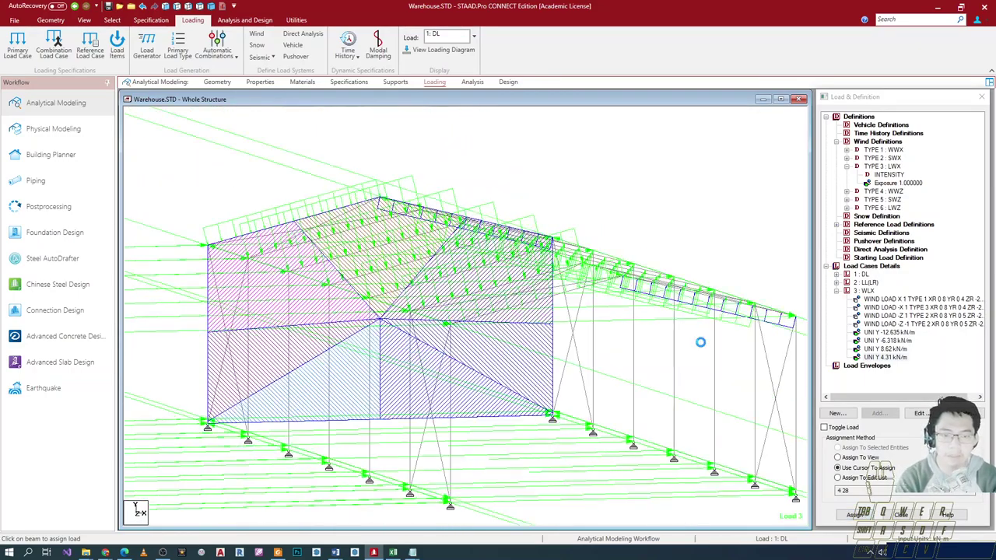
key("Left")
key("Left")
key("Left")
key("Up")
key("Up")
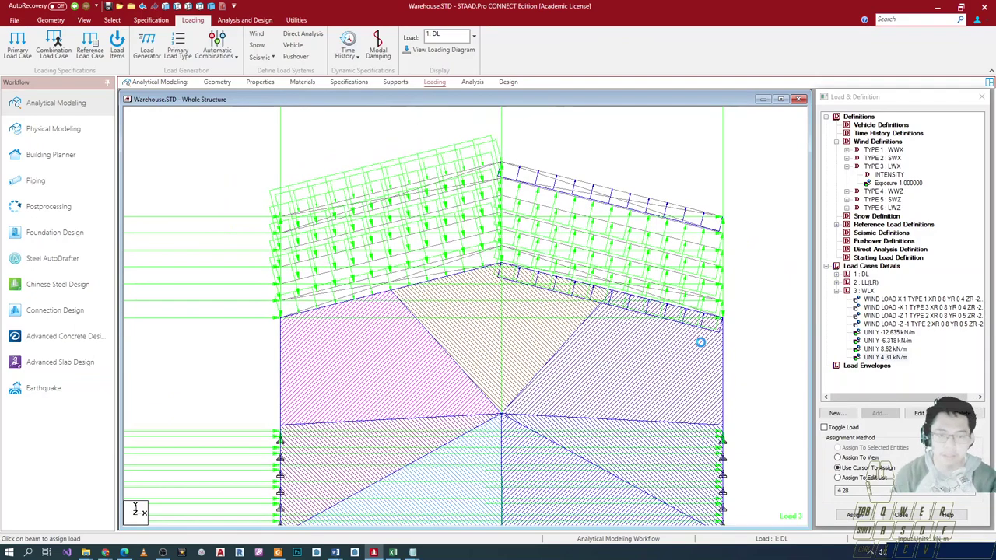
key("Down")
scroll(682, 350, "down", 4)
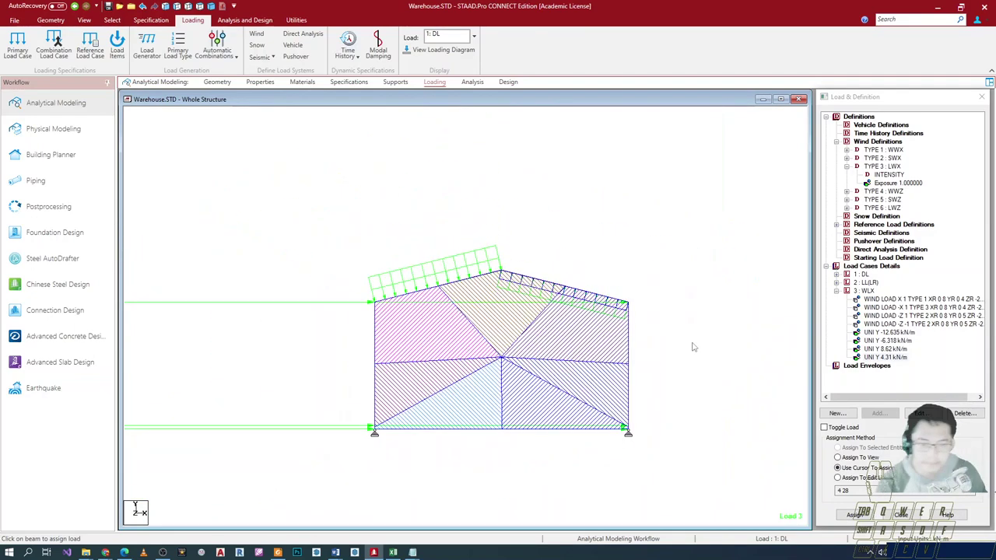
scroll(572, 417, "up", 1)
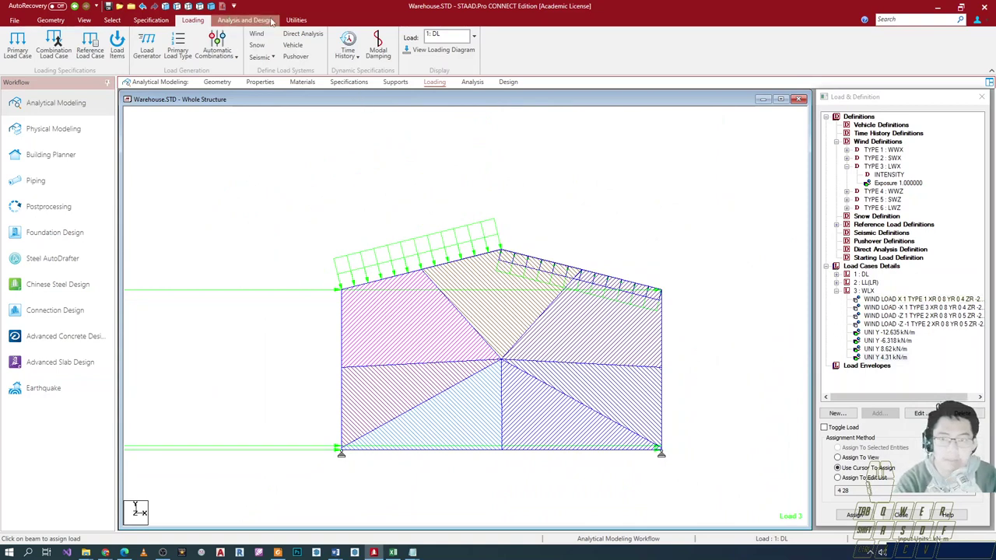
- In the input file editor, copy the LOAD 3 header and its four wind load lines, and paste them before FINISH
left_click(295, 22)
left_click(276, 45)
left_click(495, 329)
scroll(494, 297, "down", 10)
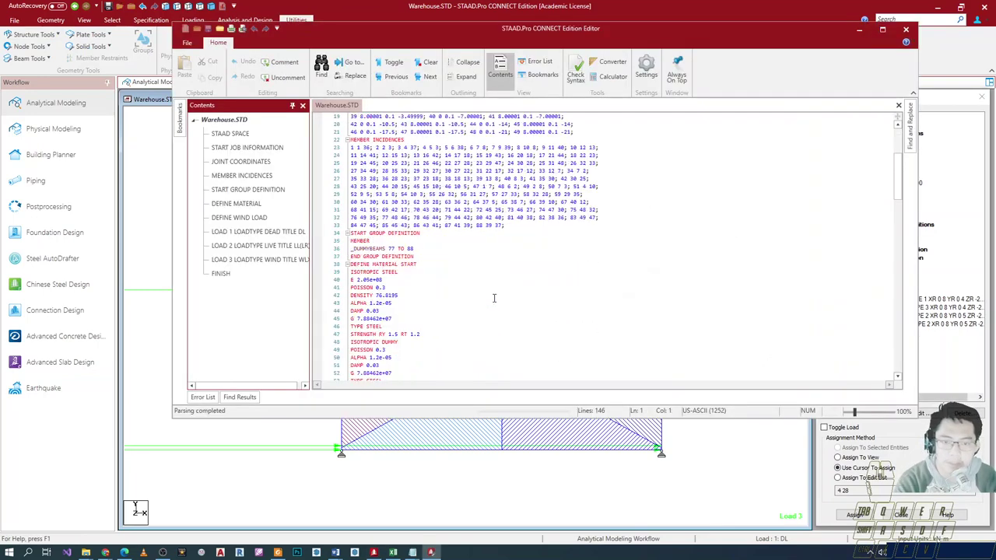
left_click(276, 267)
left_click(425, 328)
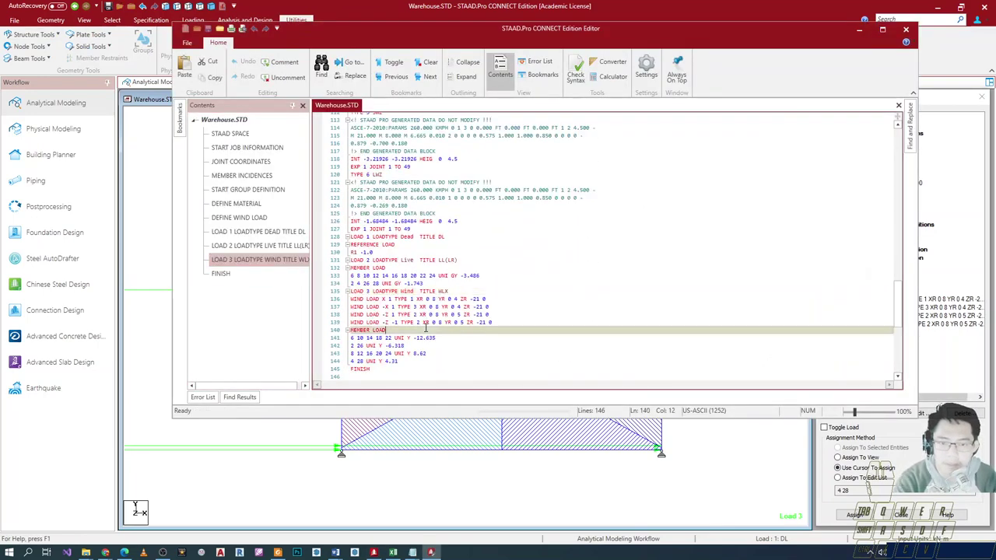
left_click_drag(352, 291, 492, 323)
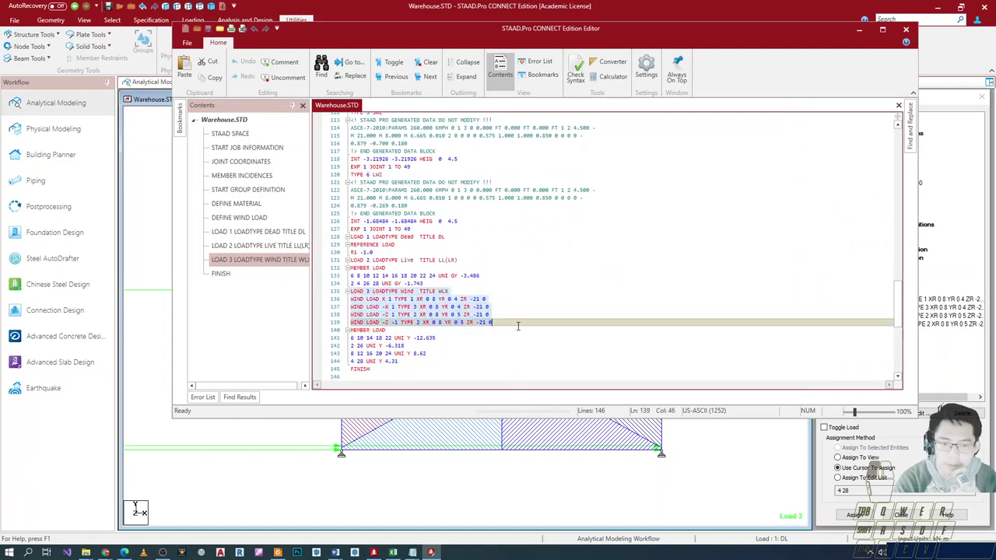
key("ctrl+c")
left_click(410, 361)
key("Return")
key("ctrl+v")
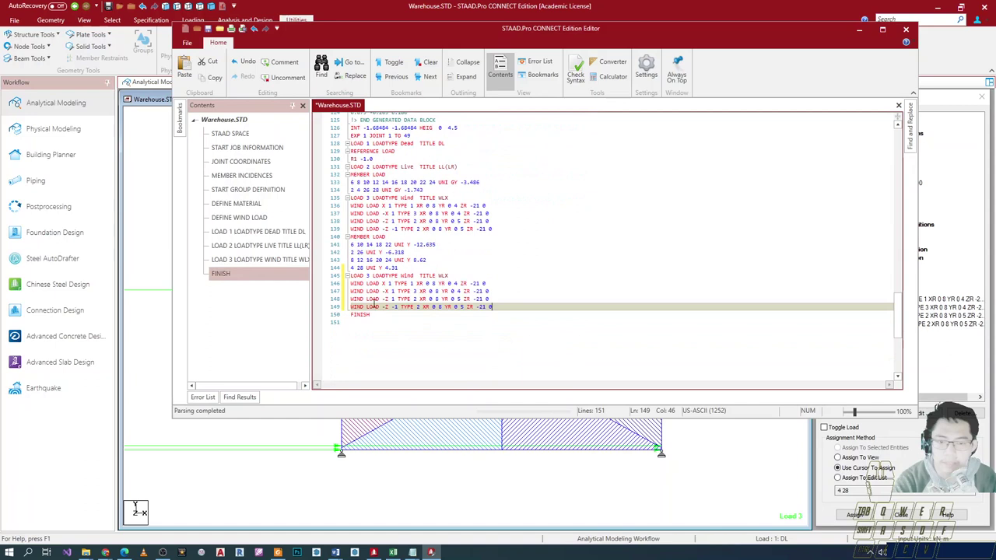
- Renumber the copied load case as 4 and retitle it WLZ
left_click(374, 277)
key("BackSpace")
key("Delete")
type("4")
key("ctrl+Right")
key("ctrl+Right")
key("ctrl+Right")
key("BackSpace")
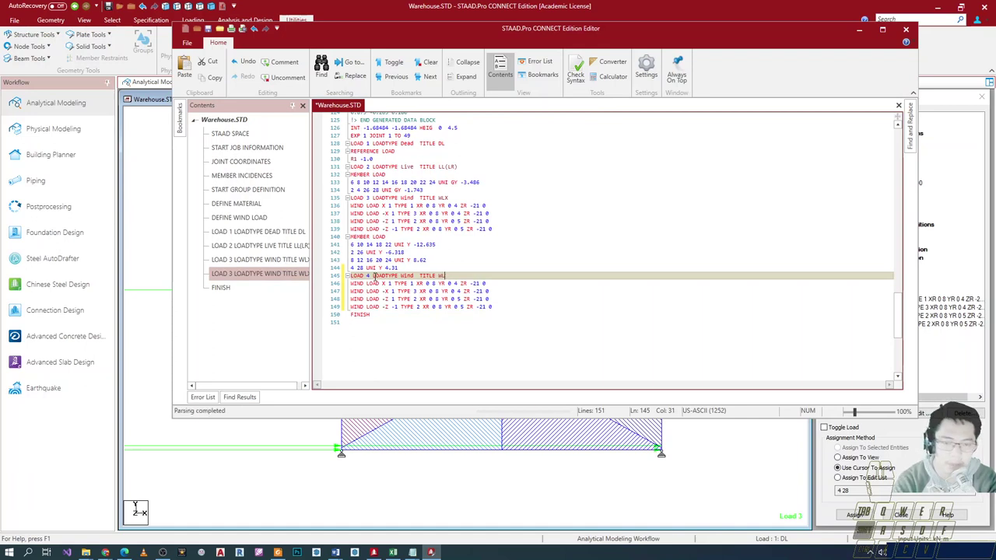
type("Z")
key("Up")
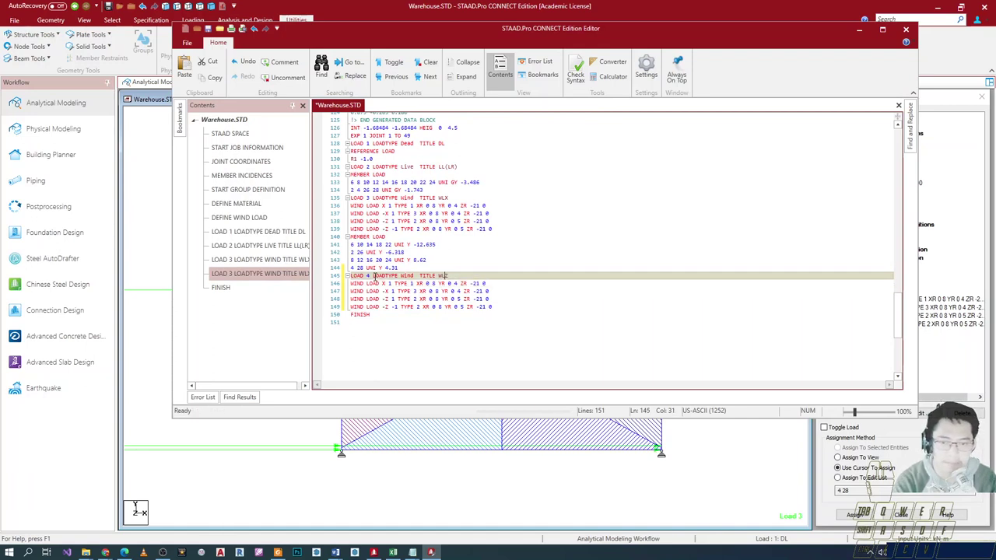
- Change the directions of the four wind loads in case 4 WLZ to Z, -Z, -X and -X
left_click(392, 291)
left_click_drag(340, 273, 518, 318)
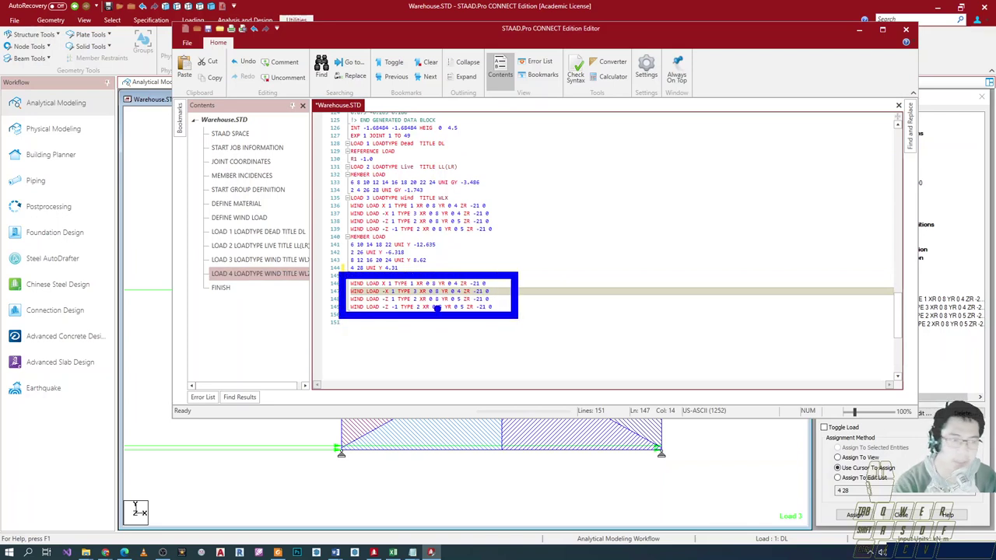
key("Up")
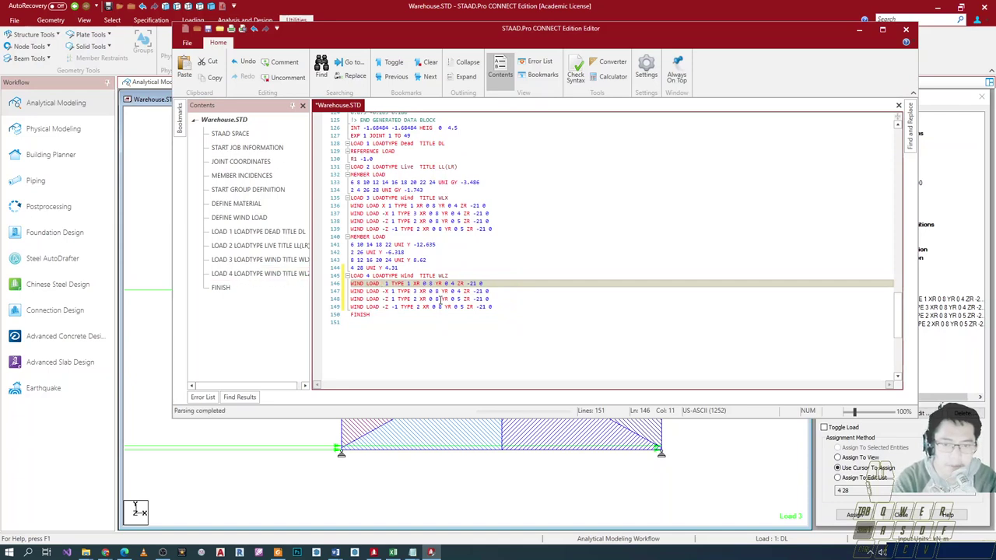
type("Z")
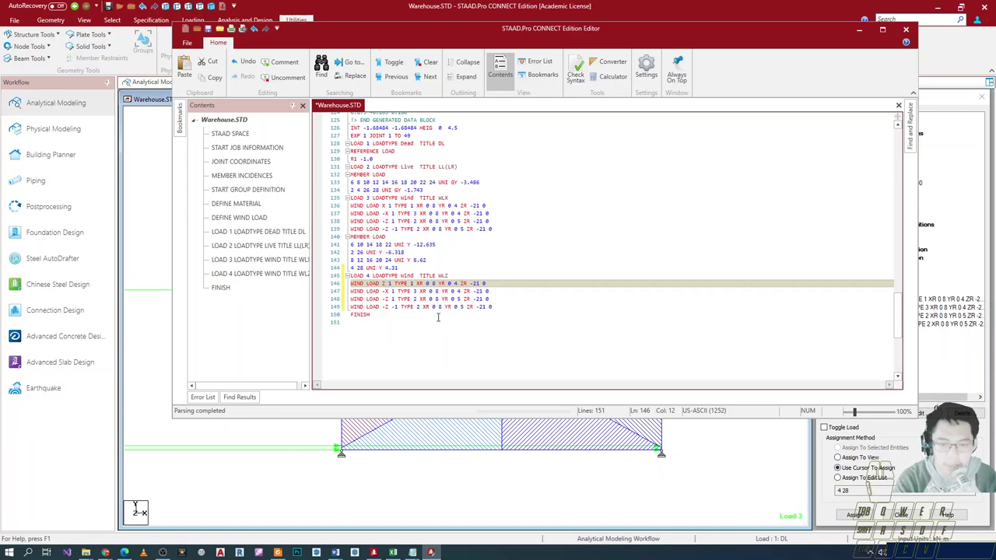
key("Down")
key("Delete")
type("Z")
key("Down")
key("BackSpace")
type("X")
key("Down")
key("BackSpace")
type("X")
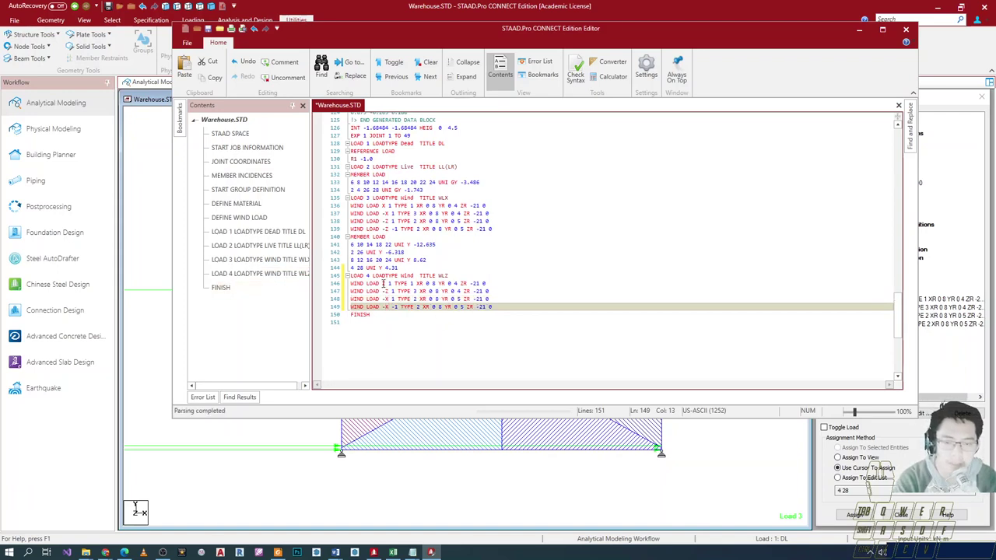
- Set the wind type of the Z-direction wind load in case 4 WLZ to 4
left_click(388, 298)
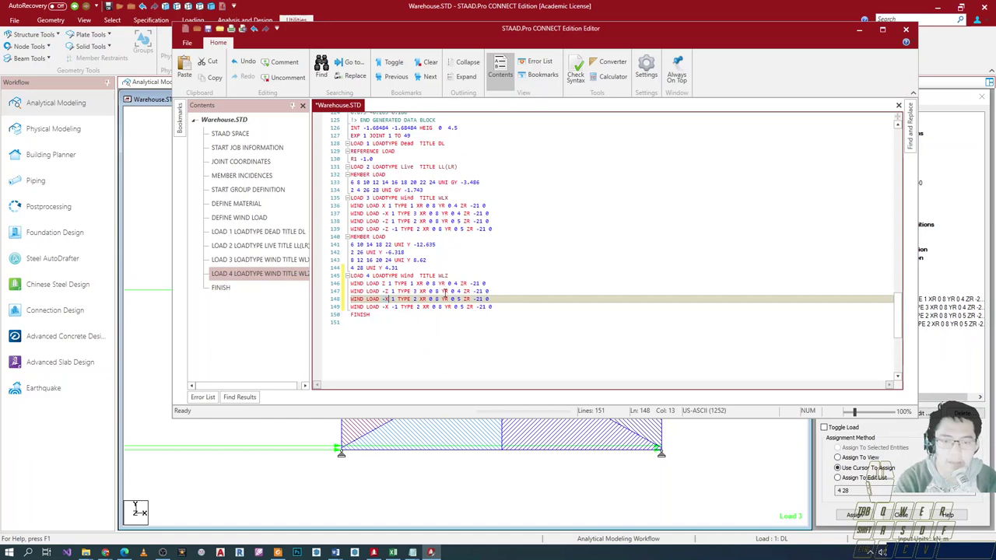
left_click(407, 285)
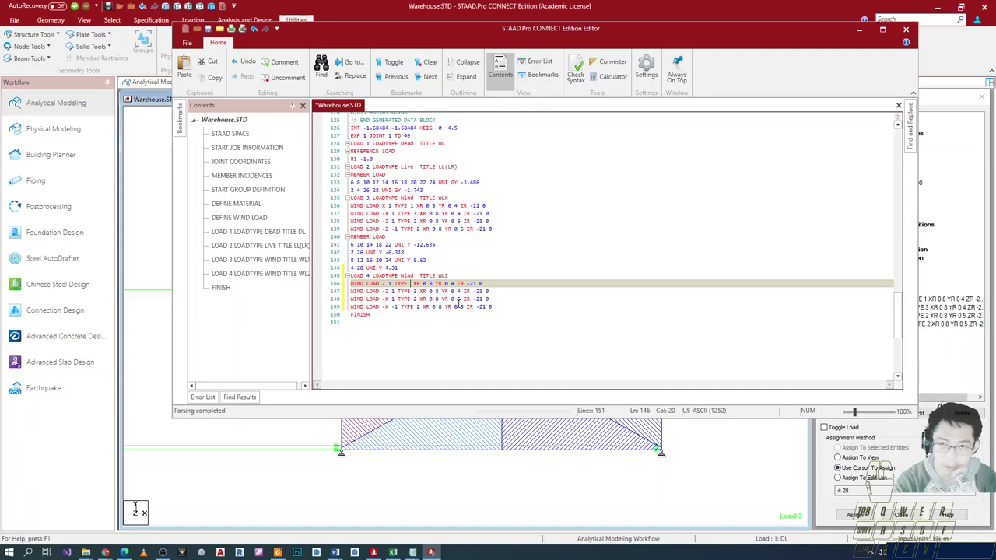
type("4")
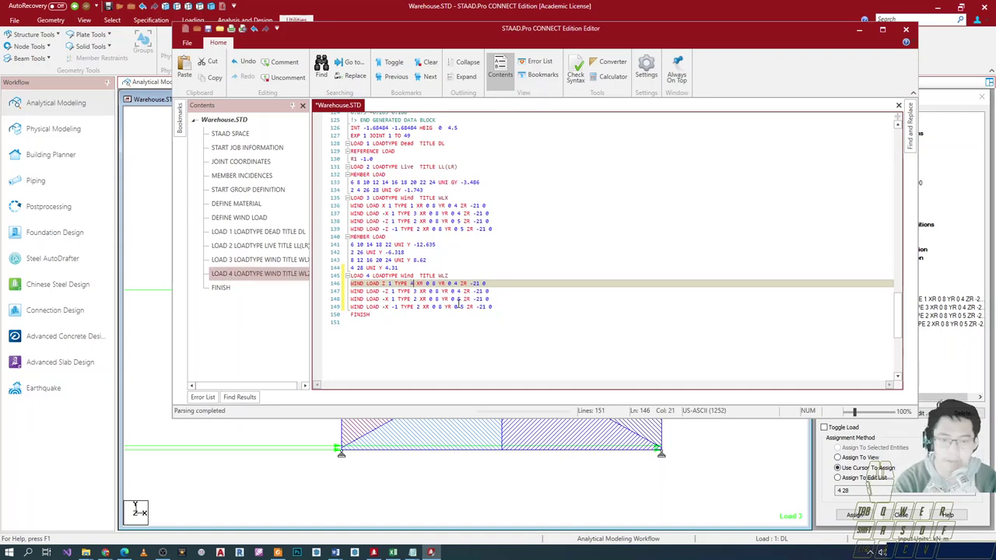
- Set the wind type of the -Z load in case 4 WLZ to 6 and of both -X loads to 5
key("Down")
key("Right")
key("BackSpace")
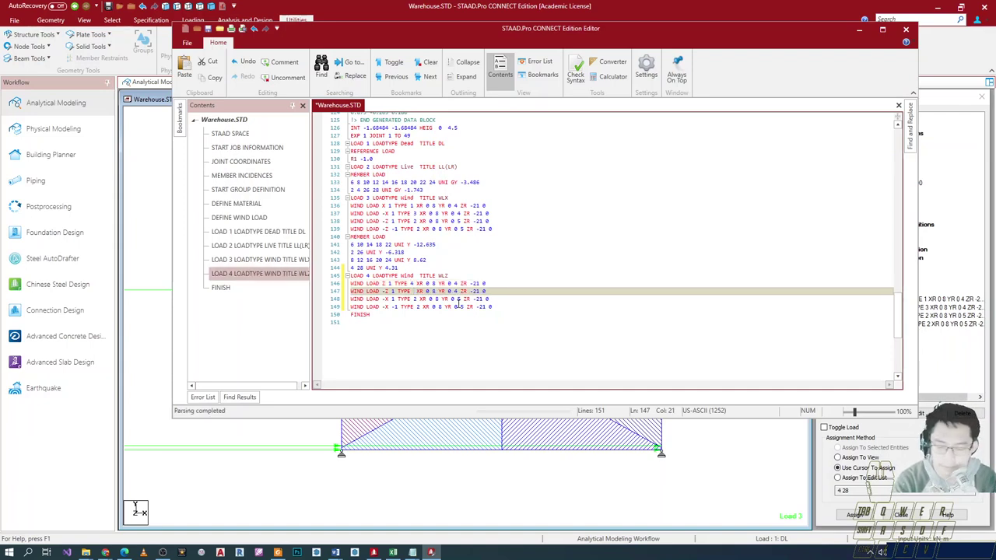
type("5")
key("Down")
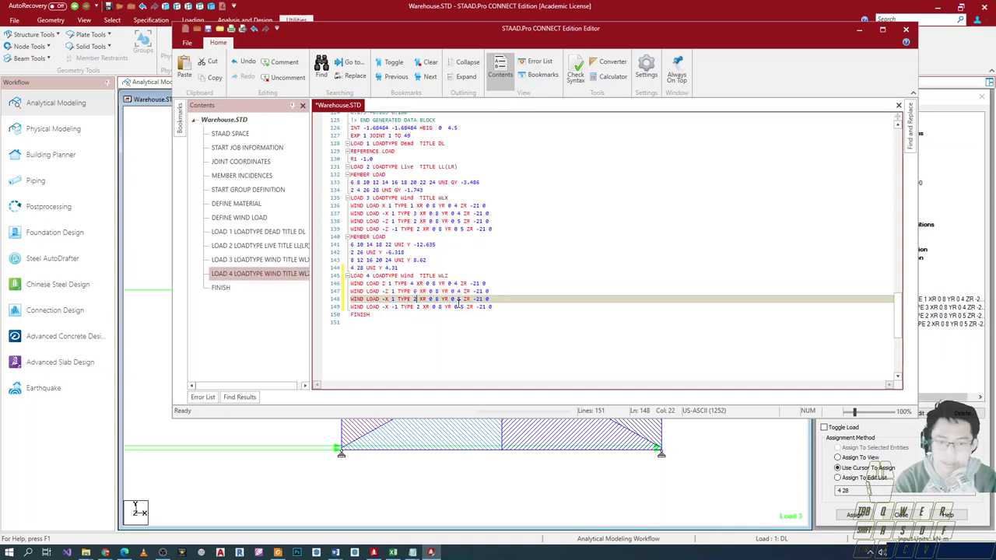
type("6")
key("Down")
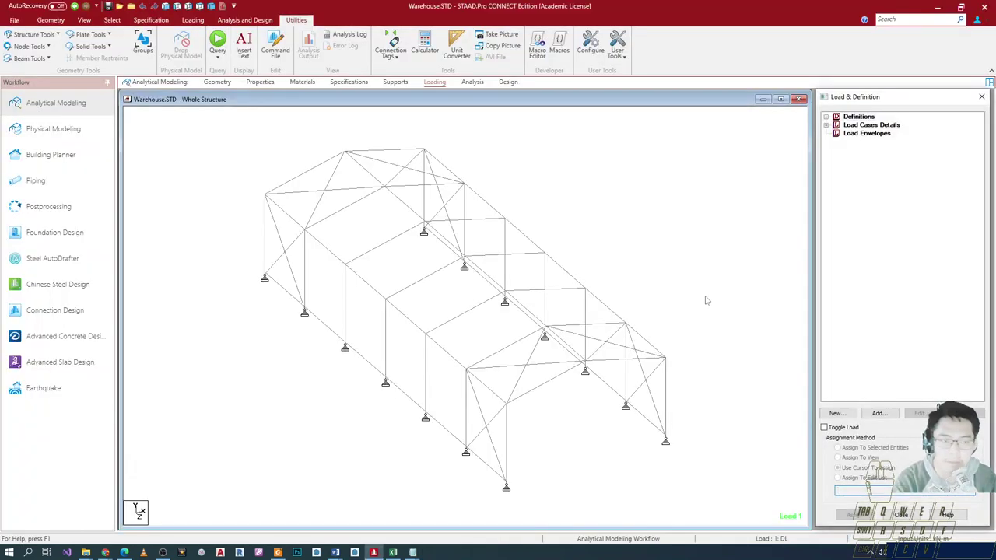
- Set the maximum of the Y range to 5 m for the Z-direction windward load in load case 4 WLZ
left_click(885, 124)
key("Right")
key("Down")
key("Down")
key("Down")
key("Down")
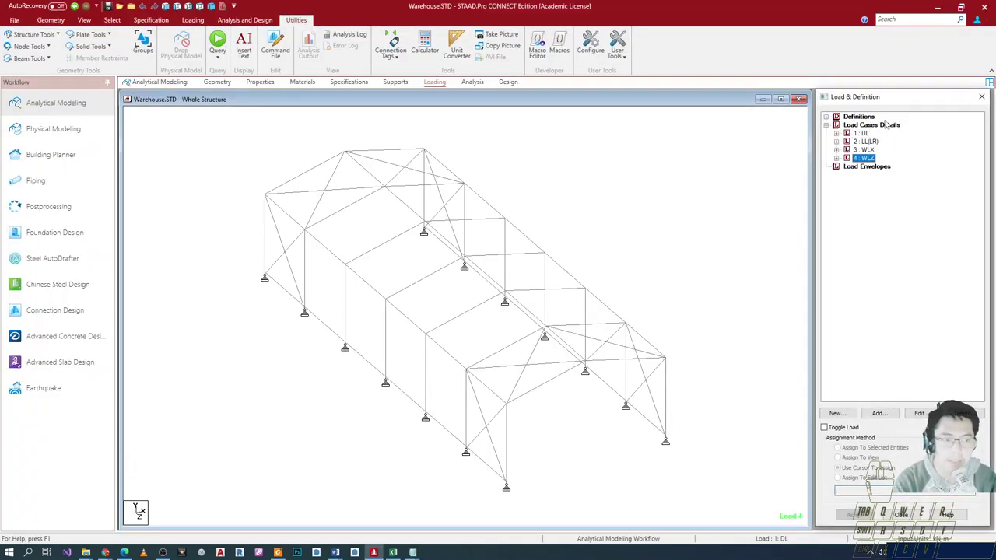
key("Right")
key("Down")
double_click(908, 165)
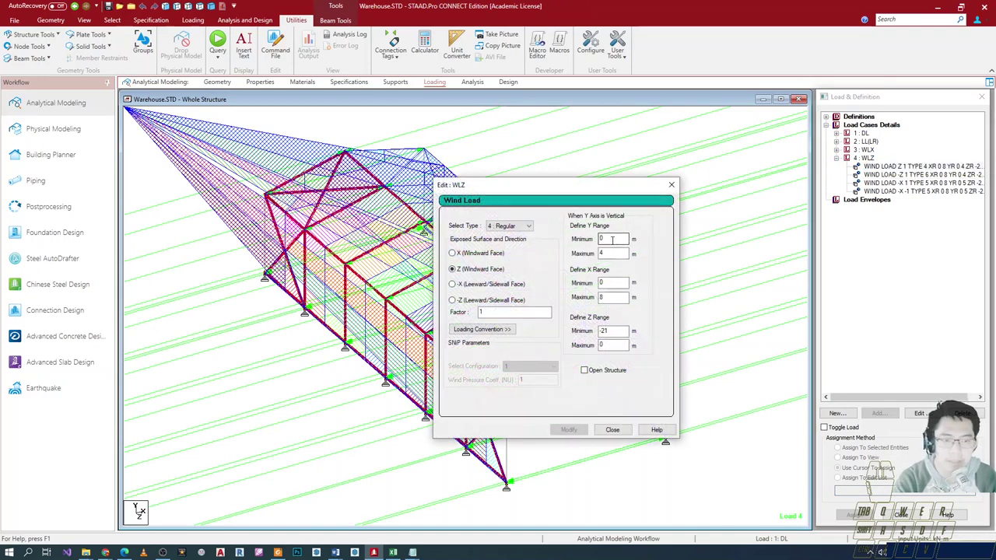
key("Tab")
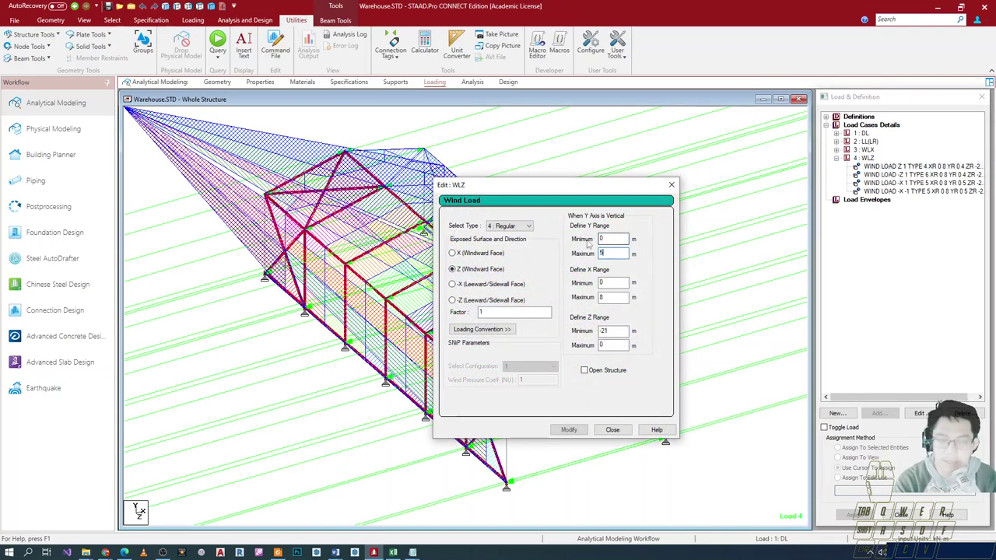
left_click_drag(611, 187, 884, 97)
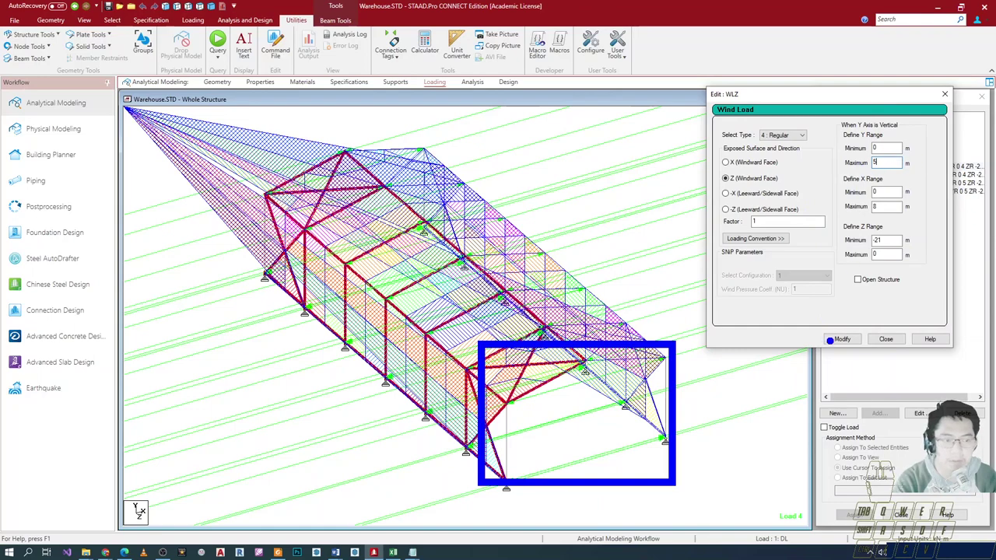
left_click(838, 339)
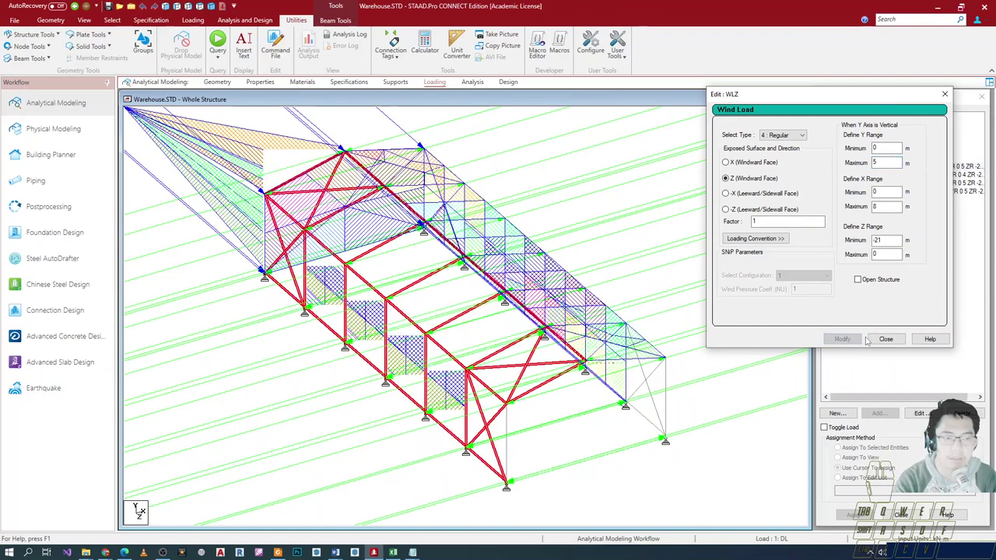
scroll(326, 243, "down", 7)
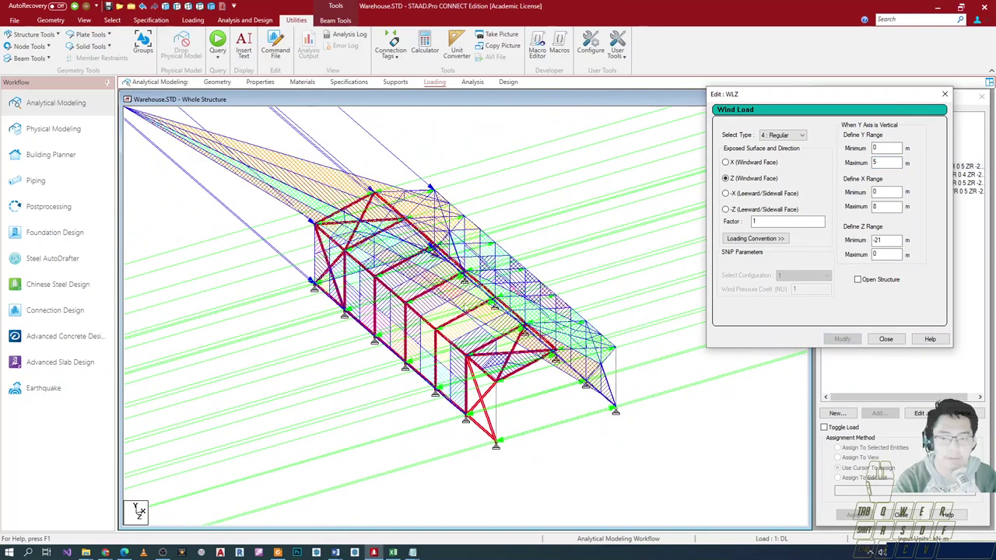
middle_click_drag(325, 241, 292, 331)
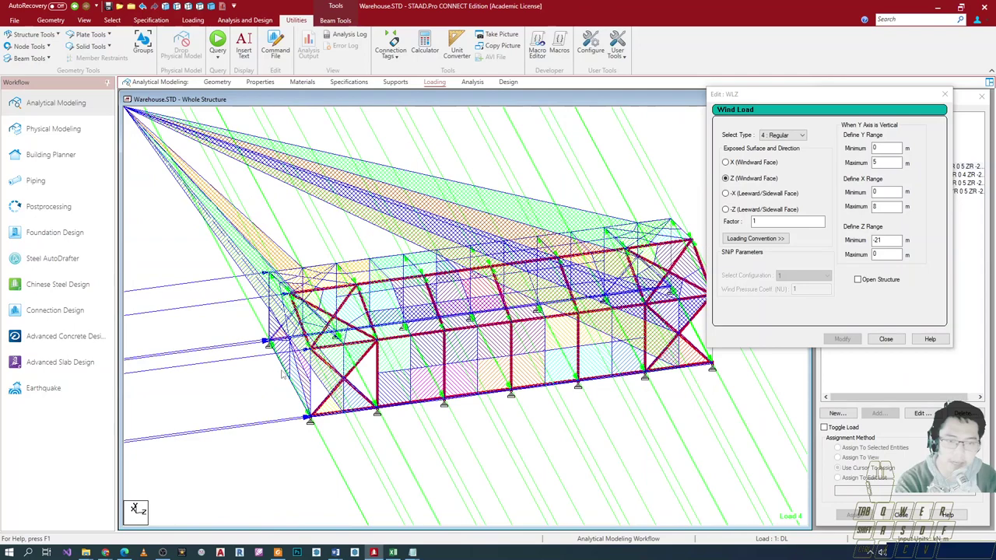
scroll(249, 396, "down", 6)
scroll(578, 372, "up", 1)
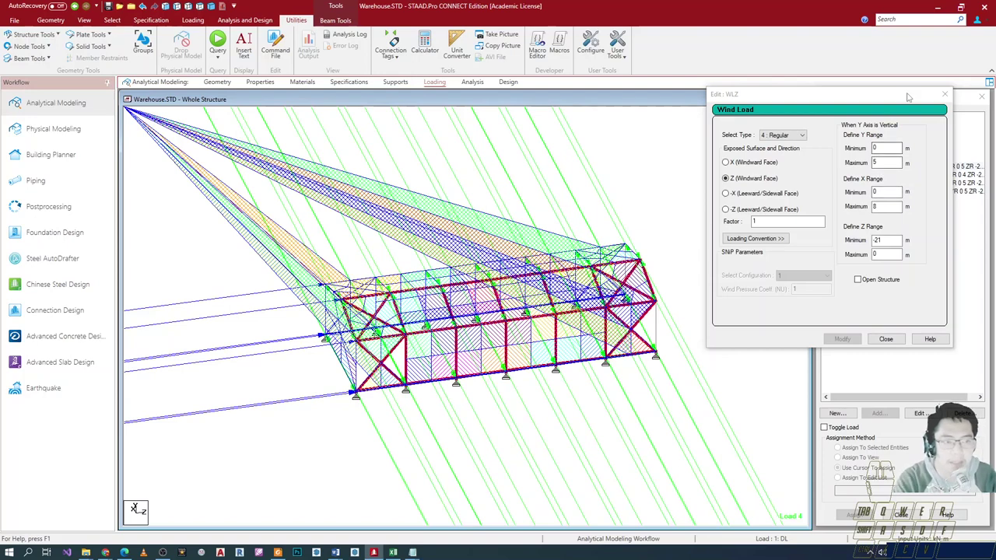
left_click_drag(908, 97, 743, 91)
left_click(779, 89)
- Check which wind type is selected for the -Z wind load in case 4 WLZ, without changing it
double_click(906, 175)
left_click_drag(620, 177, 670, 105)
left_click(566, 147)
left_click(543, 193)
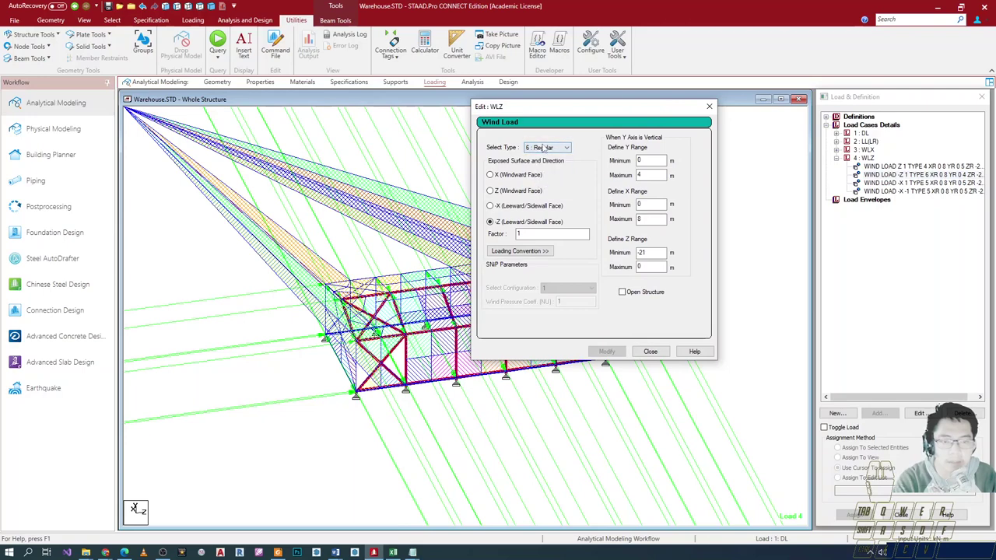
left_click(709, 106)
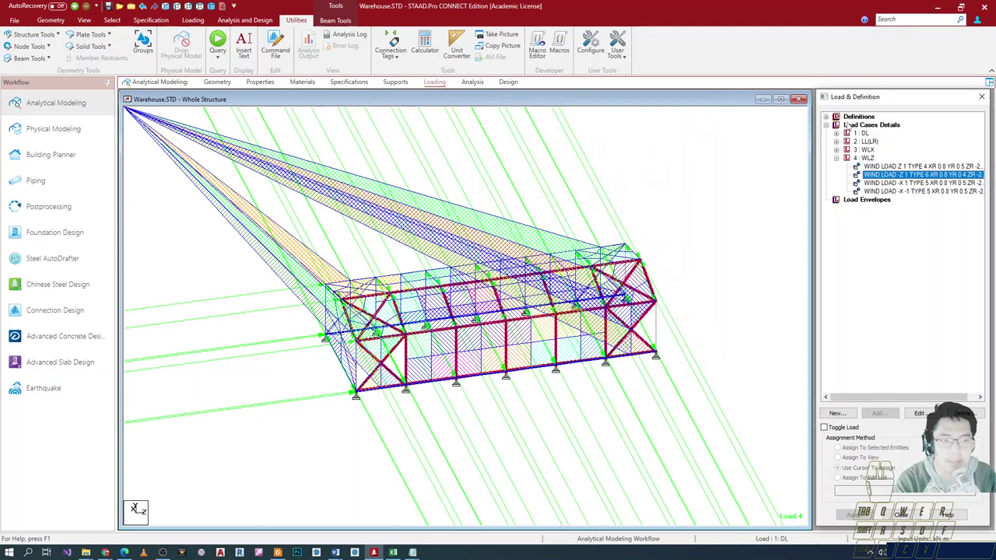
- List the wind definitions and review types 1 to 6 against the types used in the WLZ loads
left_click(863, 126)
key("Up")
key("Right")
key("Down")
key("Down")
key("Down")
key("Right")
key("Down")
key("Down")
key("Down")
key("Down")
key("Down")
key("Down")
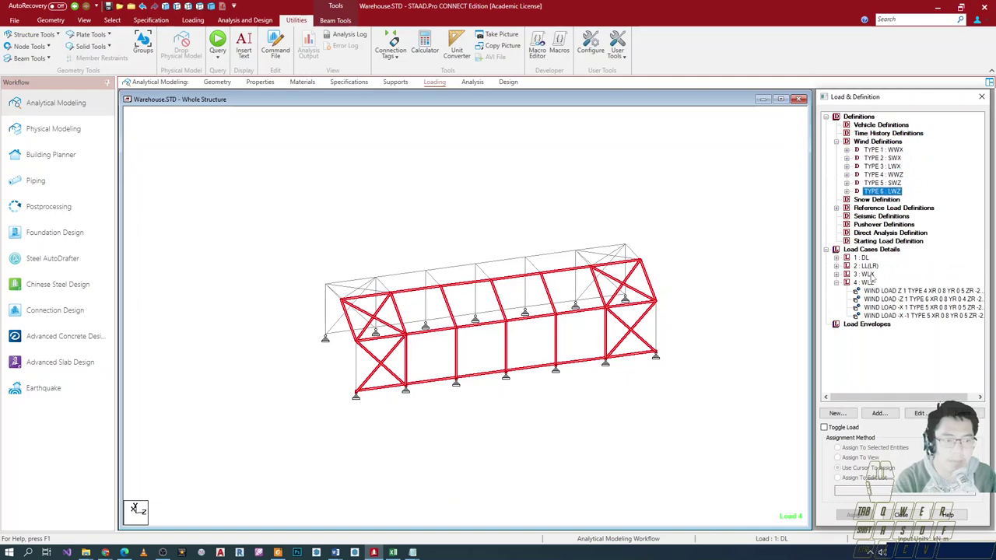
- Set the maximum of the Y range to 5 m for the -Z leeward wind load in WLZ and inspect the loaded gable end
double_click(887, 298)
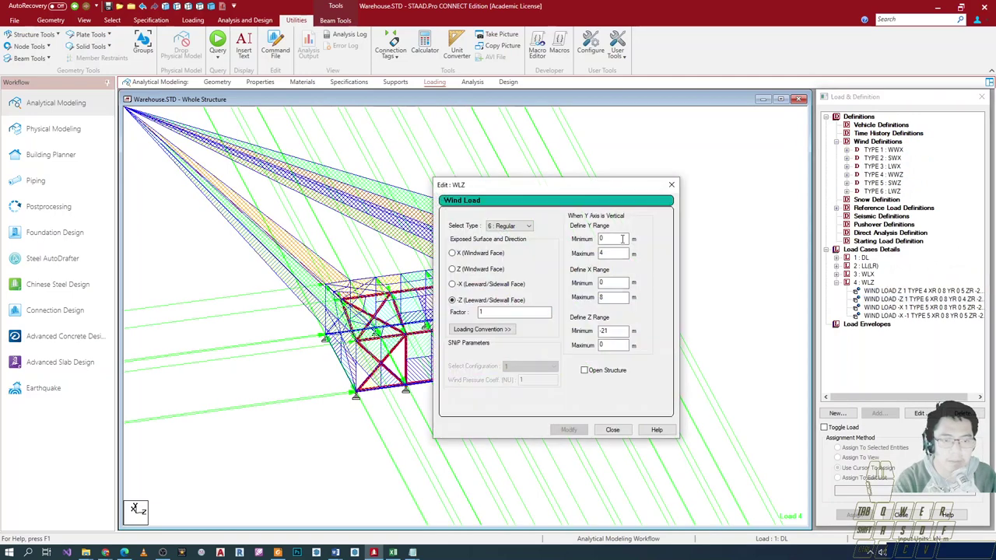
left_click(602, 252)
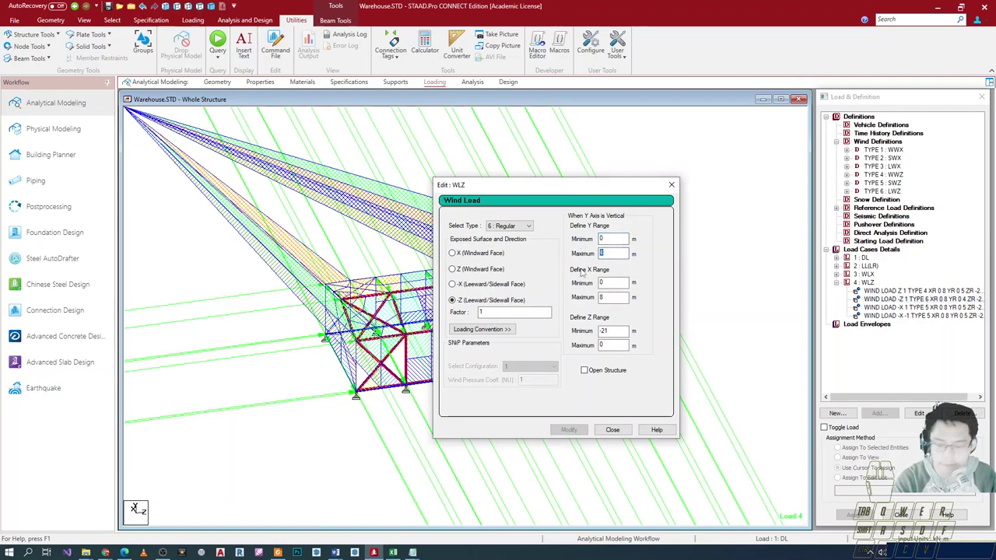
left_click(571, 430)
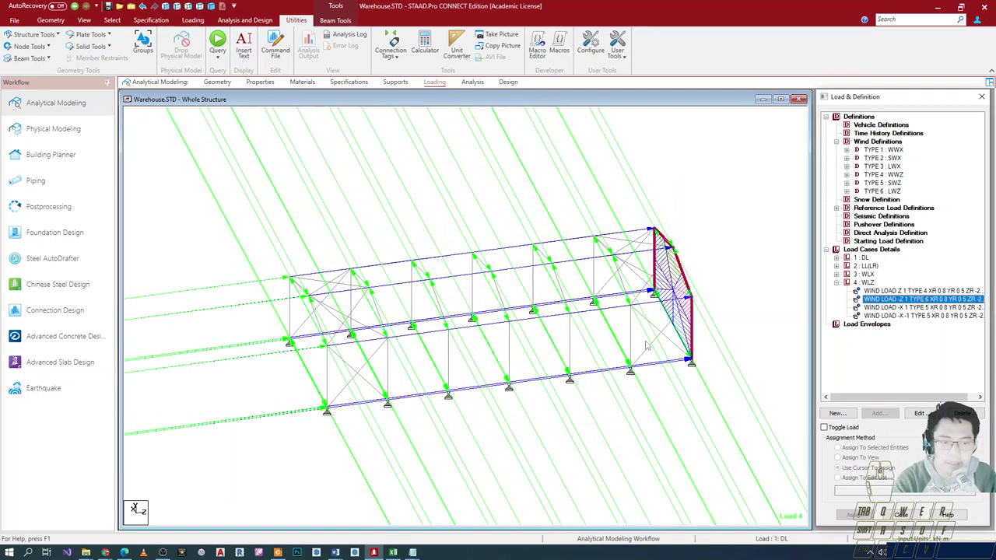
key("Left")
key("Left")
key("Left")
key("Left")
key("Left")
key("Left")
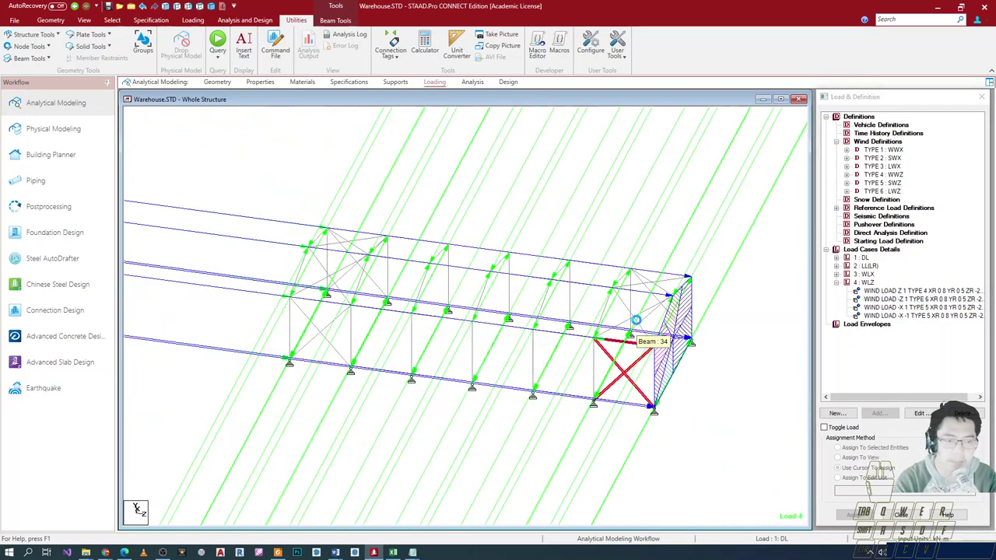
- Set the maximum of the Y range to 4 m for both -X sidewall wind loads in WLZ, with factors 1 and -1
double_click(918, 308)
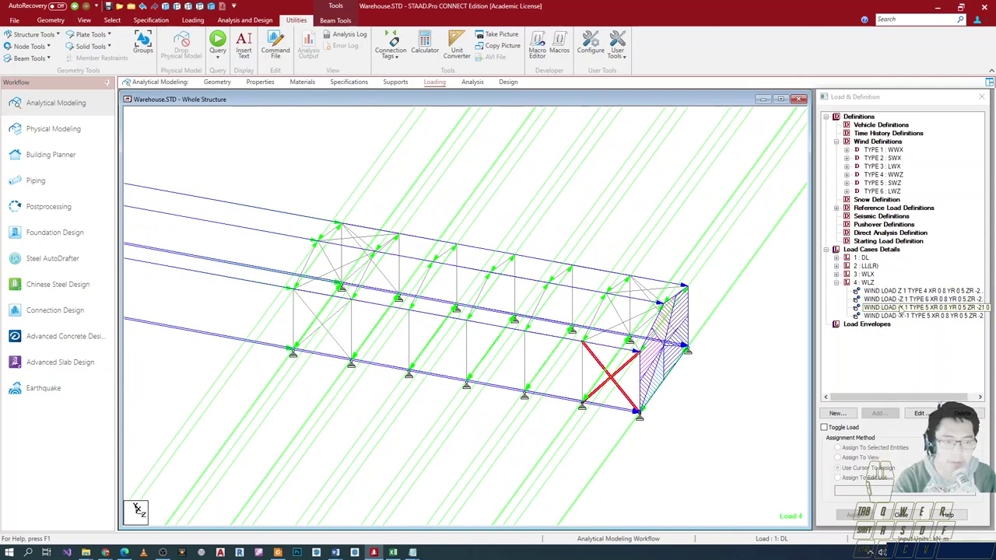
double_click(613, 250)
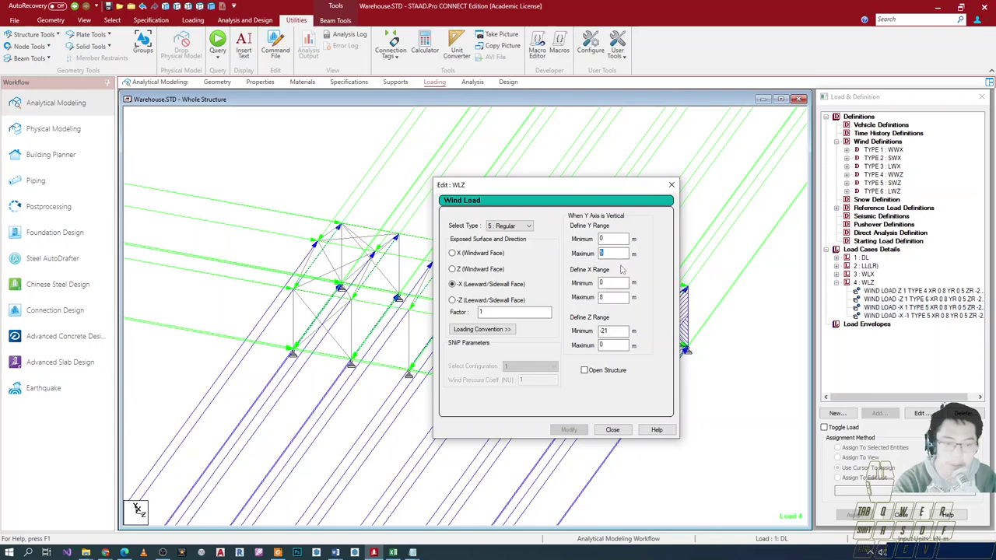
type("4")
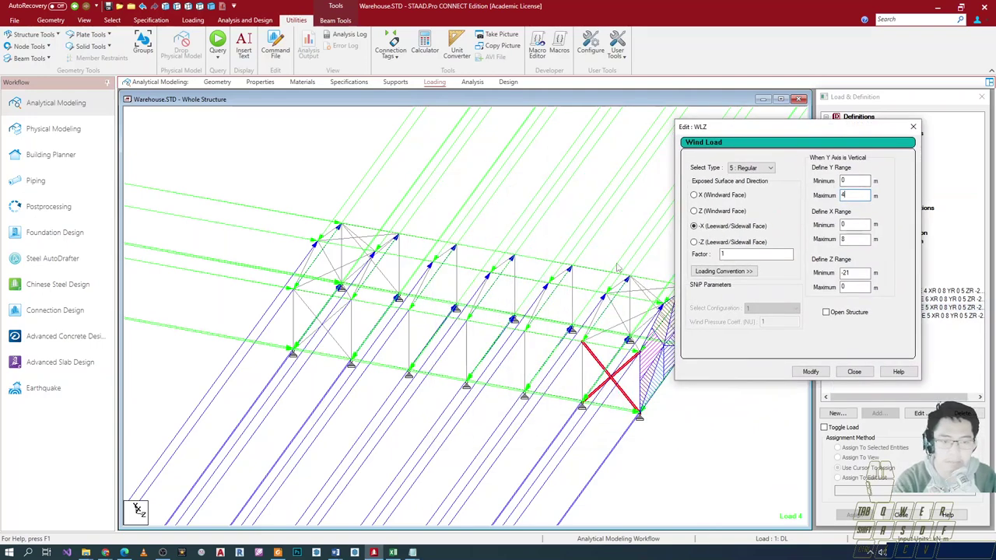
left_click(809, 372)
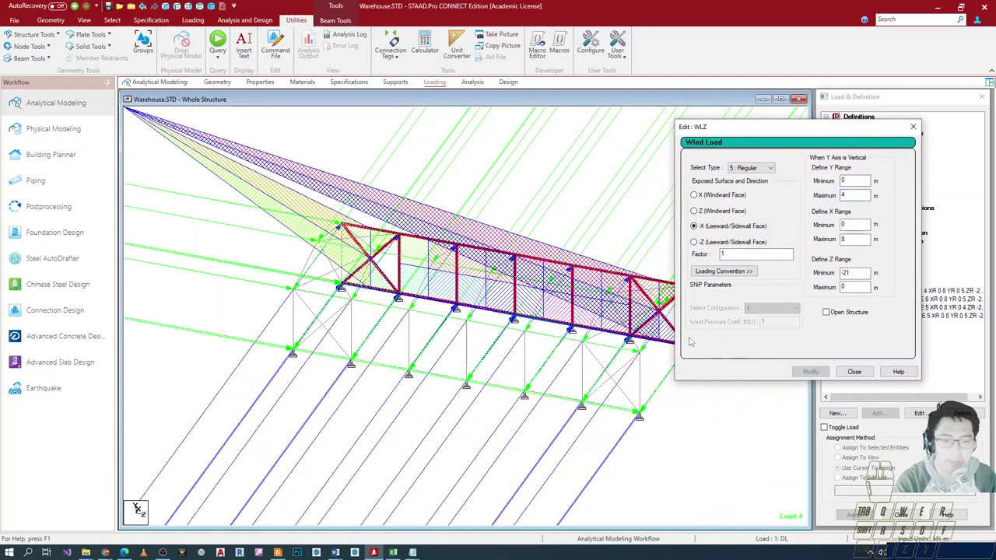
left_click(853, 372)
double_click(919, 315)
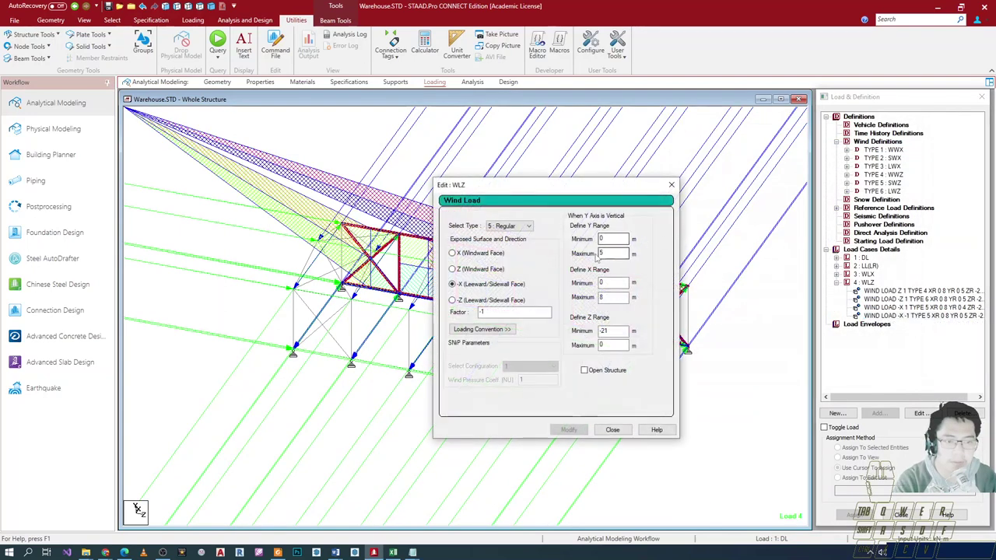
left_click(569, 430)
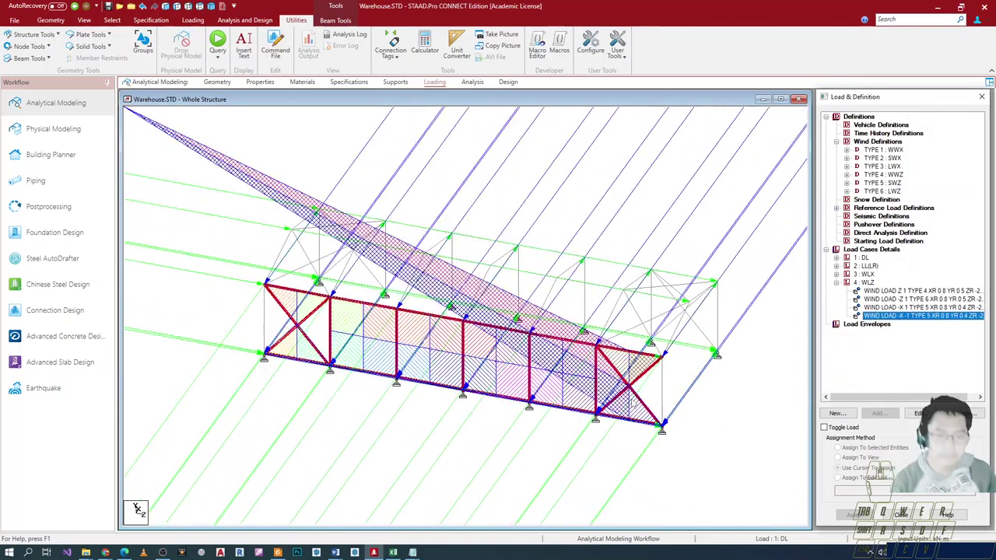
- Examine the wind loads and uniform member loads of load case 3 WLX on the frame for comparison with WLZ
double_click(870, 275)
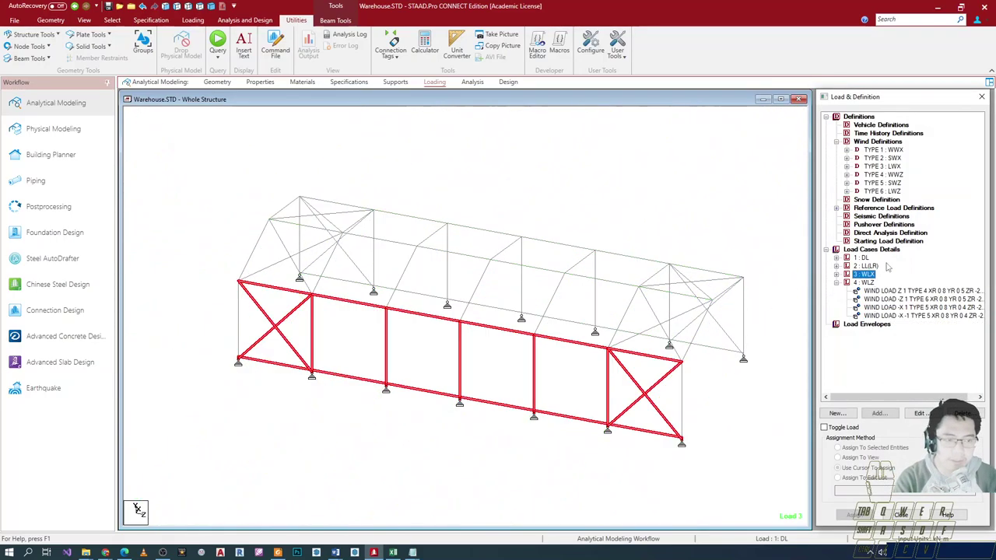
key("Down")
key("Down")
key("Down")
key("Down")
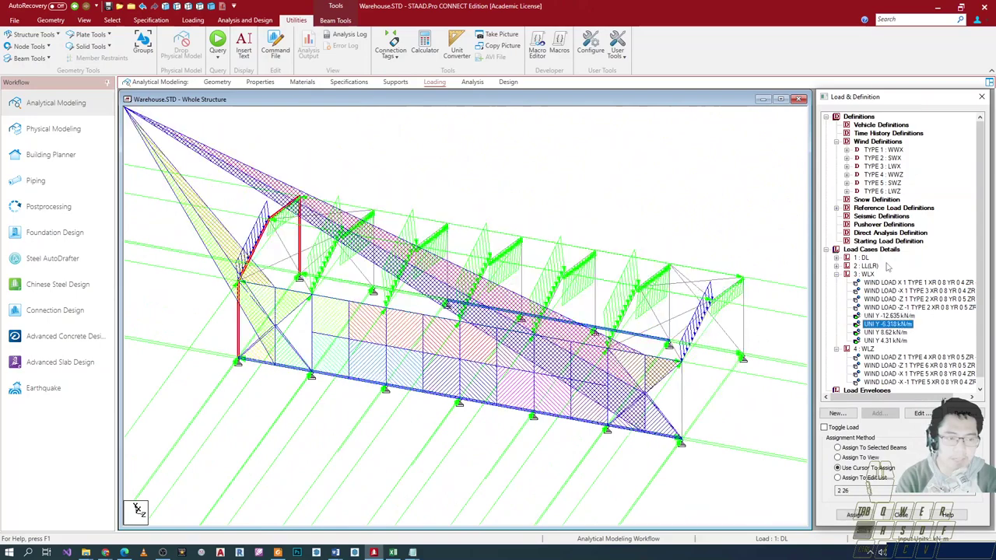
left_click_drag(847, 304, 920, 356, "ctrl")
key("Escape")
scroll(733, 314, "down", 2)
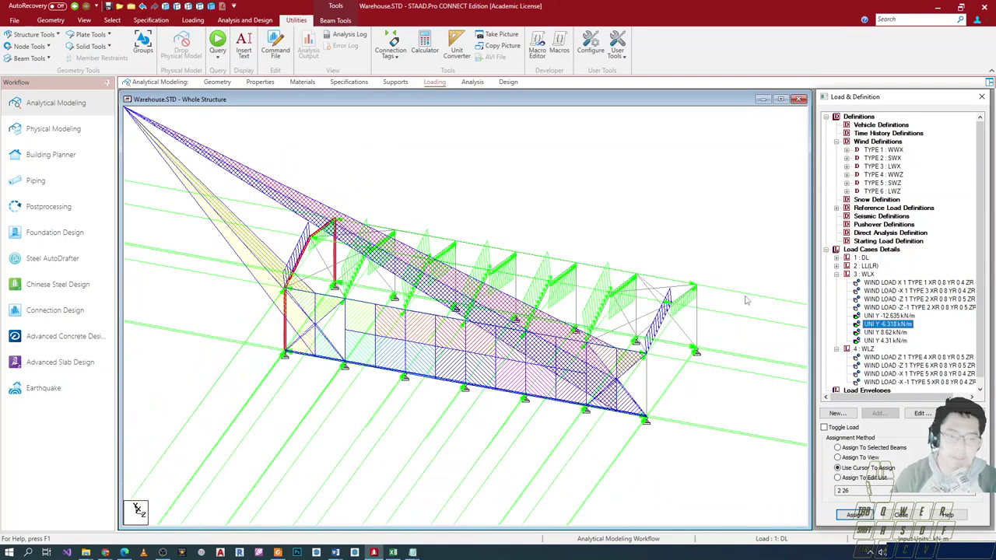
scroll(859, 305, "down", 1)
double_click(857, 267)
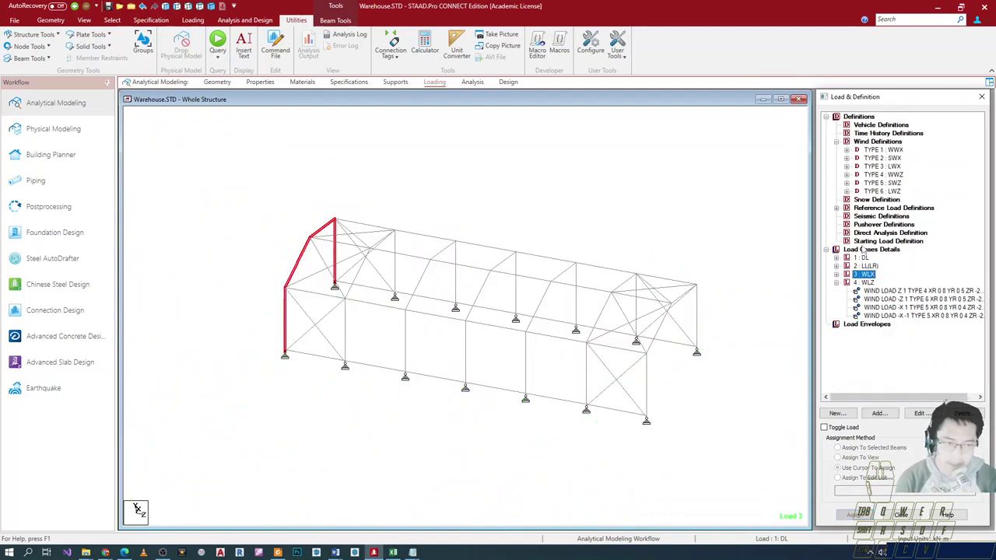
key("Down")
key("Left")
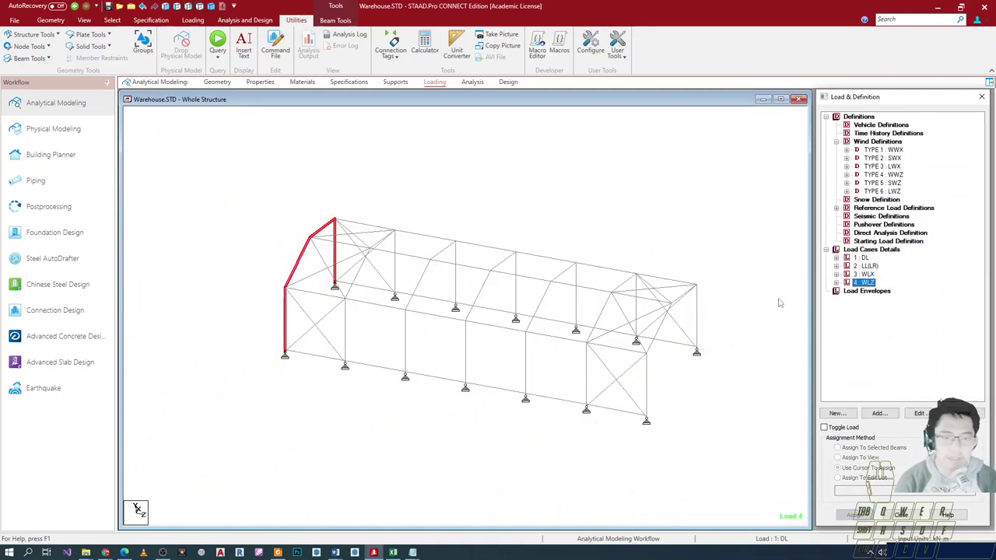
- Step through the individual wind loads of load case 4 WLZ to review where each acts on the frame
left_click(873, 292)
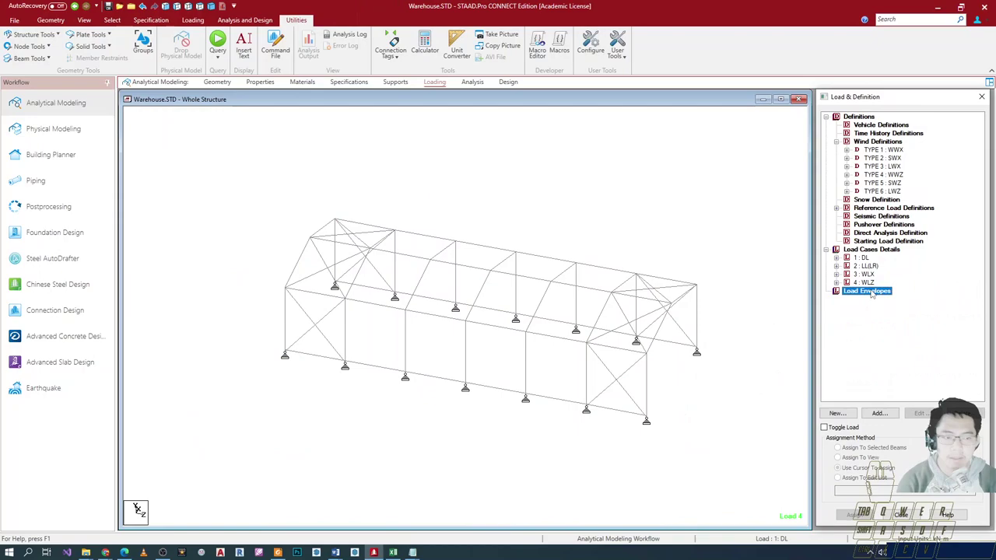
key("Up")
key("Right")
key("Right")
key("Down")
key("Down")
key("Down")
key("Up")
key("Up")
key("Up")
key("Down")
key("Down")
key("Down")
key("Up")
key("Up")
key("Down")
key("Up")
key("Up")
key("Up")
key("Up")
key("Up")
key("Up")
key("Up")
key("Up")
key("Up")
key("Up")
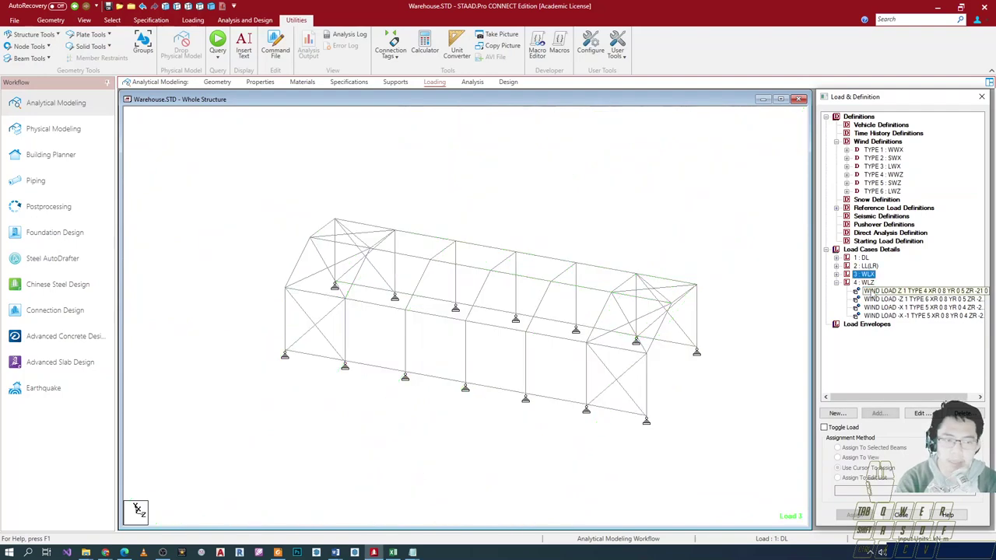
- Examine the intensity and exposure entries of the type 5 SWZ wind definition
key("Up")
key("Up")
key("Up")
key("Up")
key("Up")
key("Down")
key("Right")
key("Left")
key("Up")
key("Right")
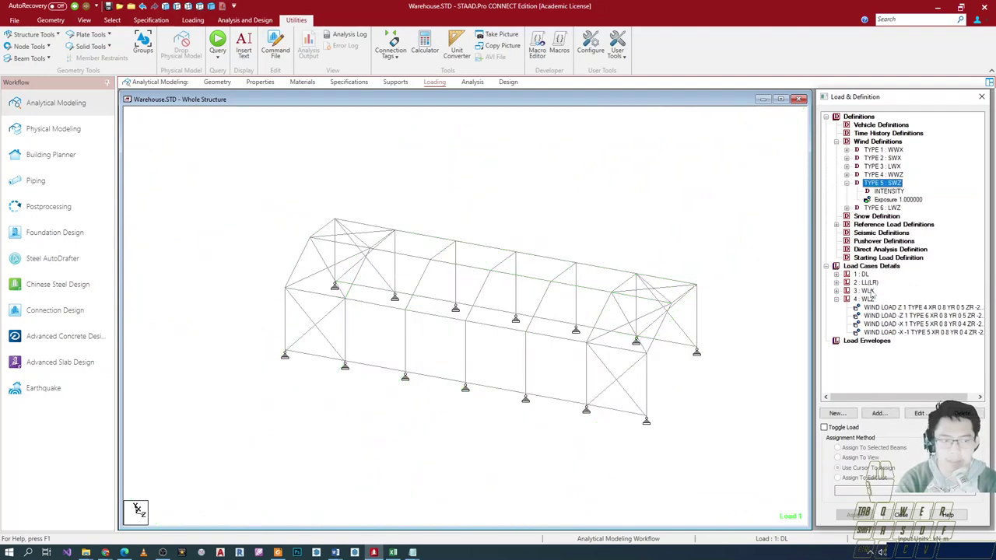
key("Left")
key("Down")
- In the NSCP-2015 PDF in Foxit Reader, consult the wall and roof wind pressure pages for enclosed simple diaphragm buildings, and return to STAAD.Pro
key("alt+Tab")
key("alt+Tab")
key("alt+Tab")
key("alt+Tab")
key("alt+Tab")
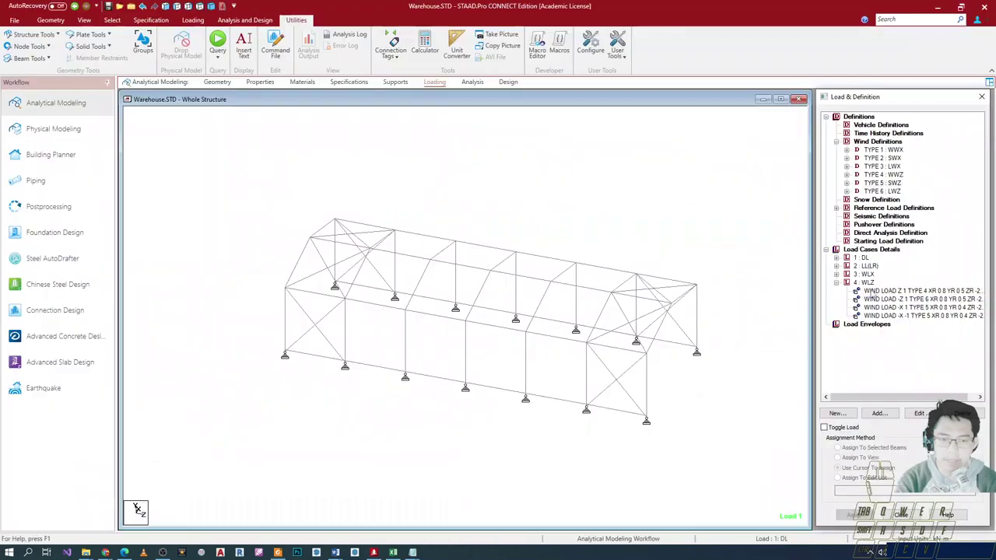
key("alt+Tab")
scroll(490, 319, "down", 10)
scroll(513, 295, "up", 15)
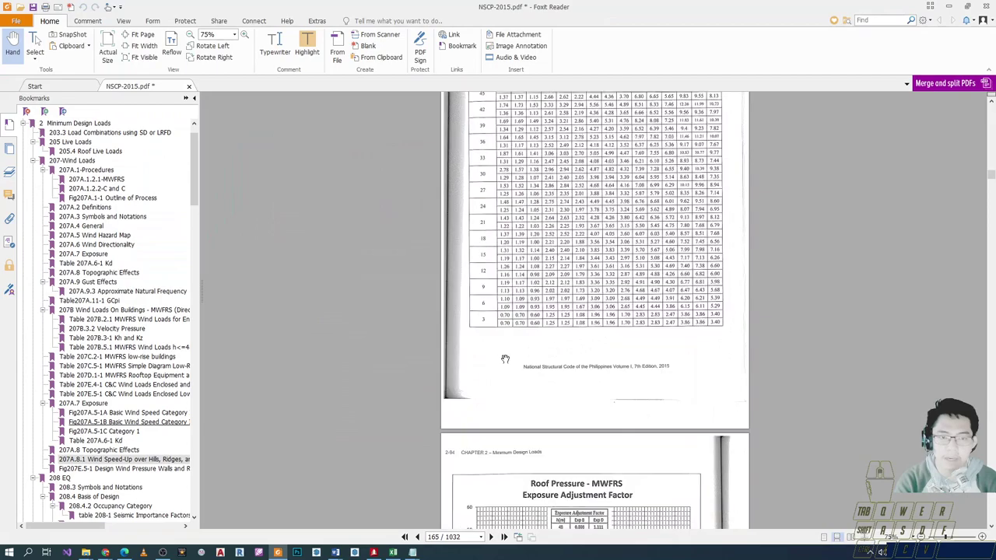
scroll(526, 254, "up", 3)
key("alt+Tab")
key("alt+Tab")
key("alt+Tab")
key("alt+Tab")
scroll(563, 270, "up", 3)
scroll(563, 269, "up", 10)
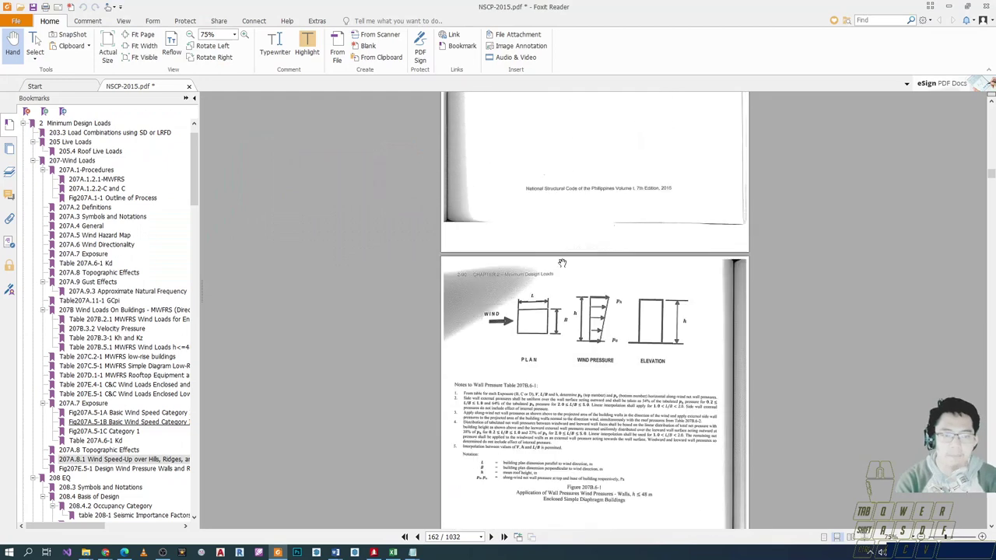
key("alt+Tab")
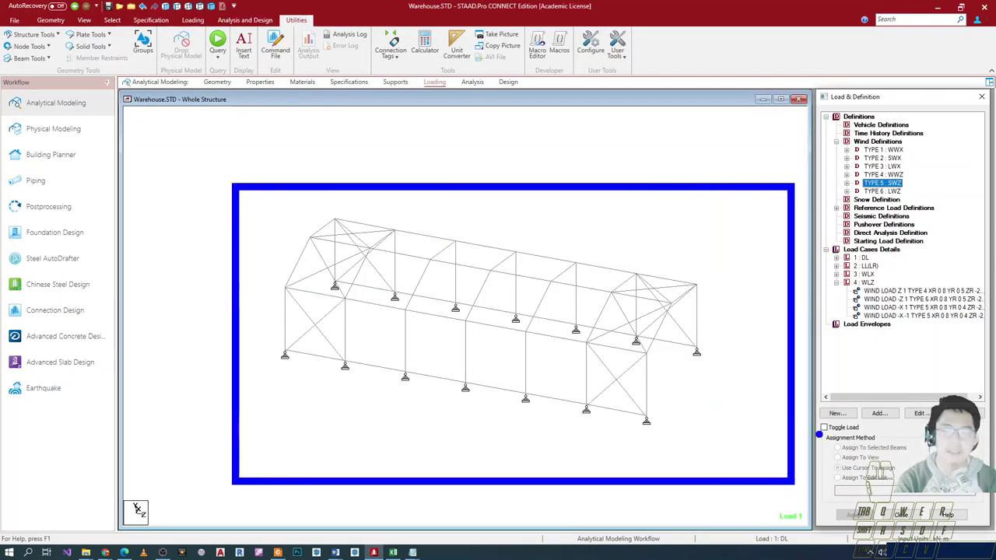
key("alt+Tab")
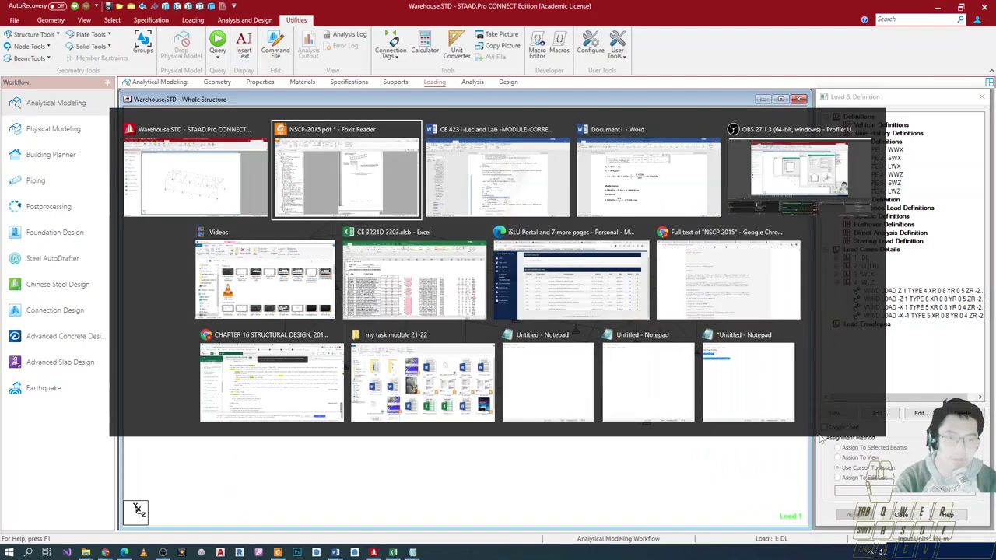
key("alt+Tab")
key("alt+Tab")
key("alt+Tab")
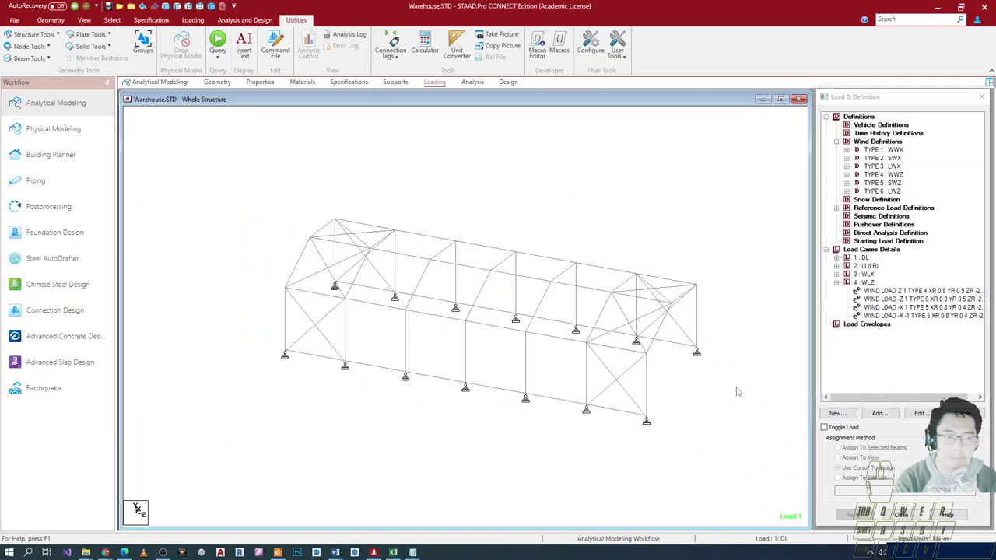